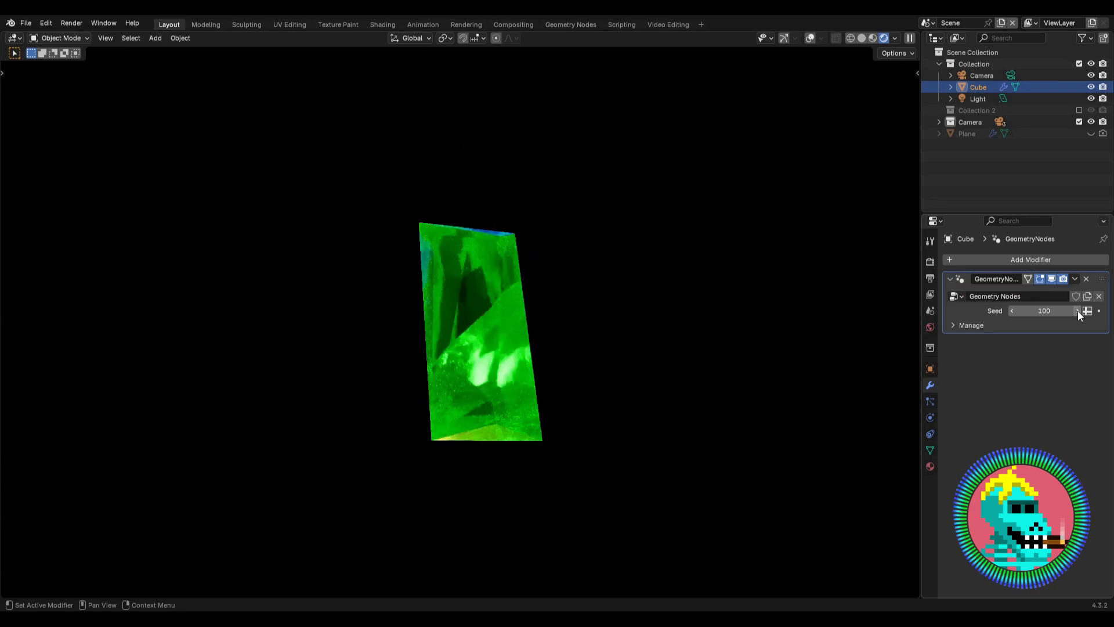
Step: Raise the crystal's Geometry Nodes seed one value at a time to 108 and examine the shape variations
click(1077, 311)
click(1078, 311)
click(1077, 311)
click(1077, 311)
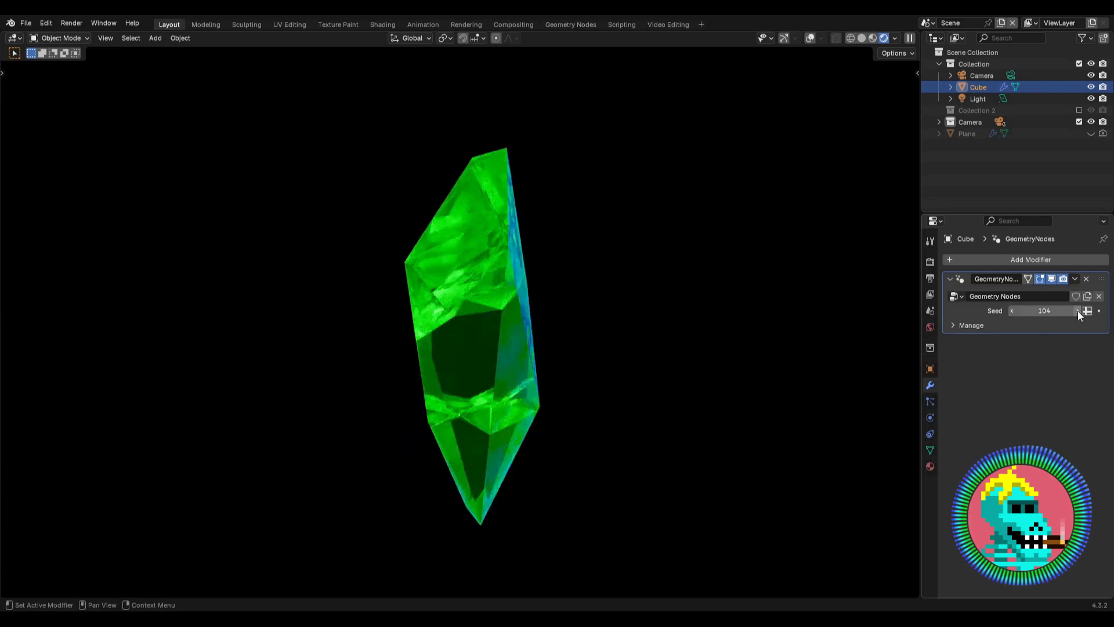
click(1077, 311)
click(1078, 311)
click(1077, 311)
click(1078, 311)
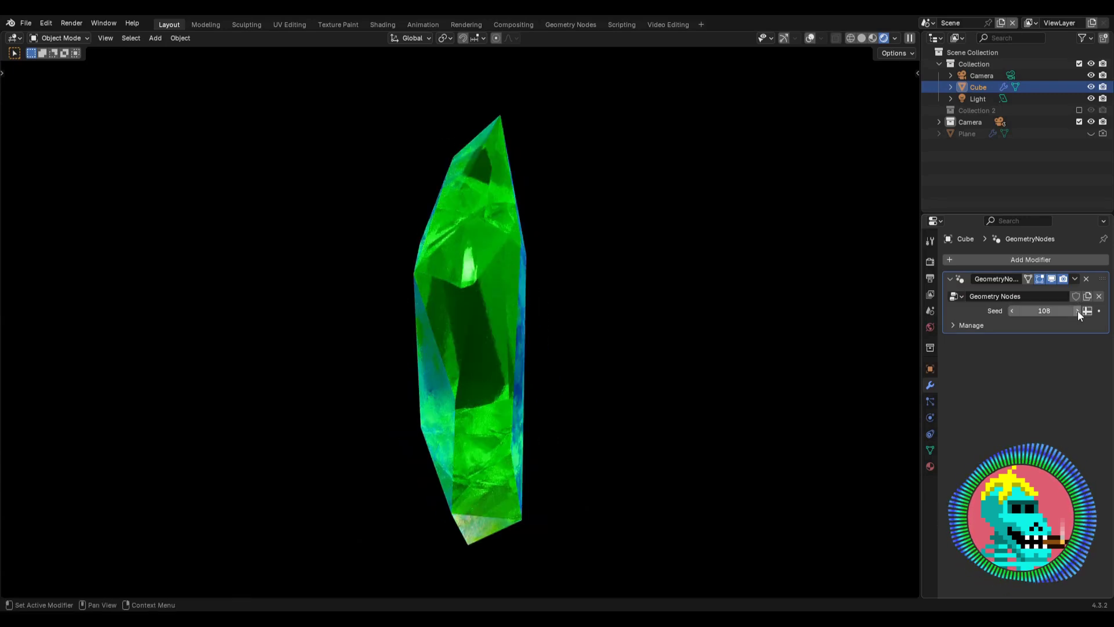
middle_drag(432, 281, 872, 300)
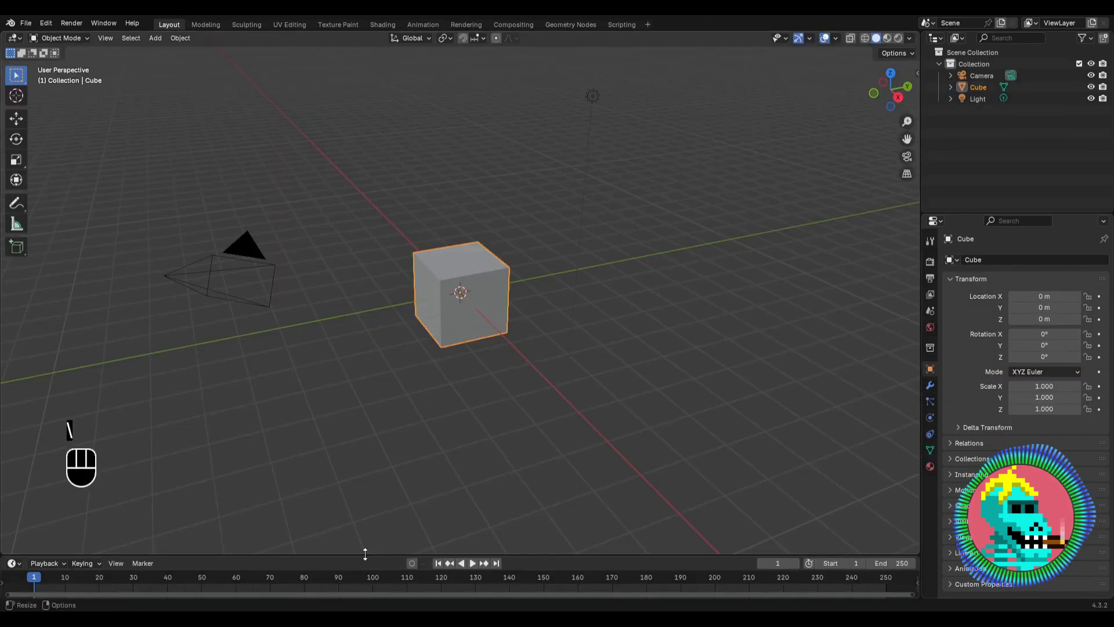
Step: Enlarge the timeline area, turn it into a Geometry Node Editor and create a new node tree for the cube
drag(365, 554, 365, 244)
click(12, 250)
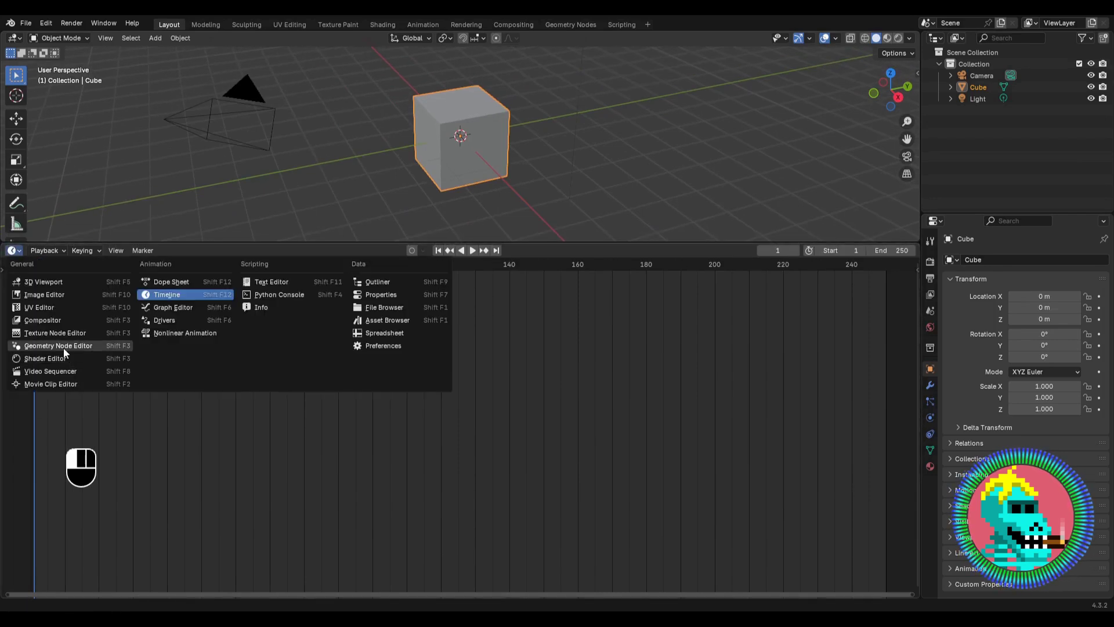
click(58, 346)
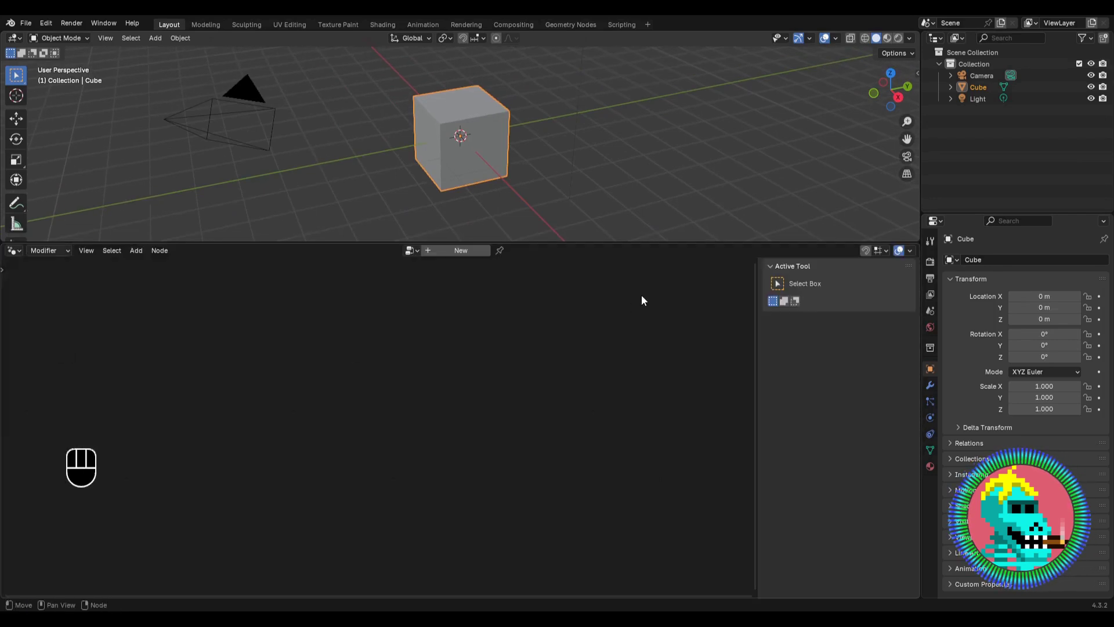
click(475, 249)
Step: Replace the Group Input node with an Ico Sphere node whose Mesh feeds the Group Output geometry
middle_drag(269, 462, 414, 368)
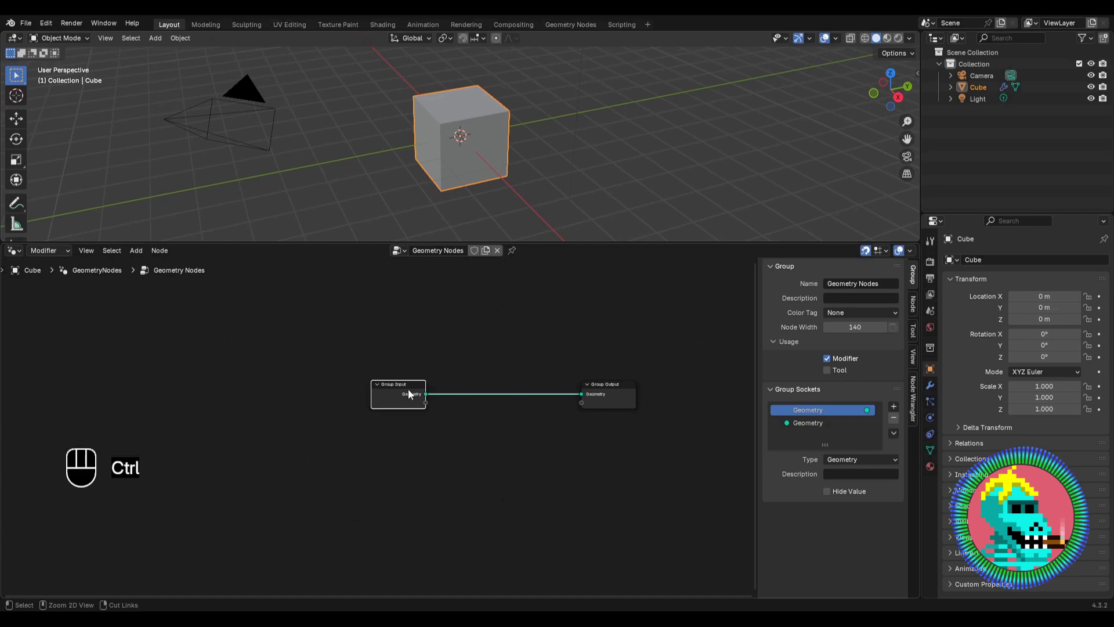
key(ctrl+x)
key(shift+a)
mouse_move(419, 371)
text(ico)
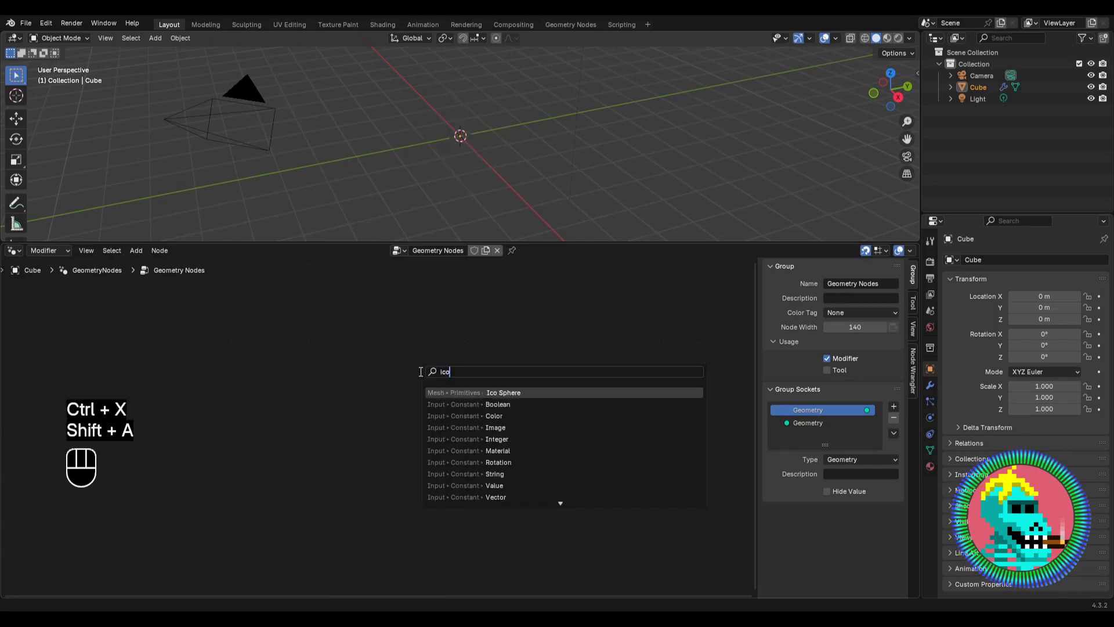
key(Return)
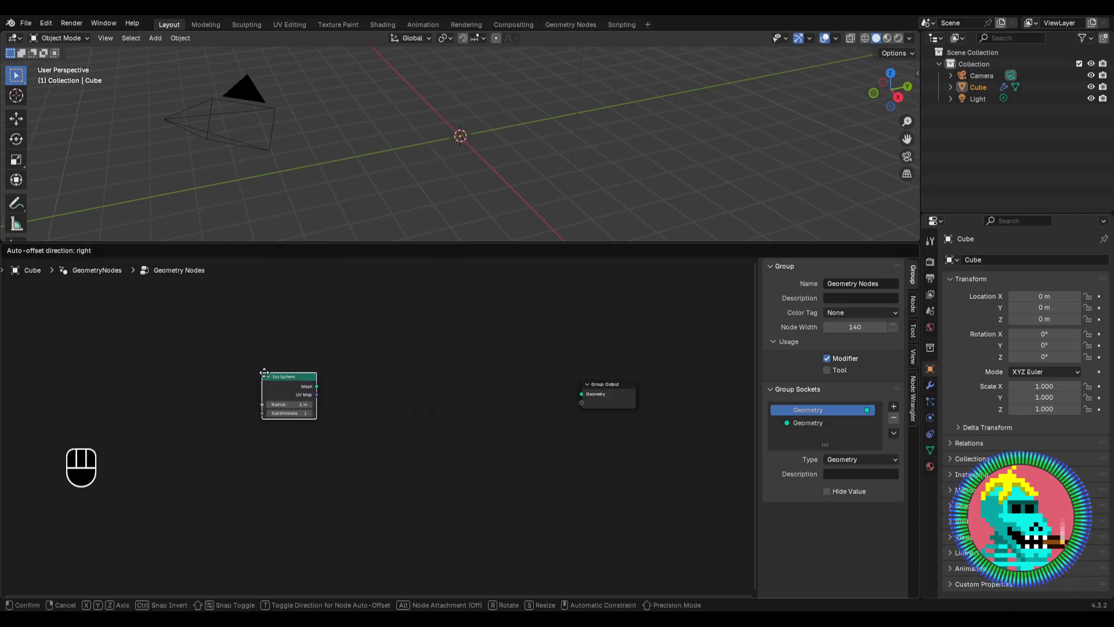
click(293, 400)
drag(588, 395, 588, 395)
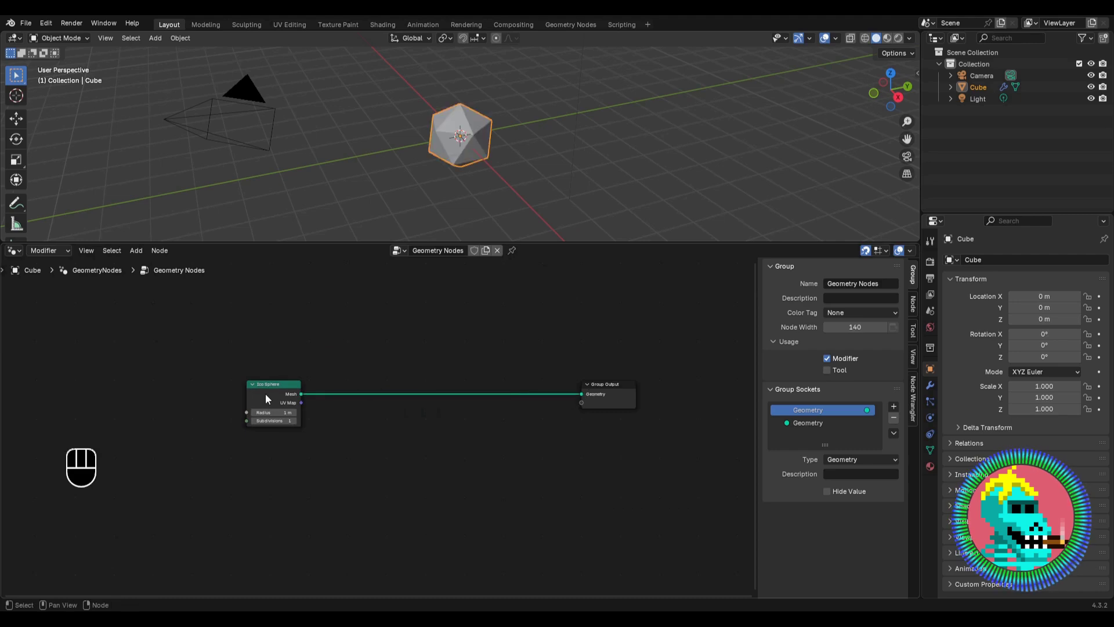
drag(265, 393, 128, 394)
Step: Insert a Scale Elements node on the link between Ico Sphere and Group Output
scroll(247, 353, up, 2)
key(shift+a)
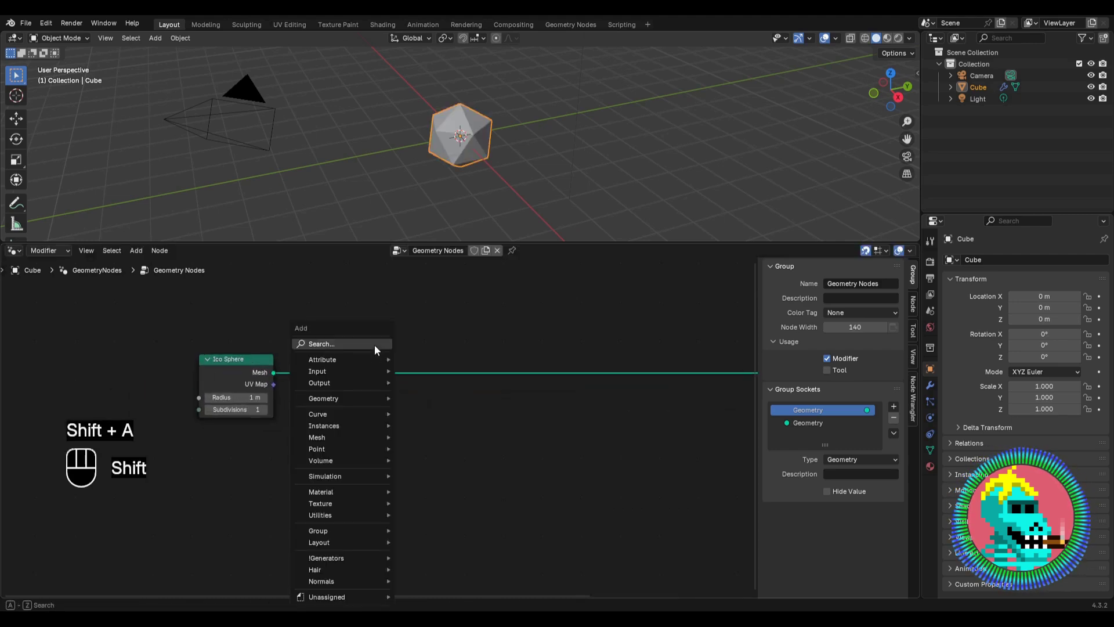
text(scale le)
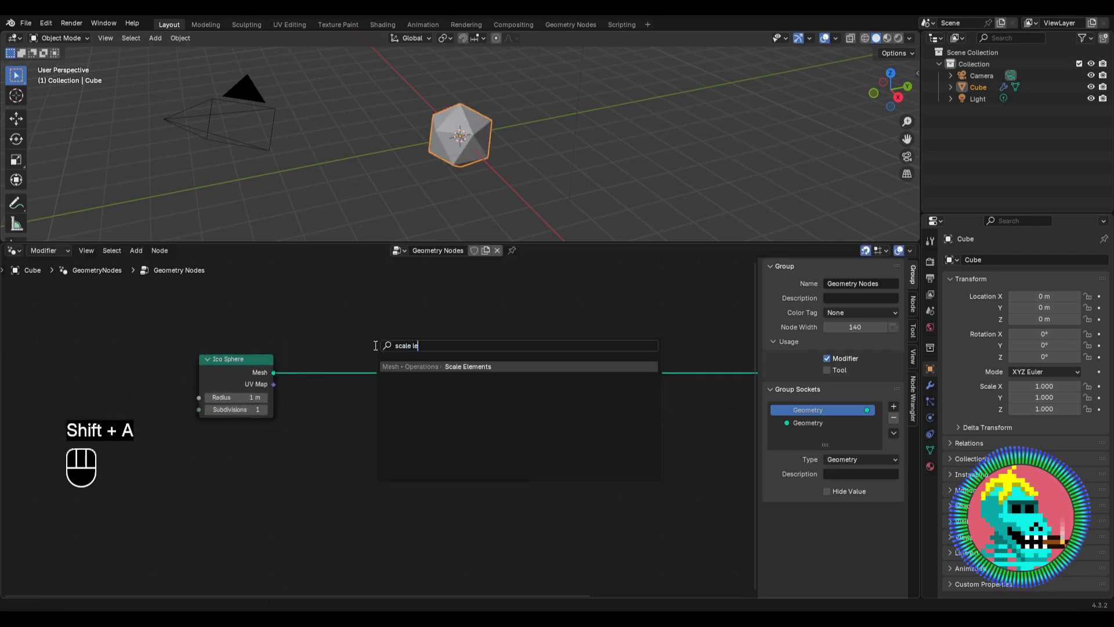
key(Return)
click(355, 408)
mouse_move(355, 409)
middle_down()
mouse_move(462, 383)
mouse_move(453, 410)
mouse_move(347, 422)
middle_up()
scroll(462, 383, up, 1)
Step: Set Scale Elements to Single Axis with axis 0, 0, 1 and a scale of 2.260
click(492, 356)
click(482, 409)
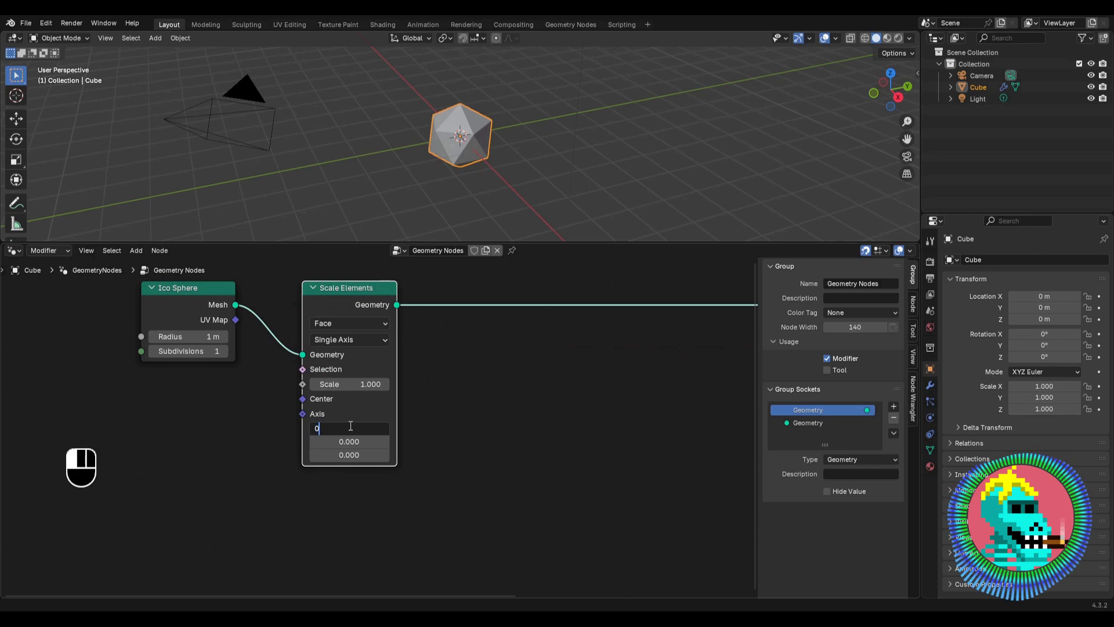
key(Return)
scroll(387, 426, down, 3)
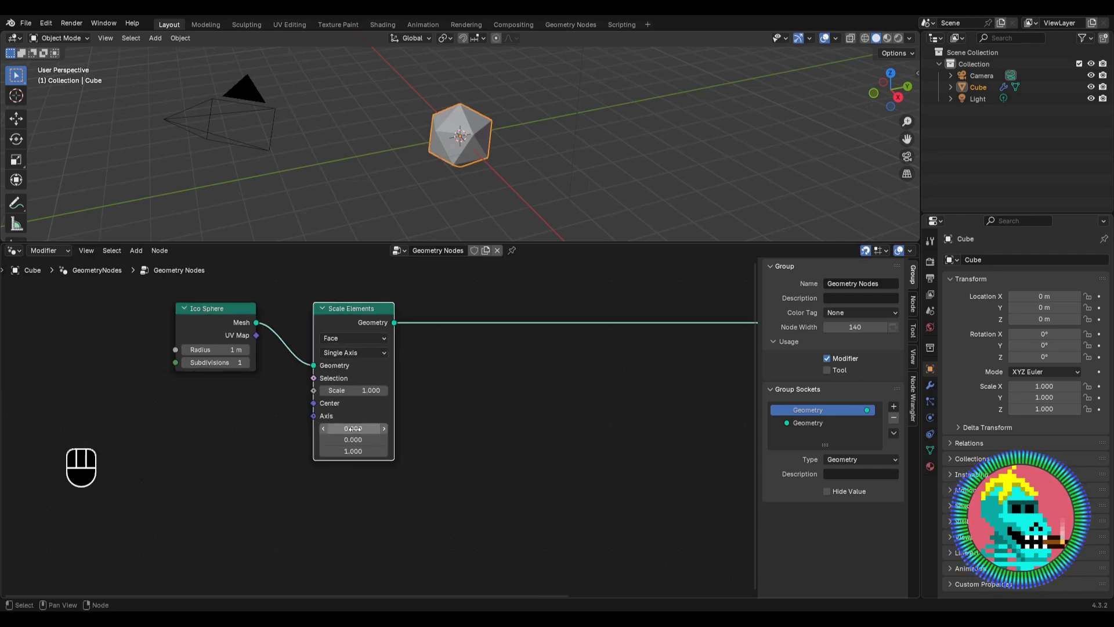
middle_drag(324, 423, 499, 413)
scroll(499, 410, up, 3)
shift+drag(544, 386, 615, 385)
scroll(458, 391, down, 2)
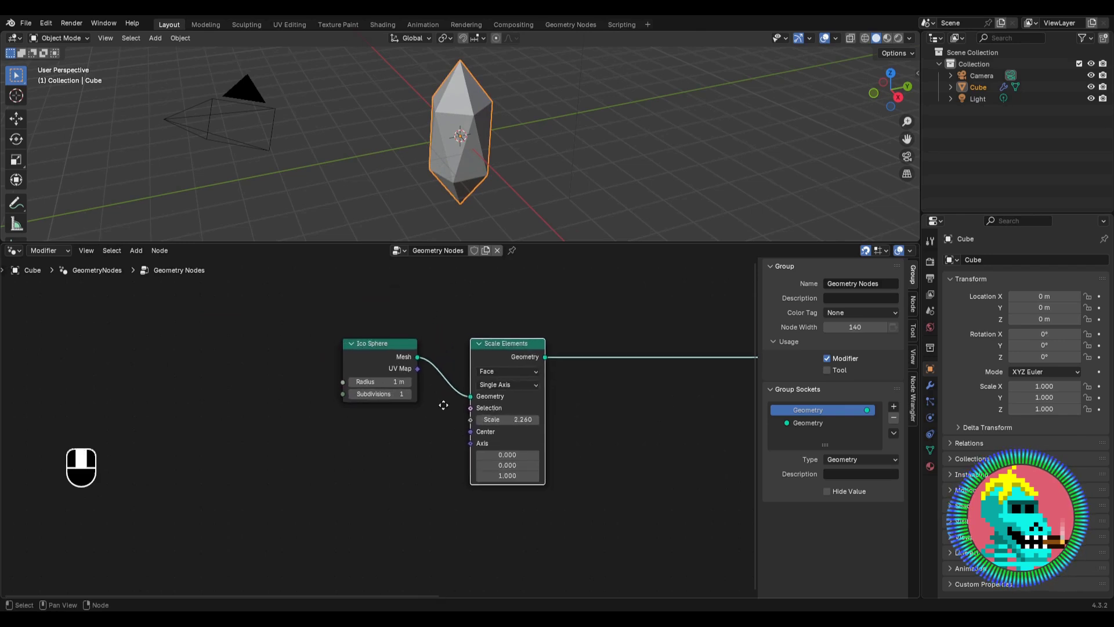
Step: Insert a Set Position node on the link between Scale Elements and Group Output
middle_drag(443, 400, 290, 378)
scroll(537, 381, down, 2)
key(shift+a)
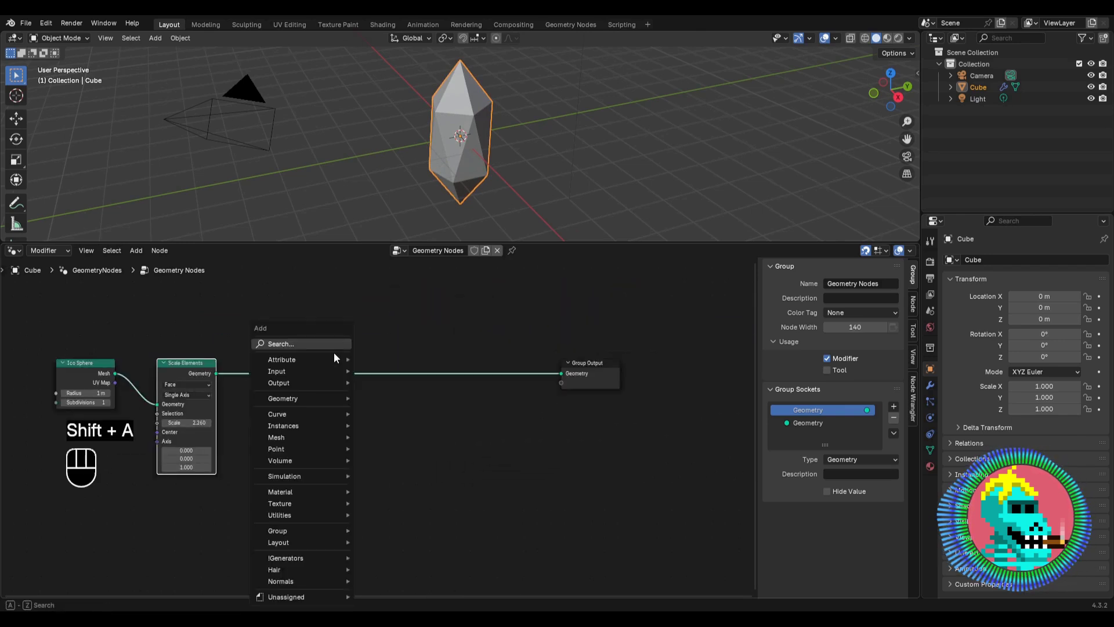
text(set posi)
key(Return)
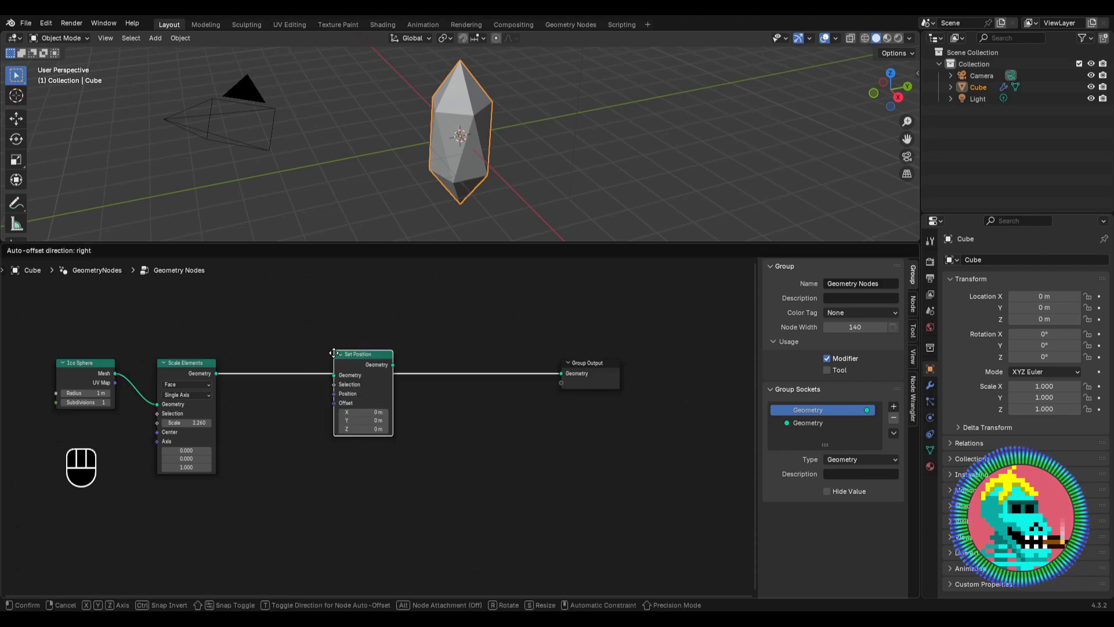
click(259, 360)
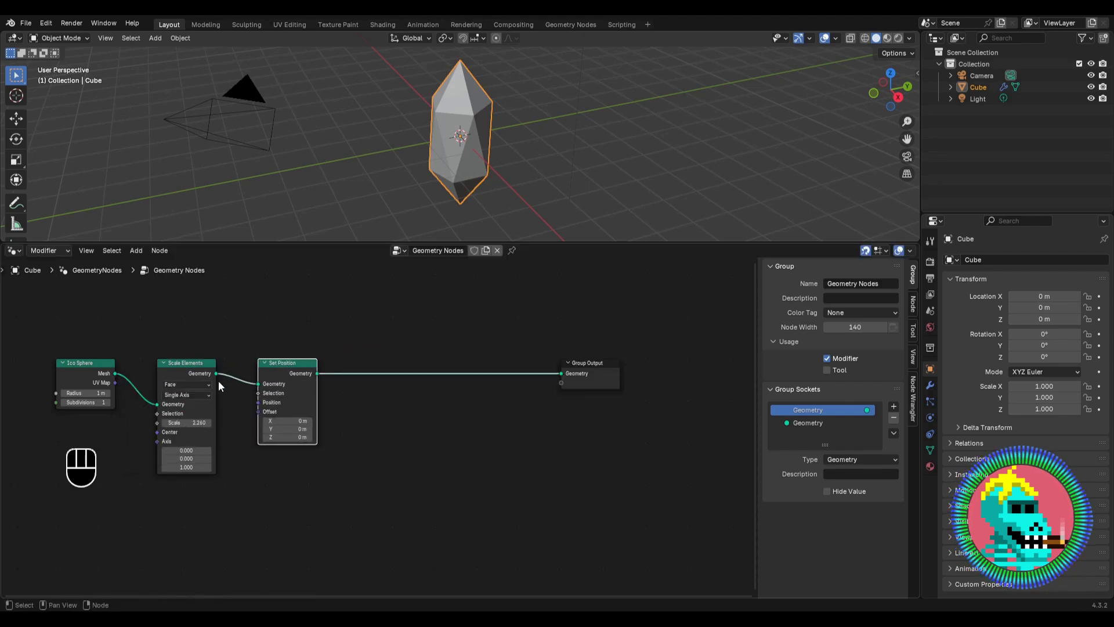
Step: Add a Noise Texture node and connect its Color output to the Offset of Set Position
scroll(219, 386, up, 1)
middle_drag(219, 386, 458, 335)
drag(456, 479, 456, 480)
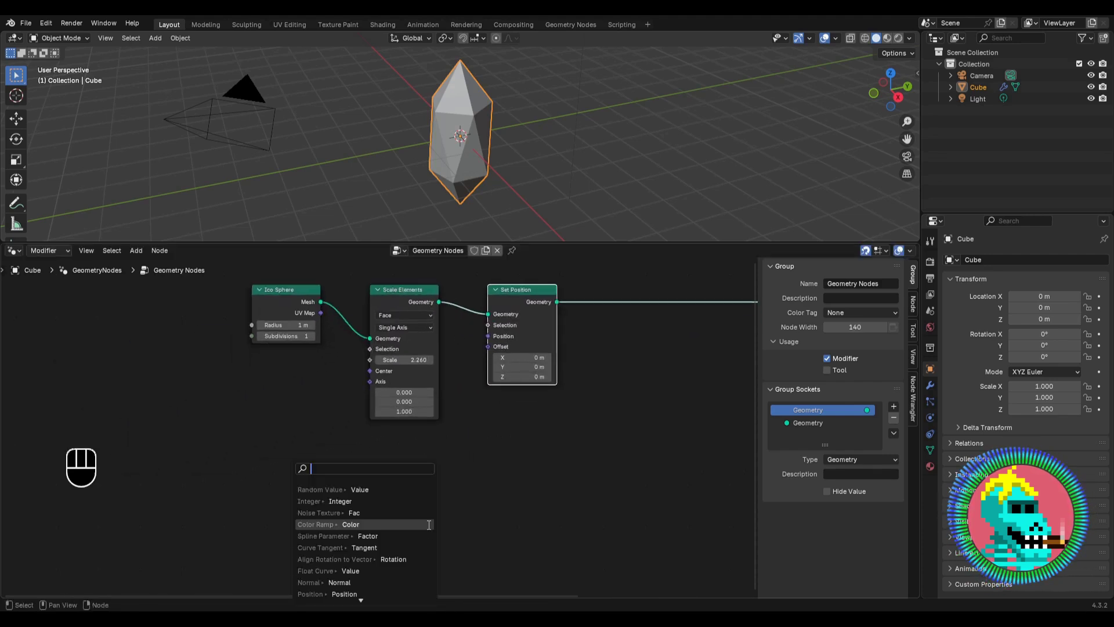
text(noise)
key(Return)
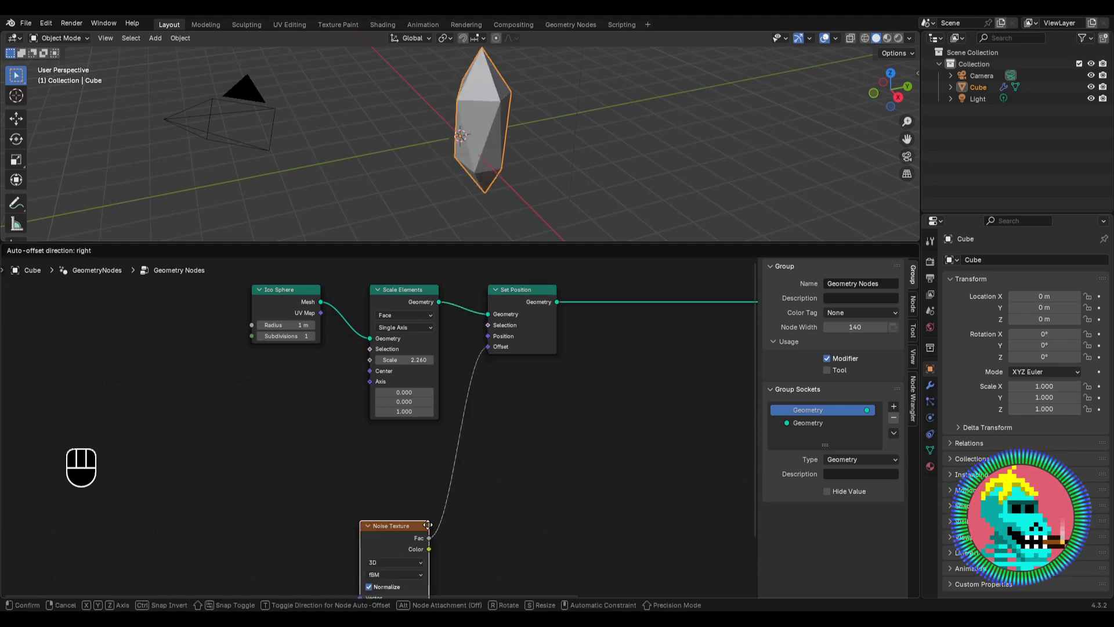
click(444, 462)
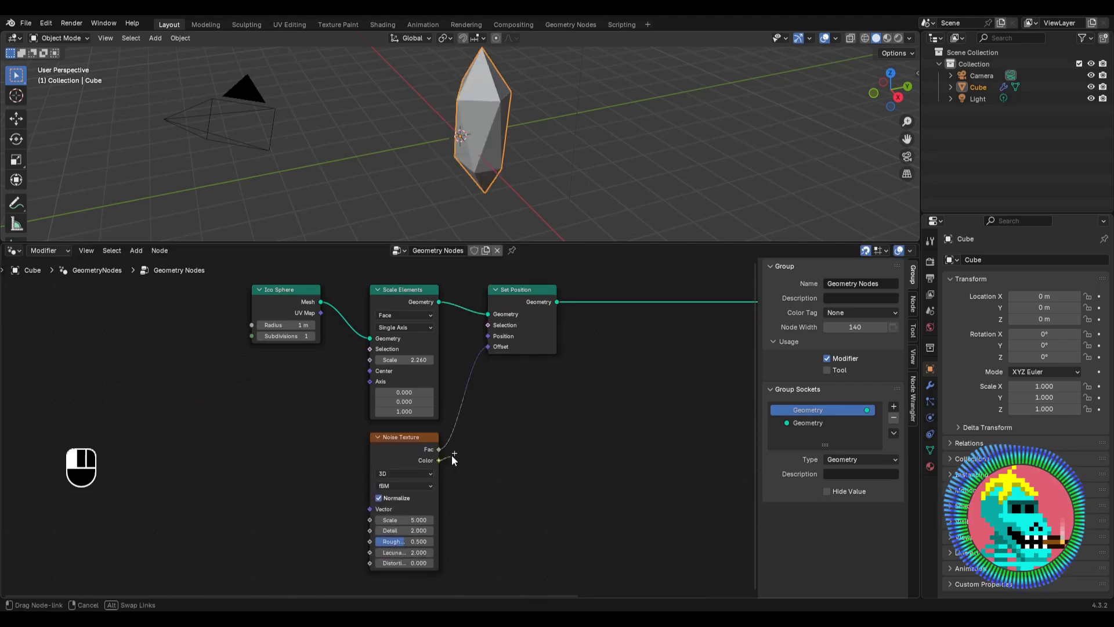
drag(480, 360, 480, 356)
Step: Insert a Vector Math Add node between Noise Texture and Set Position, with -0.5 in all three components of its second vector
scroll(385, 479, down, 2)
middle_drag(385, 478, 408, 414)
scroll(409, 413, up, 3)
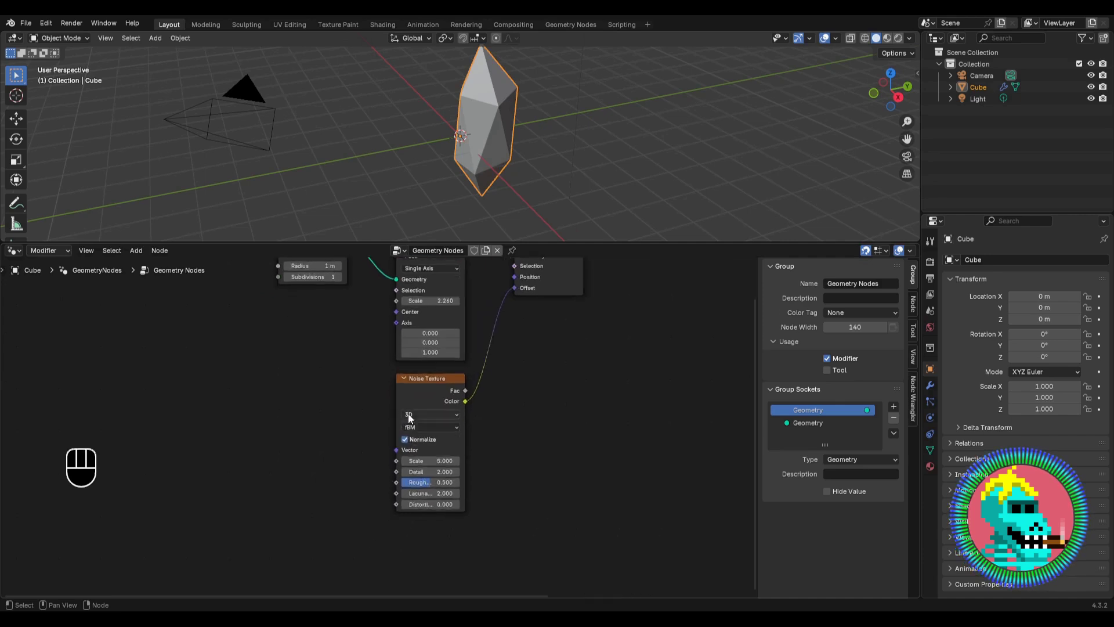
drag(414, 393, 275, 403)
key(shift+a)
text(ve)
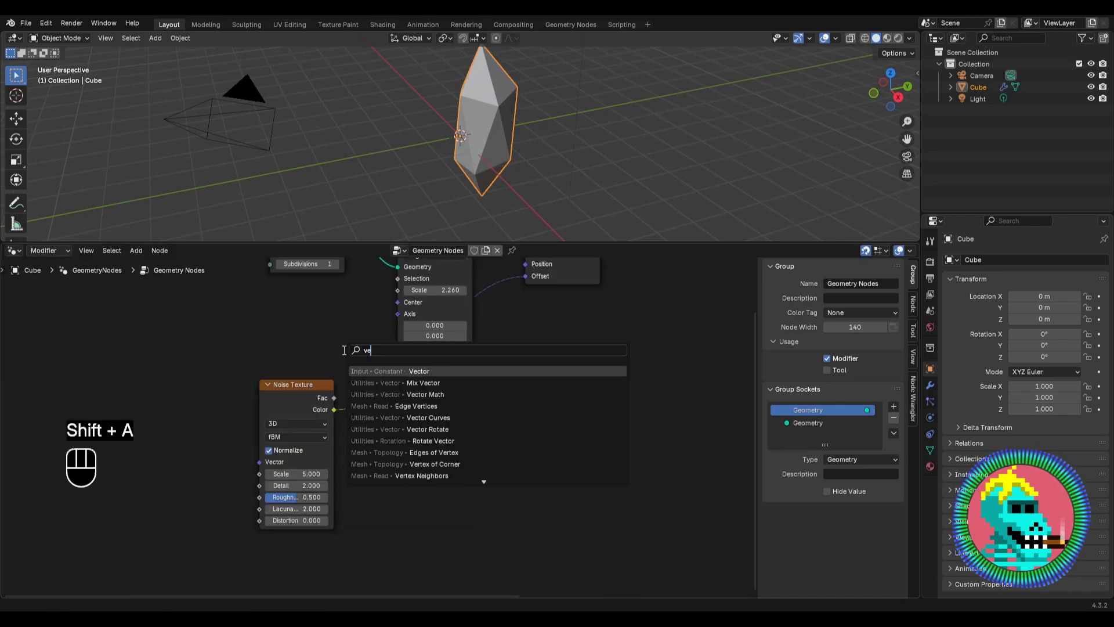
text(ctor math)
key(Return)
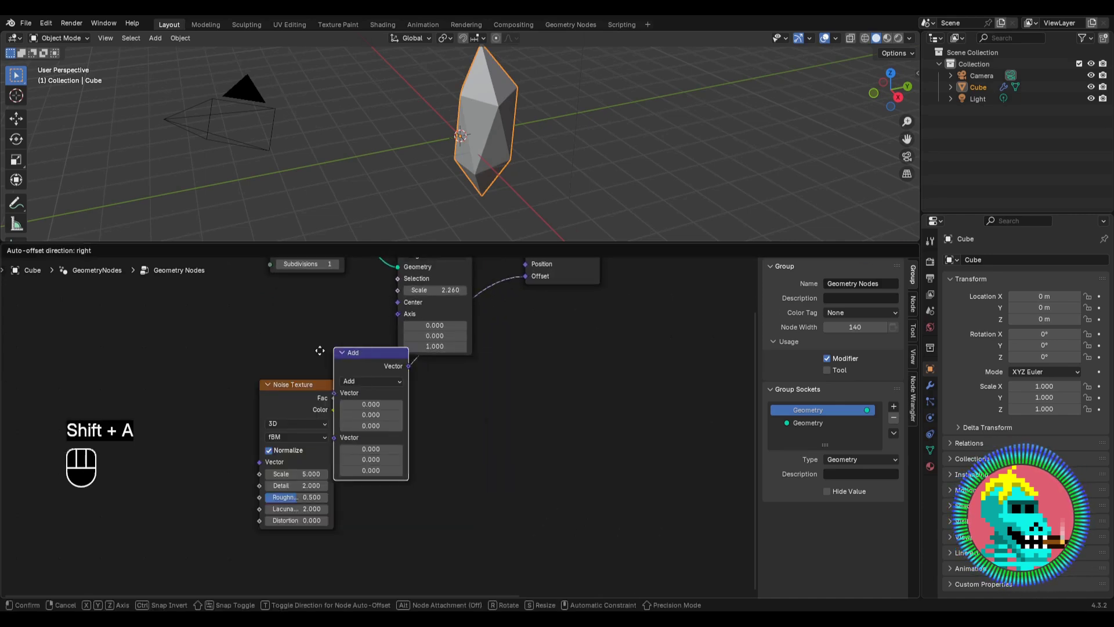
click(344, 380)
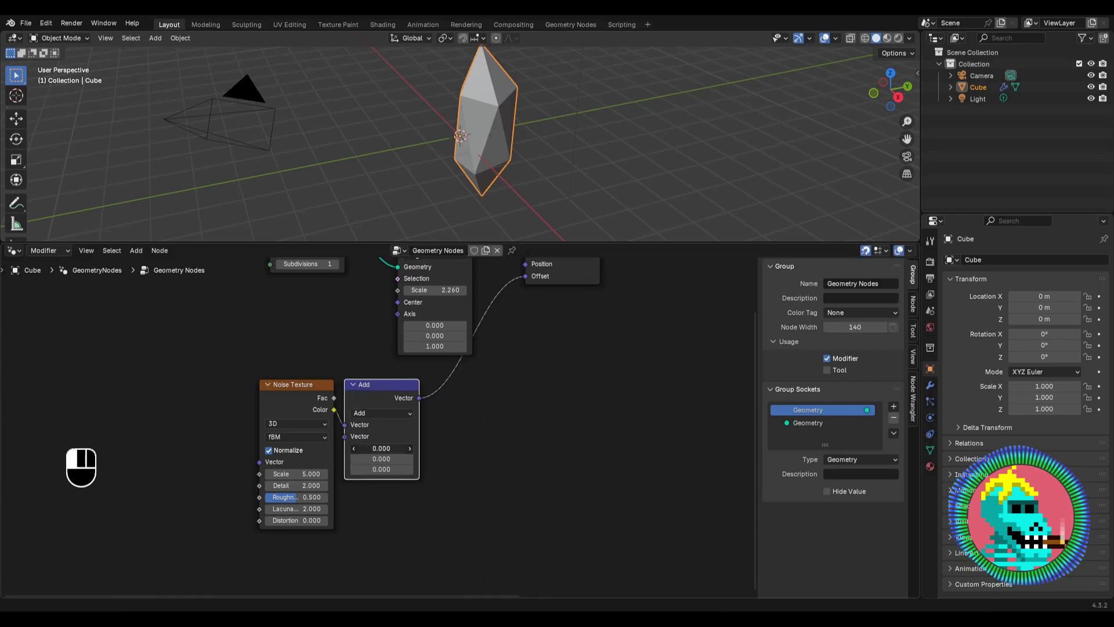
text(0.5)
key(Return)
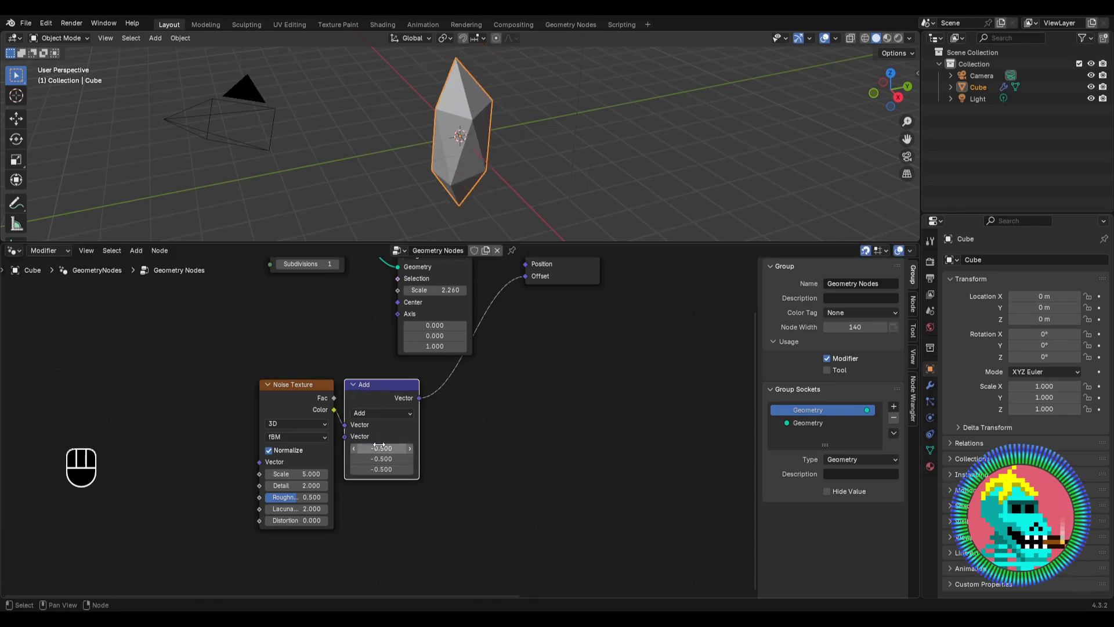
Step: Duplicate the Add node onto the link to Set Position and change the copy's operation to Scale
key(shift+d)
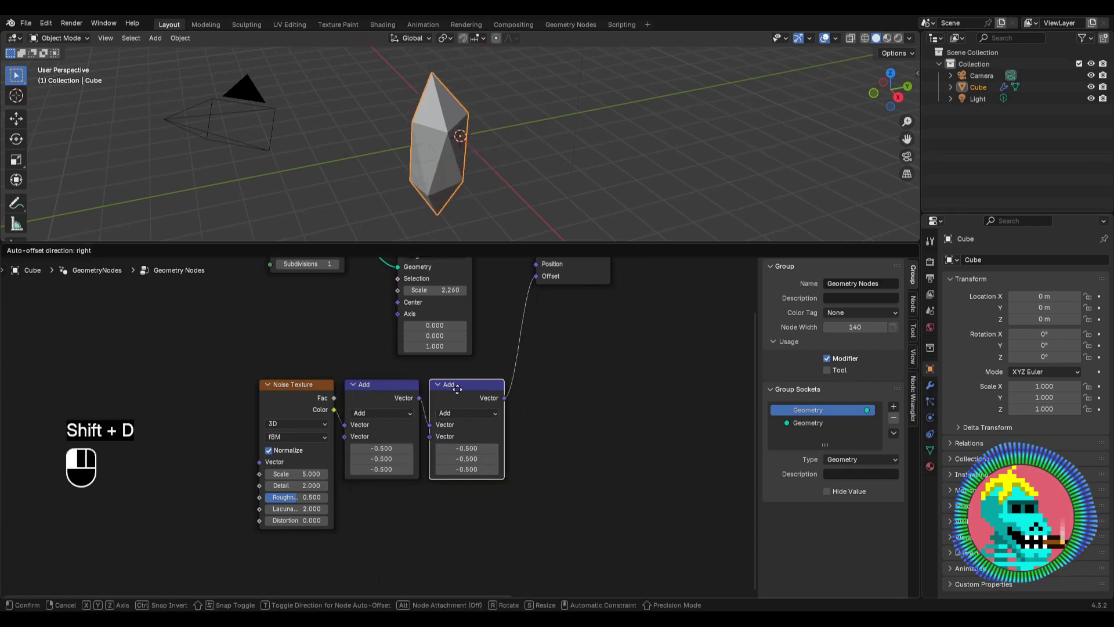
click(458, 411)
click(458, 412)
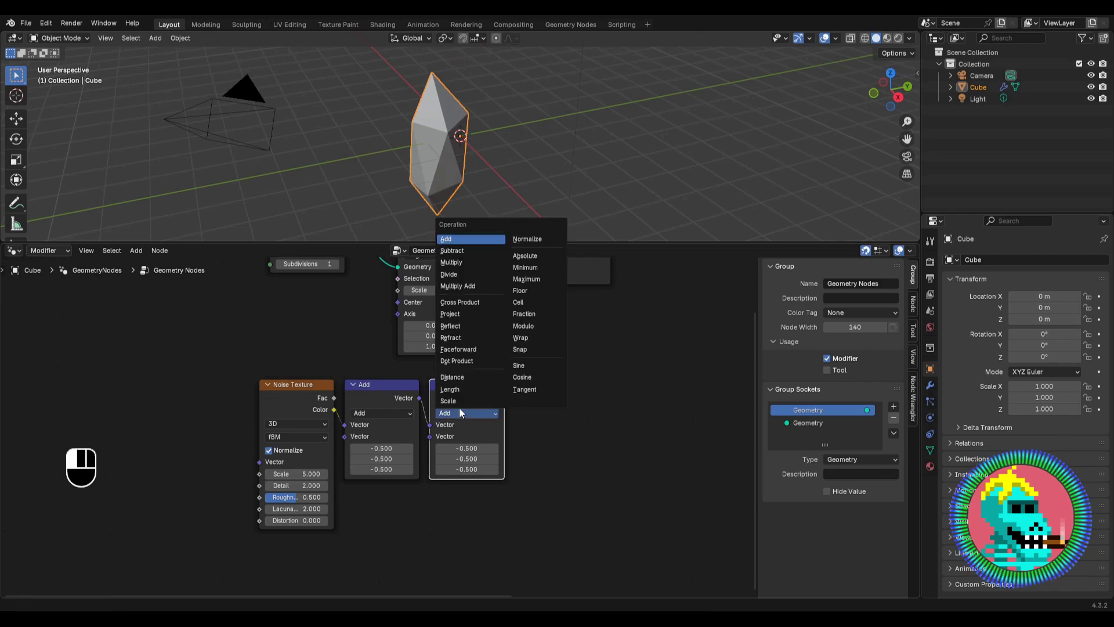
click(462, 400)
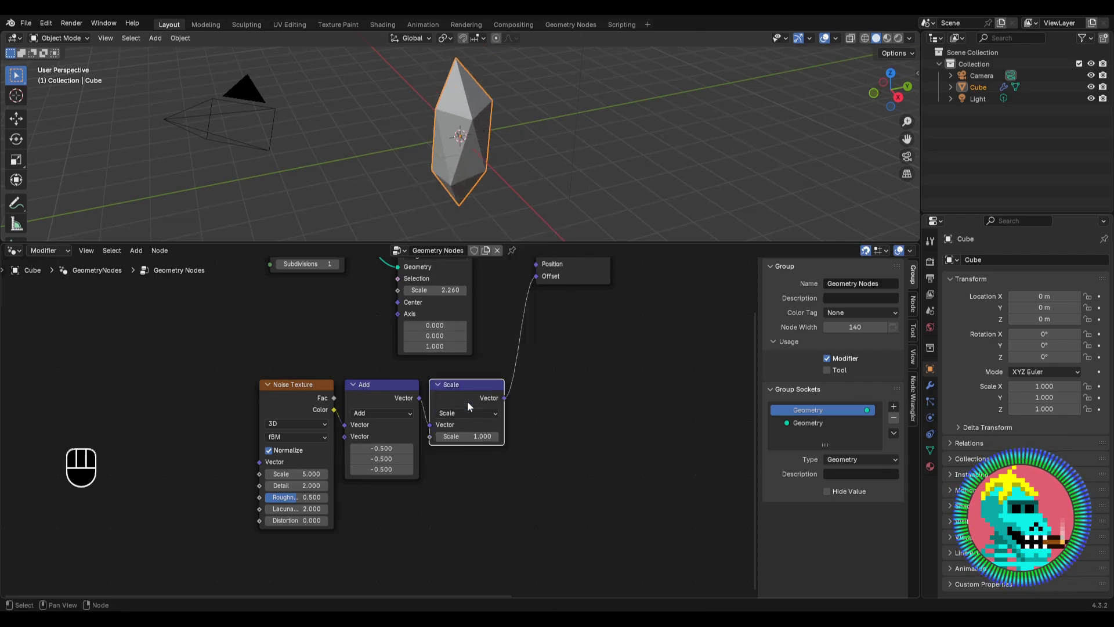
Step: Try a different factor on the vector Scale node and undo the change
drag(471, 436, 534, 436)
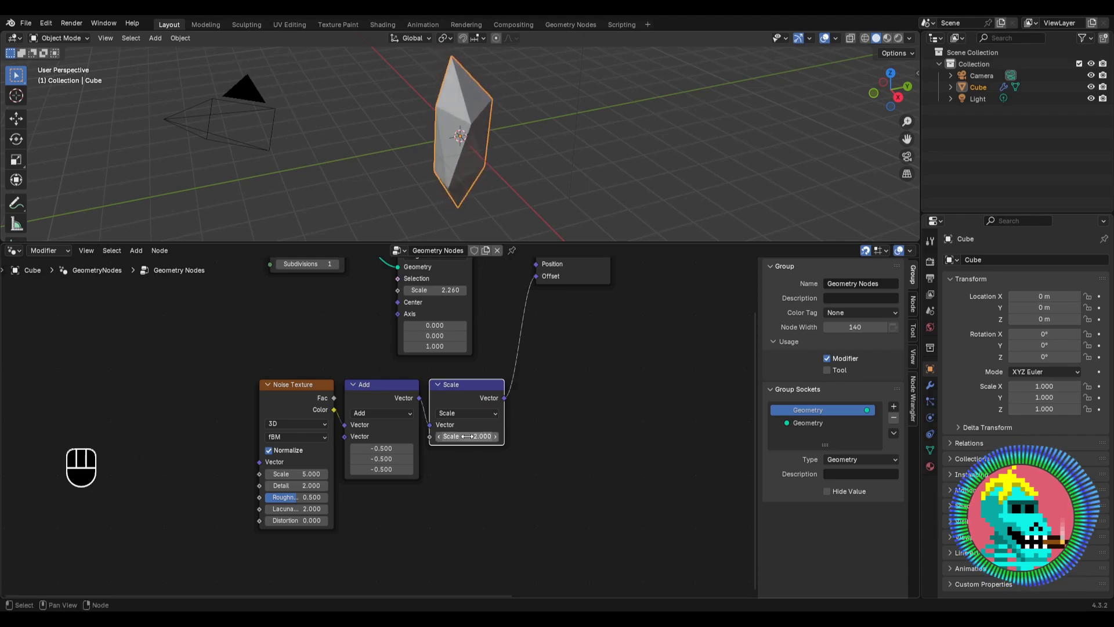
key(ctrl+z)
scroll(383, 427, down, 2)
mouse_move(458, 162)
middle_down()
mouse_move(419, 109)
mouse_move(447, 127)
mouse_move(456, 168)
middle_up()
Step: Move the Noise Texture, Add and Scale nodes together so that the Scale node lines up beneath Scale Elements
scroll(445, 483, down, 2)
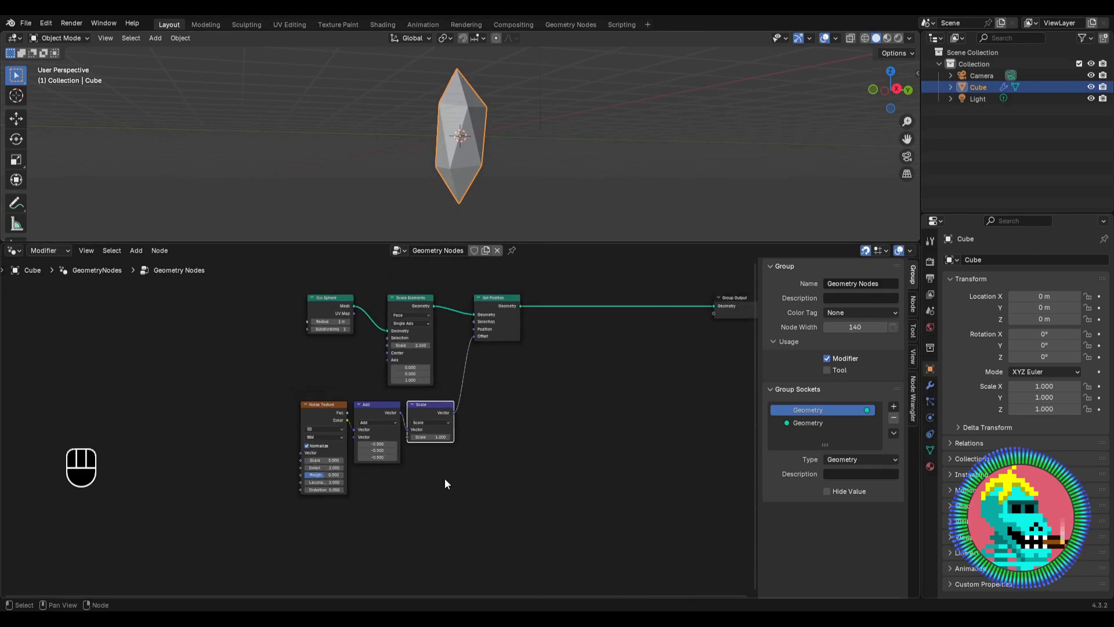
drag(327, 416, 325, 415)
drag(430, 406, 409, 408)
click(419, 474)
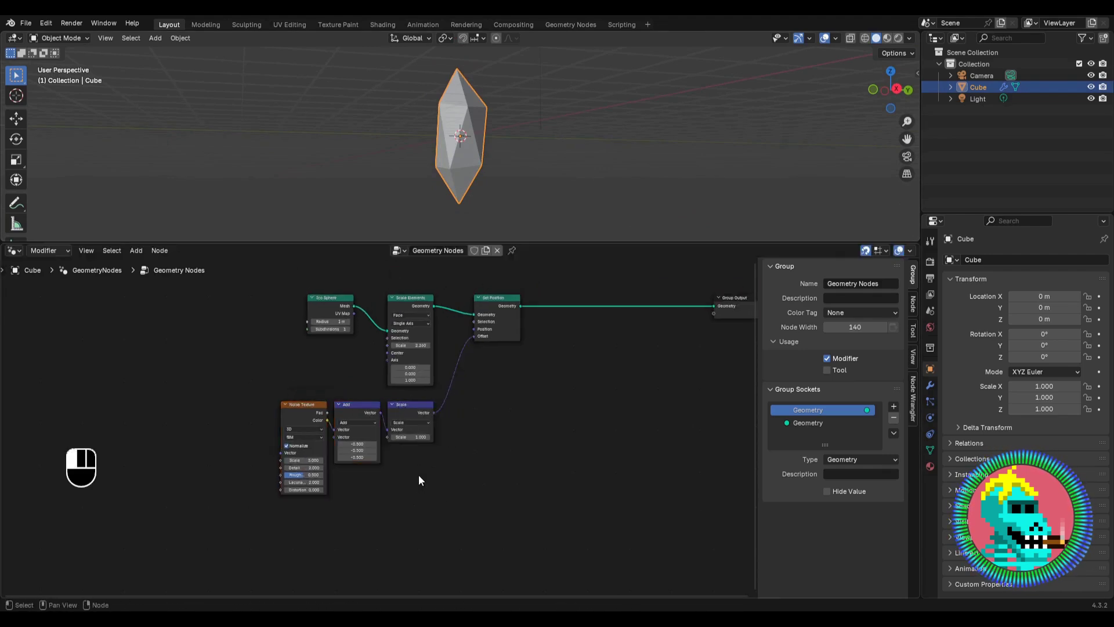
Step: Switch the Noise Texture to 4D and set its W value to 8.900
middle_drag(296, 456, 365, 433)
scroll(365, 433, up, 2)
scroll(364, 433, up, 3)
click(353, 378)
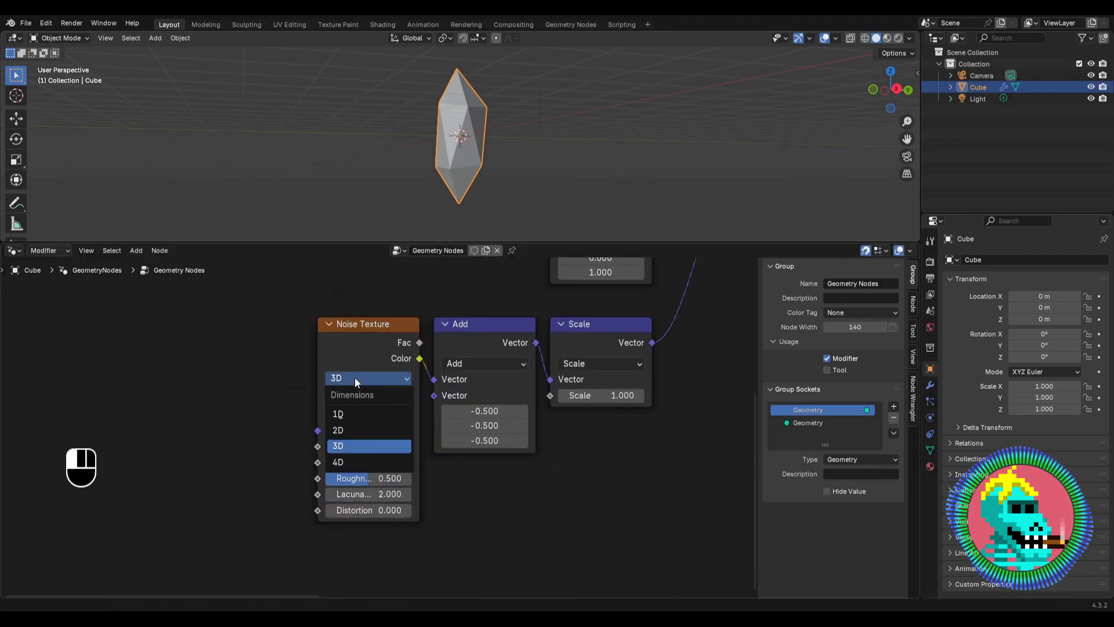
click(356, 462)
drag(366, 446, 520, 446)
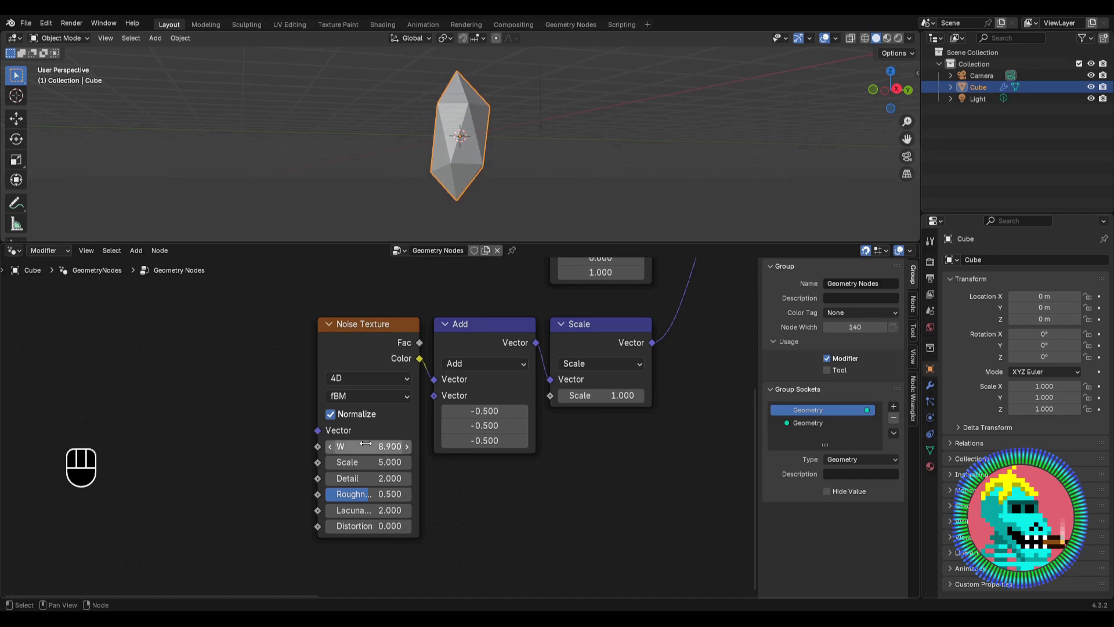
Step: Set the factor of the vector Scale node after the Add node to 1.200
middle_drag(463, 385, 409, 402)
scroll(409, 402, up, 1)
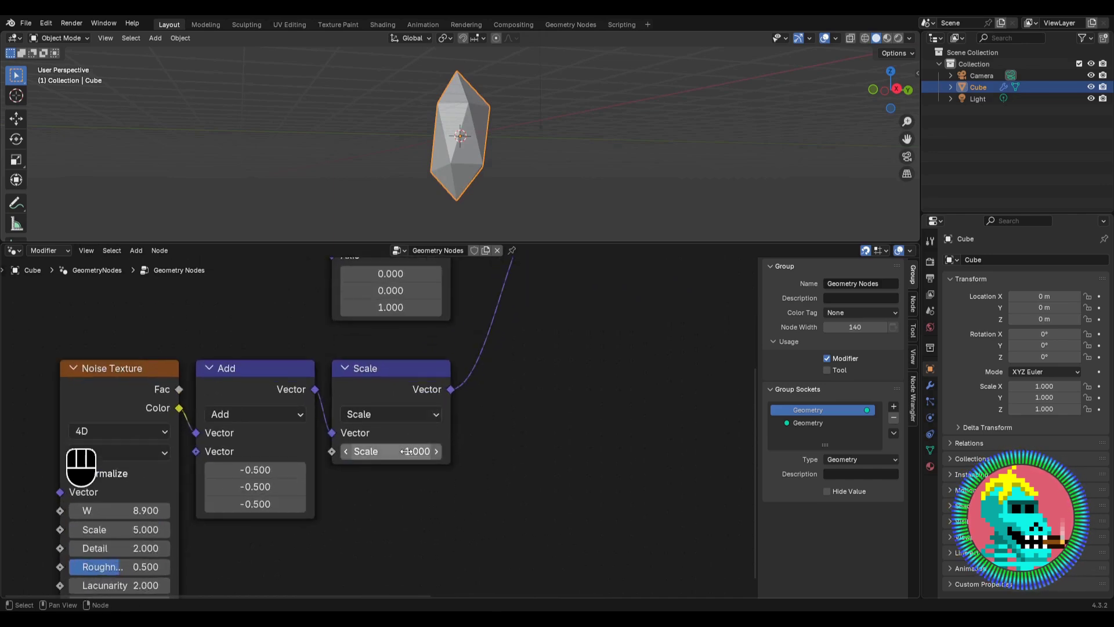
click(412, 445)
key(Return)
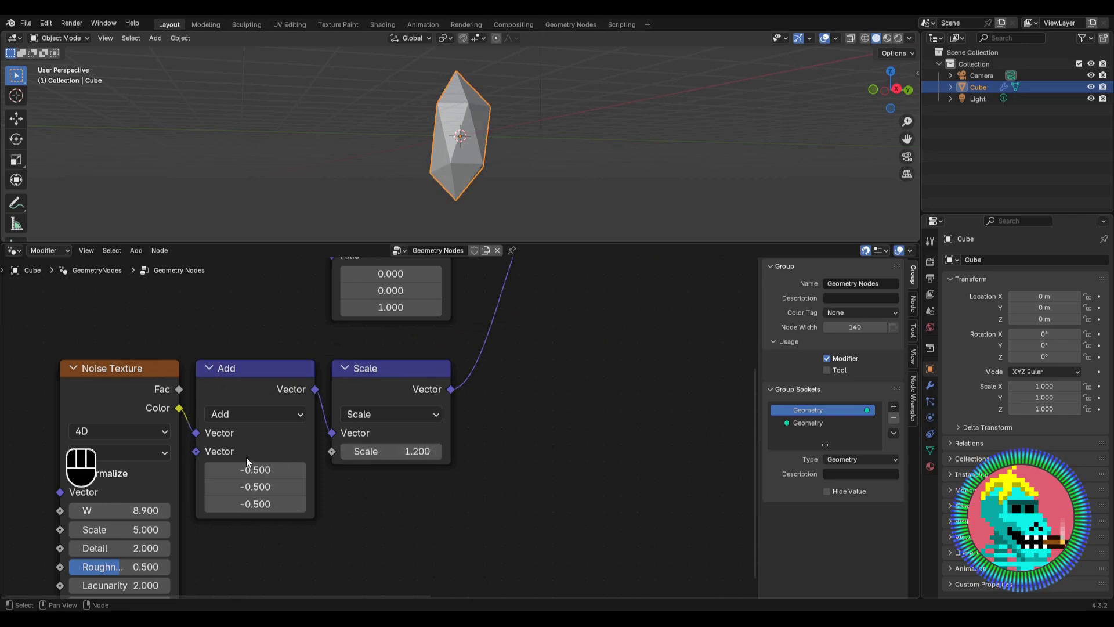
Step: Set the Noise Texture's W to 12.000 and move the Group Output node farther from Set Position to make room
drag(112, 510, 166, 510)
scroll(358, 455, down, 7)
middle_drag(437, 401, 375, 452)
scroll(453, 393, down, 6)
middle_drag(501, 385, 294, 428)
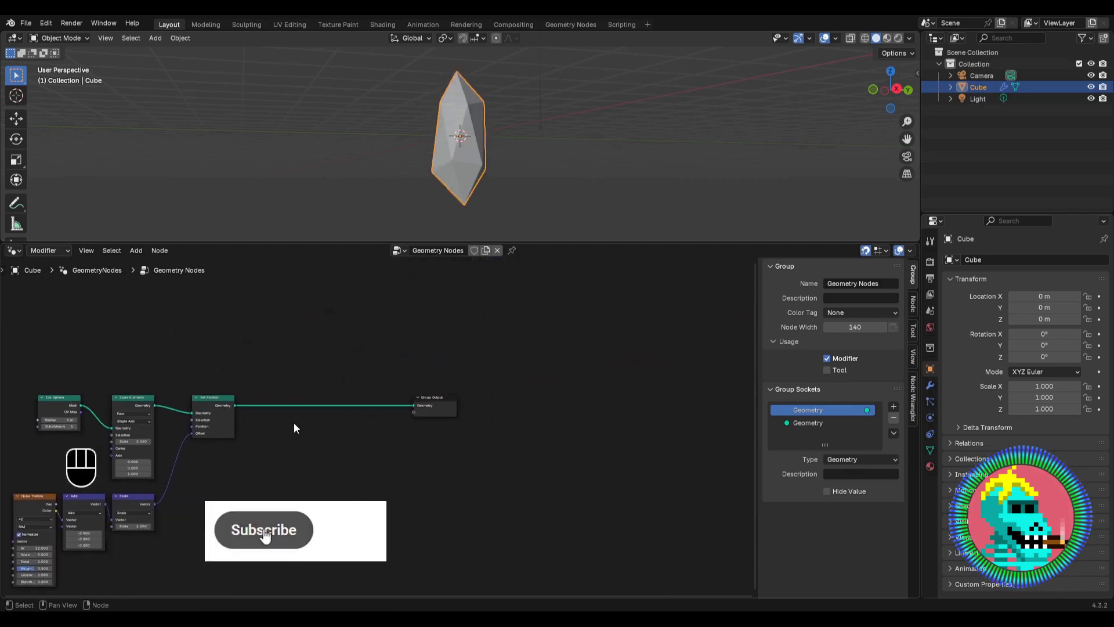
drag(434, 408, 649, 402)
click(377, 352)
middle_drag(316, 371, 395, 371)
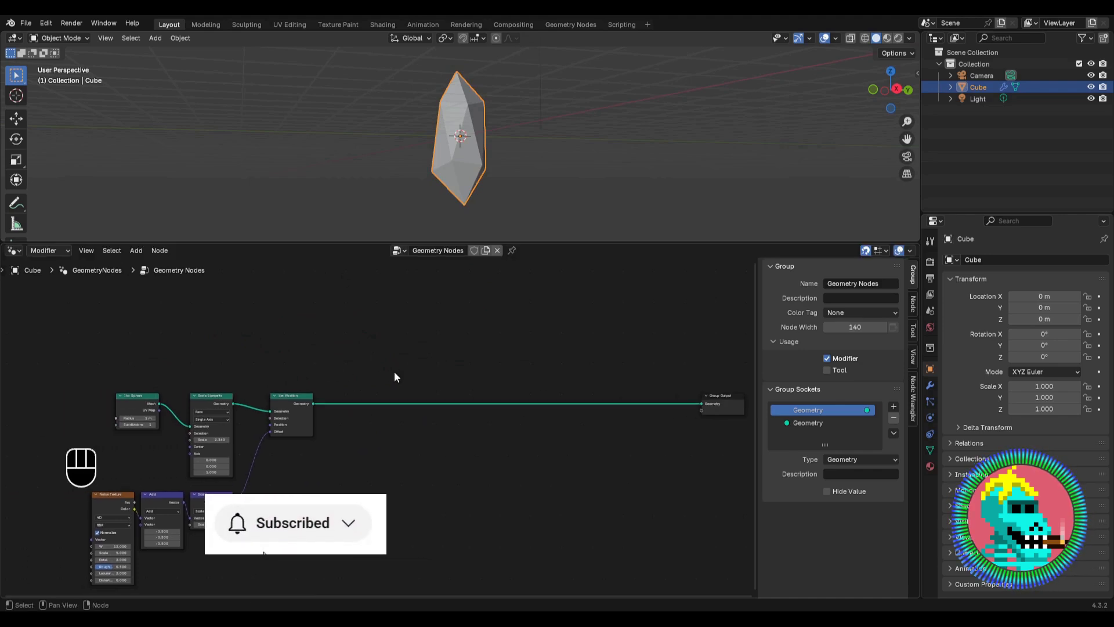
Step: Set the factor of the vector Scale node after the Add node to 1.500
scroll(264, 450, up, 1)
middle_drag(264, 450, 428, 386)
scroll(370, 451, up, 10)
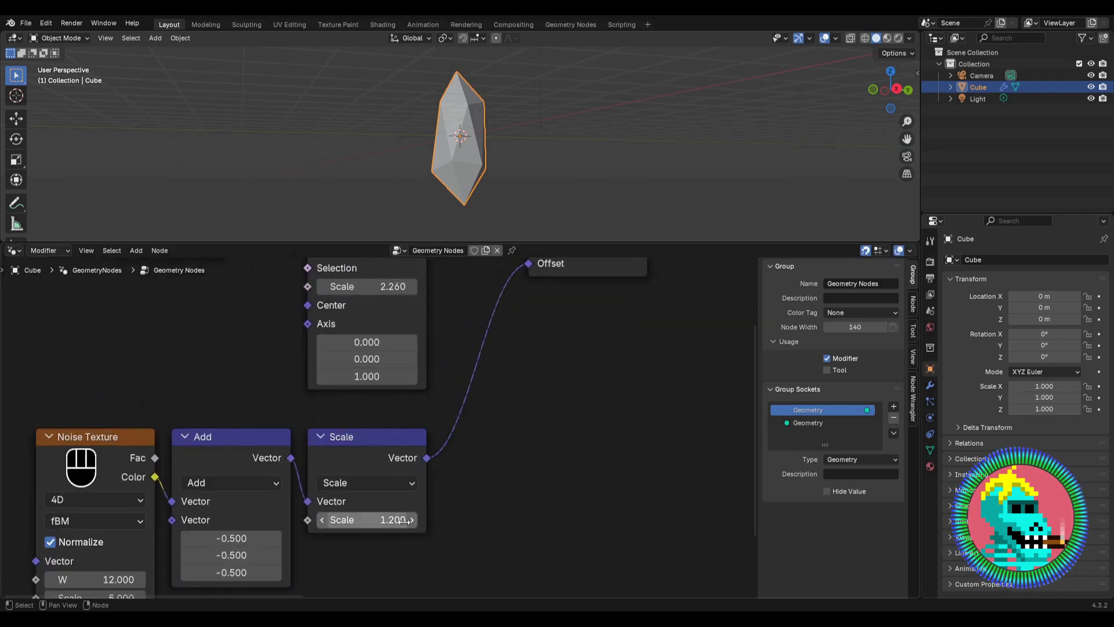
click(401, 520)
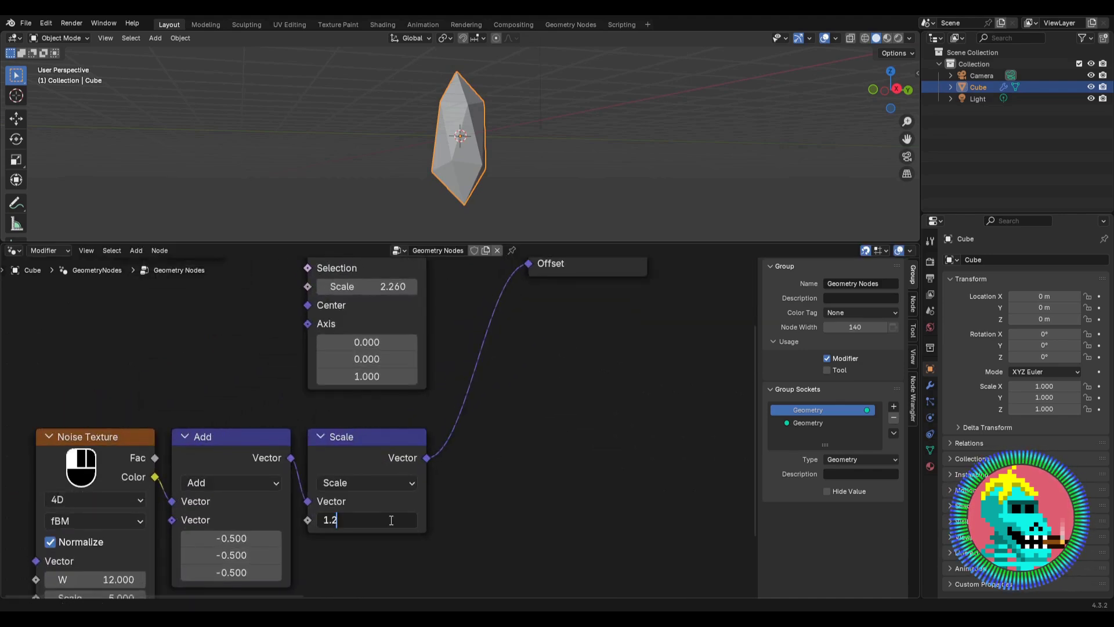
key(BackSpace)
text(5)
key(Return)
Step: Insert an Instance on Points node between Set Position and Group Output
scroll(380, 493, down, 12)
middle_drag(458, 402, 223, 467)
key(shift+a)
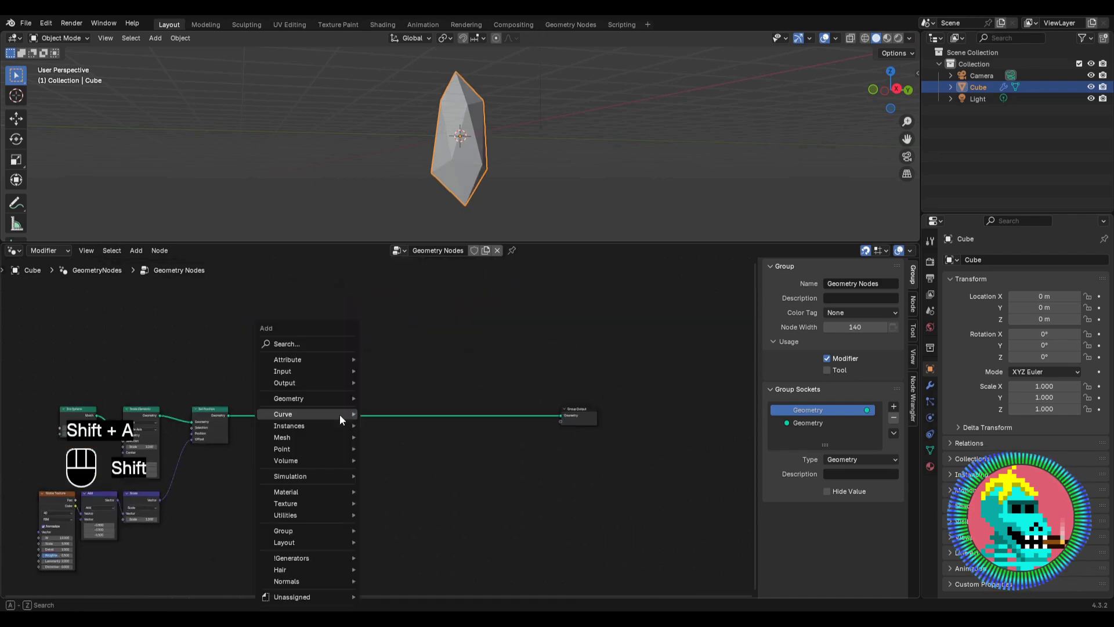
text(instance on)
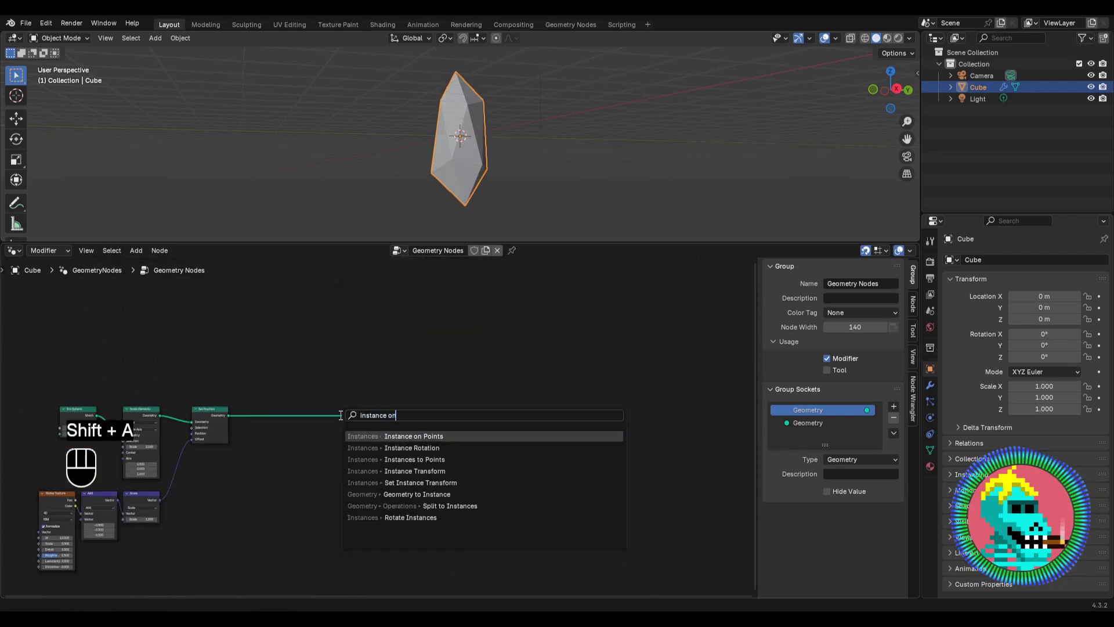
text( point)
key(Return)
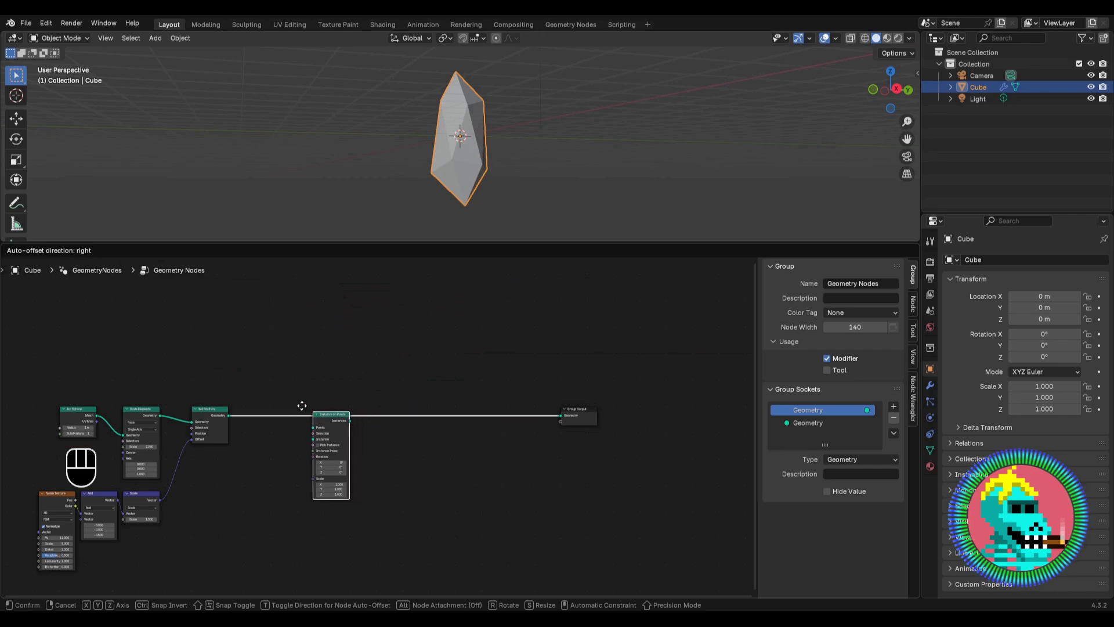
click(319, 406)
Step: Add a Mesh Circle node feeding the Instance input of Instance on Points
middle_drag(321, 409, 377, 390)
scroll(377, 388, up, 4)
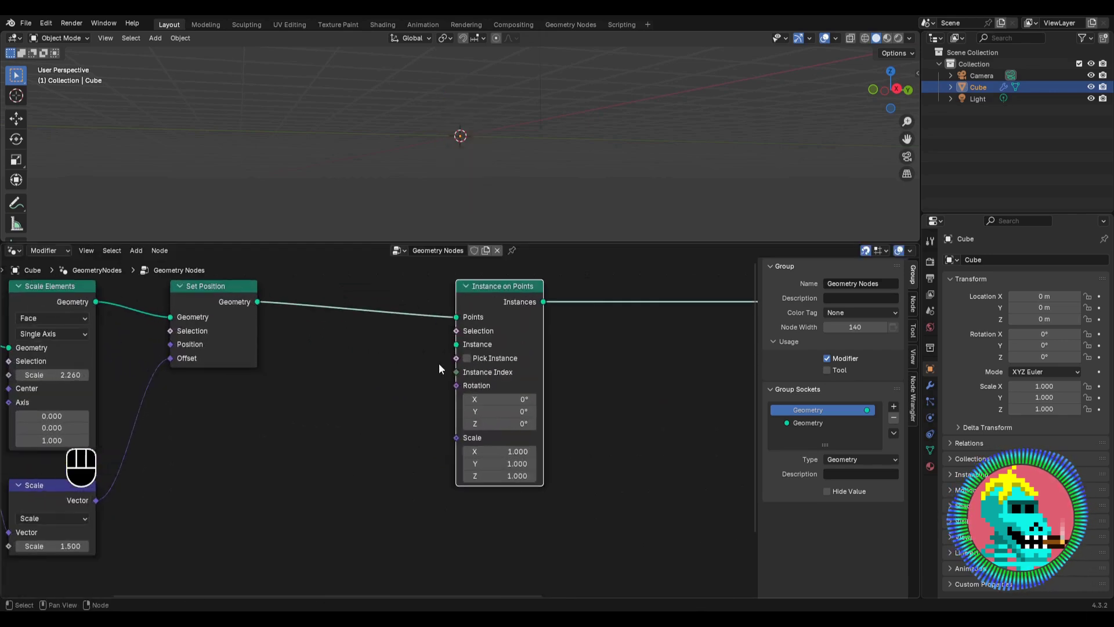
drag(456, 344, 359, 436)
text(m)
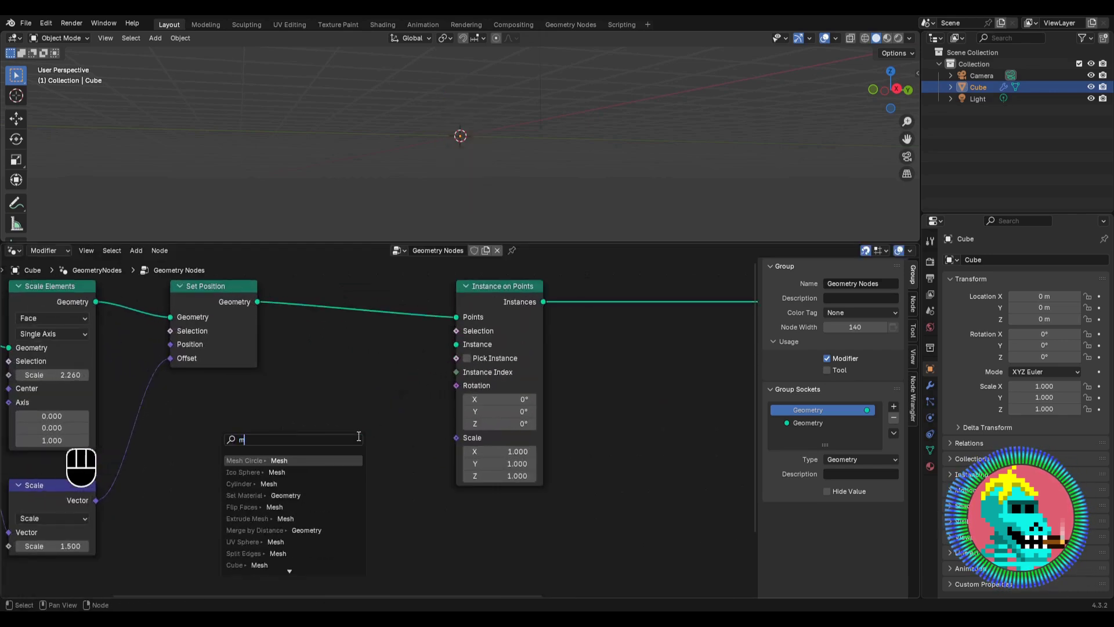
text(esh circ)
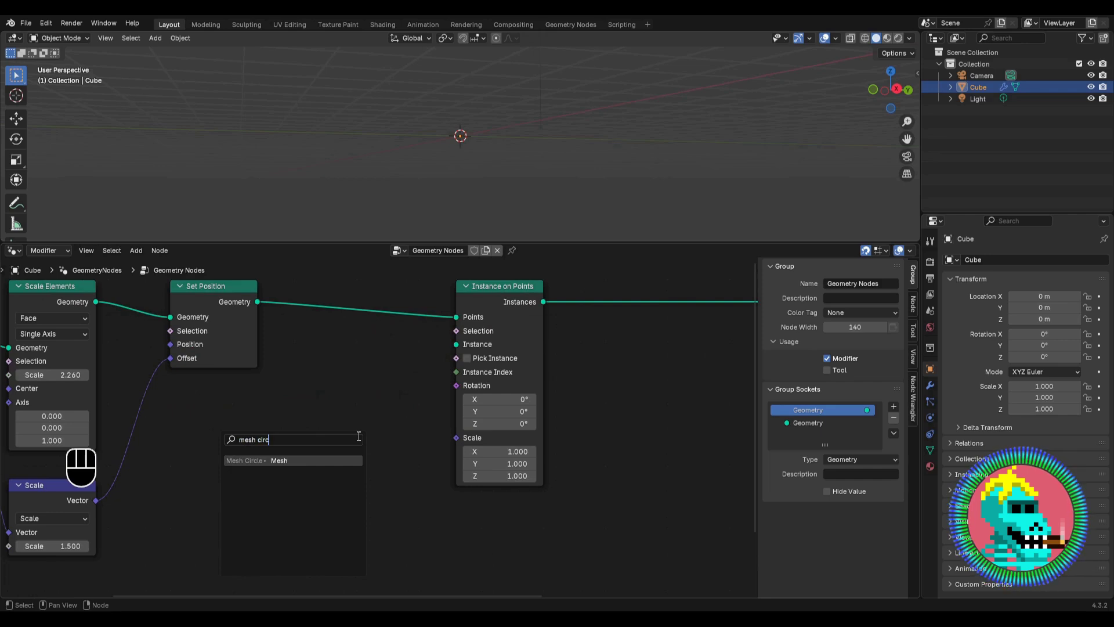
key(Return)
click(345, 413)
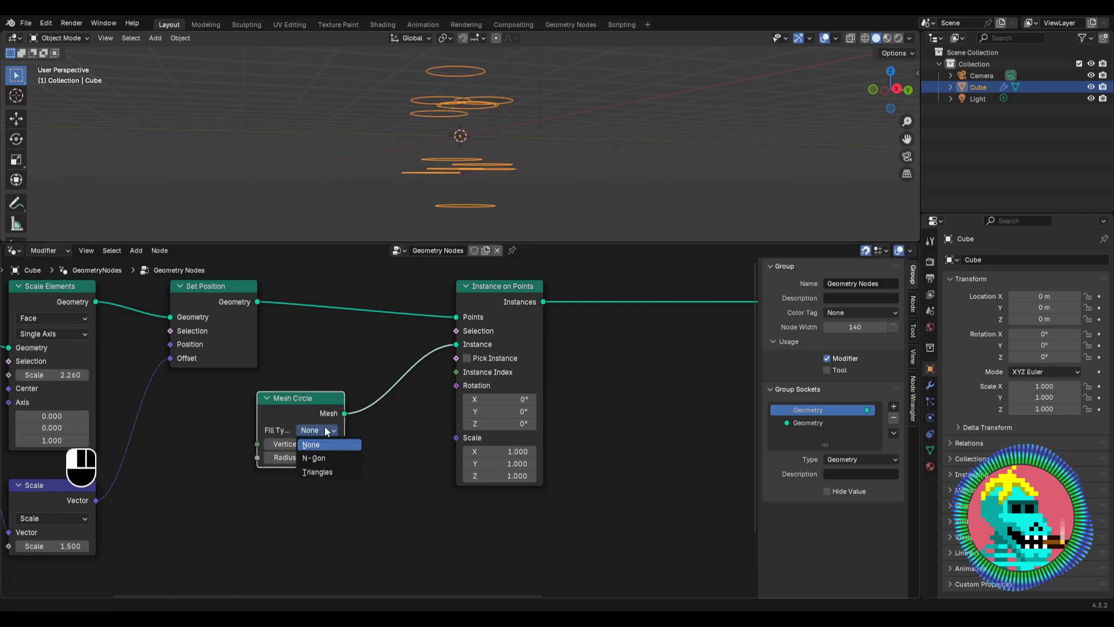
Step: Give the Mesh Circle an N-Gon fill and 3 vertices, and place its node slightly lower
click(316, 457)
scroll(360, 422, up, 2)
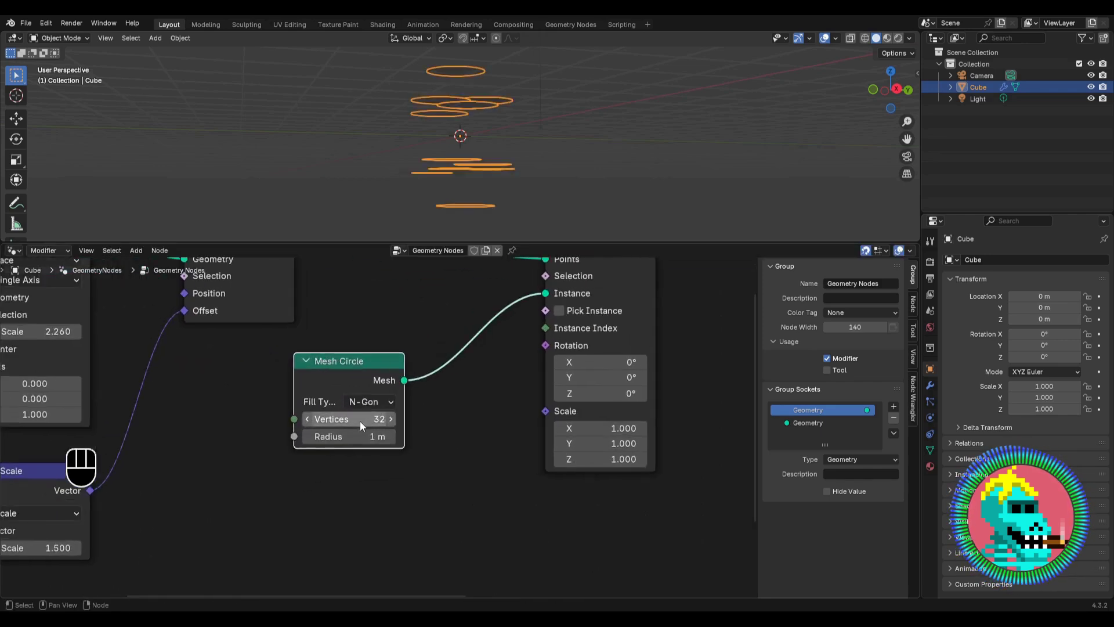
text(32)
key(Return)
drag(365, 375, 375, 407)
Step: Move the Instance on Points node farther from Set Position to make room for its input nodes
scroll(493, 363, down, 4)
middle_drag(511, 359, 342, 470)
click(398, 413)
drag(398, 409, 451, 409)
middle_drag(485, 96, 504, 145)
scroll(499, 153, up, 2)
scroll(466, 348, down, 3)
drag(432, 406, 482, 408)
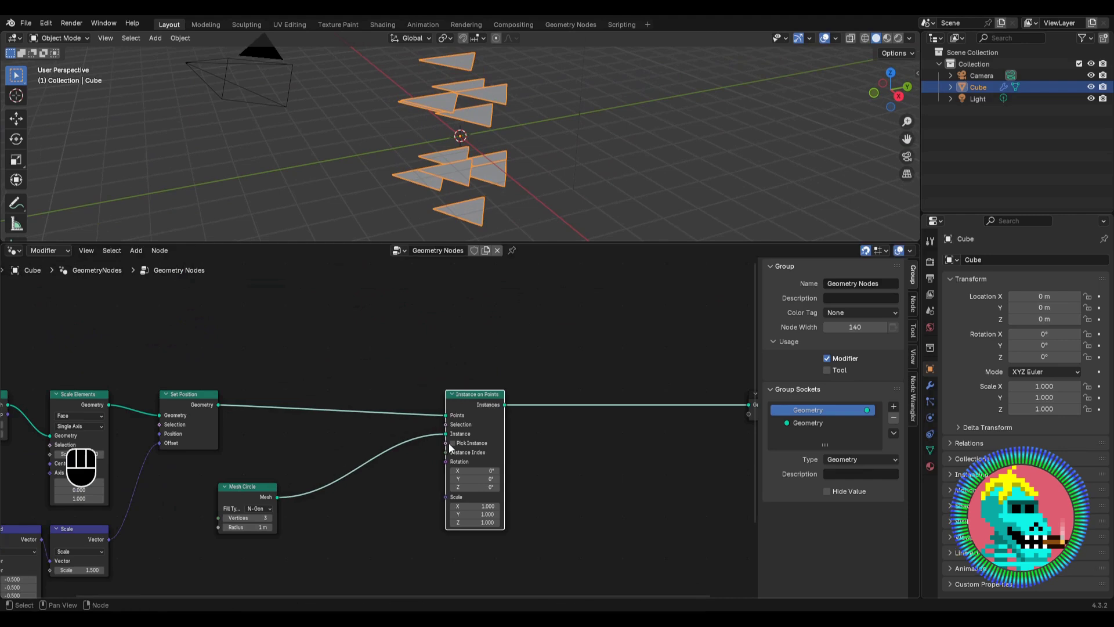
Step: Add a vector Random Value node feeding the Rotation of Instance on Points and place it below Mesh Circle
middle_drag(448, 443, 461, 392)
scroll(461, 391, up, 4)
scroll(461, 391, up, 1)
drag(492, 401, 262, 467)
text(ra)
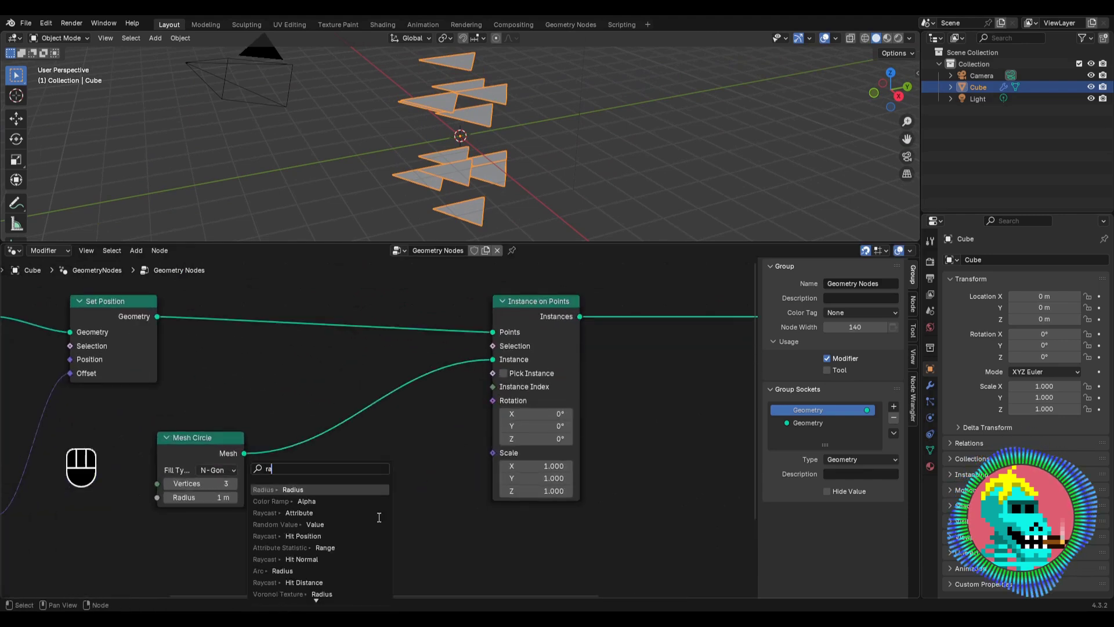
text(ndom value)
key(Return)
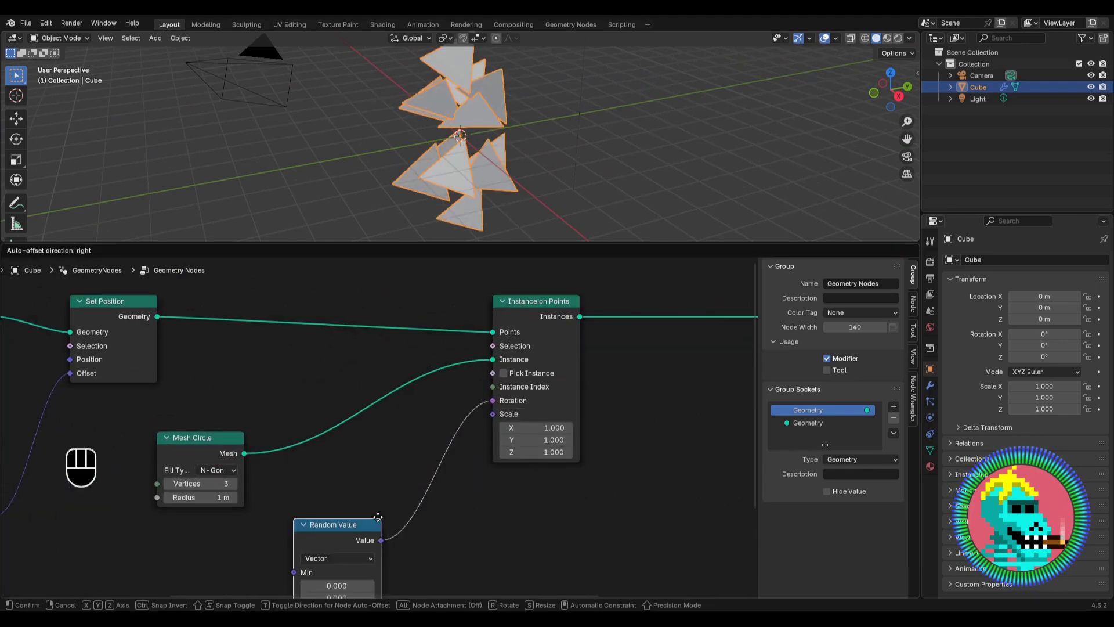
click(357, 502)
Step: Set all three Max values of the rotation's Random Value node to 6.283
scroll(354, 500, down, 5)
middle_drag(355, 500, 425, 357)
scroll(427, 360, up, 2)
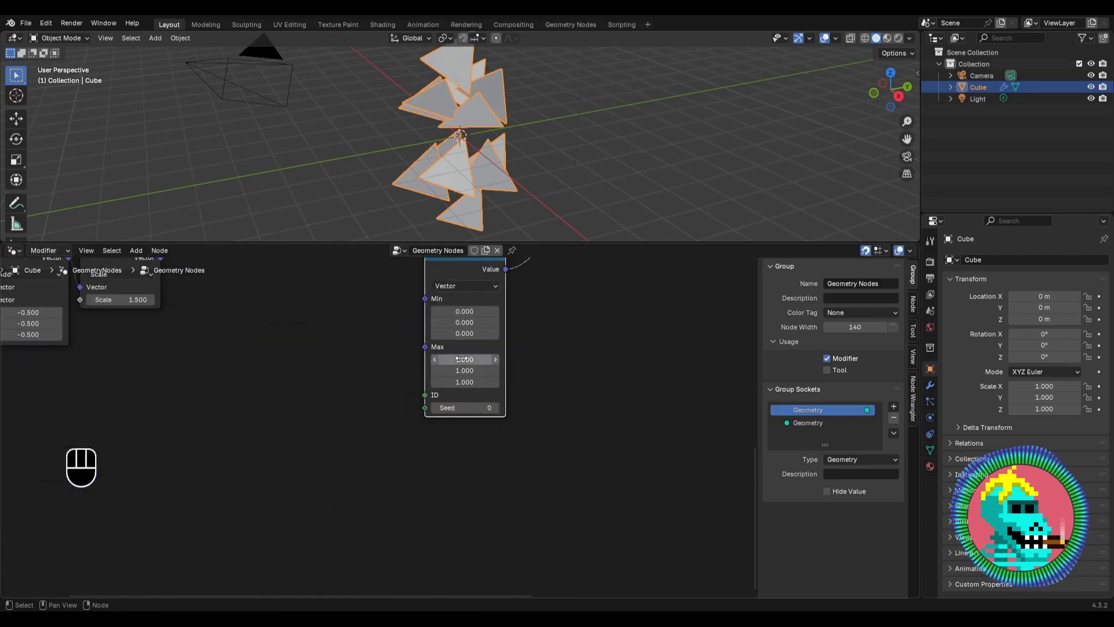
click(463, 359)
key(Return)
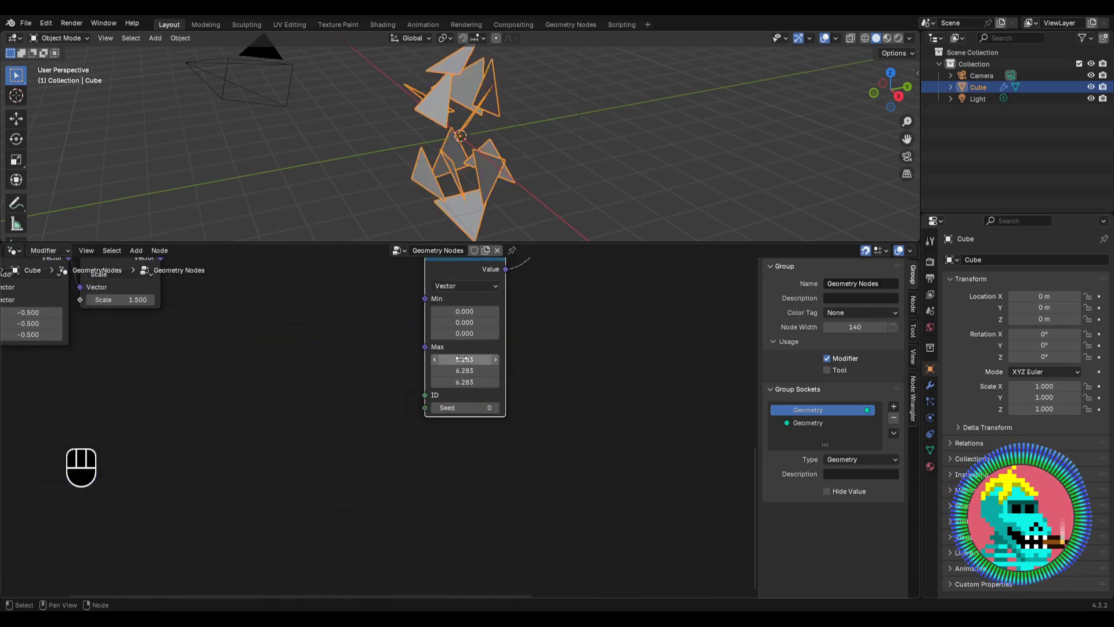
Step: Duplicate the Random Value node below the original and connect the copy to the Scale of Instance on Points
scroll(427, 275, down, 3)
scroll(378, 389, up, 3)
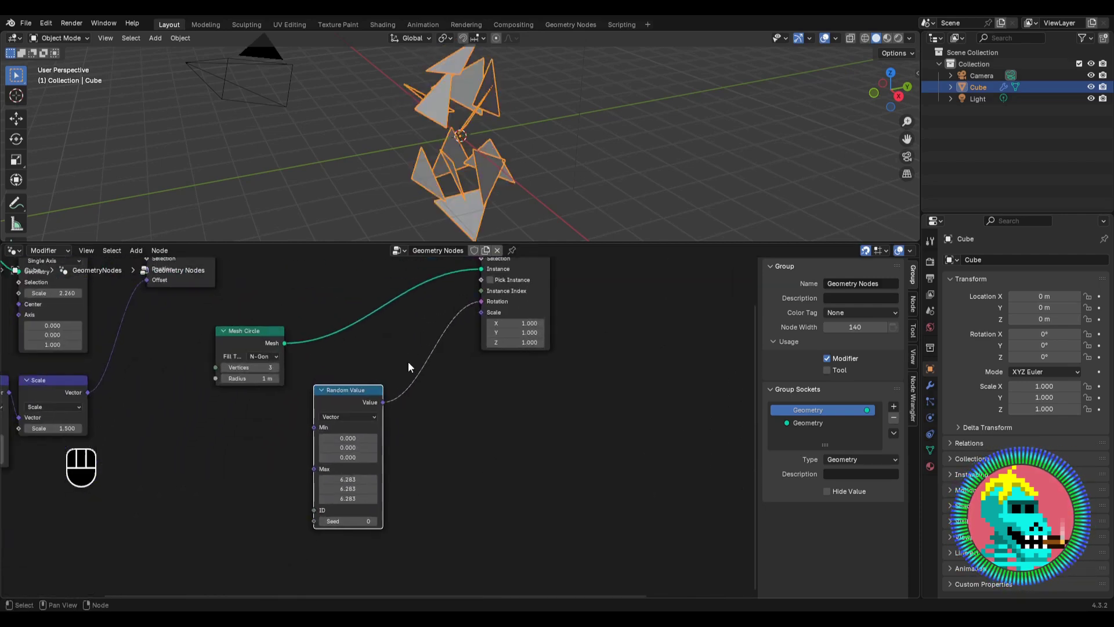
middle_drag(352, 393, 384, 302)
key(shift+d)
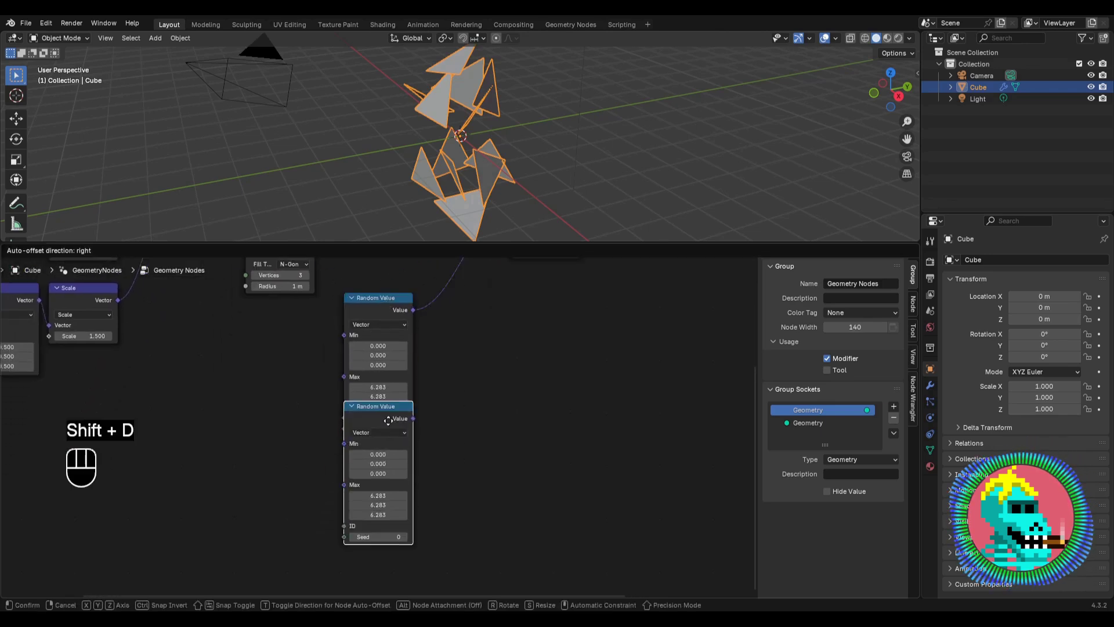
click(387, 445)
drag(413, 458, 511, 307)
Step: Set the scale's Random Value node to a Min of 0.100 and a Max of 1.000 on all three axes
scroll(419, 500, down, 2)
middle_drag(408, 518, 434, 368)
scroll(433, 367, up, 6)
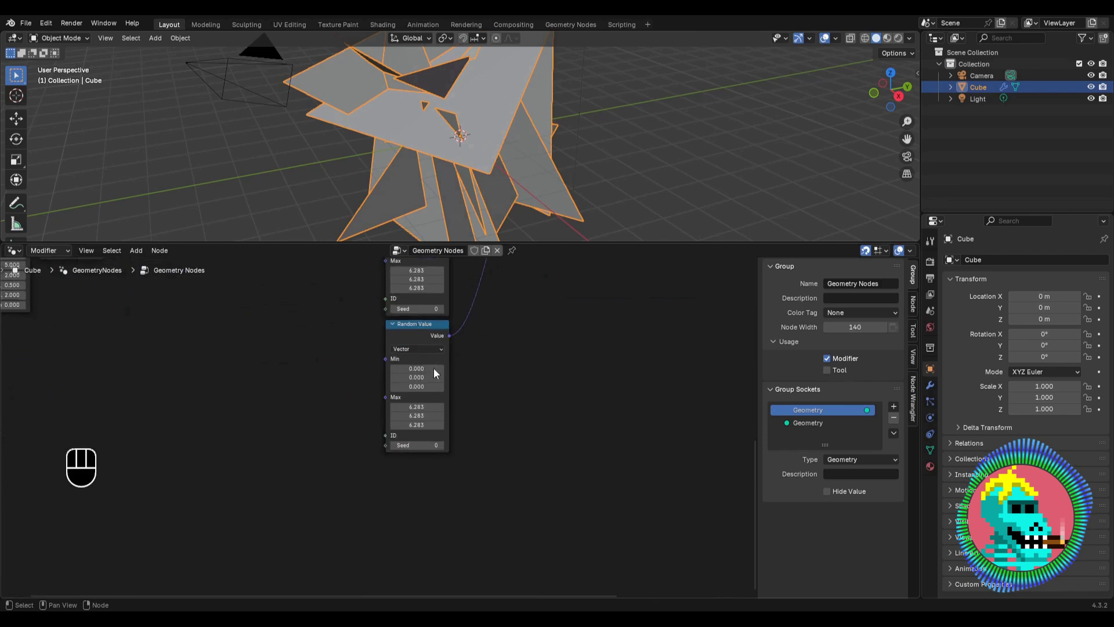
drag(440, 333, 440, 362)
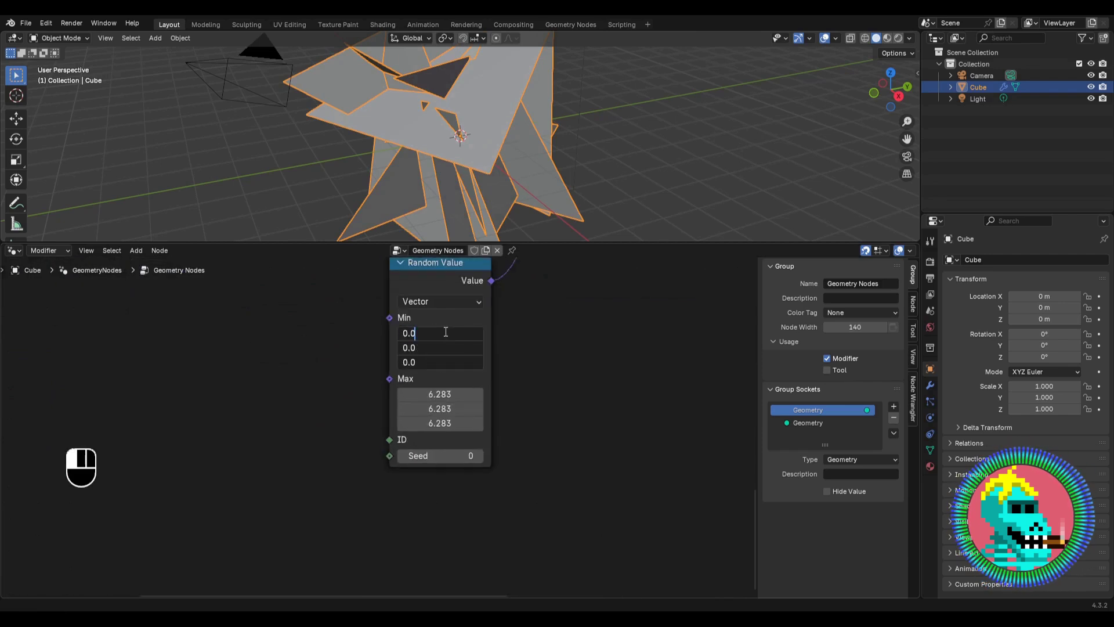
key(BackSpace)
text(1)
key(Return)
drag(433, 391, 437, 423)
text(1)
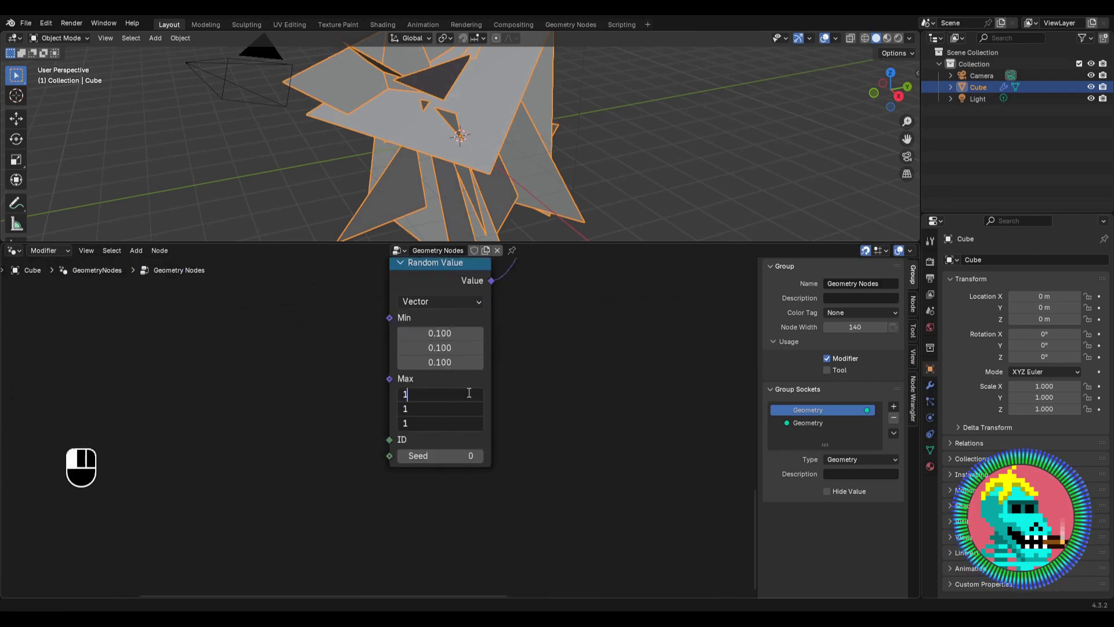
key(Return)
Step: Move the Mesh Circle node so that it lines up above the two Random Value nodes
scroll(438, 347, down, 6)
middle_drag(453, 306, 365, 434)
scroll(365, 440, down, 2)
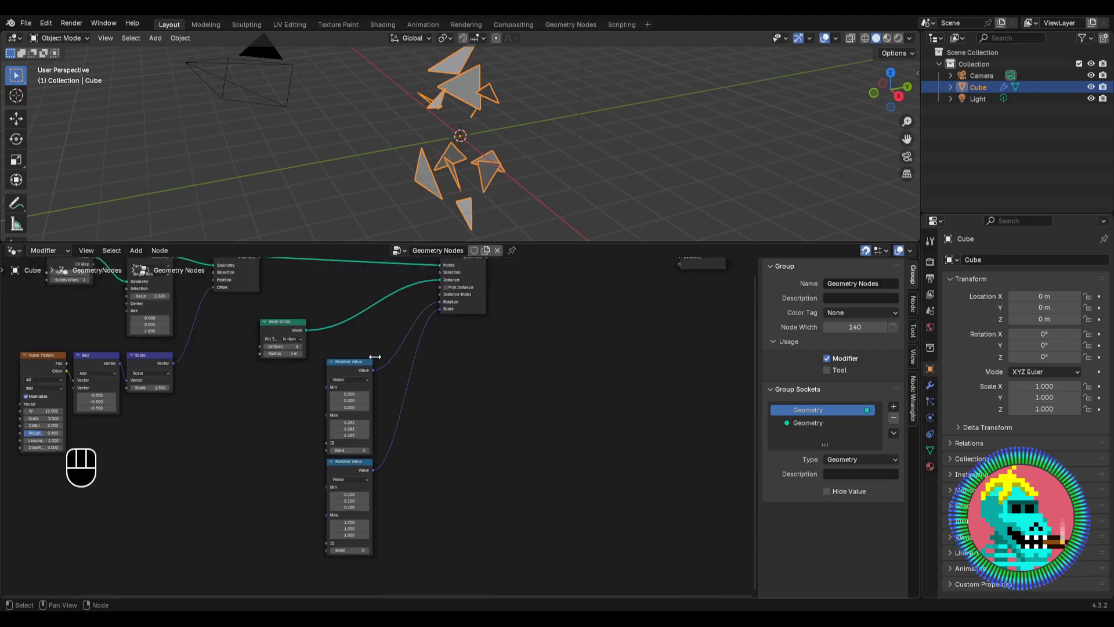
middle_drag(318, 347, 327, 408)
drag(293, 394, 352, 385)
Step: Move the Group Output node farther from Instance on Points to make room for more nodes
scroll(506, 340, down, 3)
middle_drag(506, 339, 296, 403)
scroll(409, 400, up, 2)
drag(411, 401, 551, 408)
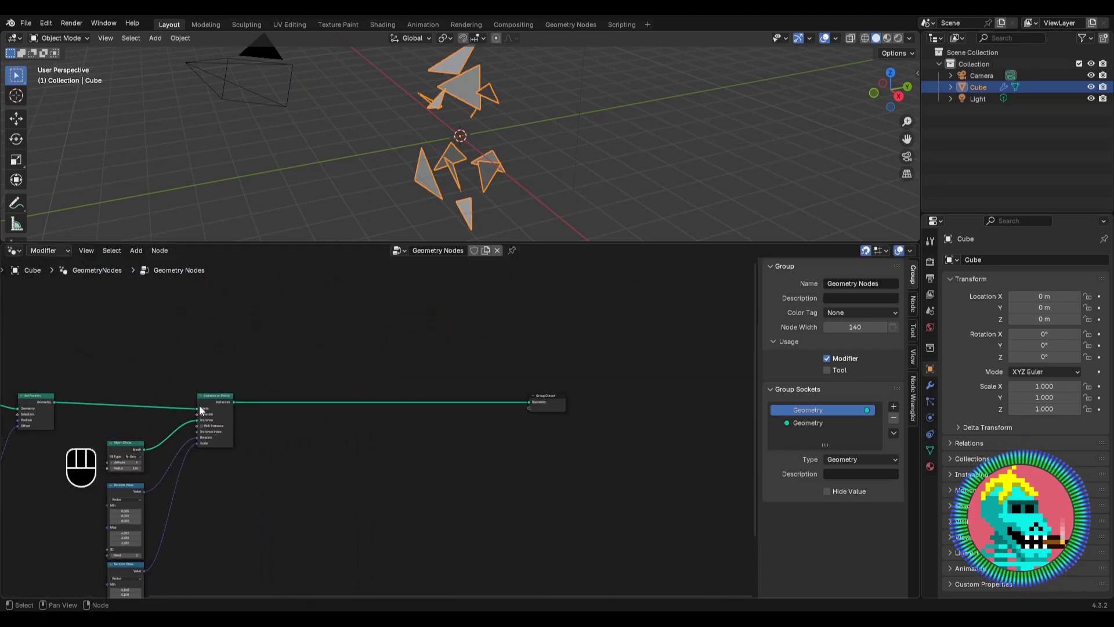
Step: Insert a Realize Instances node directly after Instance on Points
scroll(200, 410, up, 3)
key(shift+a)
text(rea)
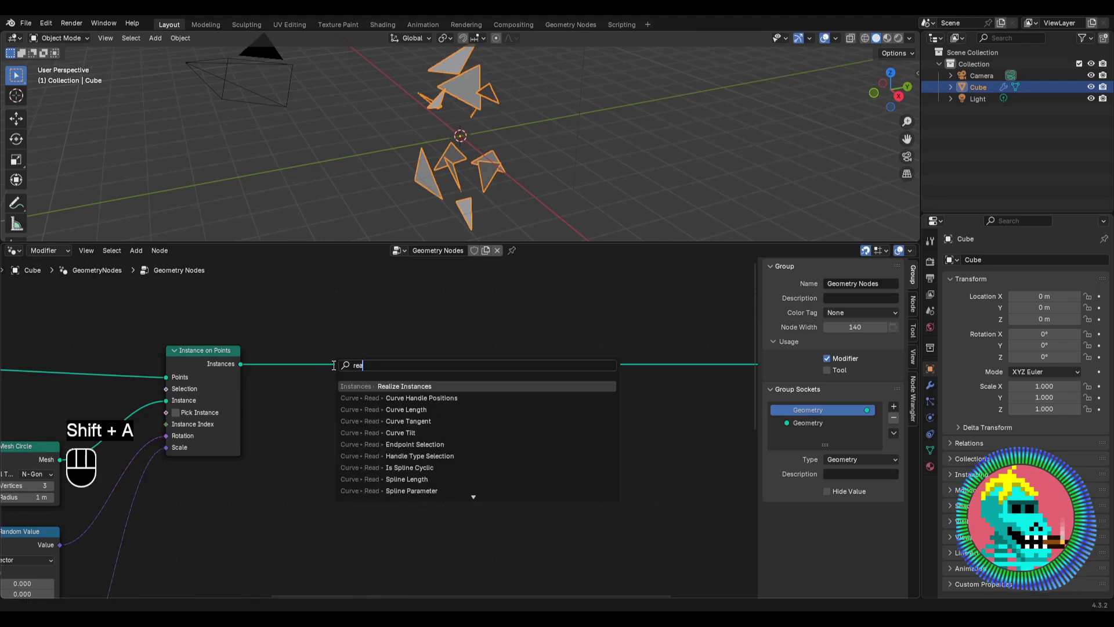
key(Return)
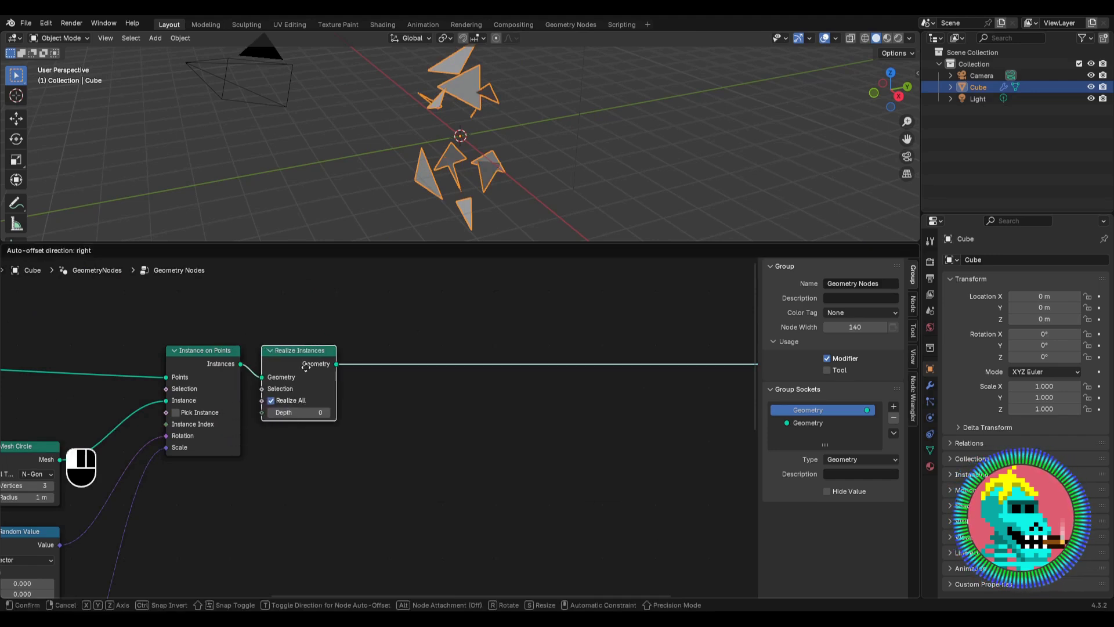
click(295, 367)
Step: Insert a Convex Hull node directly after Realize Instances and inspect the crystal from another angle
key(shift+a)
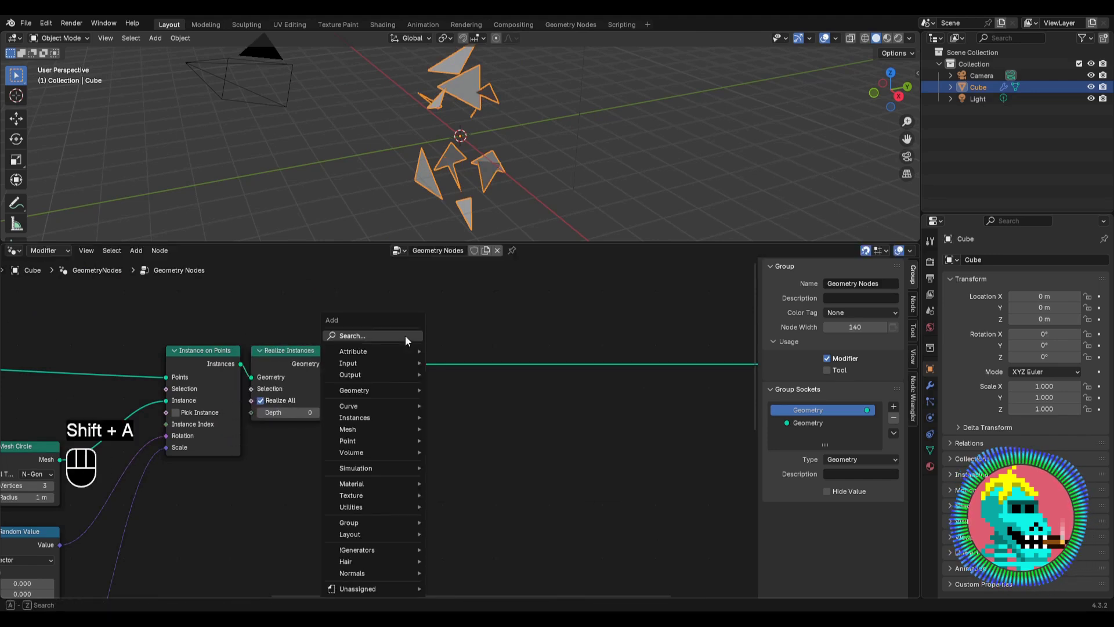
text(conve)
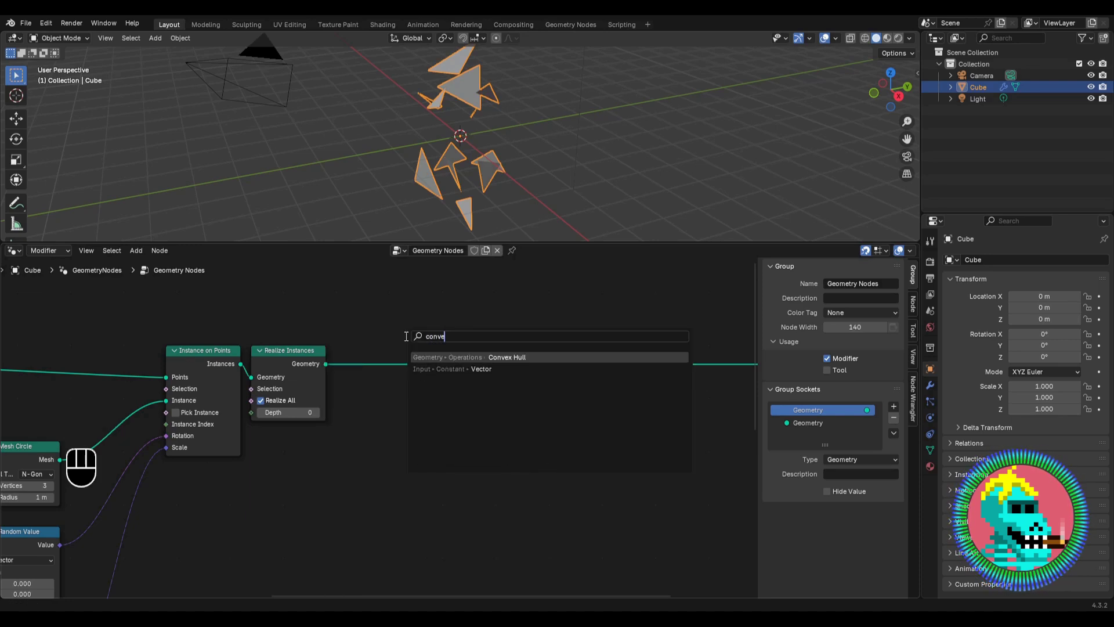
key(Return)
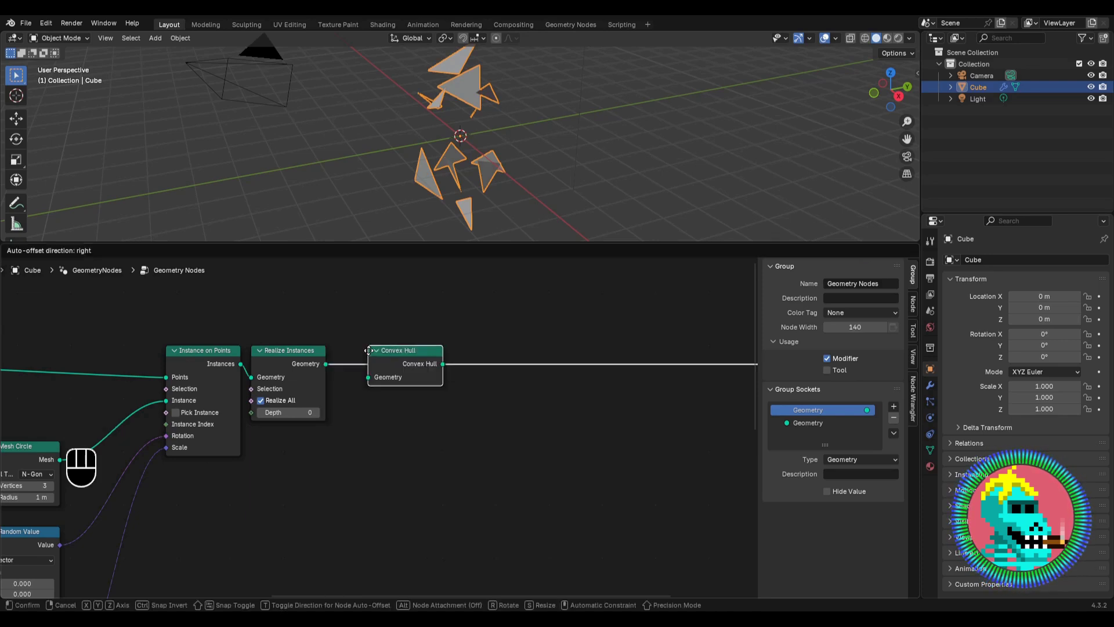
click(374, 360)
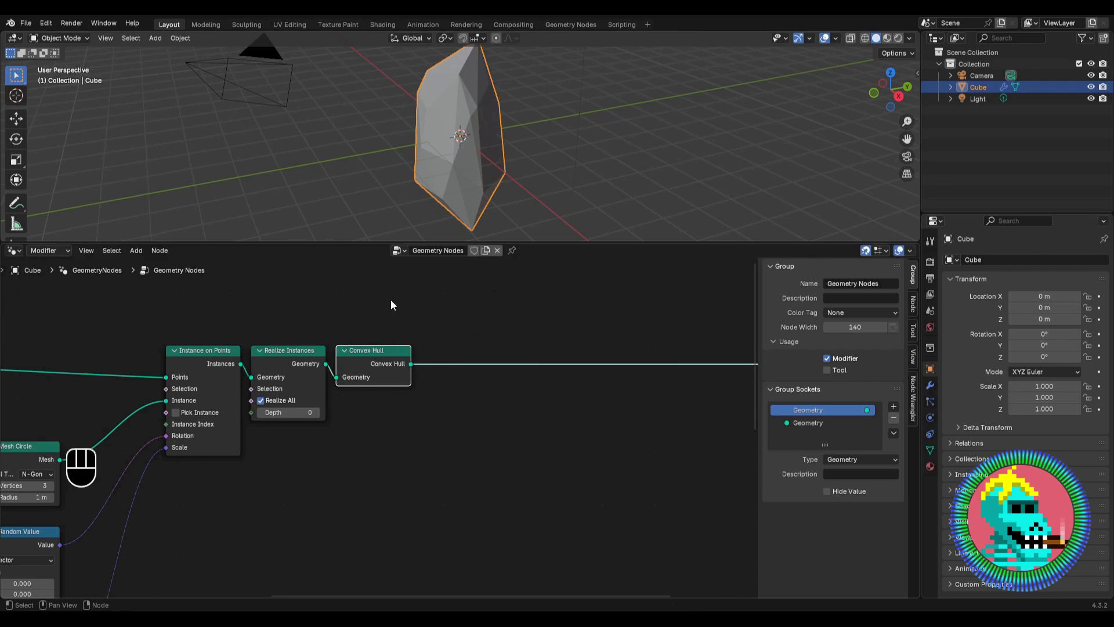
middle_drag(456, 160, 430, 165)
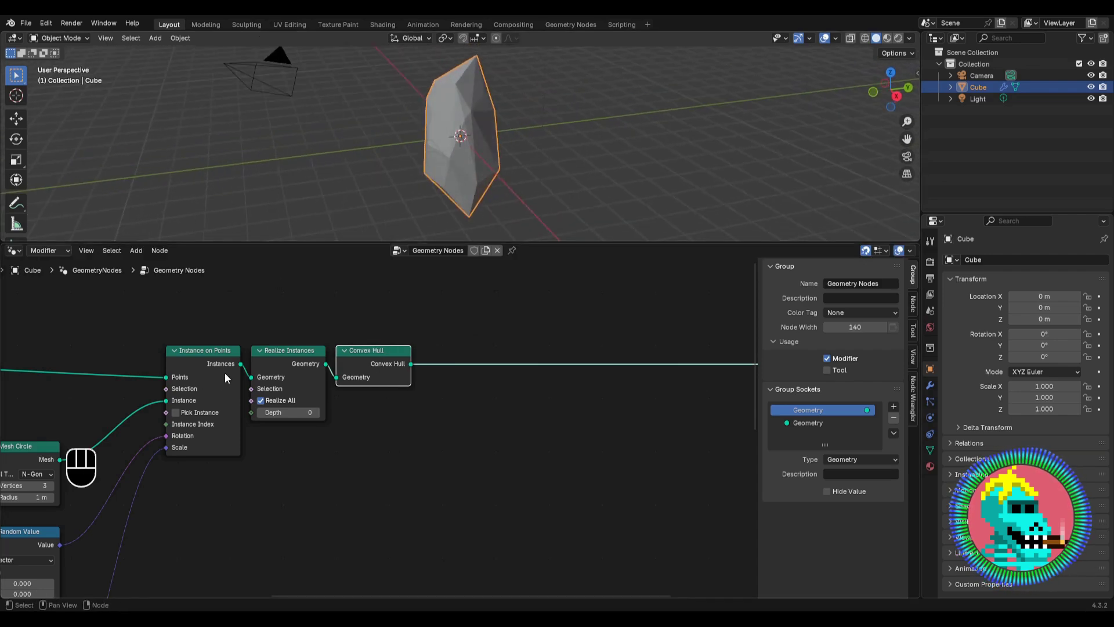
Step: Add a Boolean Random Value node feeding the Selection of Instance on Points and place it above Mesh Circle
scroll(300, 311, down, 10)
middle_drag(232, 376, 370, 405)
scroll(370, 406, up, 8)
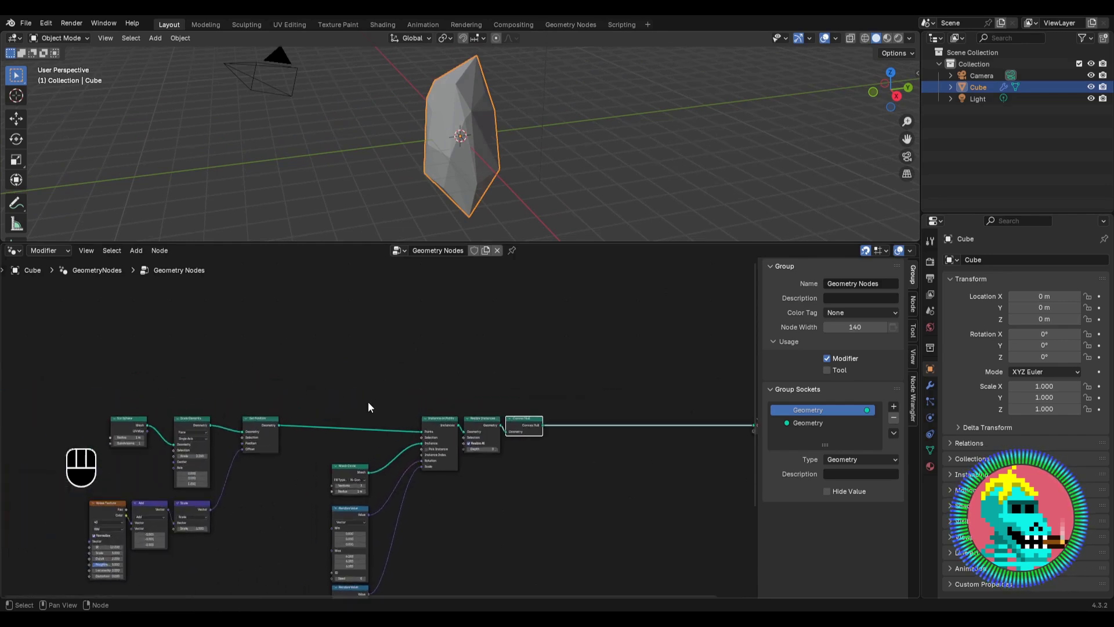
drag(451, 445, 418, 412)
drag(360, 334, 360, 330)
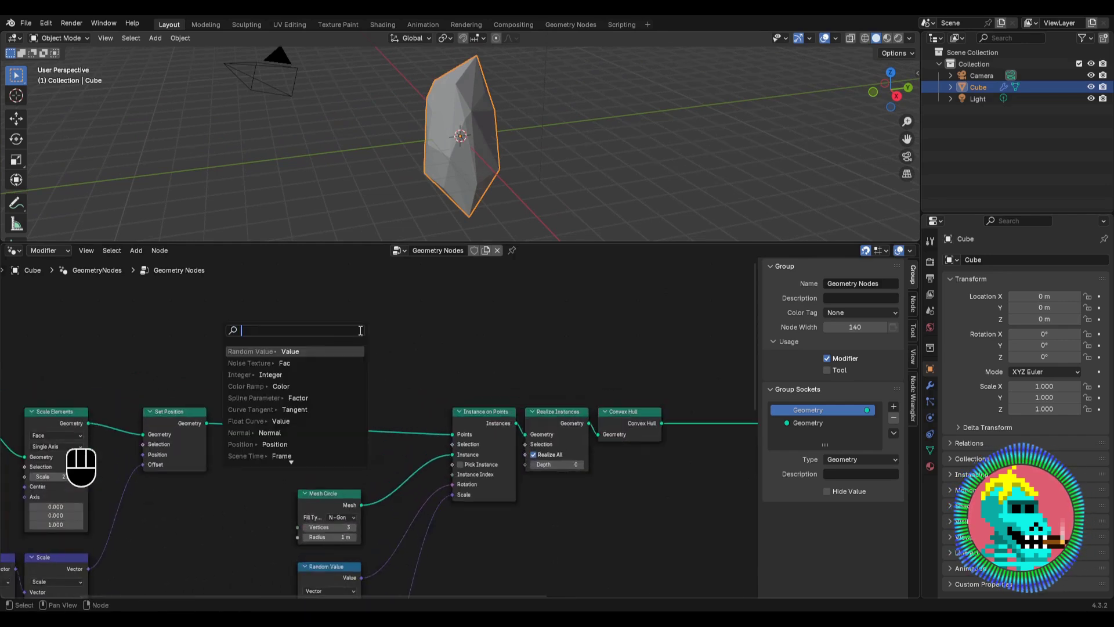
text(random value)
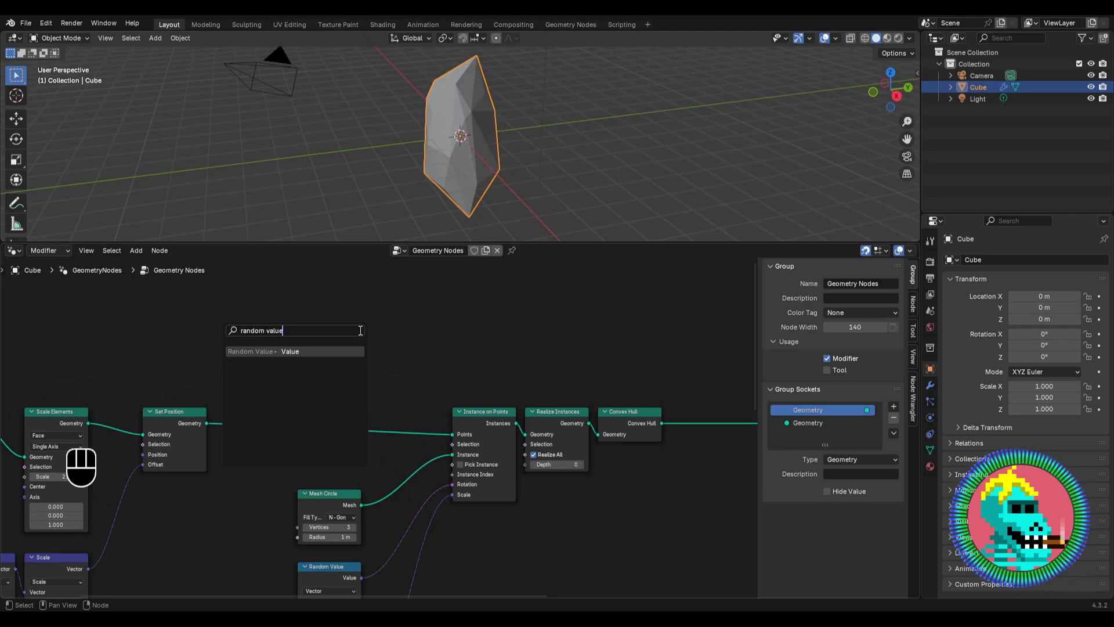
key(Return)
click(337, 341)
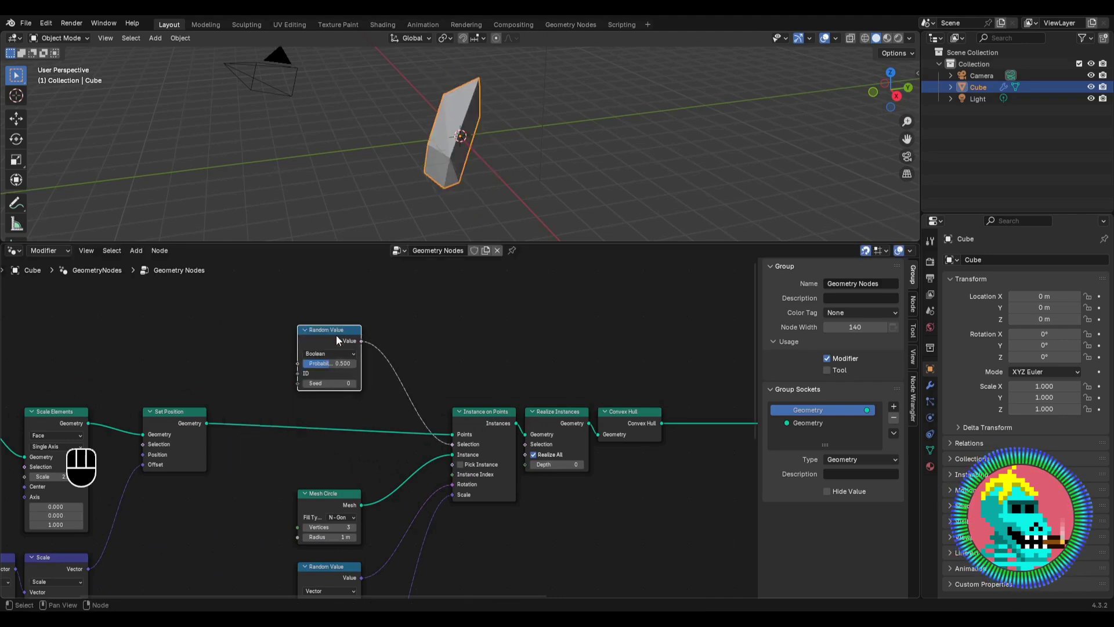
Step: Set the probability of the Boolean Random Value node to 0.6
scroll(348, 358, up, 3)
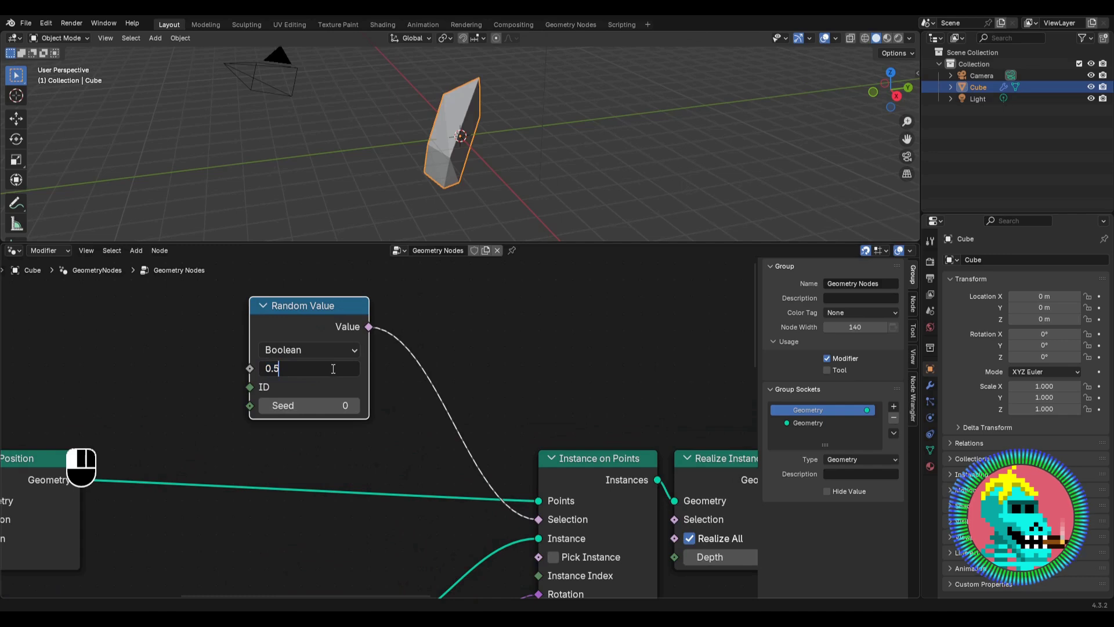
key(Return)
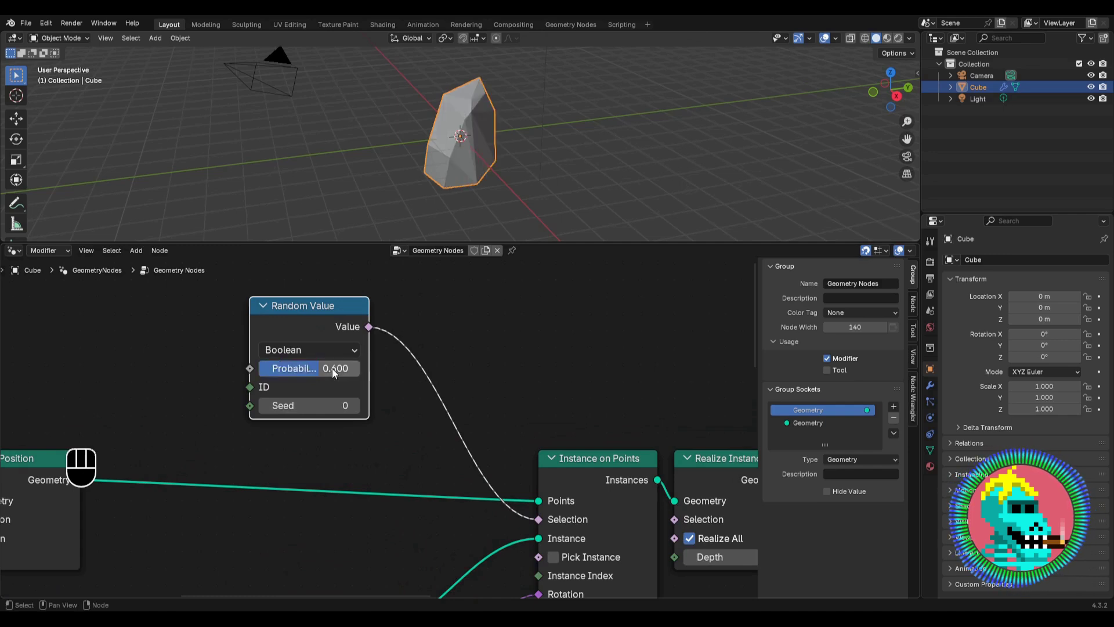
Step: Preview seeds 1 to 9 on the Boolean Random Value node and reset its seed to 0
click(354, 405)
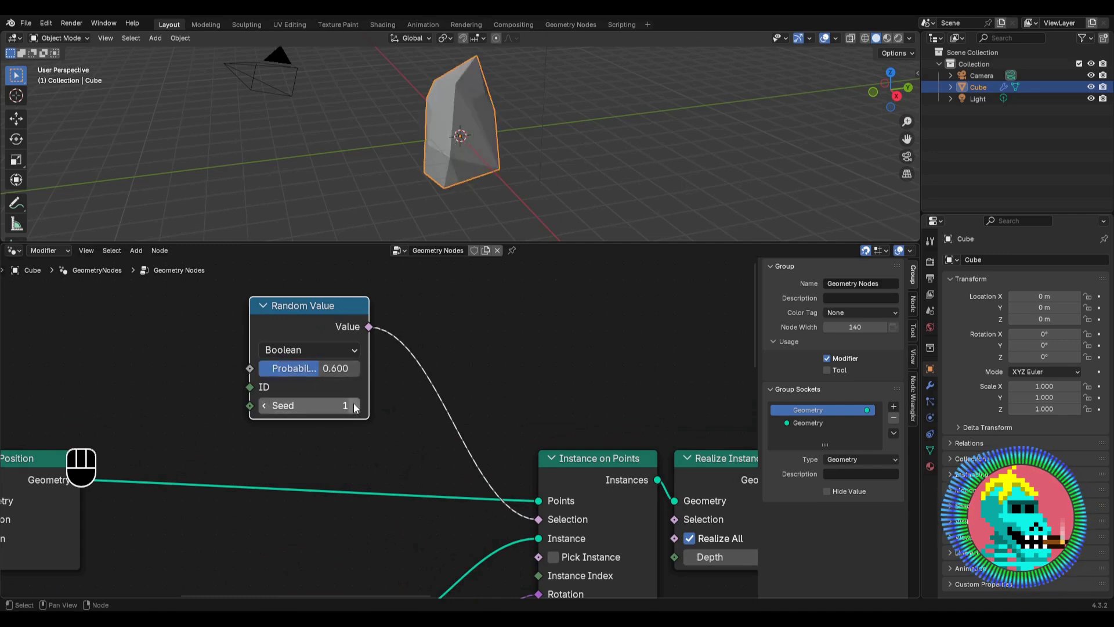
click(353, 405)
click(354, 405)
click(354, 405)
click(353, 405)
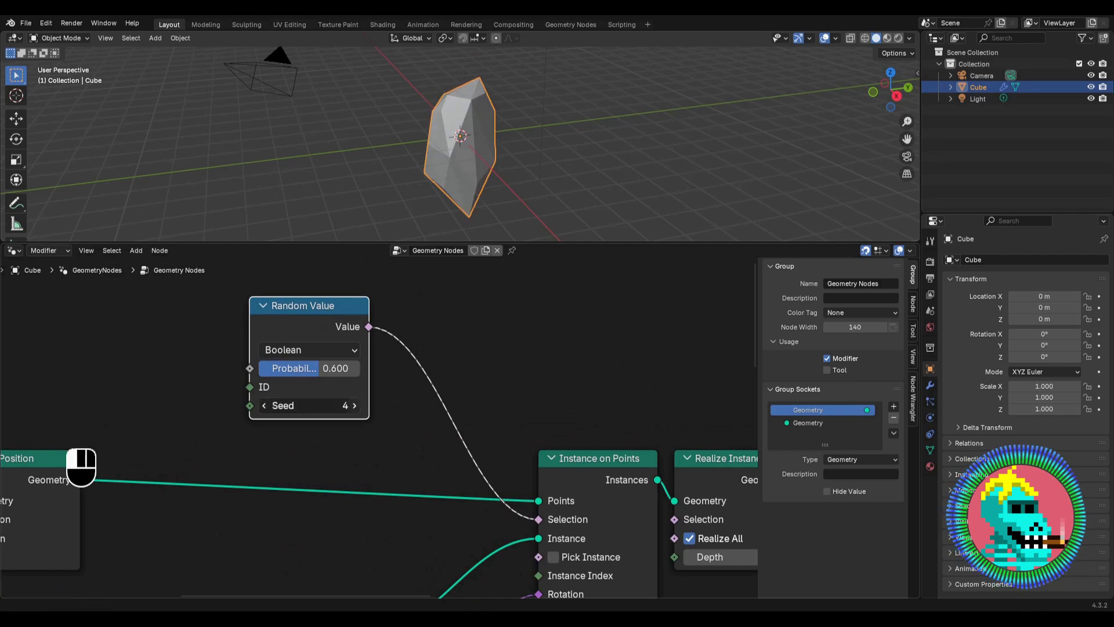
click(354, 405)
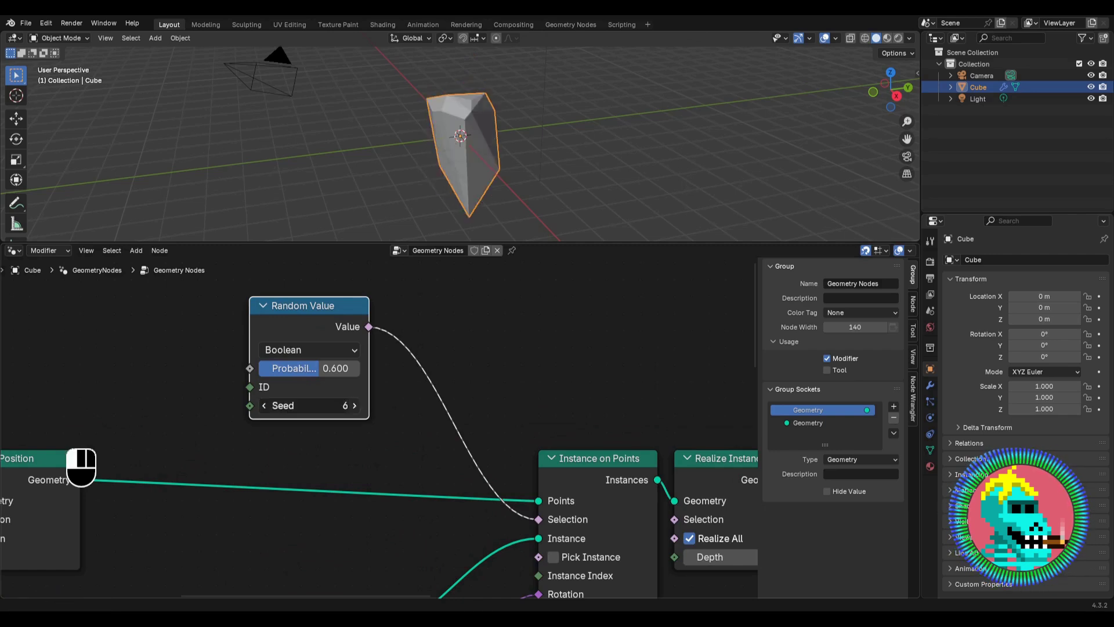
click(353, 405)
click(354, 405)
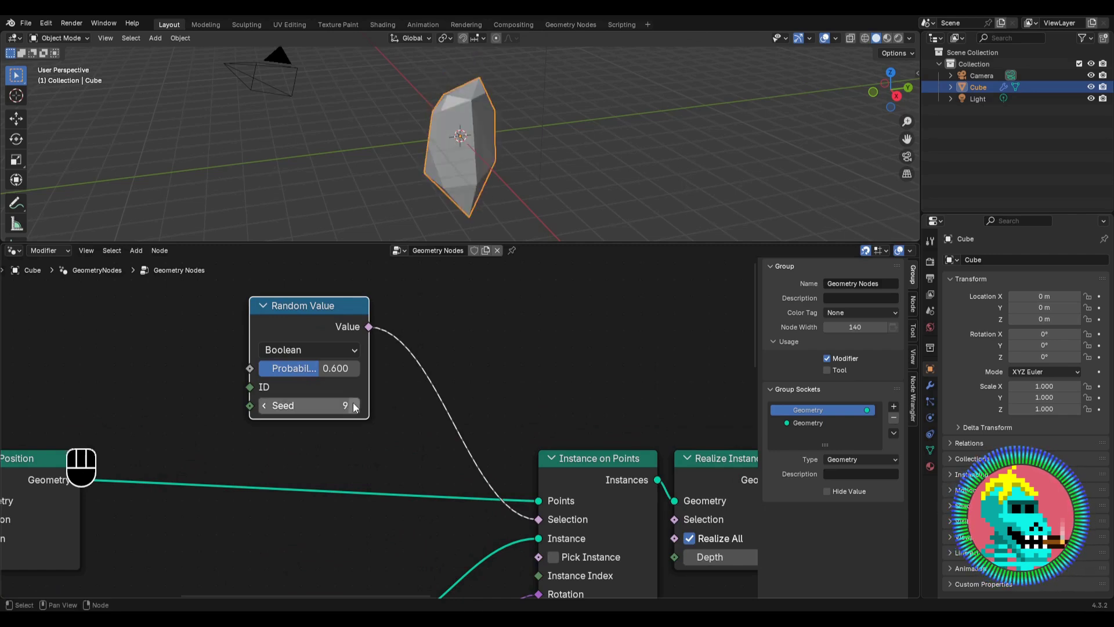
scroll(381, 405, down, 3)
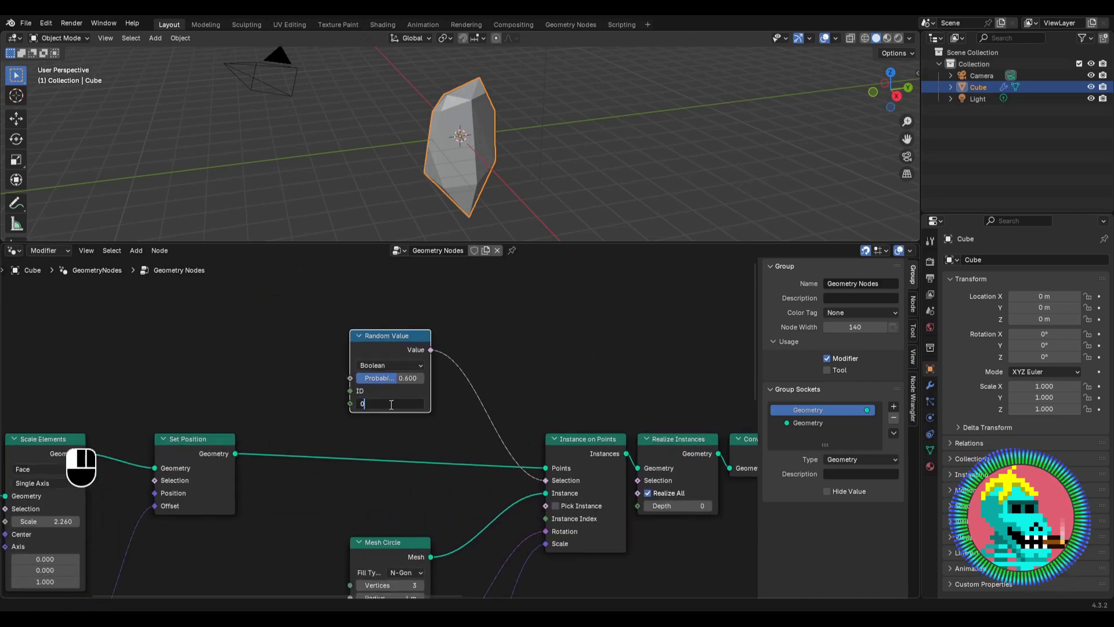
key(Return)
Step: Add an Integer node feeding the Seed of the Boolean Random Value and place it above Set Position
scroll(409, 368, down, 6)
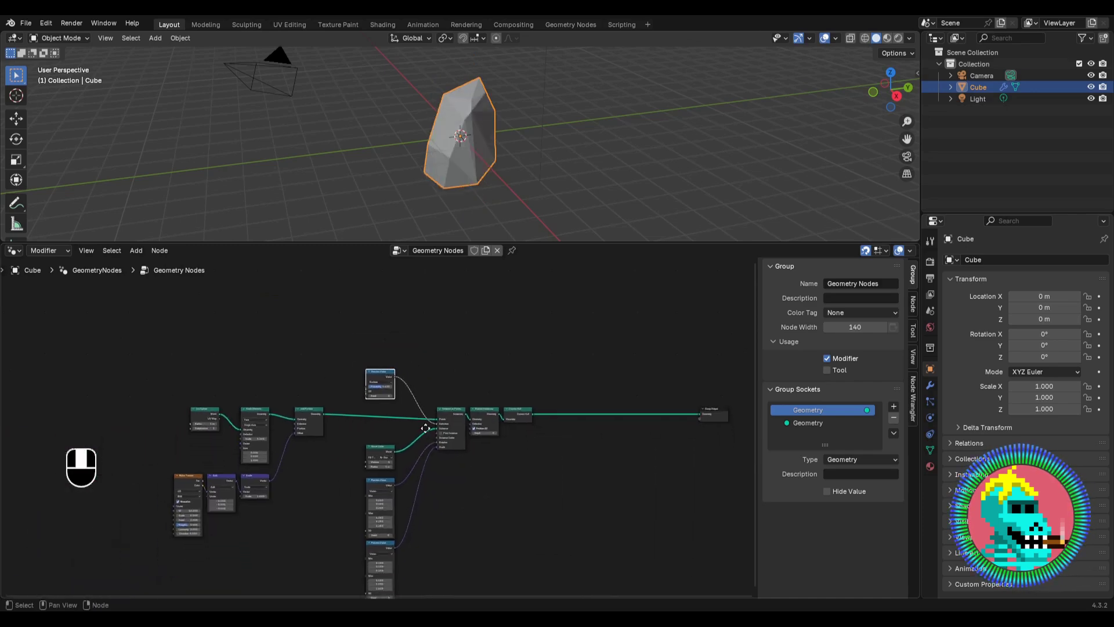
scroll(398, 381, up, 4)
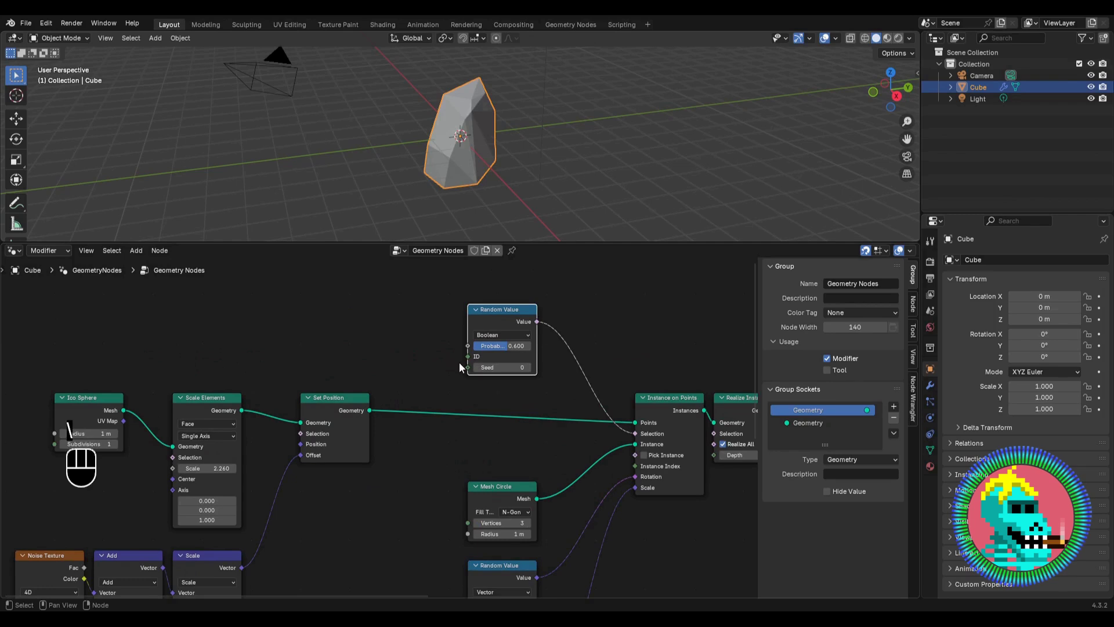
drag(467, 368, 360, 325)
text(inte)
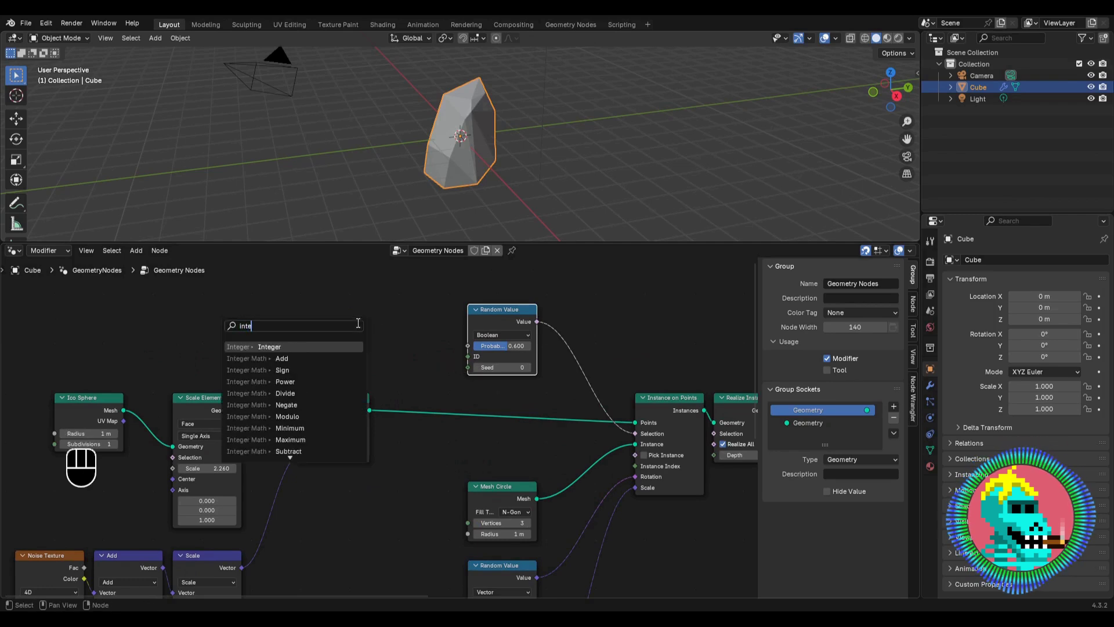
text(ger)
key(Return)
click(358, 339)
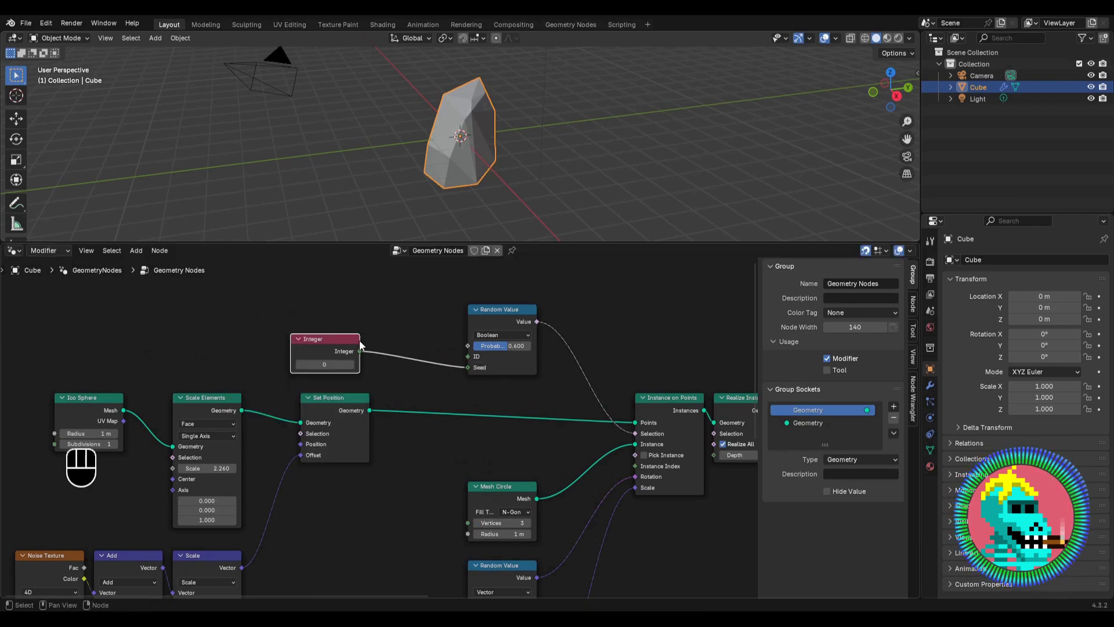
Step: Connect the Integer node to the Seed inputs of both Vector Random Value nodes and move it down beside them
scroll(396, 338, down, 2)
drag(469, 597, 458, 524)
drag(472, 475, 478, 465)
middle_drag(379, 370, 372, 436)
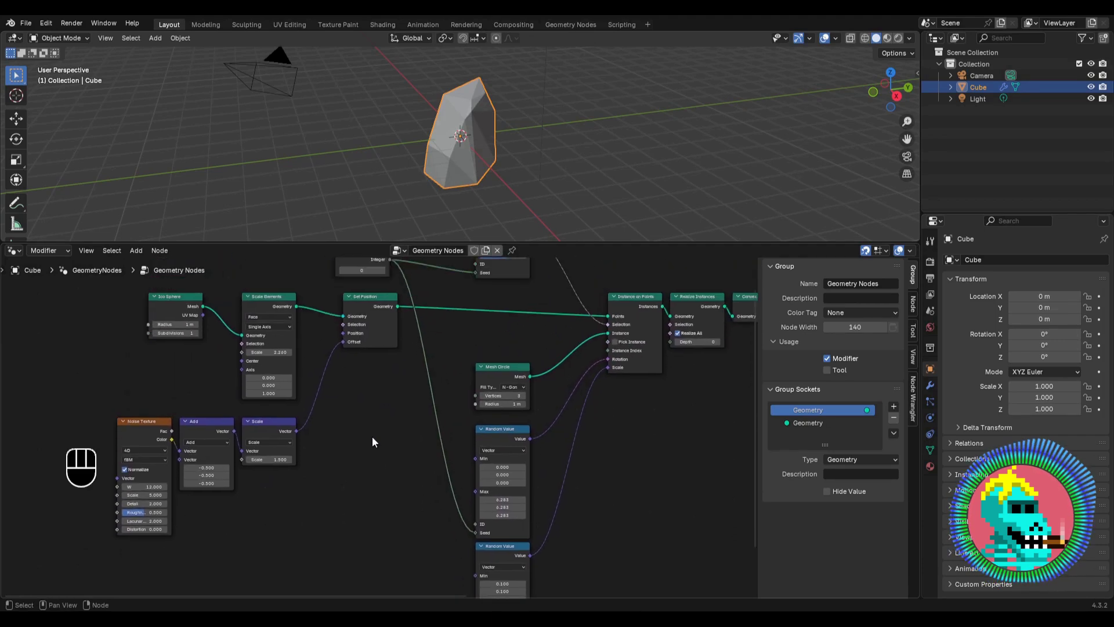
drag(360, 263, 352, 481)
middle_drag(391, 505, 380, 325)
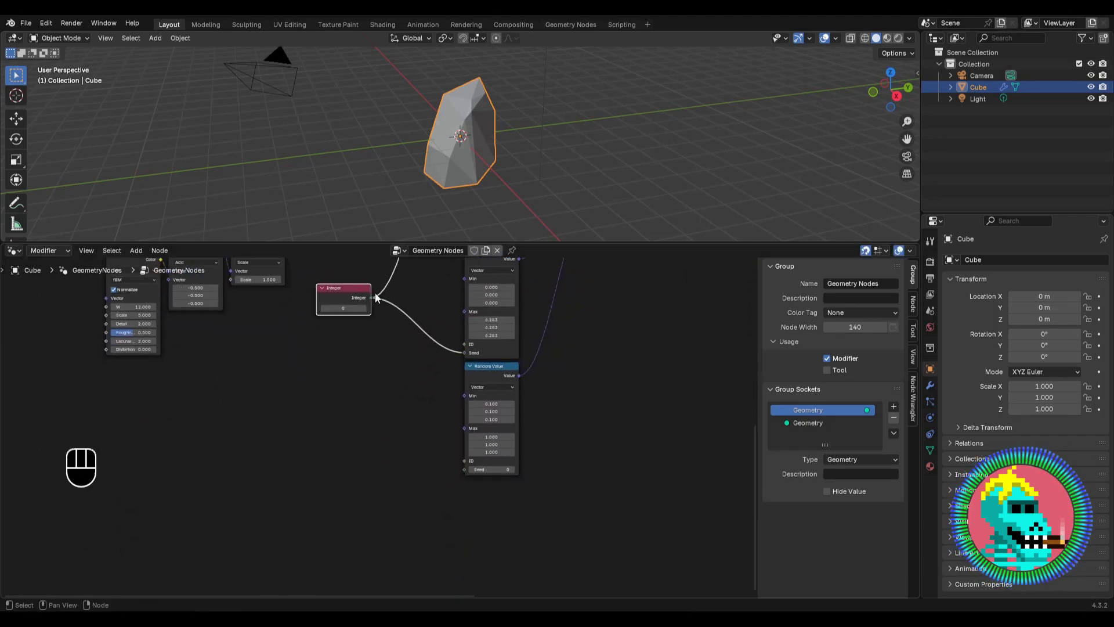
drag(473, 485, 464, 470)
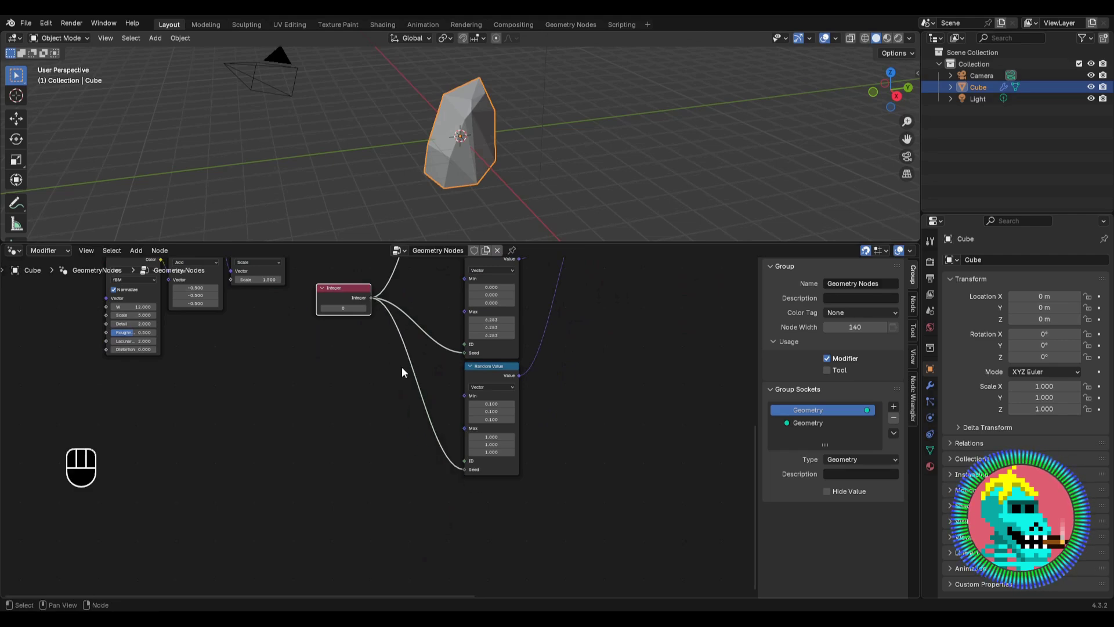
Step: Connect the Integer node to the W input of the Noise Texture
middle_drag(405, 368, 401, 422)
scroll(383, 429, up, 2)
drag(380, 420, 417, 480)
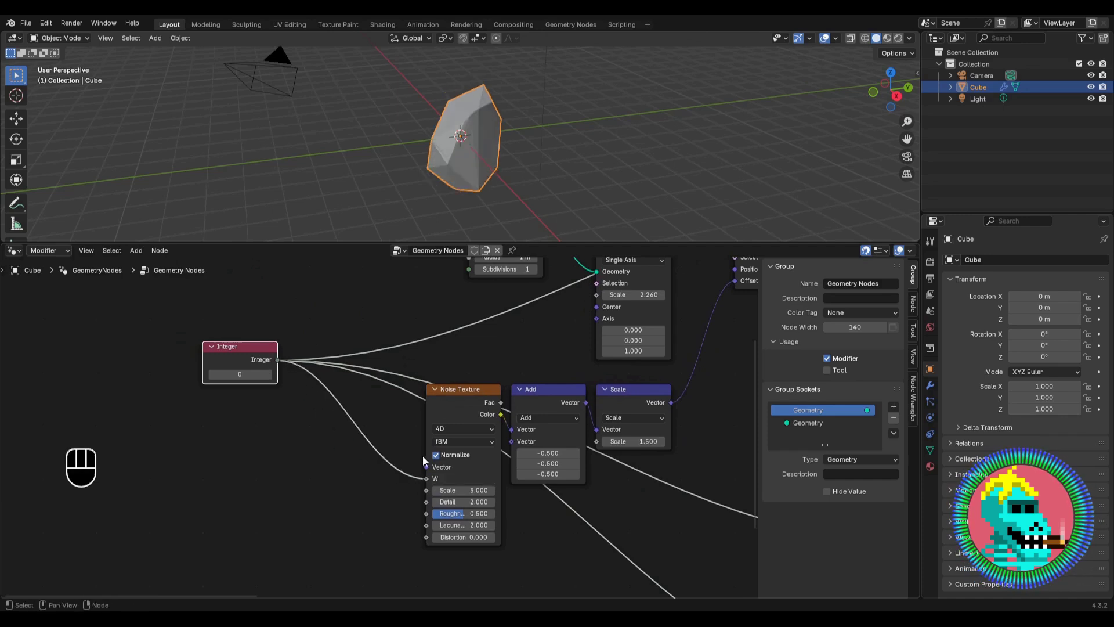
Step: Raise the Integer node's value one by one to 6 to preview different crystal shapes
scroll(540, 322, down, 3)
middle_drag(540, 322, 383, 443)
scroll(377, 435, up, 2)
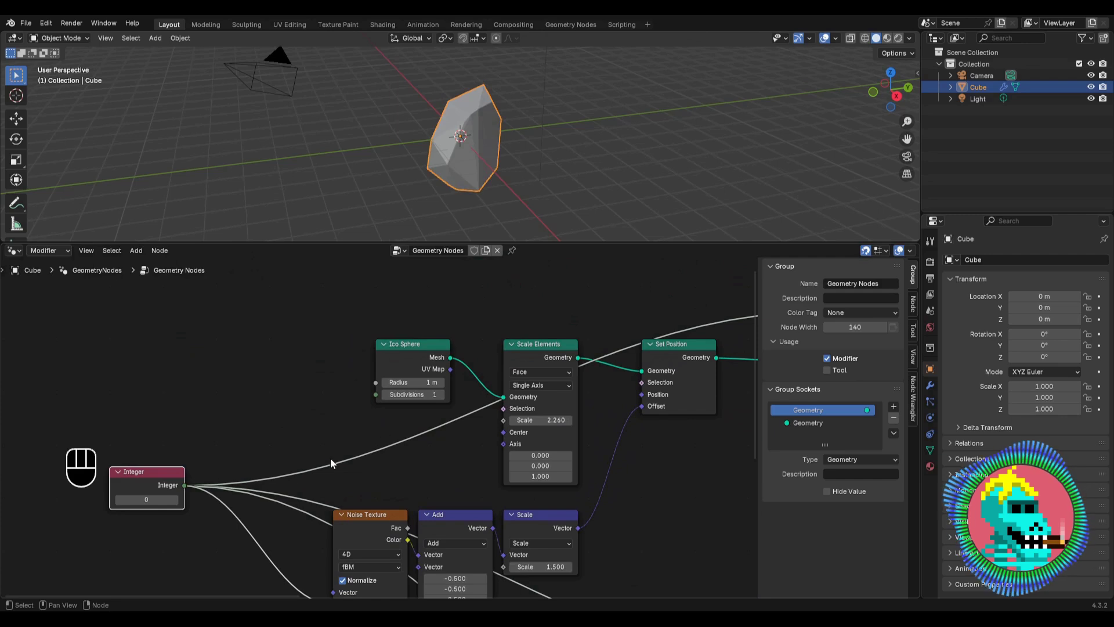
click(176, 501)
click(176, 500)
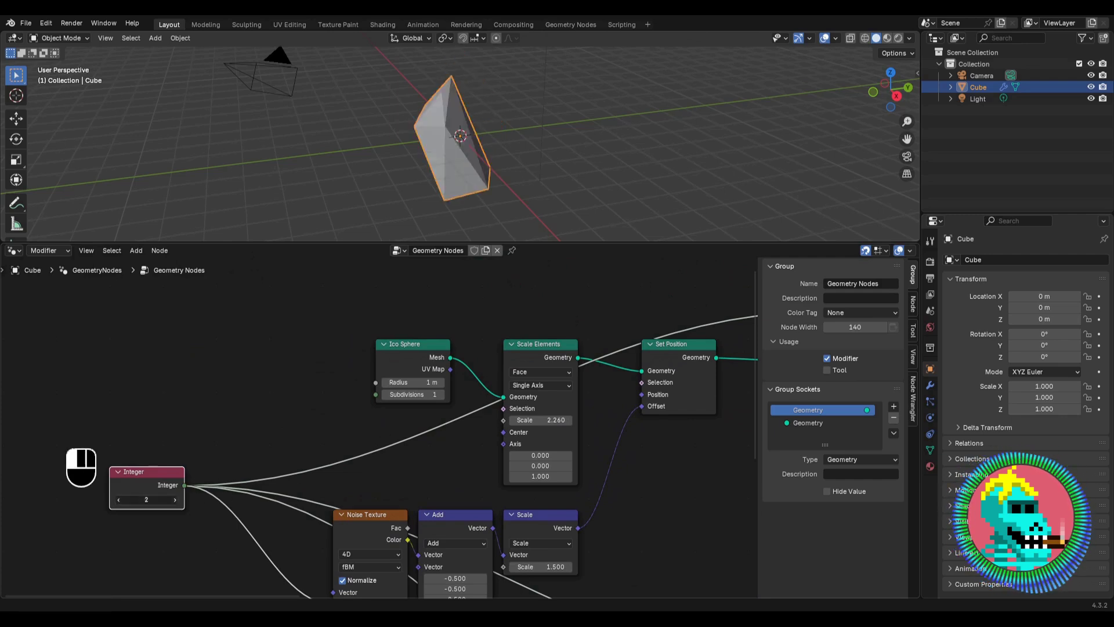
click(176, 500)
click(176, 500)
click(176, 501)
click(176, 501)
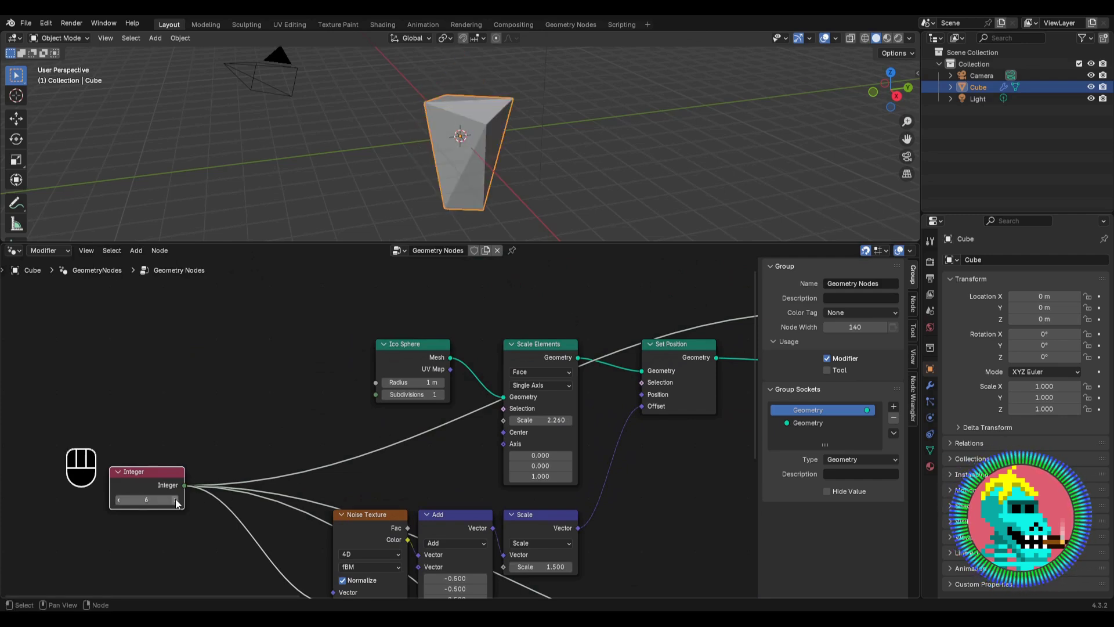
Step: Add a Float Random Value node feeding the Scale of Scale Elements and place it below Ico Sphere
scroll(543, 403, down, 2)
middle_drag(497, 500, 490, 477)
scroll(484, 427, up, 3)
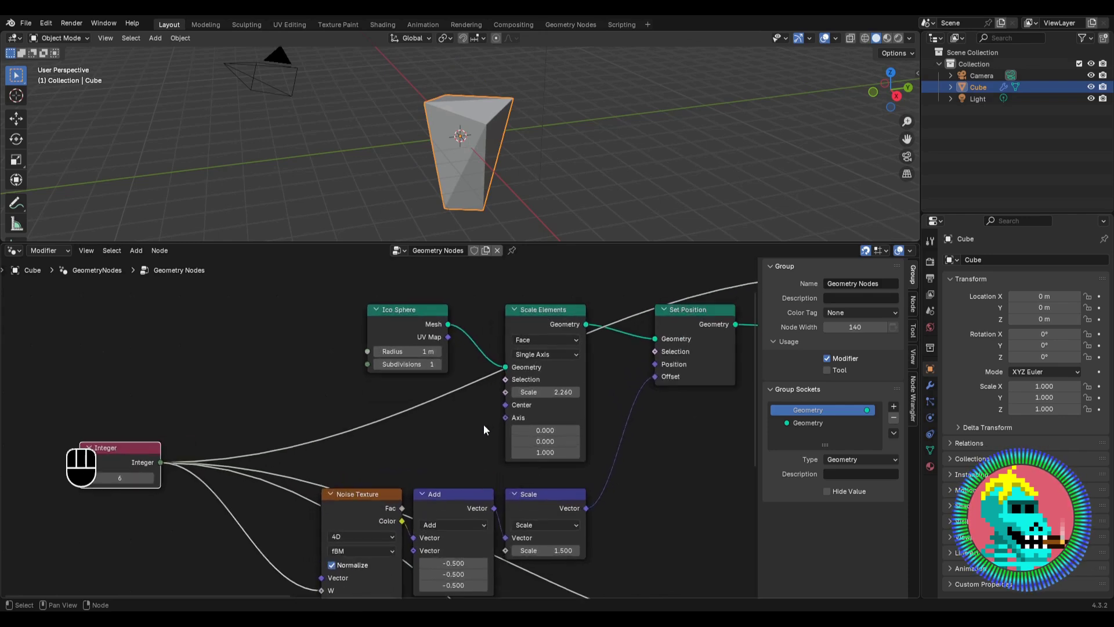
drag(503, 403, 441, 415)
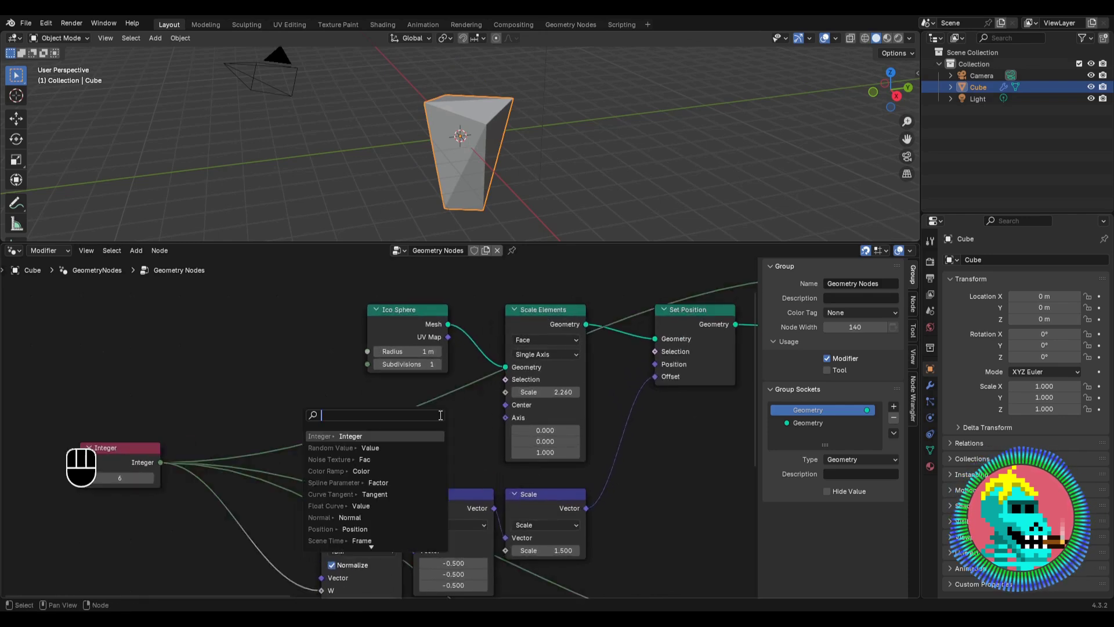
text(rando)
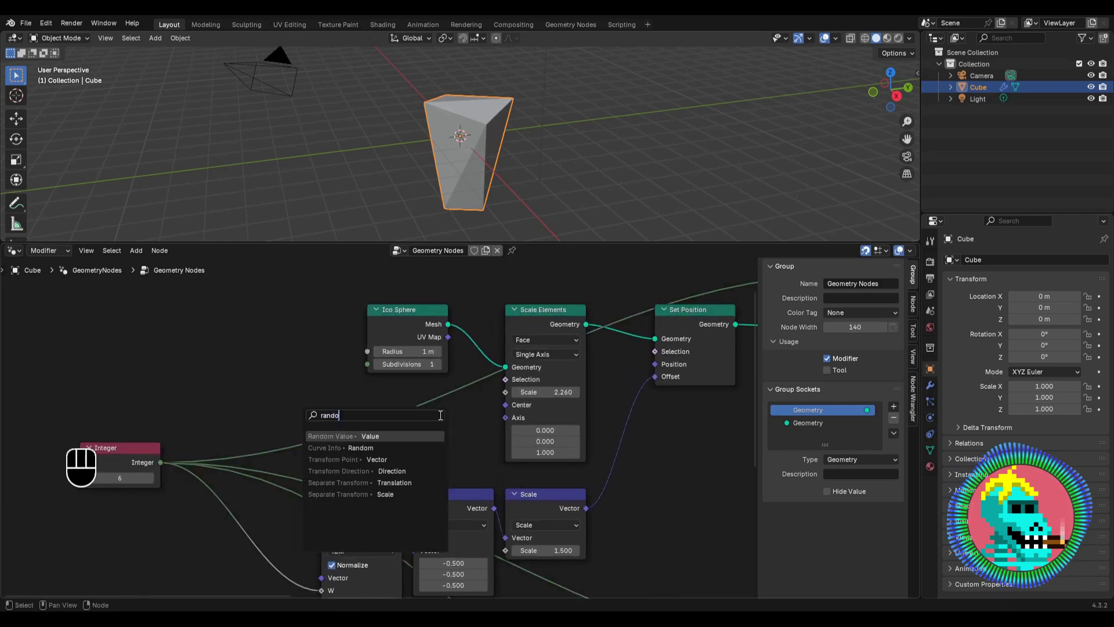
text(m value)
key(Return)
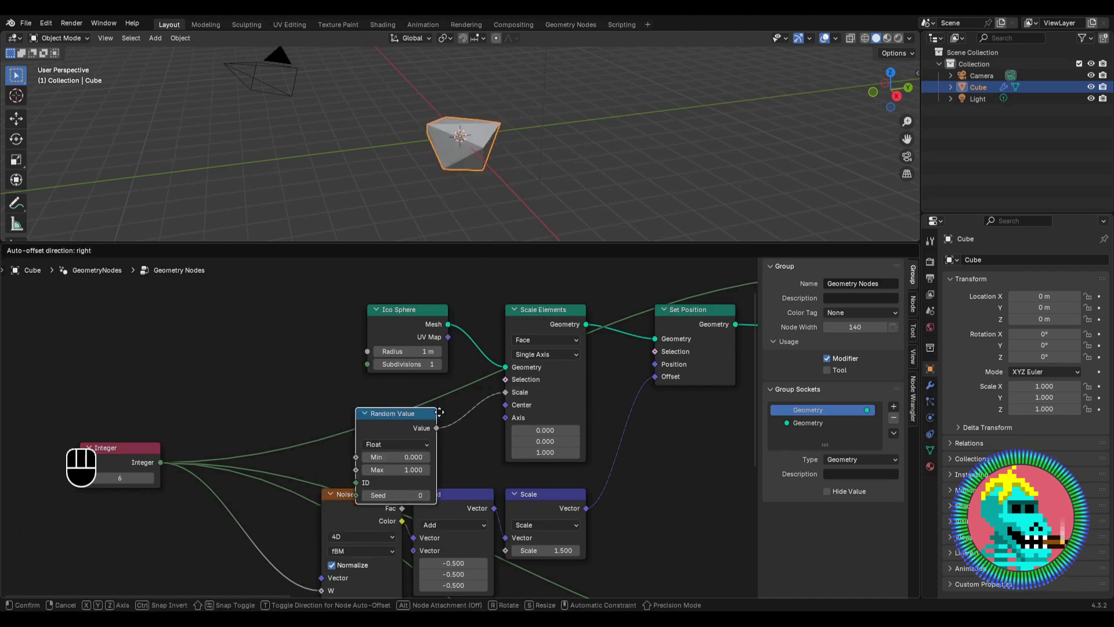
click(451, 388)
Step: Set the Float Random Value's range to a minimum of 2 and a maximum of 4
text(2)
key(Return)
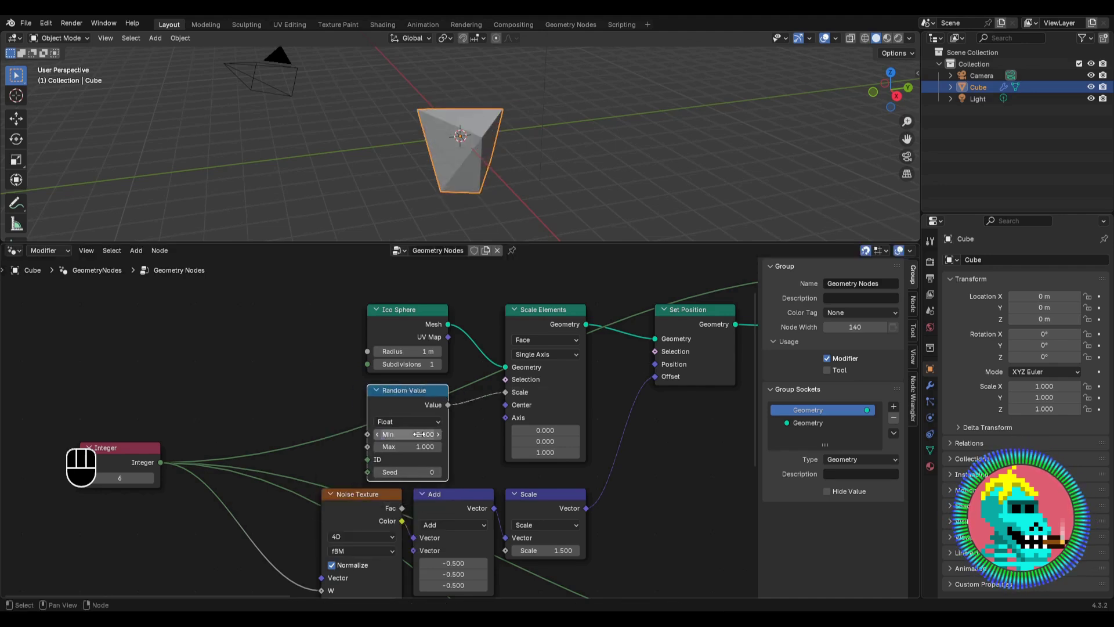
text(4)
key(Return)
Step: Connect the Integer node to the Float Random Value's Seed and raise the integer to 8
scroll(402, 395, up, 5)
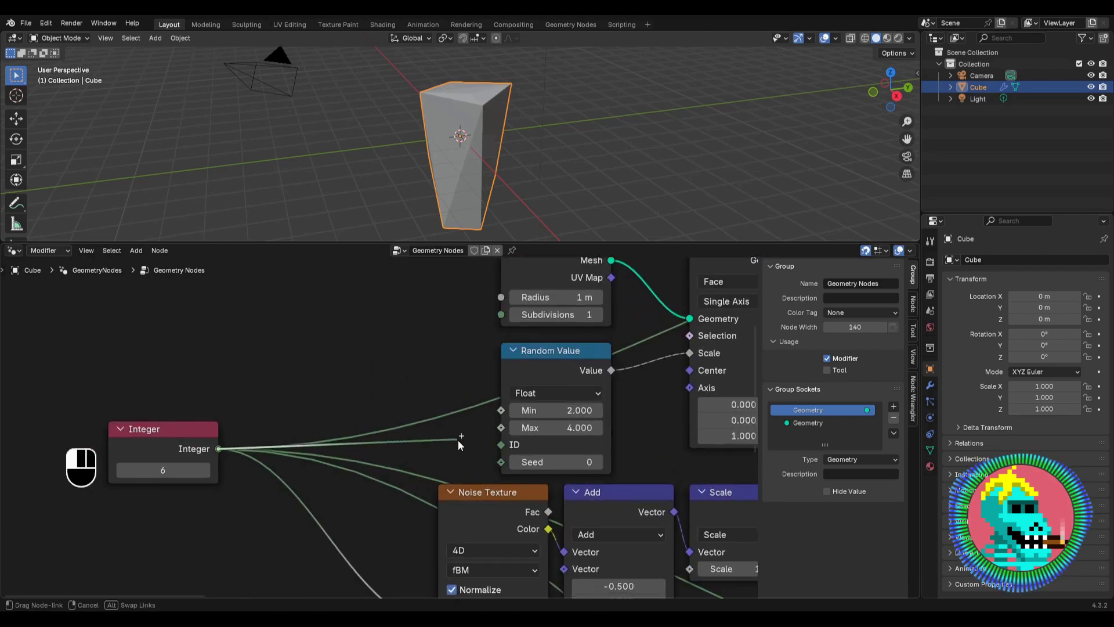
drag(499, 468, 500, 462)
scroll(388, 410, down, 3)
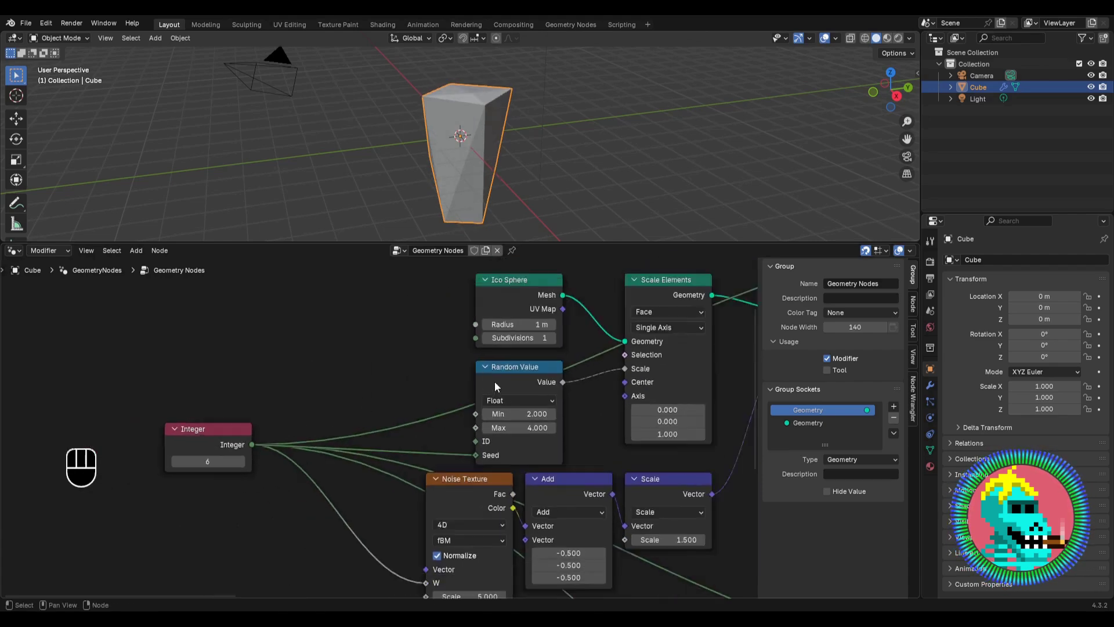
click(237, 460)
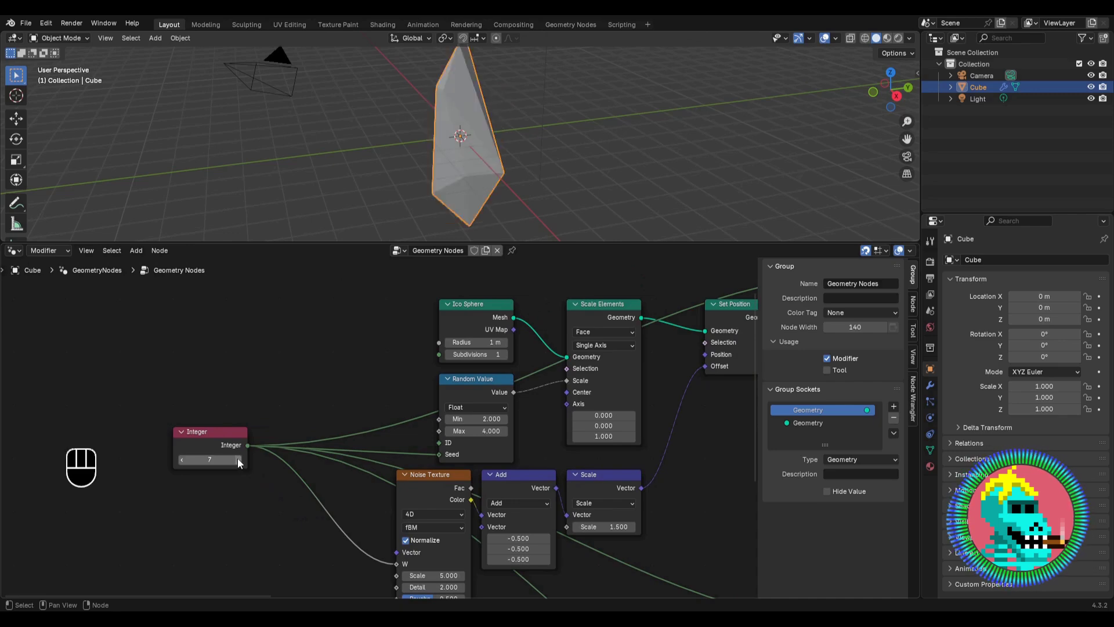
click(238, 460)
Step: Set the probability of the Boolean Random Value node to 0.66
scroll(379, 432, down, 5)
middle_drag(709, 323, 370, 415)
scroll(380, 412, up, 8)
scroll(410, 408, up, 1)
double_click(419, 364)
text(0.6)
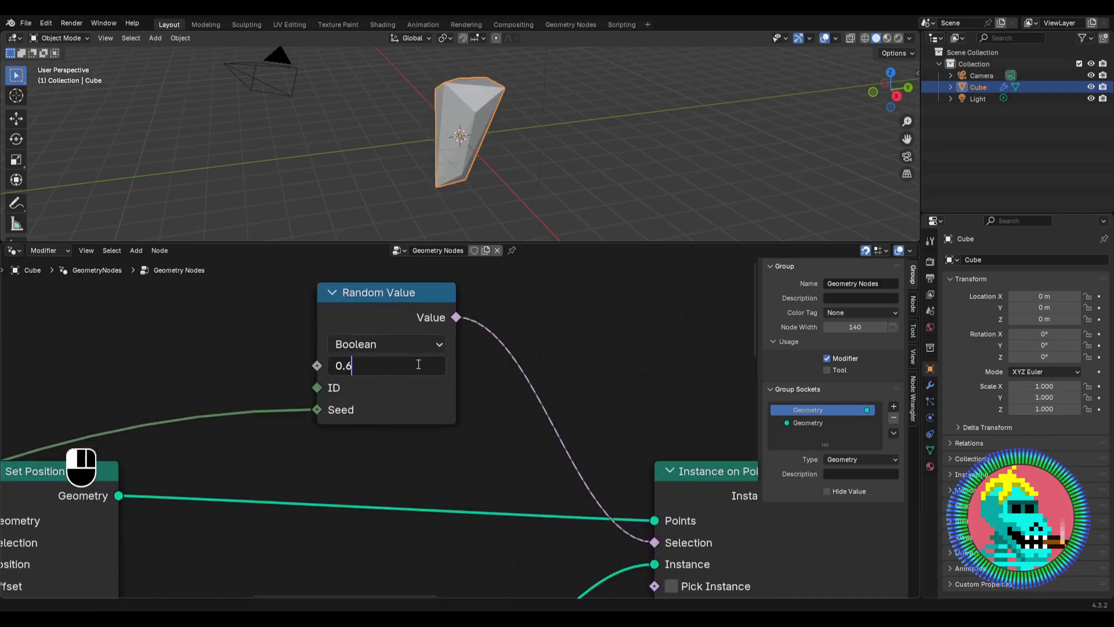
text(6)
key(Return)
Step: Raise the Integer node's value to 10 and inspect the crystal from another angle
scroll(378, 432, down, 5)
middle_drag(199, 443, 428, 425)
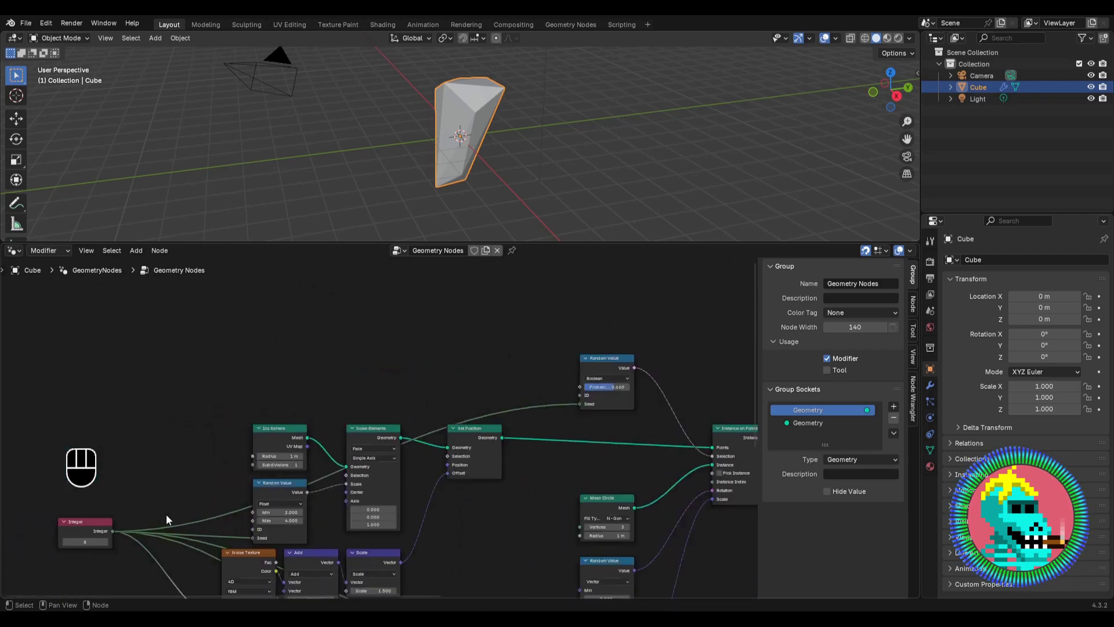
middle_drag(167, 517, 394, 445)
scroll(389, 447, up, 2)
click(313, 483)
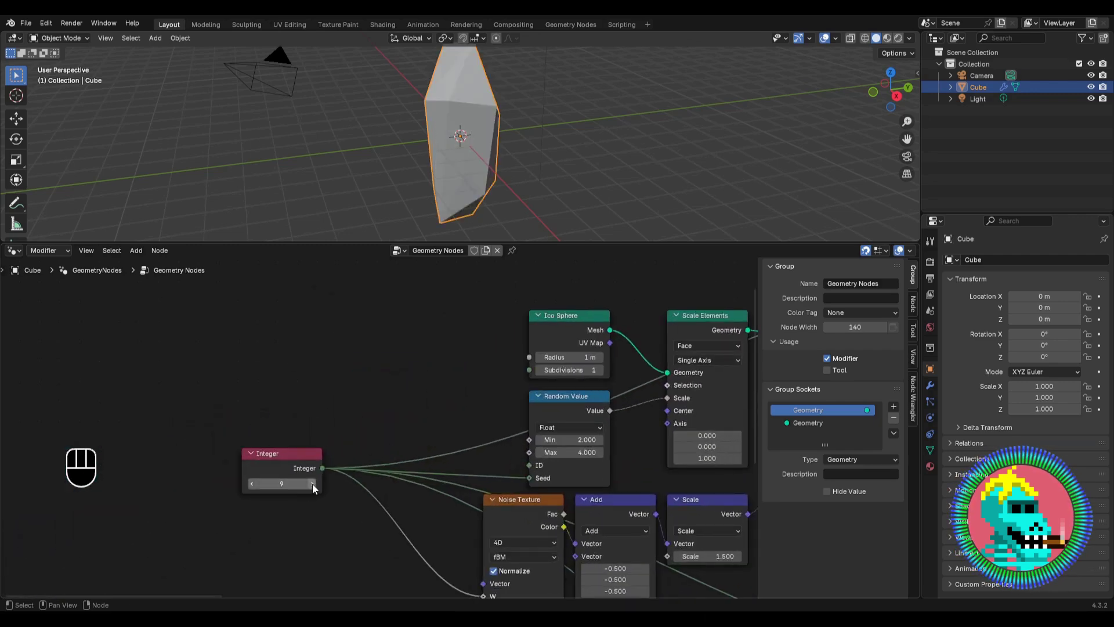
click(312, 483)
middle_drag(417, 174, 406, 127)
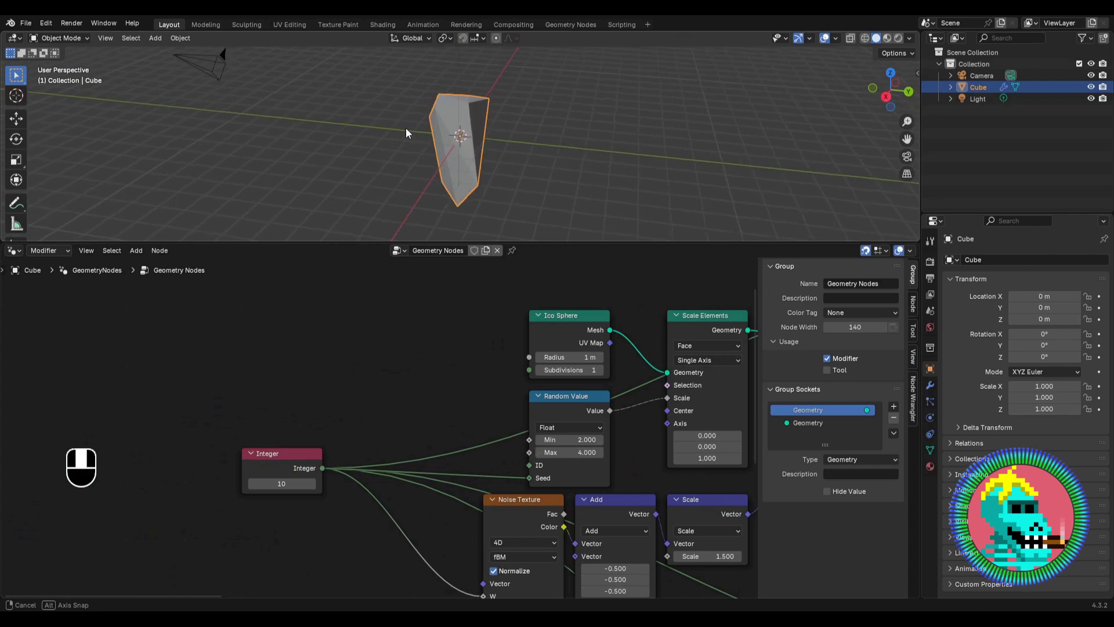
Step: Insert a reroute across the Integer node's outgoing links and move the Integer node farther away from it
shift+right_drag(367, 442, 367, 517)
scroll(368, 513, down, 1)
middle_drag(325, 488, 541, 463)
drag(519, 446, 296, 447)
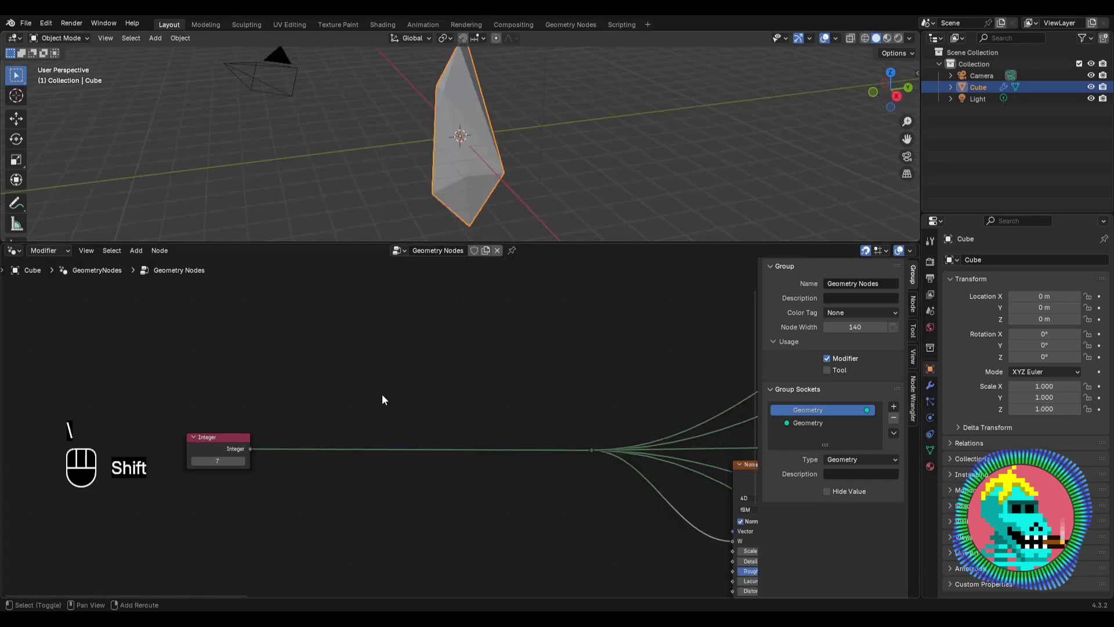
Step: Add an Object Info node and place it above the Integer node
key(shift+a)
text(object)
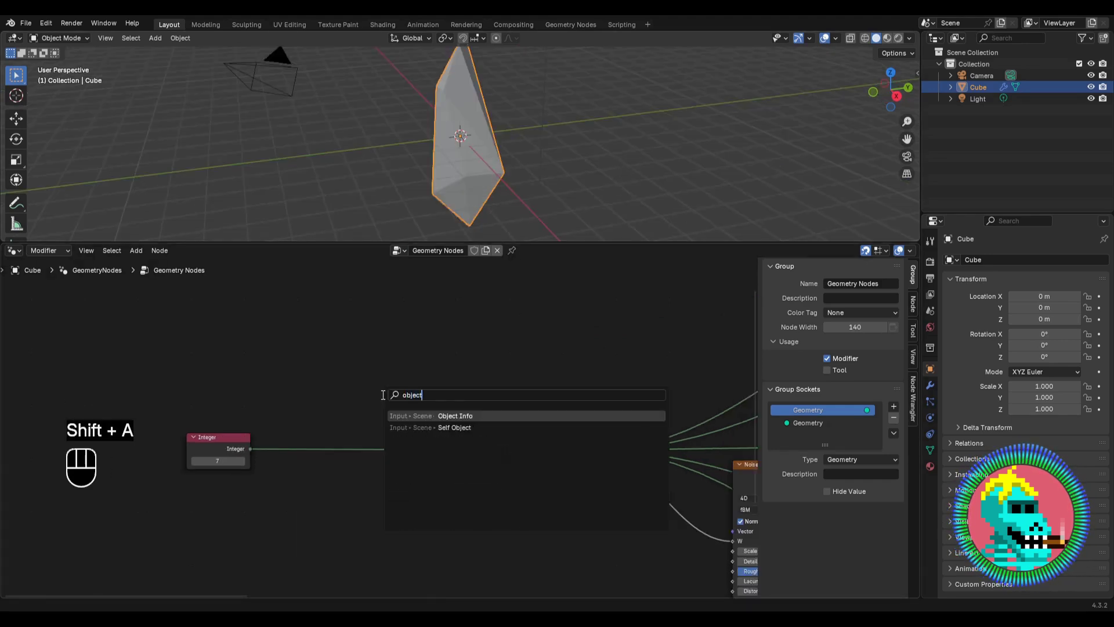
key(Return)
click(247, 399)
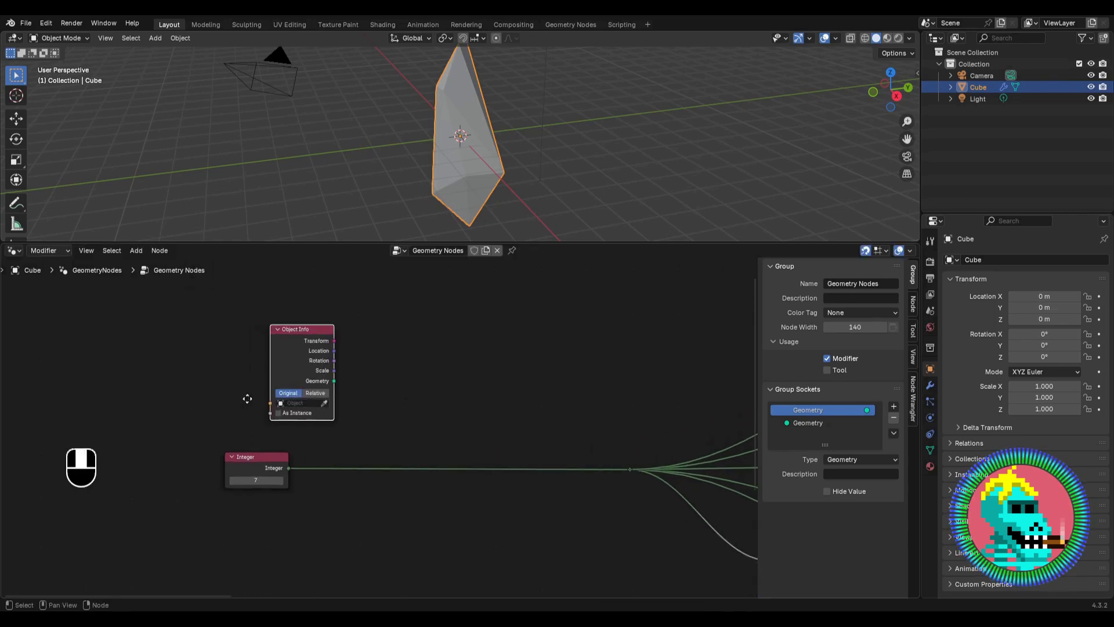
Step: Add a Self Object node feeding the Object input of the Object Info node and place it beside that node
scroll(465, 415, up, 2)
drag(474, 413, 437, 410)
text(selft)
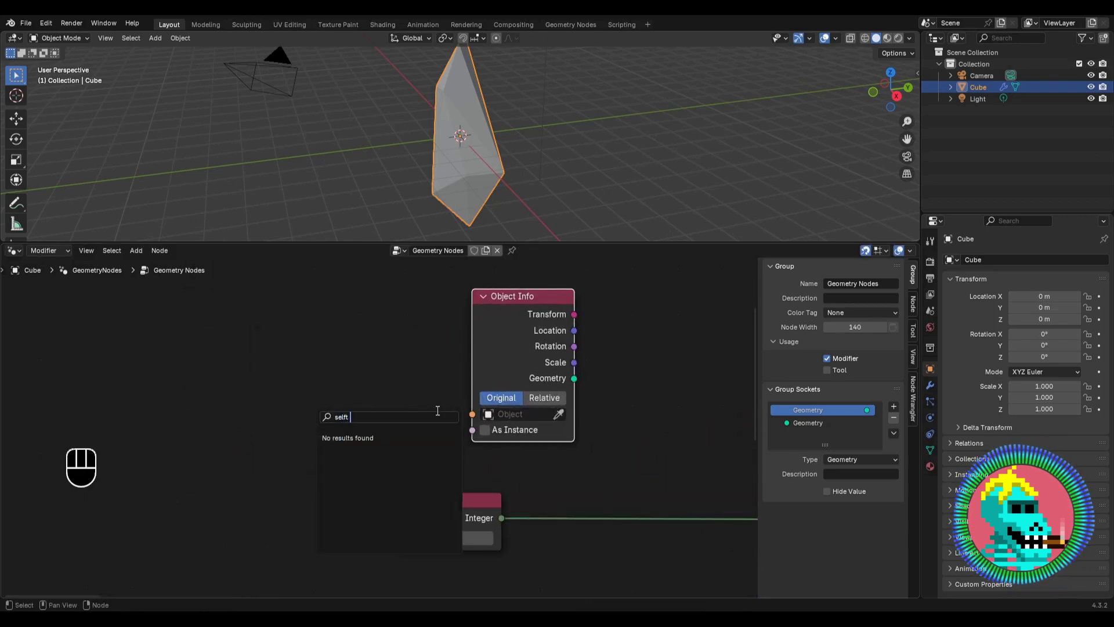
key(BackSpace)
key(BackSpace)
key(BackSpace)
key(BackSpace)
key(BackSpace)
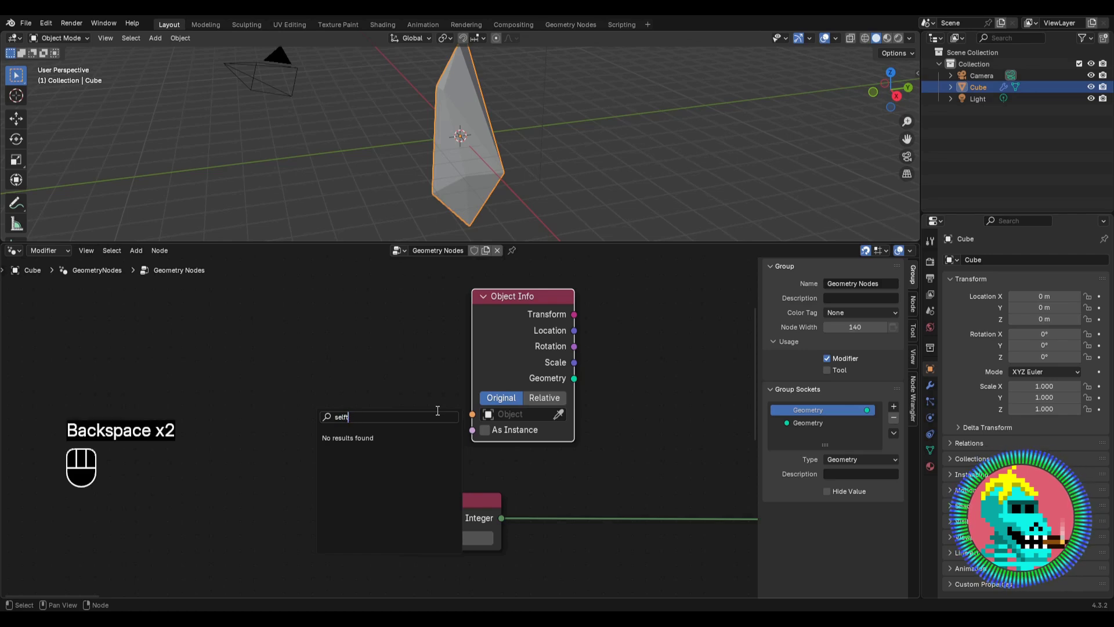
key(Return)
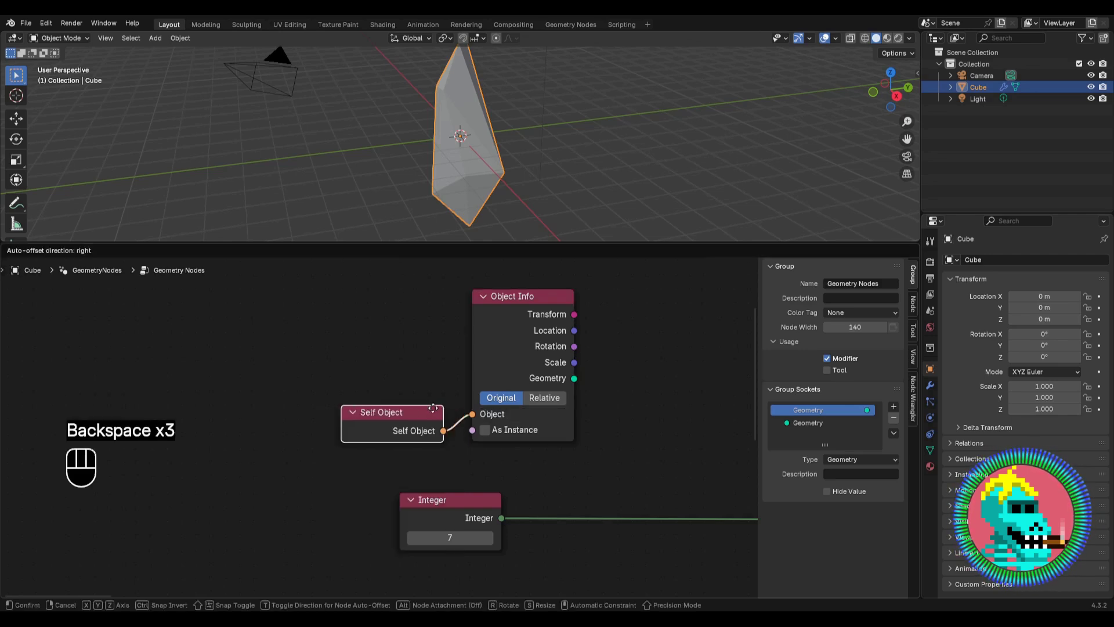
click(421, 396)
Step: Move the Self Object and Object Info nodes together so Object Info sits directly above the Integer node
scroll(667, 360, down, 3)
middle_drag(667, 360, 510, 373)
drag(512, 371, 207, 446)
drag(387, 371, 325, 357)
middle_drag(510, 381, 427, 396)
Step: Insert an Add math node on the link between the Integer node and the reroute
key(shift+a)
mouse_move(428, 398)
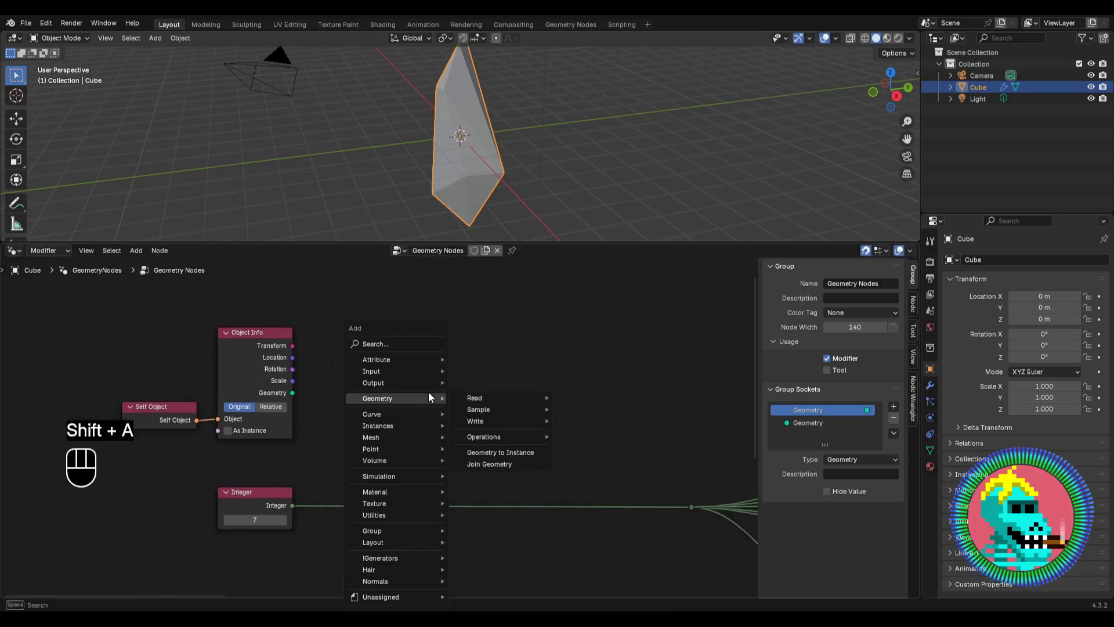
text(add)
key(Return)
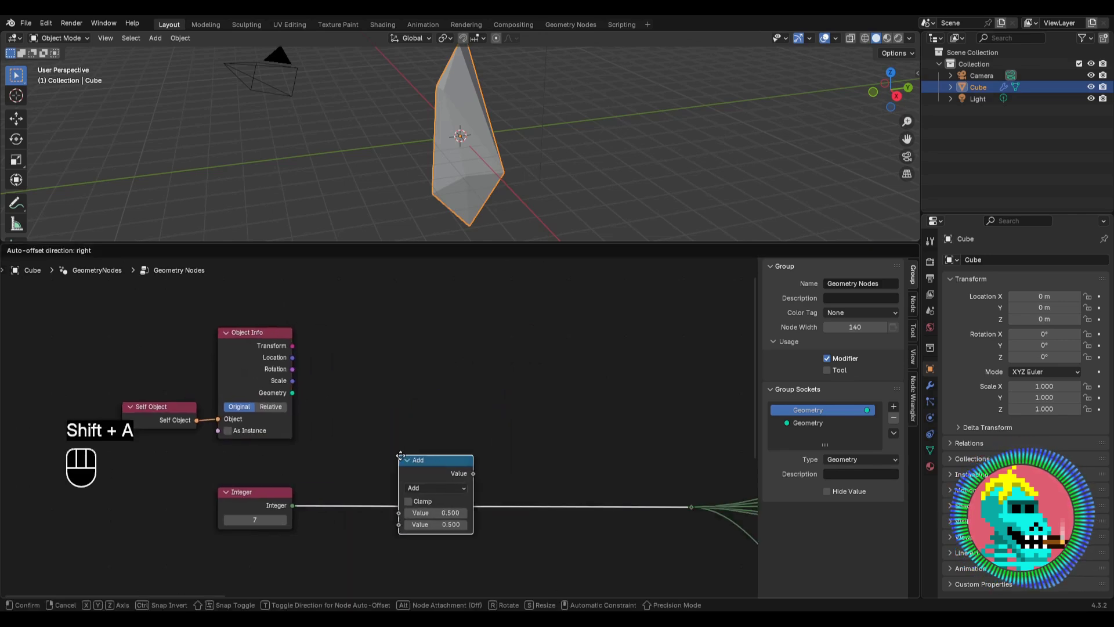
click(400, 454)
Step: Connect Object Info's Location to the Add node's second value, shift the Add node away, and set the Integer to 0
scroll(306, 387, up, 1)
drag(301, 328, 414, 513)
middle_drag(274, 452, 323, 473)
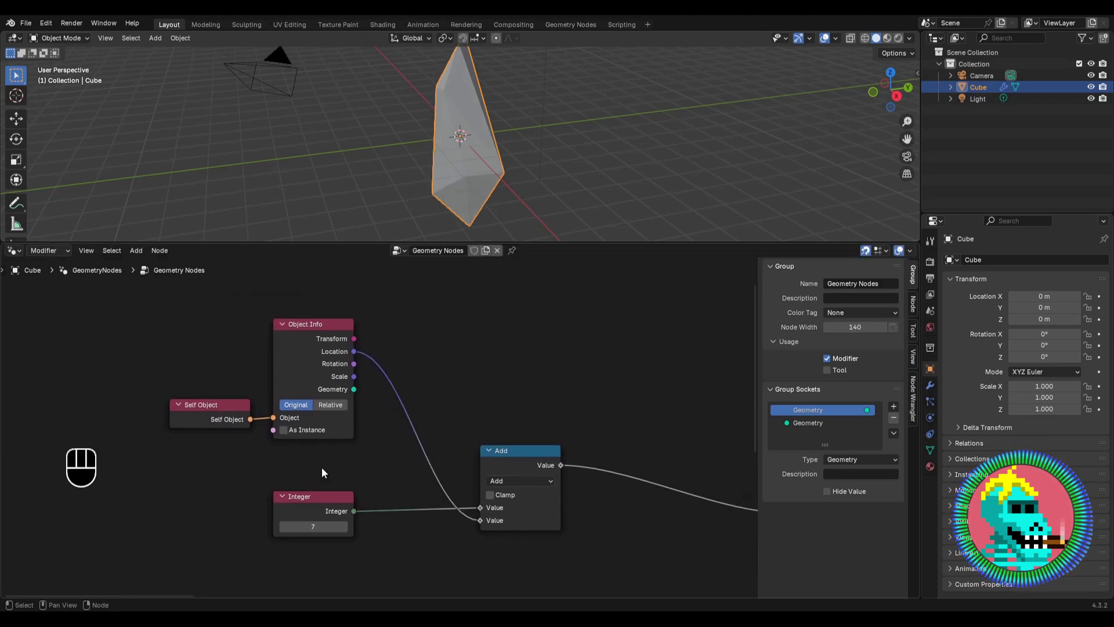
scroll(323, 472, up, 1)
drag(540, 462, 576, 464)
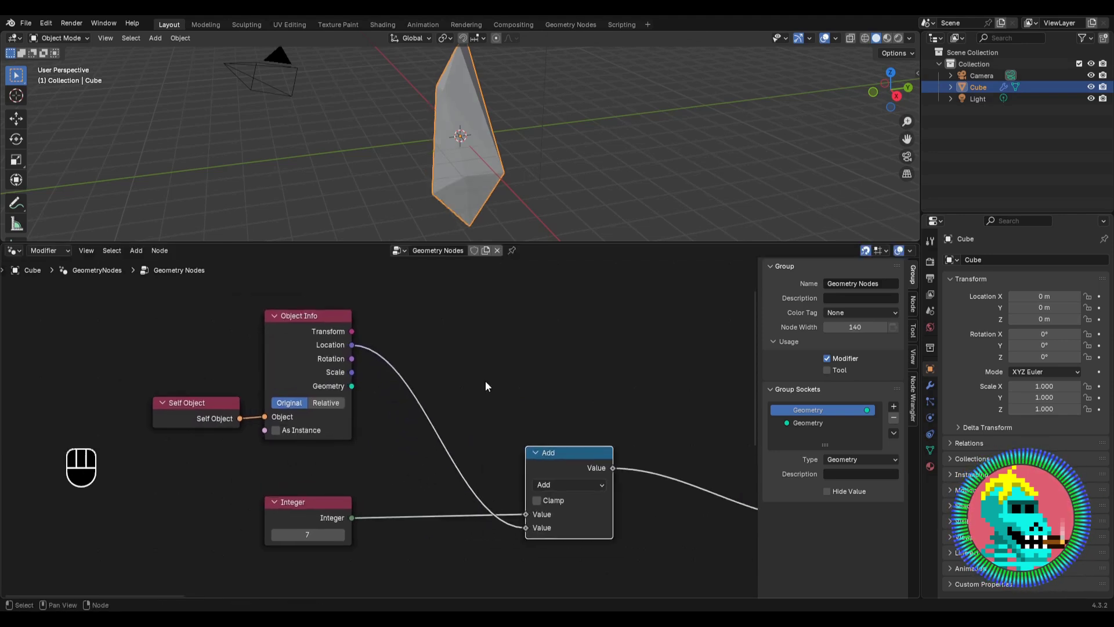
drag(323, 532, 312, 529)
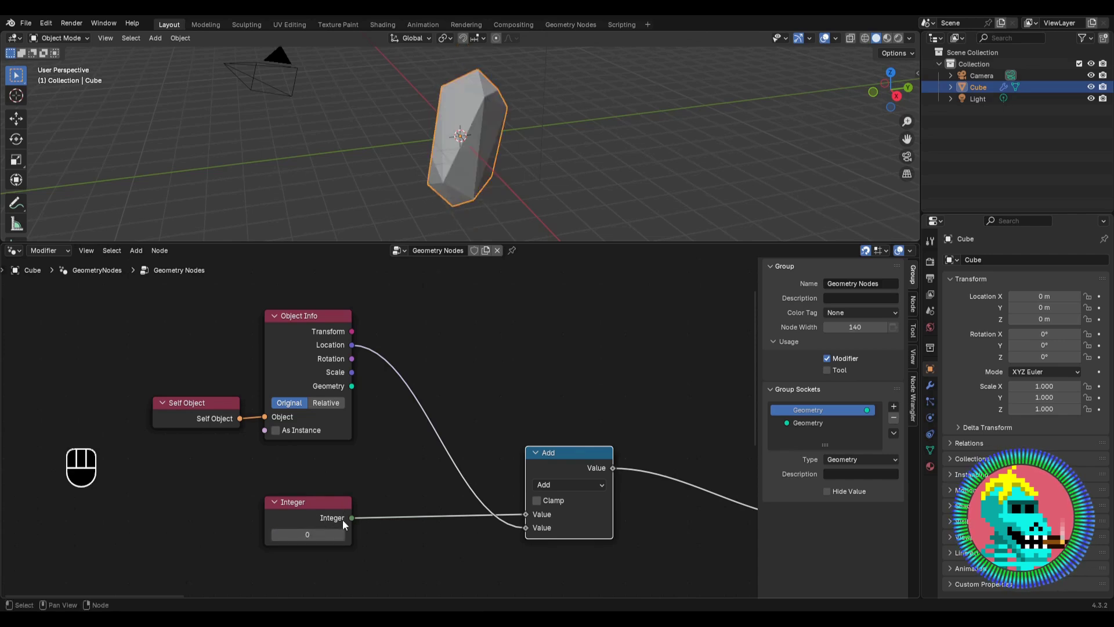
Step: Duplicate the Add node onto the Location link and change the copy's operation to Multiply
key(shift+d)
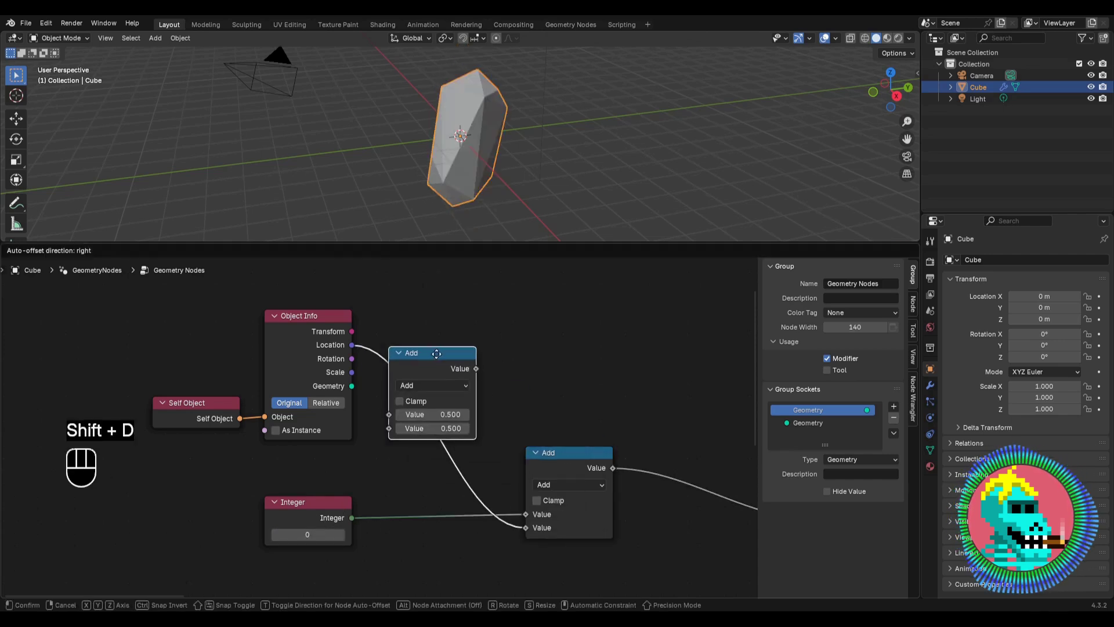
click(435, 360)
scroll(441, 363, up, 2)
middle_drag(454, 436, 394, 412)
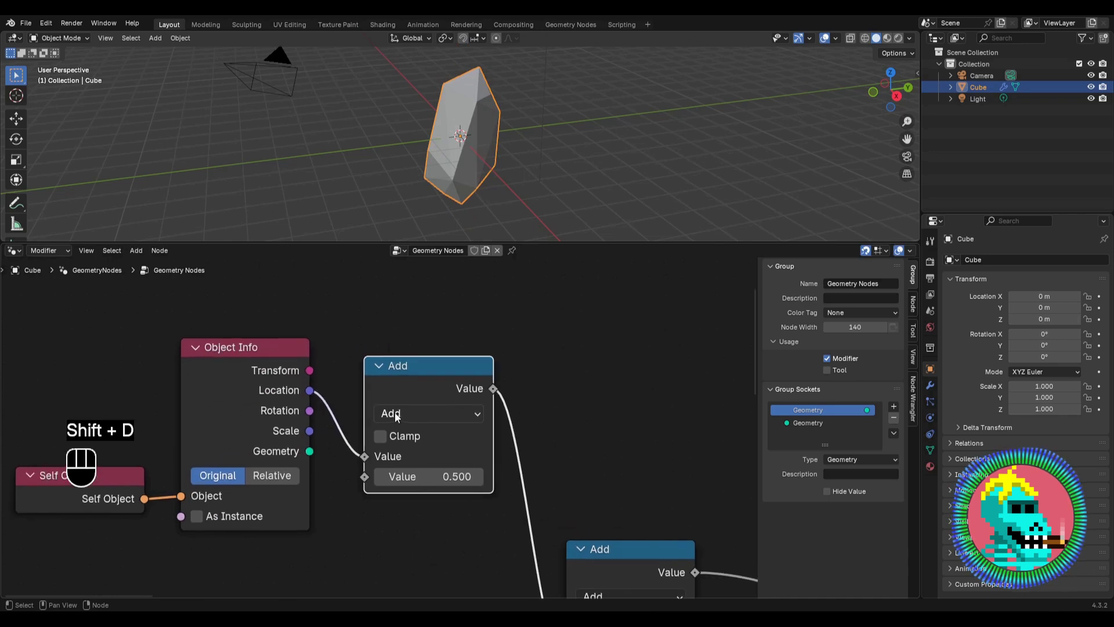
click(395, 413)
click(415, 222)
scroll(298, 359, down, 5)
middle_drag(298, 360, 310, 368)
Step: Move the Self Object, Object Info and Multiply nodes up and the Integer node aside to free space between them
drag(446, 341, 219, 464)
drag(405, 397, 368, 329)
middle_drag(318, 500, 355, 455)
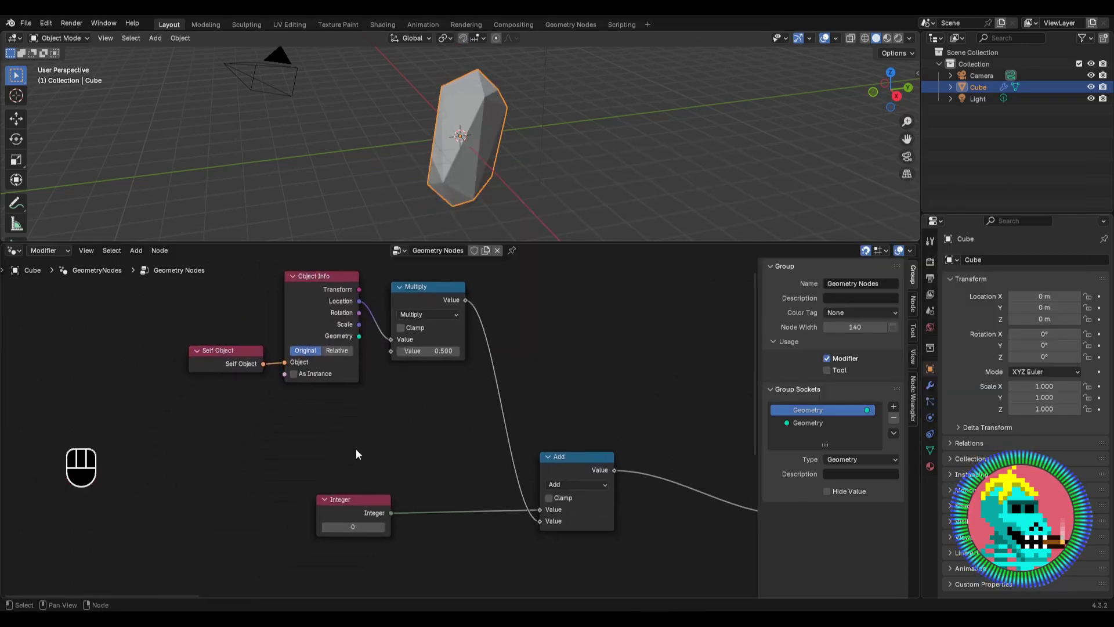
drag(343, 510, 171, 514)
Step: Add a Random Value node feeding the Multiply node's second value and place it below Object Info
click(395, 293)
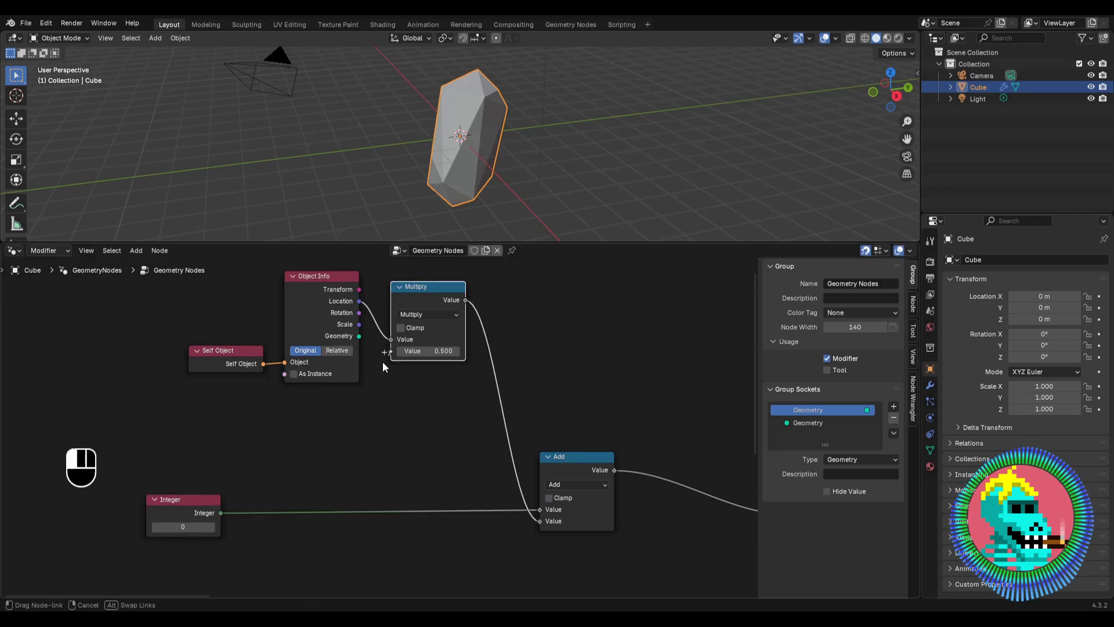
key(shift+a)
text(random val)
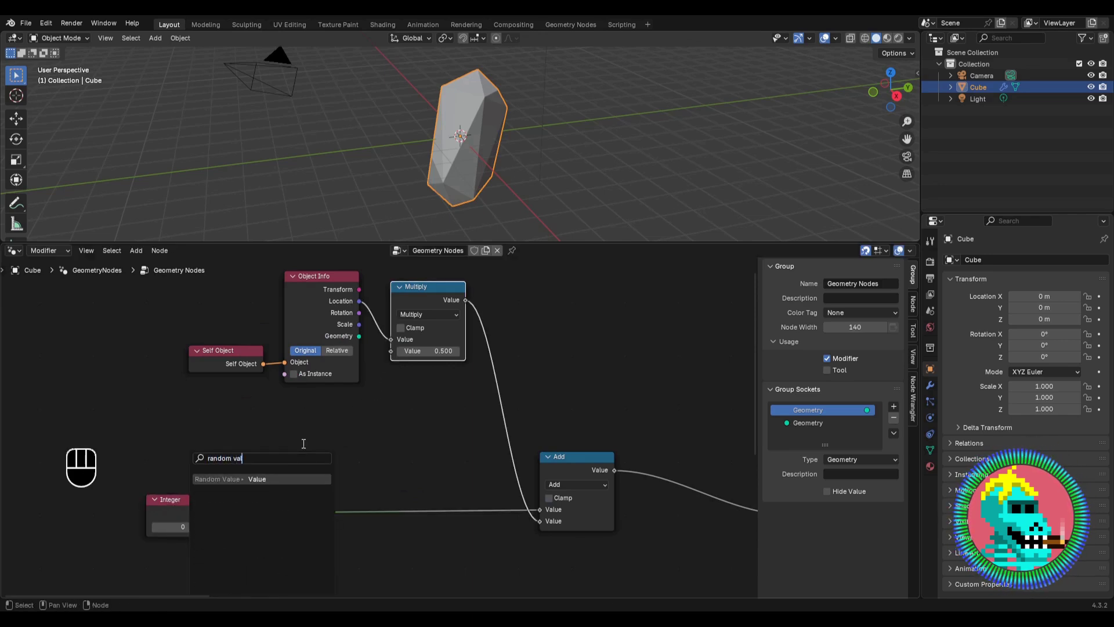
key(Return)
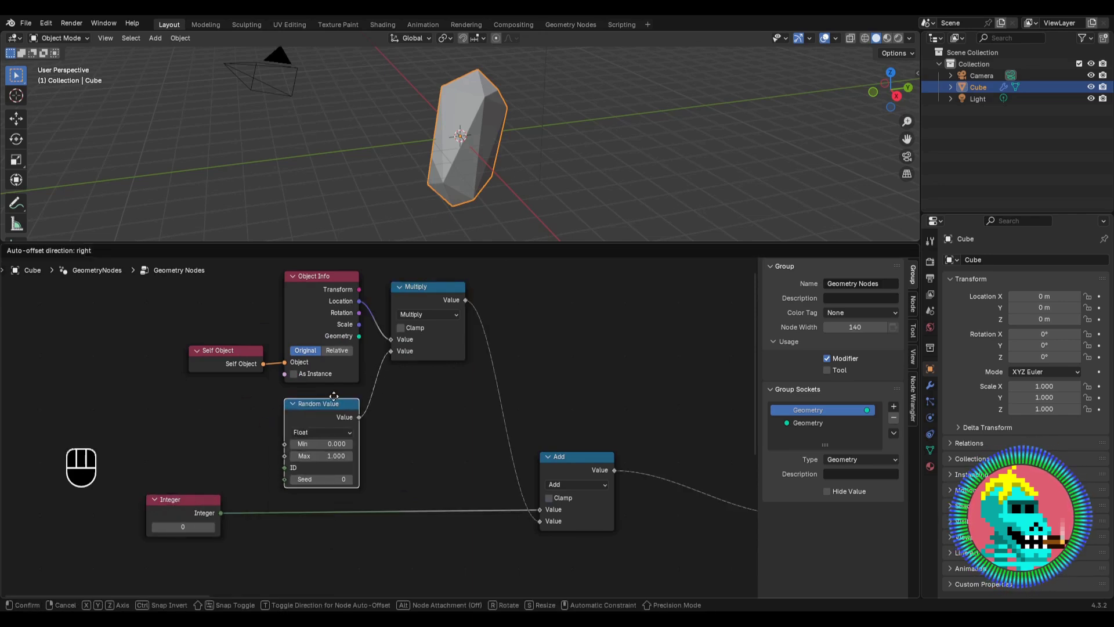
click(327, 401)
Step: Connect the Integer node to the Random Value node's Seed and set its Max to 10000
scroll(244, 524, up, 3)
drag(247, 529, 341, 481)
middle_drag(387, 434, 356, 441)
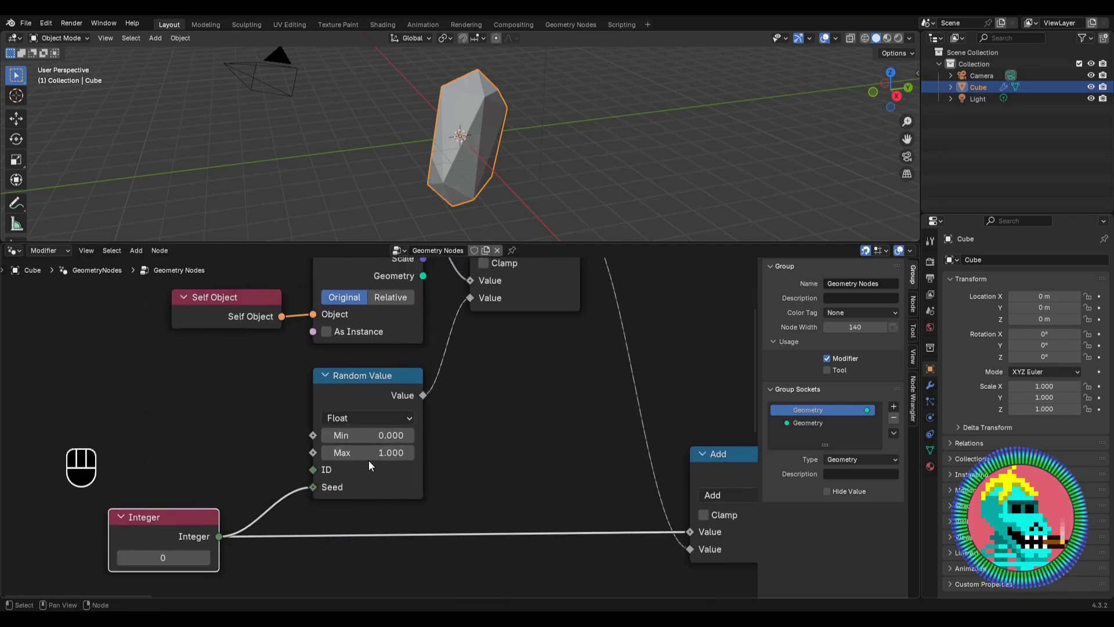
click(371, 456)
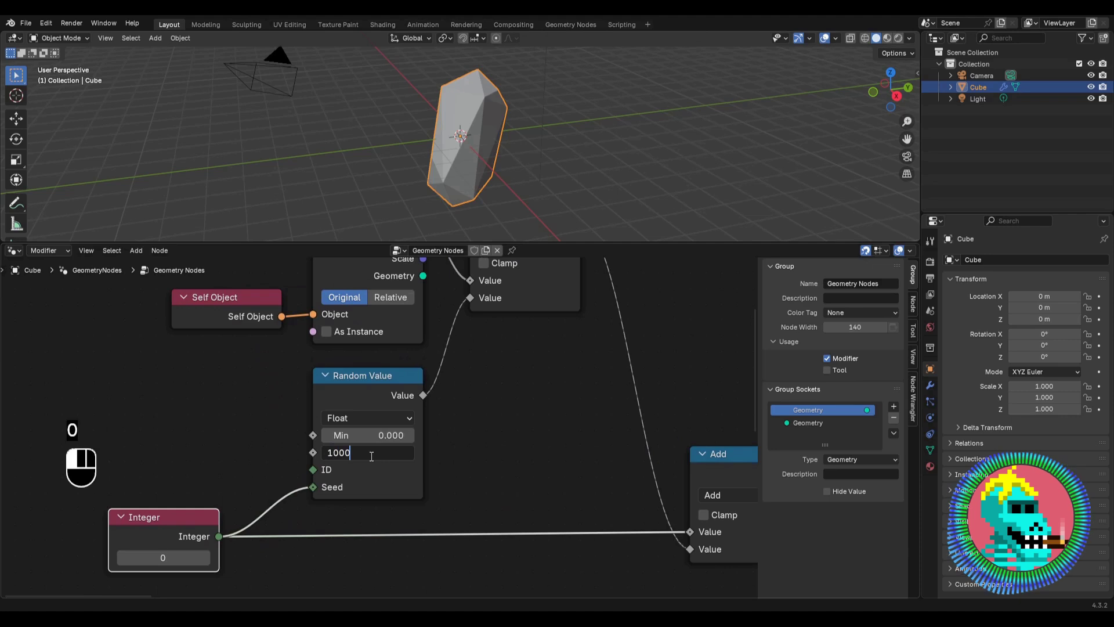
key(Return)
Step: Duplicate the crystal about 3.68 m along the Y axis
scroll(371, 448, down, 6)
middle_drag(482, 410, 335, 447)
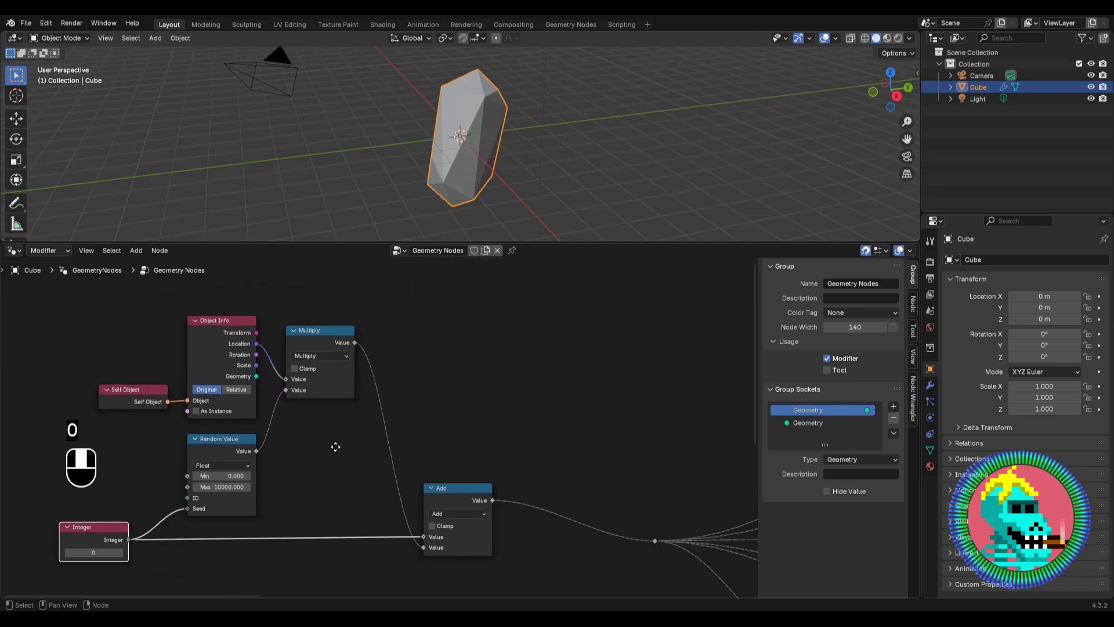
scroll(394, 360, down, 2)
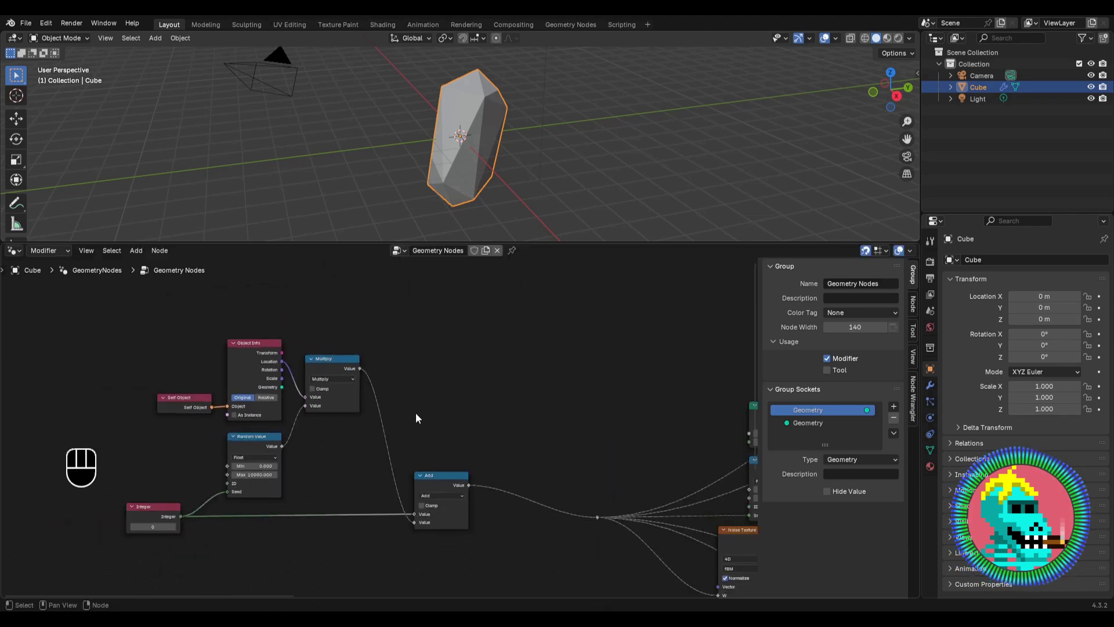
scroll(407, 351, up, 1)
middle_drag(465, 116, 474, 136)
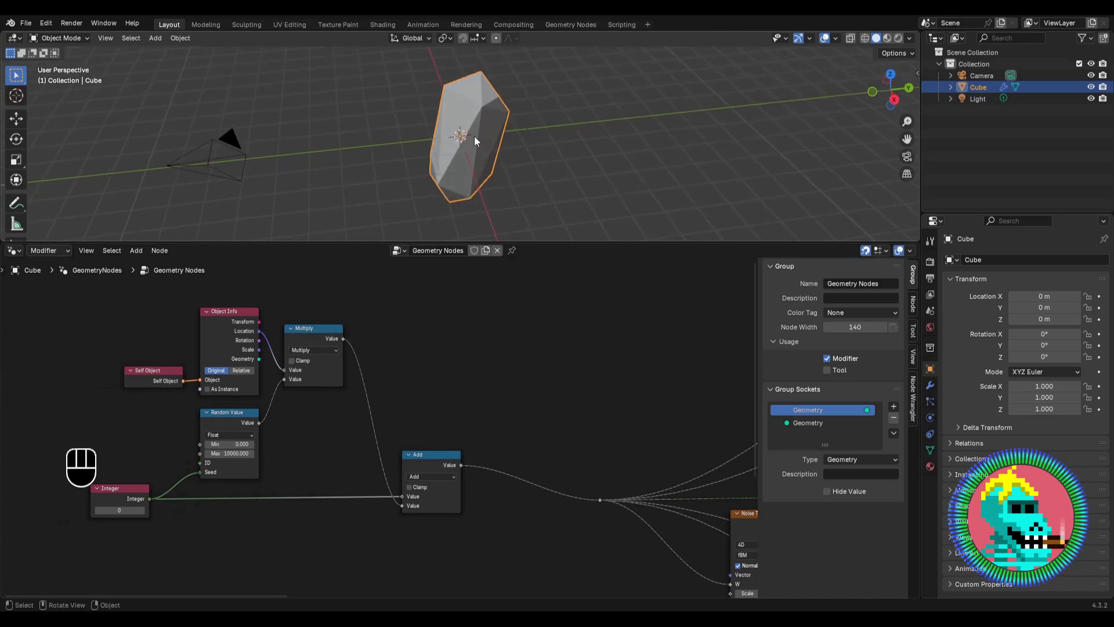
key(shift+d)
key(x)
key(y)
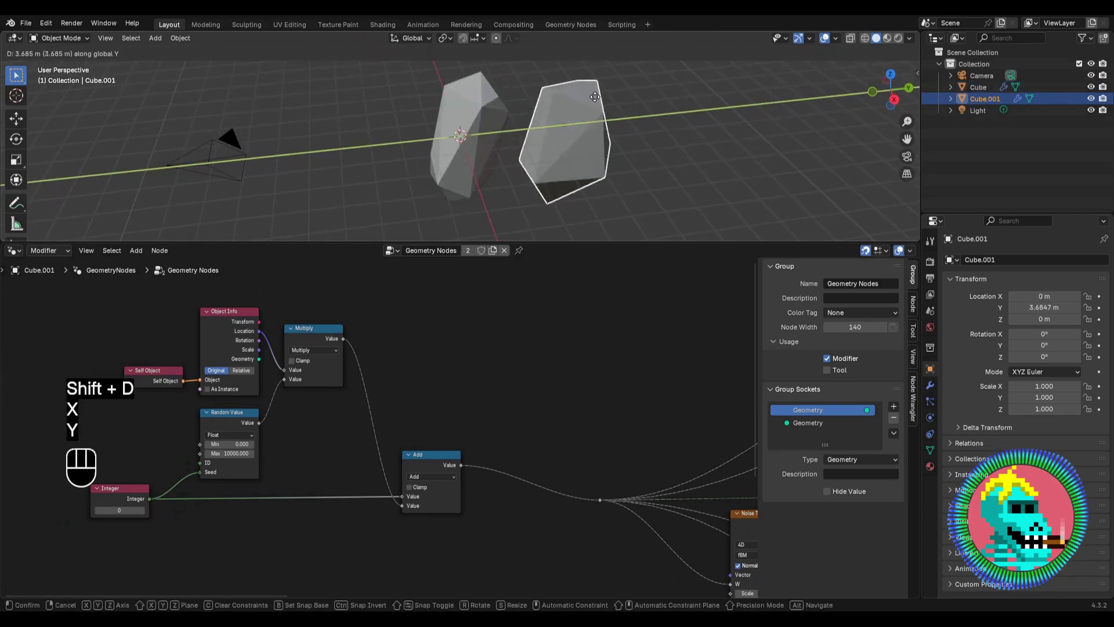
click(594, 99)
middle_drag(594, 99, 509, 152)
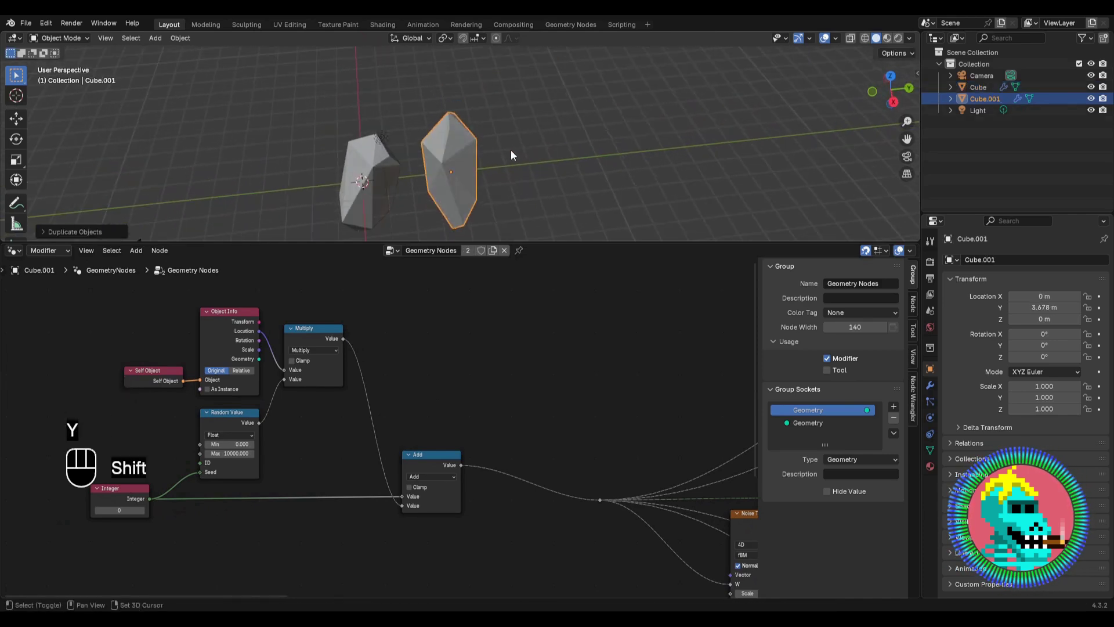
Step: Place three more duplicates of the crystal in a row along the Y axis to compare their shapes
key(g)
key(Escape)
key(shift+d)
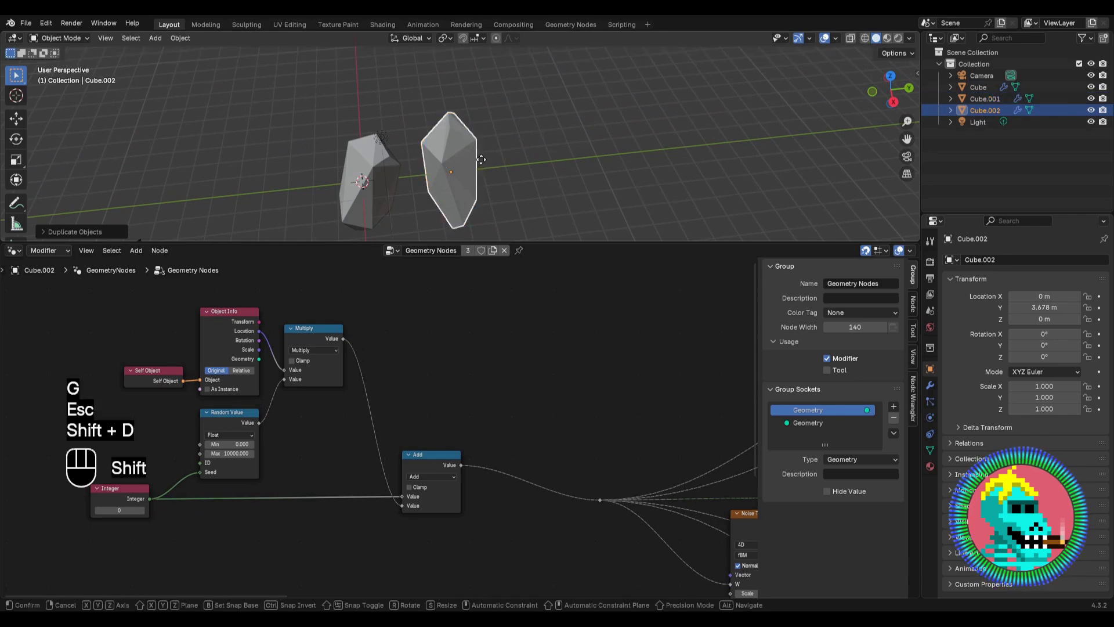
click(554, 156)
key(shift+d)
key(y)
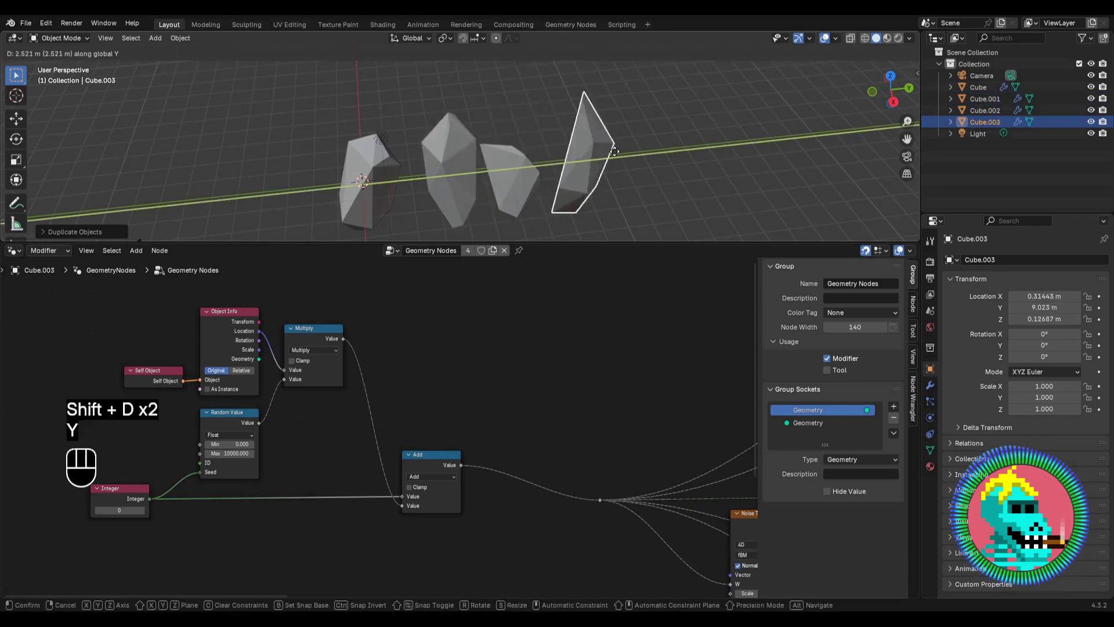
click(584, 174)
shift+middle_drag(540, 177, 528, 155)
key(shift+d)
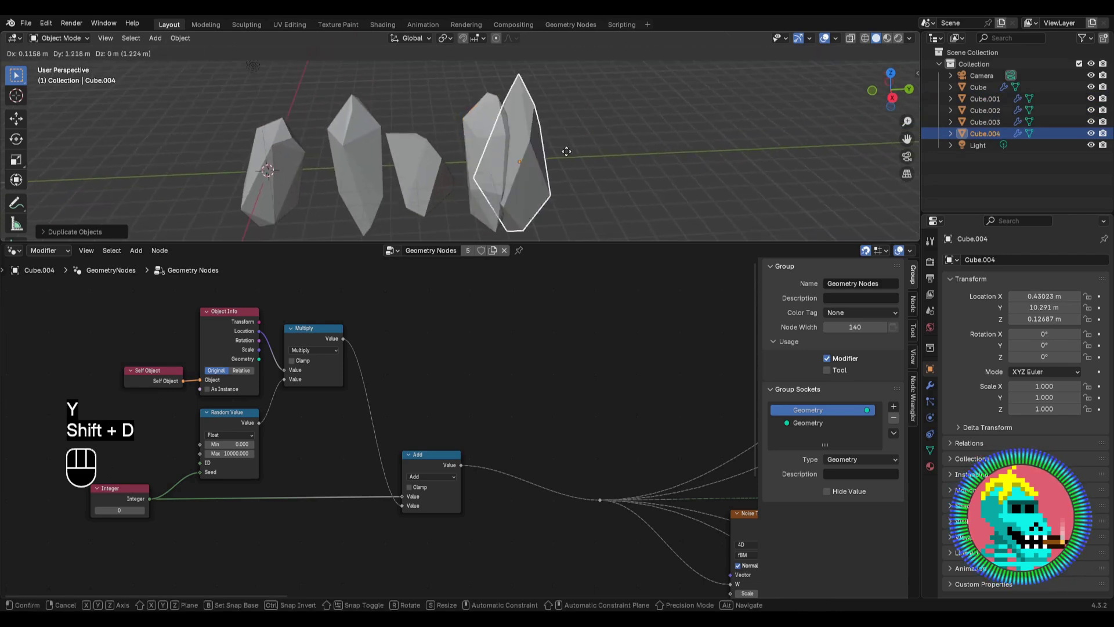
key(y)
click(621, 148)
middle_drag(622, 148, 431, 109)
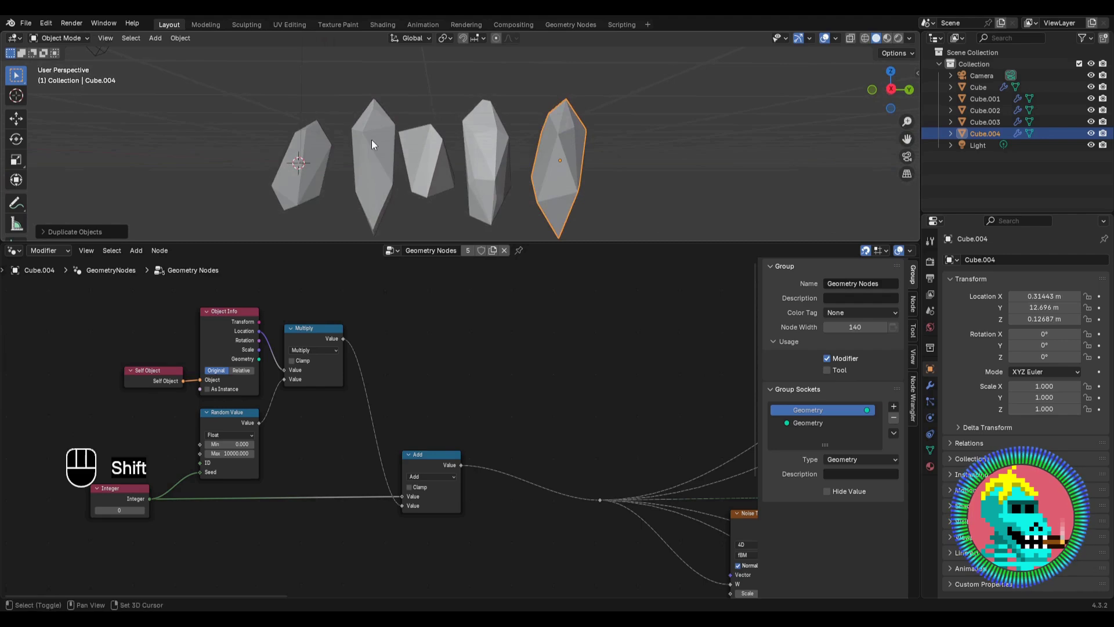
Step: Undo all the crystal duplications, leaving only the original object
shift+middle_drag(371, 139, 457, 113)
key(ctrl+z)
key(ctrl+z)
key(ctrl+z)
key(ctrl+z)
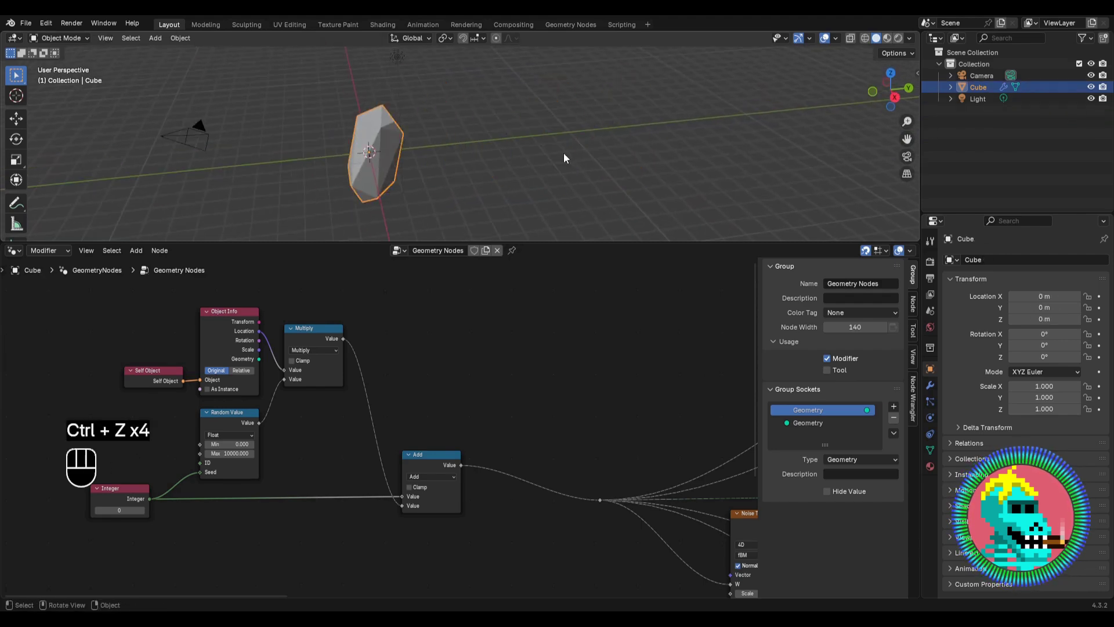
Step: Insert a reroute across the Integer node's links to Random Value and Add, and move the Integer node farther from it
scroll(513, 477, down, 12)
middle_drag(630, 429, 433, 375)
middle_drag(125, 390, 405, 381)
scroll(404, 381, up, 3)
scroll(385, 420, up, 12)
middle_drag(481, 359, 378, 387)
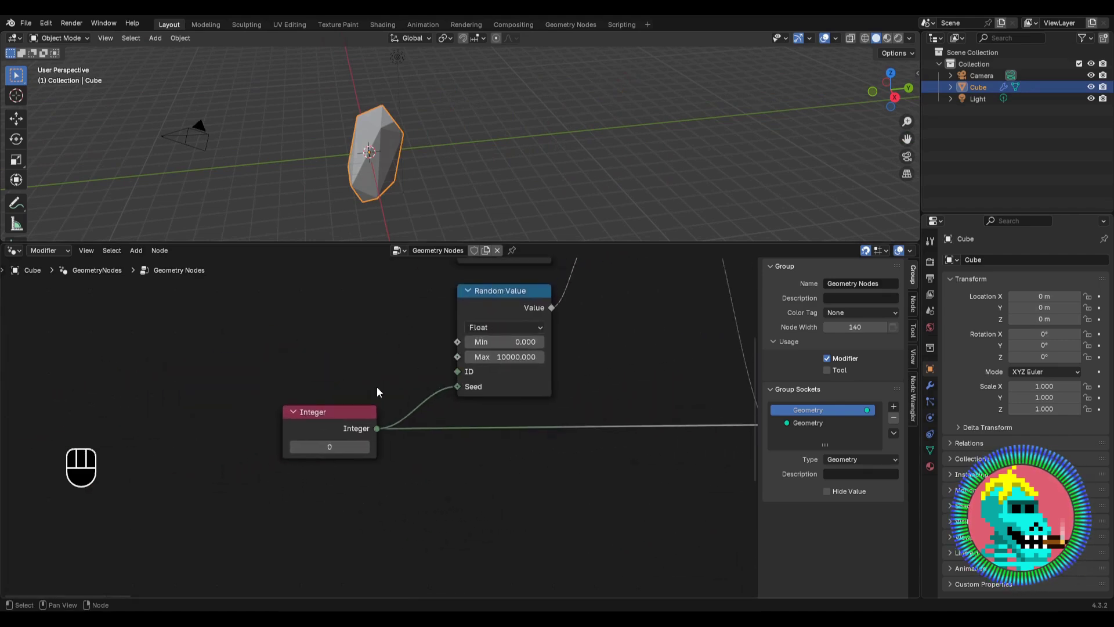
shift+right_drag(408, 364, 424, 438)
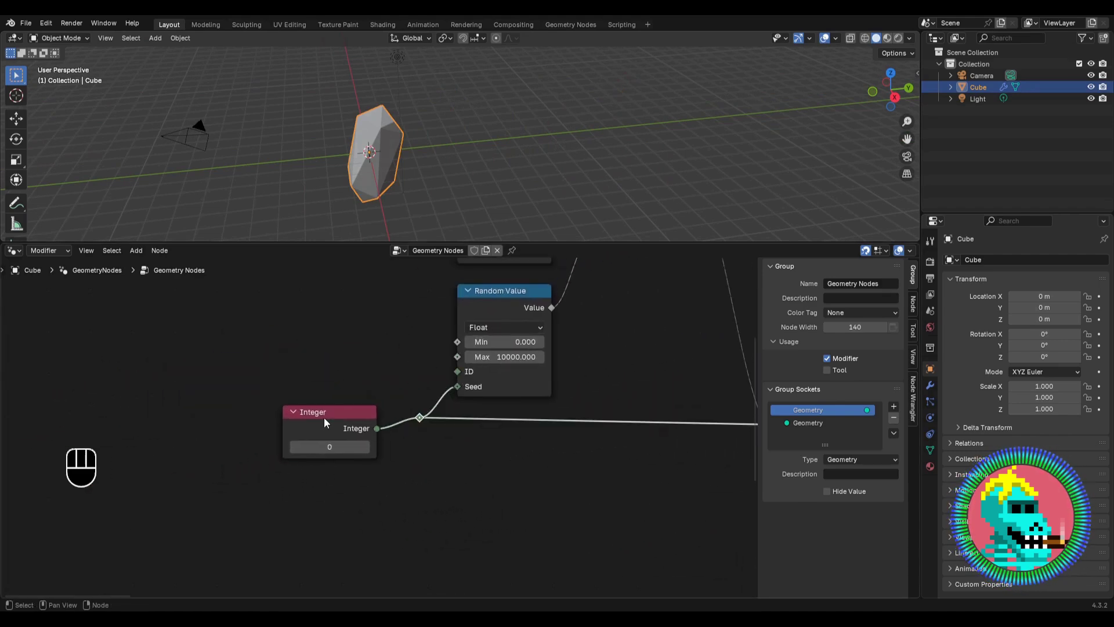
drag(339, 426, 218, 440)
Step: Add a Group Input node and place it above the Integer node
key(shift+a)
text(group)
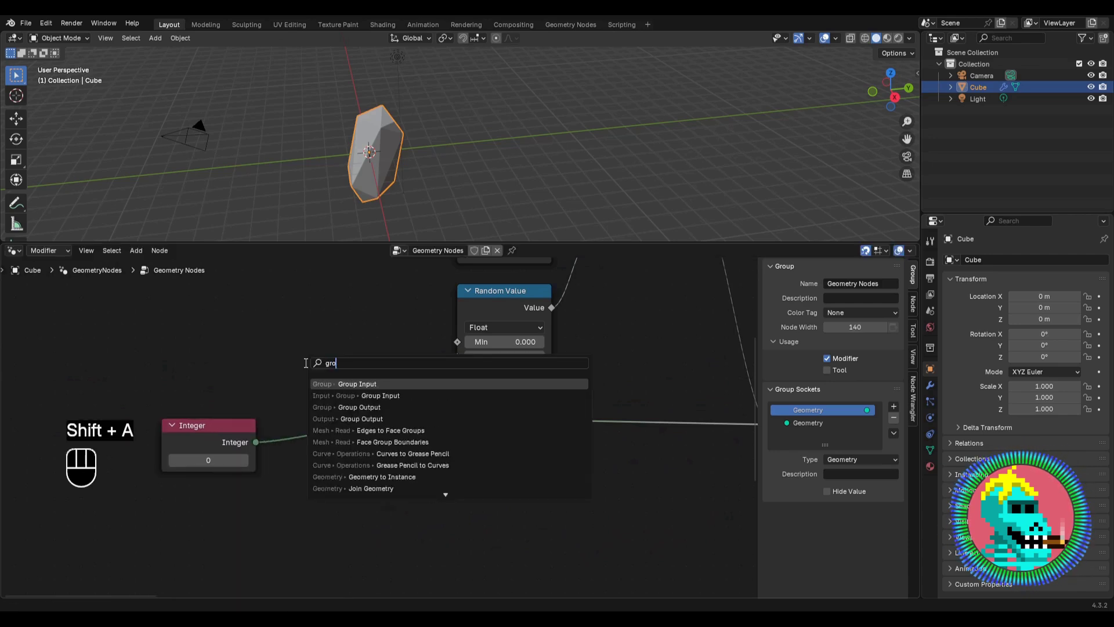
key(Return)
click(197, 337)
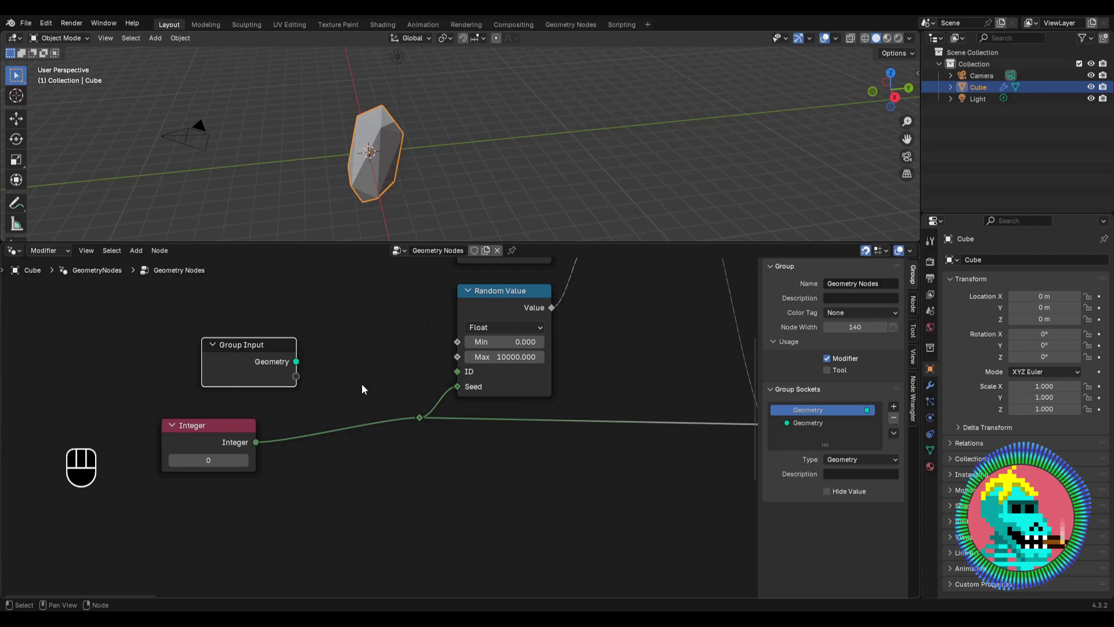
Step: Connect the Group Input's empty socket to the seed reroute and delete the Integer node it replaces
ctrl+right_drag(376, 444, 377, 447)
drag(307, 377, 419, 416)
drag(245, 366, 283, 416)
click(208, 436)
key(ctrl+x)
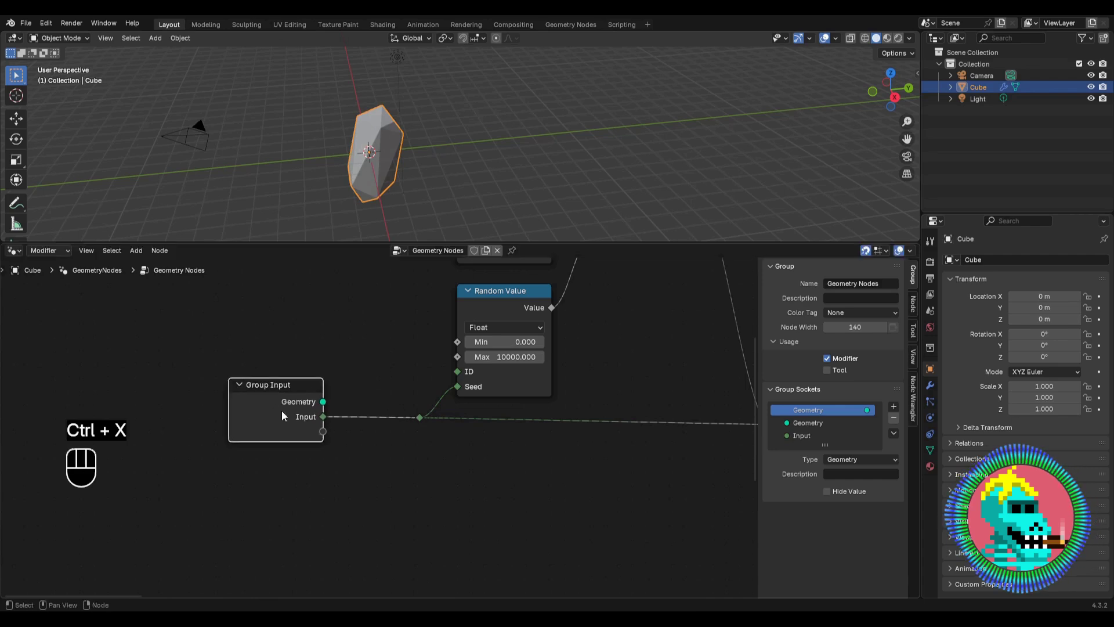
Step: Show the modifier properties, then duplicate the crystal along the Y axis and adjust the copy's position on that axis
click(930, 386)
key(shift+d)
key(x)
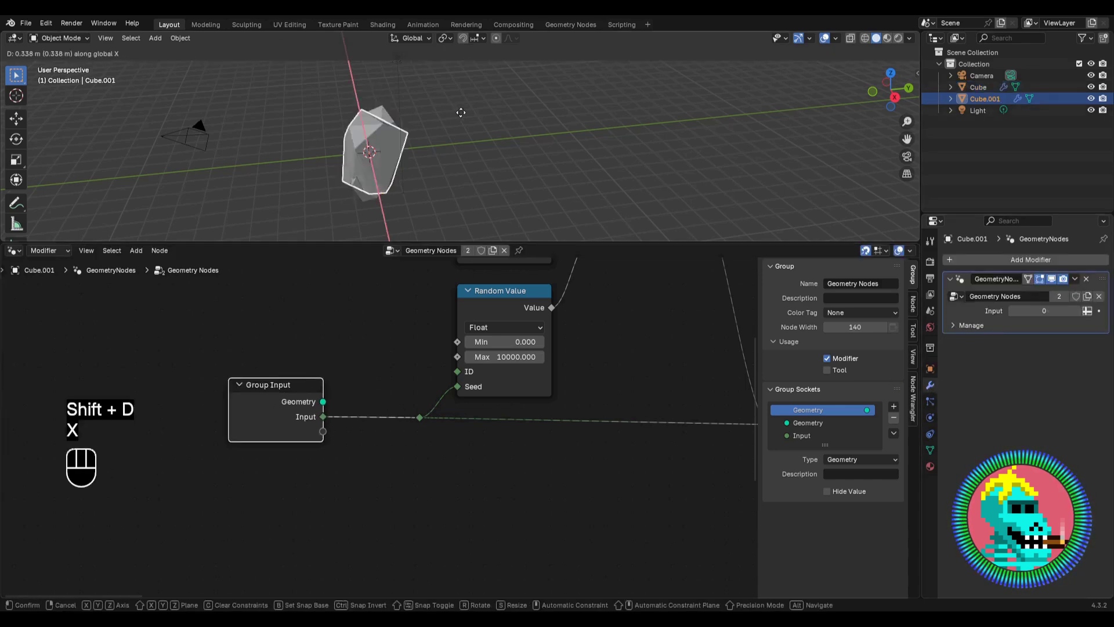
key(y)
click(524, 109)
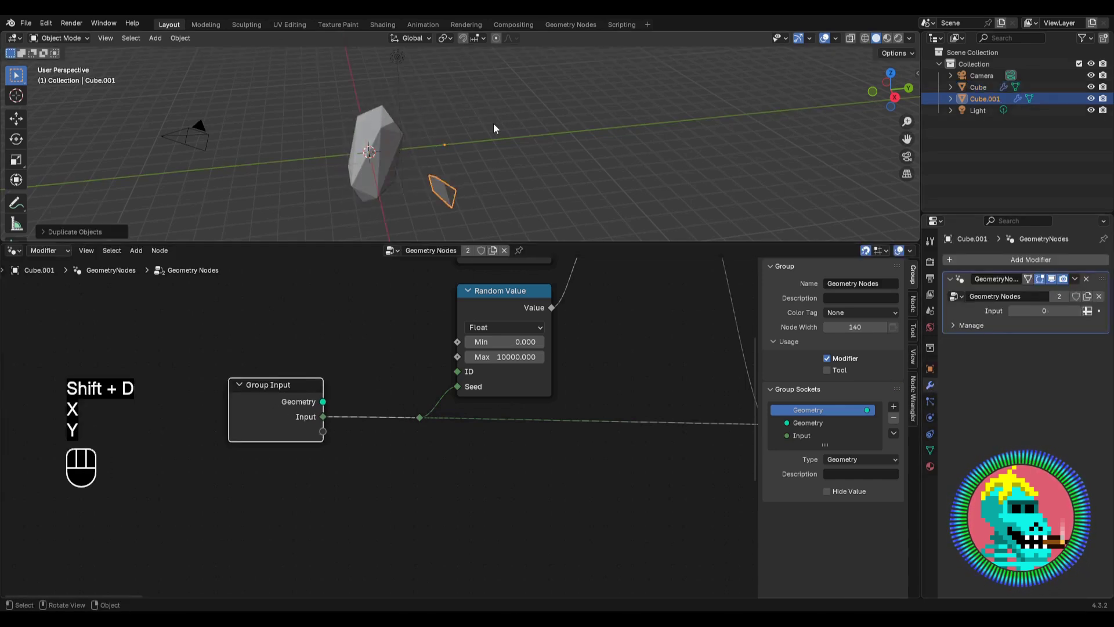
key(g)
key(y)
click(513, 123)
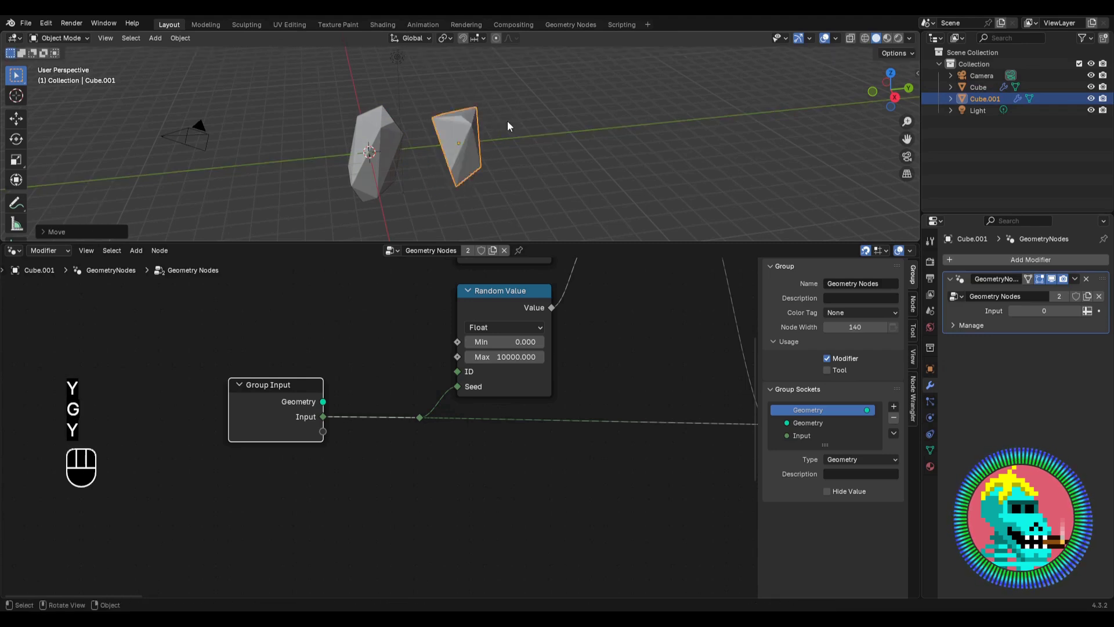
Step: Add a third crystal to the row by duplicating the second one along the Y axis
key(shift+d)
key(x)
key(y)
click(524, 152)
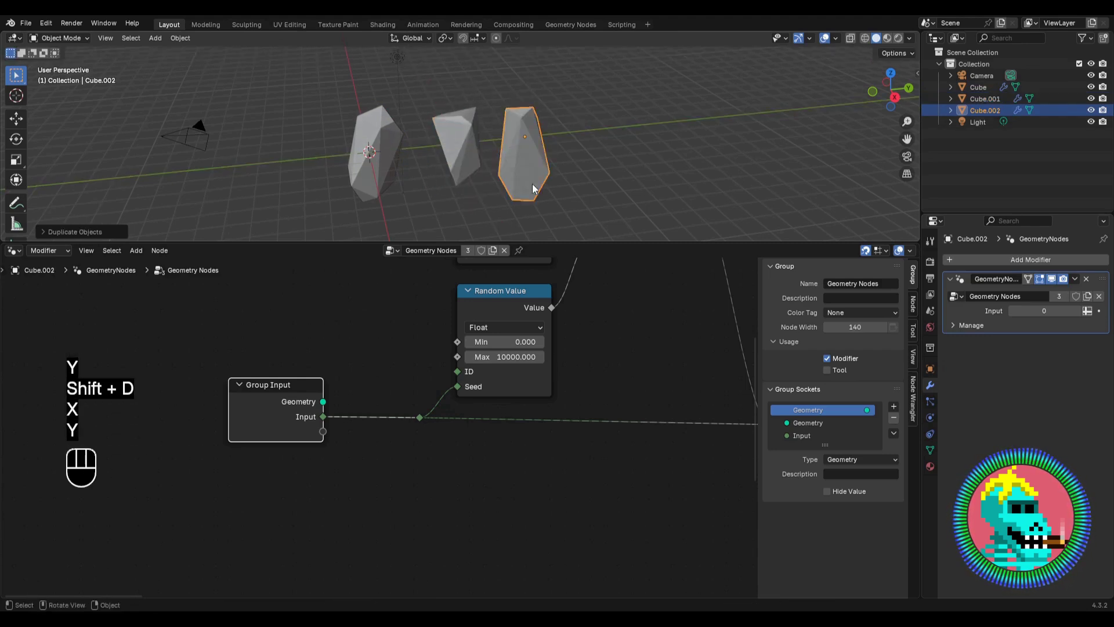
Step: Change the modifier's Input value on the third crystal, and set the second crystal's Input value to 3
shift+middle_drag(511, 174, 813, 222)
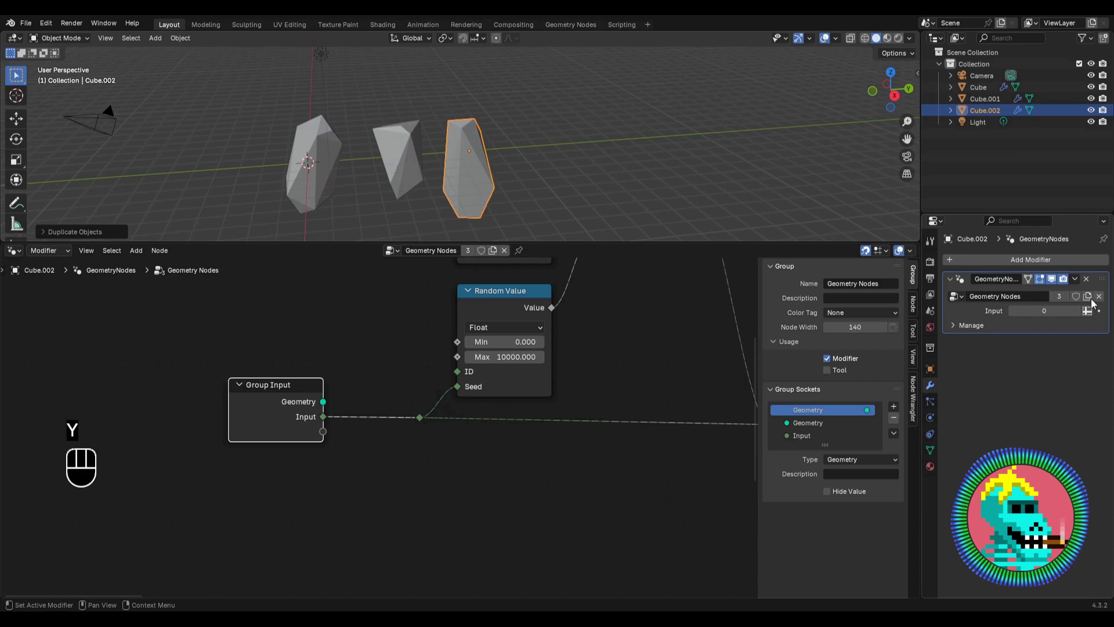
click(1076, 311)
click(1077, 311)
click(408, 180)
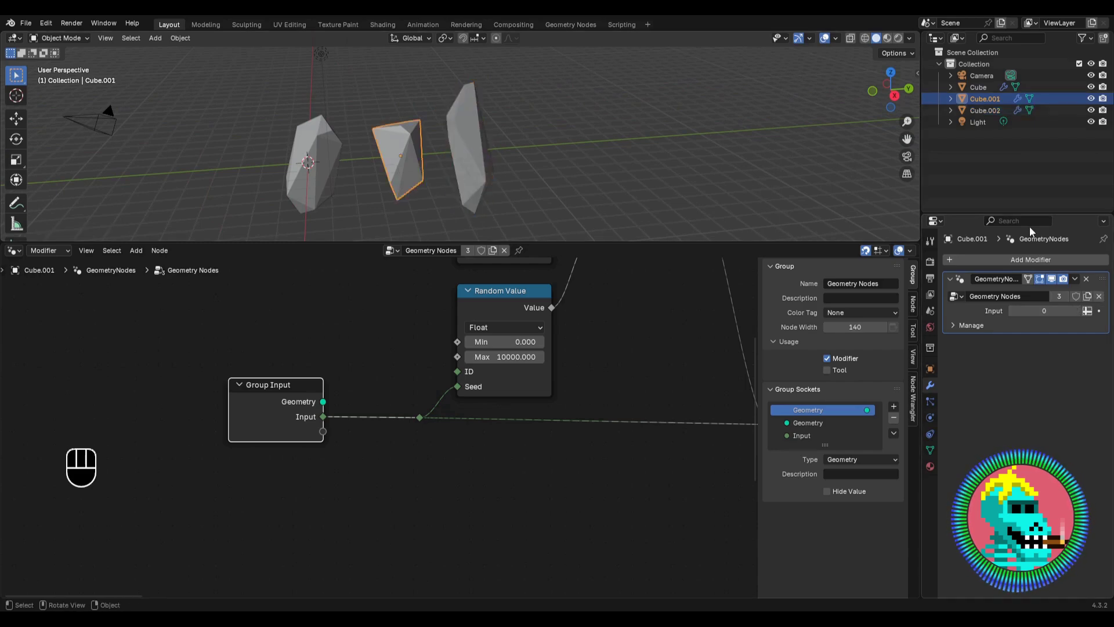
click(1078, 310)
click(1078, 310)
click(1077, 310)
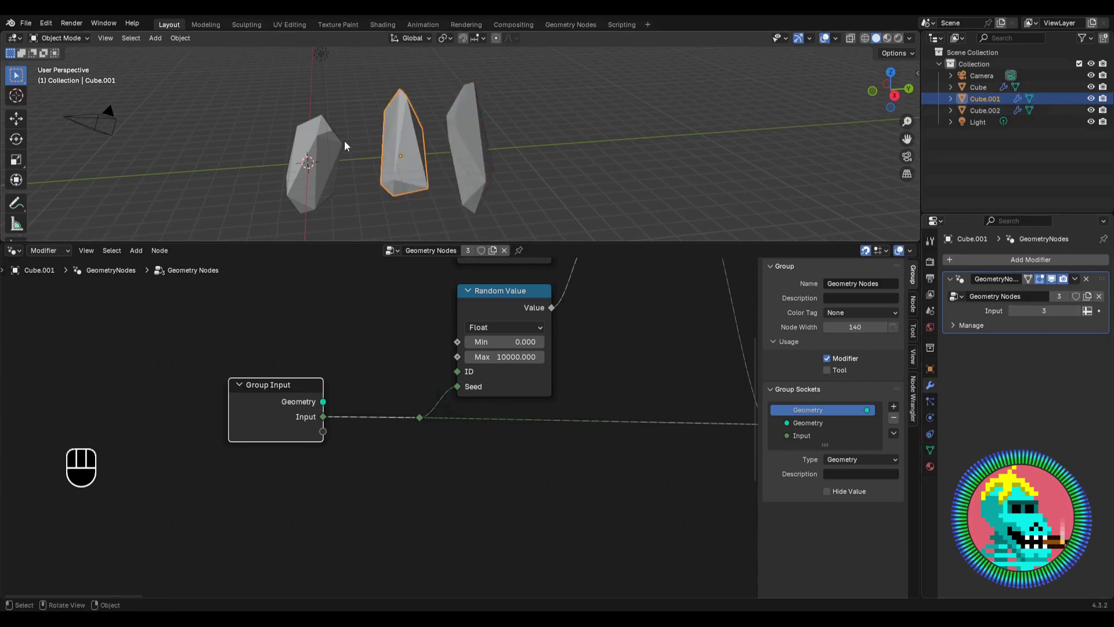
Step: Rename the node group's Input socket to Seed
middle_drag(345, 145, 383, 162)
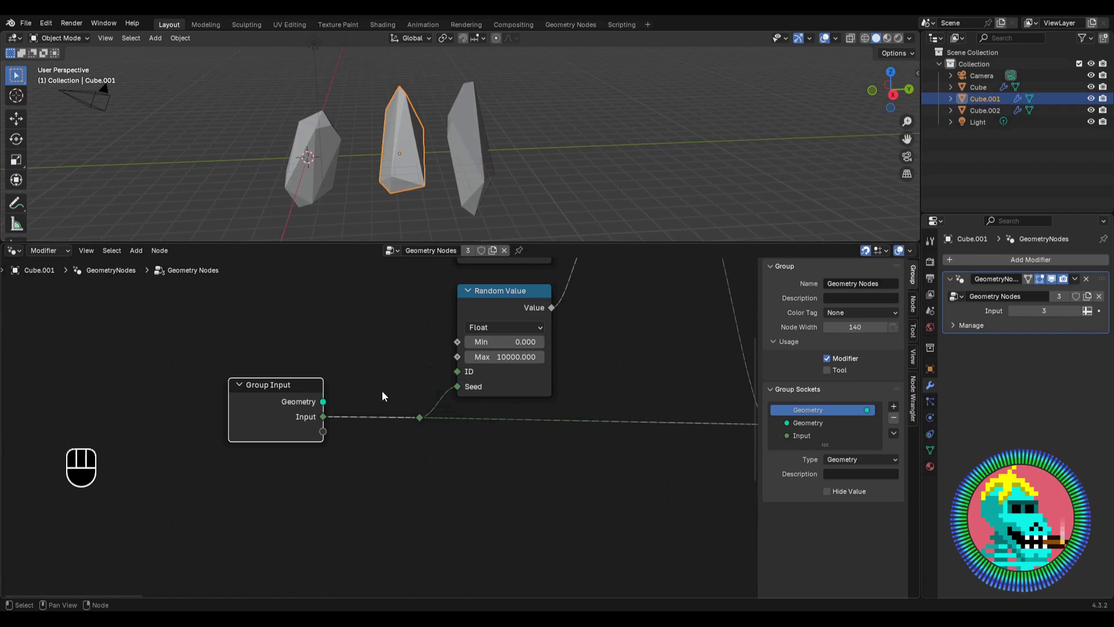
middle_drag(382, 396, 376, 401)
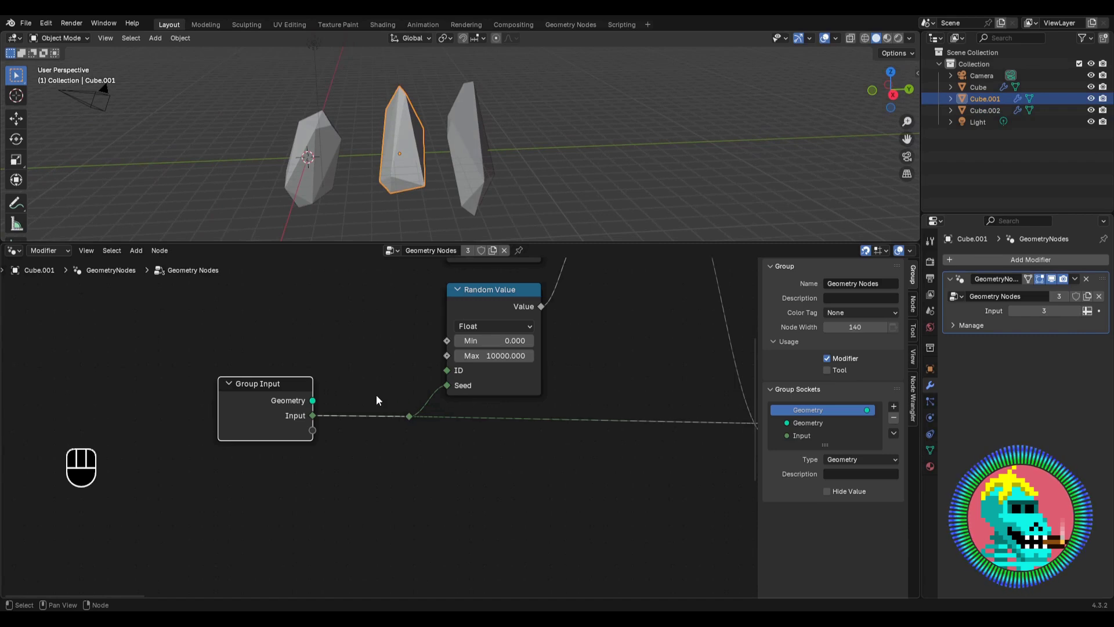
double_click(813, 436)
text(See)
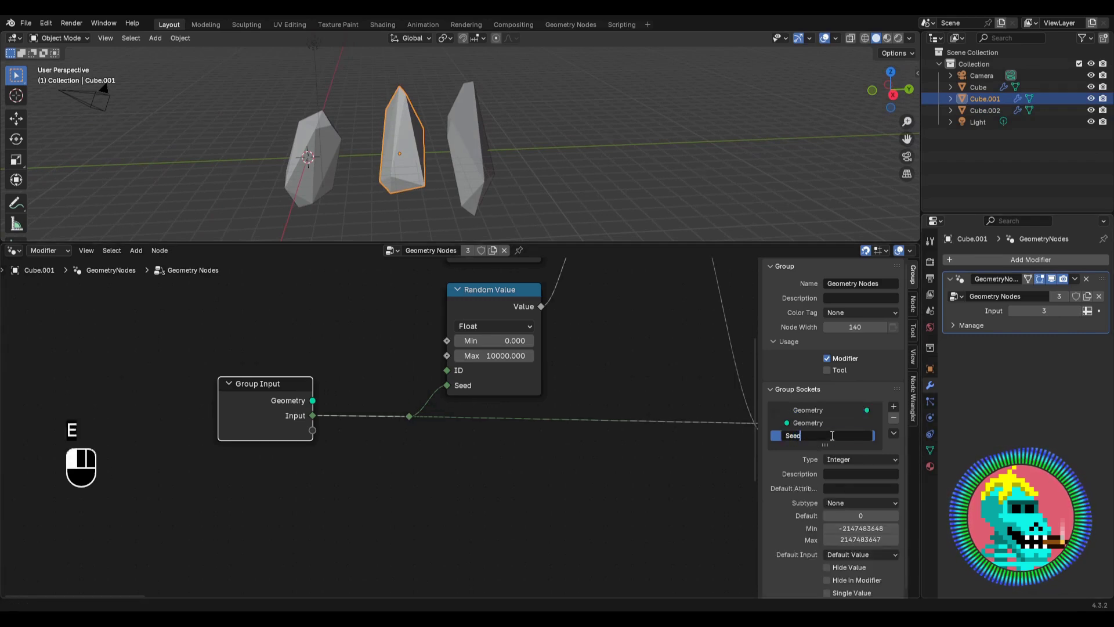
text(d)
key(Return)
Step: Dissolve the seed reroute that feeds the crystal nodes, keeping its connections intact
scroll(415, 377, down, 3)
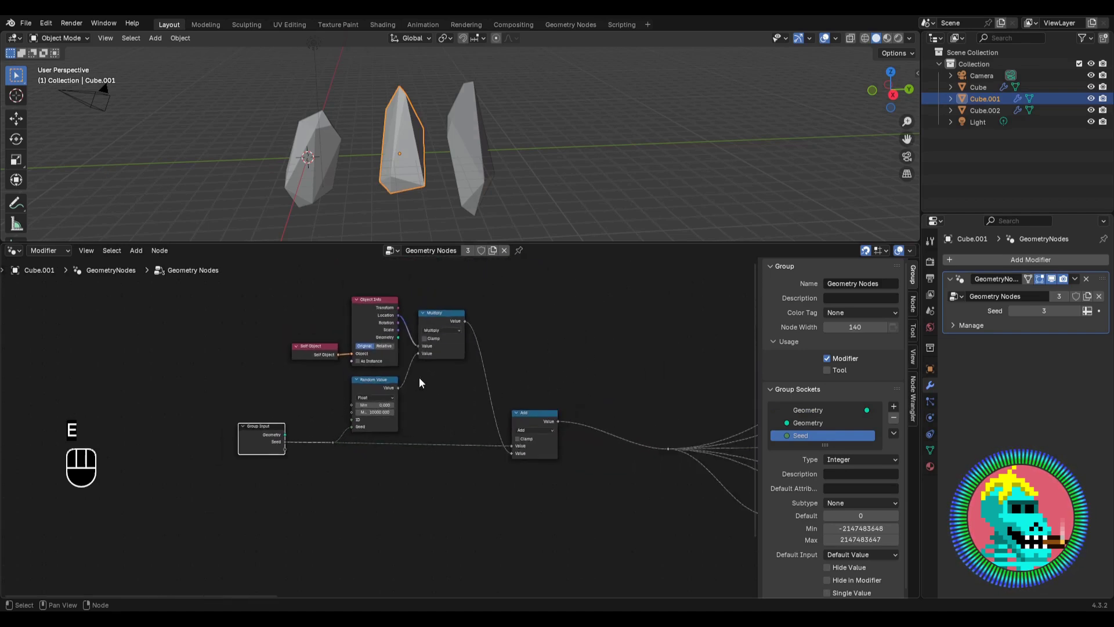
scroll(420, 378, down, 1)
middle_drag(512, 372, 435, 378)
scroll(459, 374, down, 4)
middle_drag(557, 365, 467, 383)
scroll(557, 380, down, 2)
middle_drag(661, 383, 521, 376)
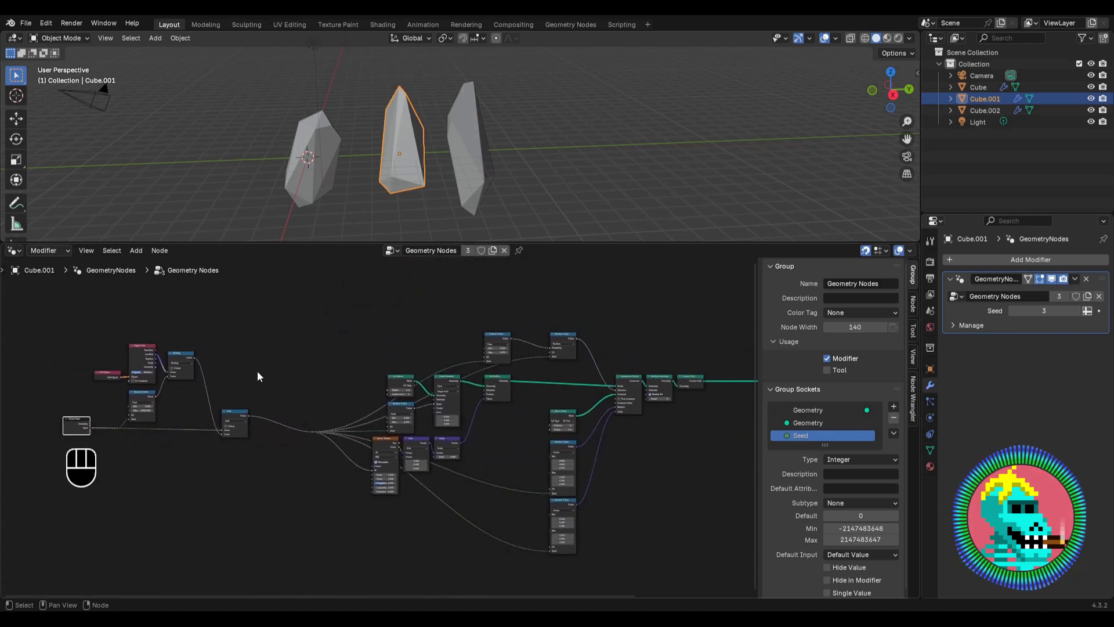
scroll(257, 377, down, 1)
middle_drag(257, 377, 369, 373)
drag(351, 320, 144, 464)
click(423, 421)
key(ctrl+x)
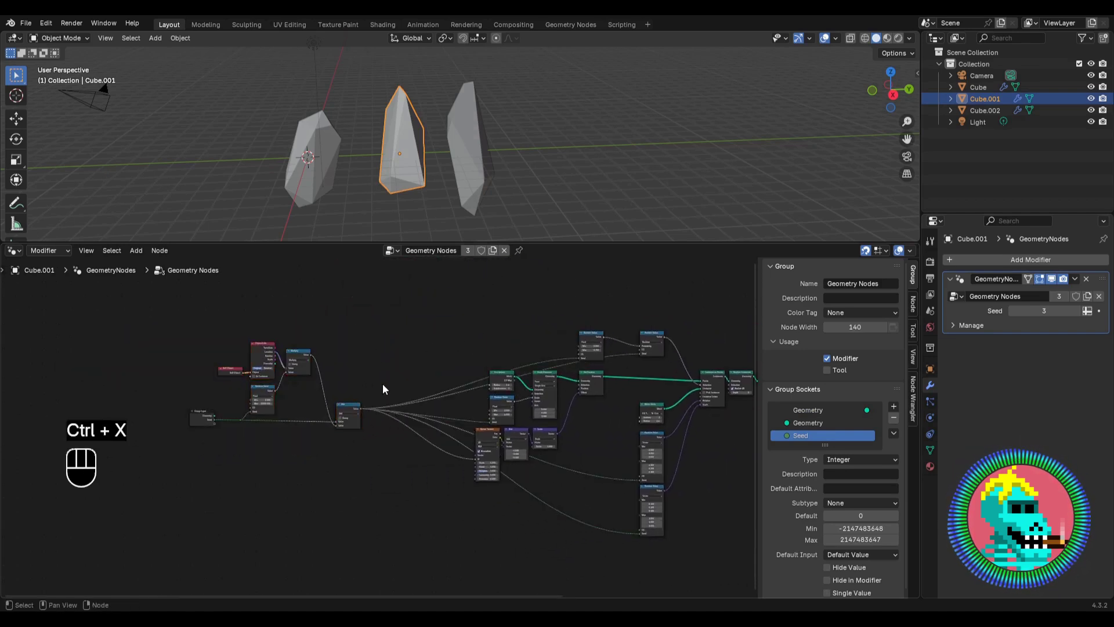
Step: Tidy the node layout by moving the seed nodes closer to the crystal nodes and the Group Output closer to the chain
drag(384, 316, 107, 494)
drag(348, 409, 418, 420)
click(440, 373)
scroll(505, 372, down, 1)
middle_drag(510, 369, 336, 363)
middle_drag(429, 361, 413, 357)
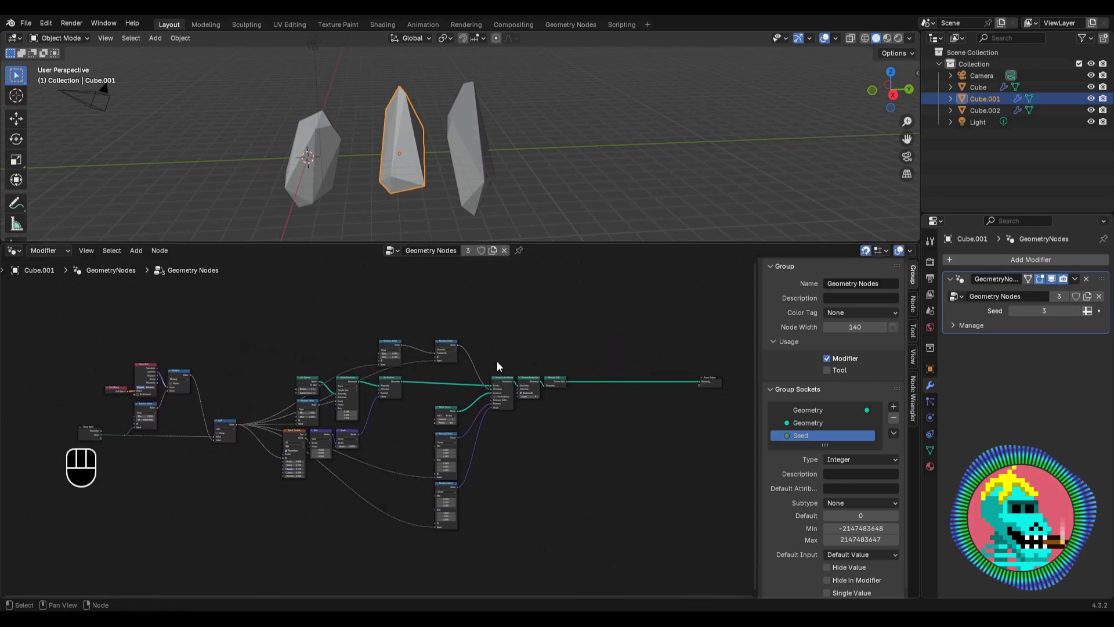
drag(709, 379, 659, 376)
Step: Insert a Set Material node between Convex Hull and Group Output and assign the existing Material to it
scroll(654, 365, up, 6)
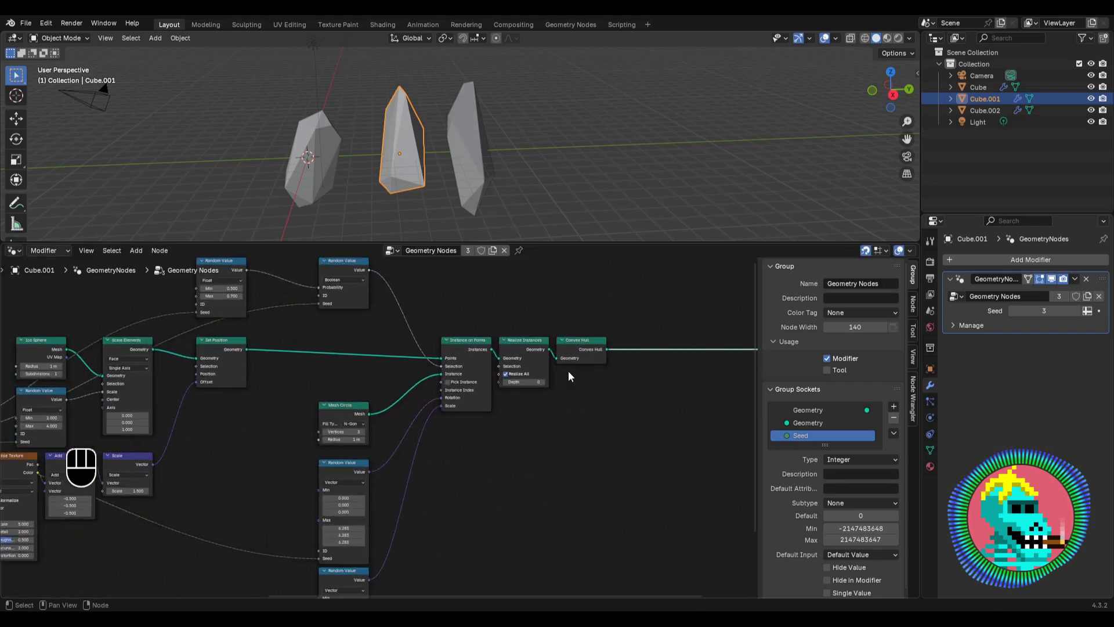
key(shift+a)
text(set)
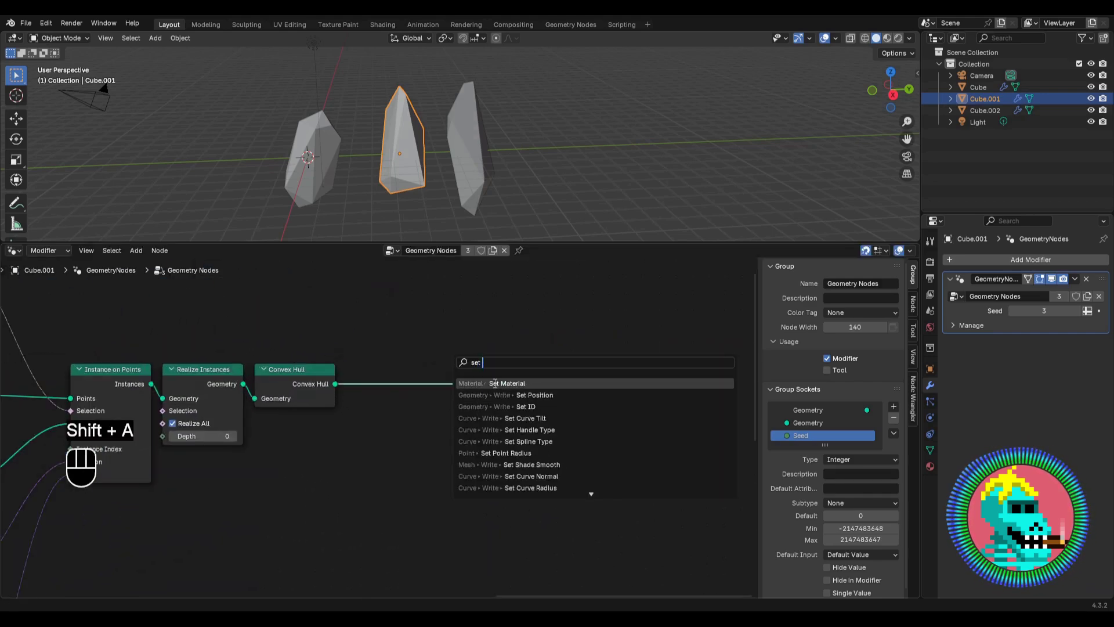
key(Return)
click(379, 382)
click(383, 423)
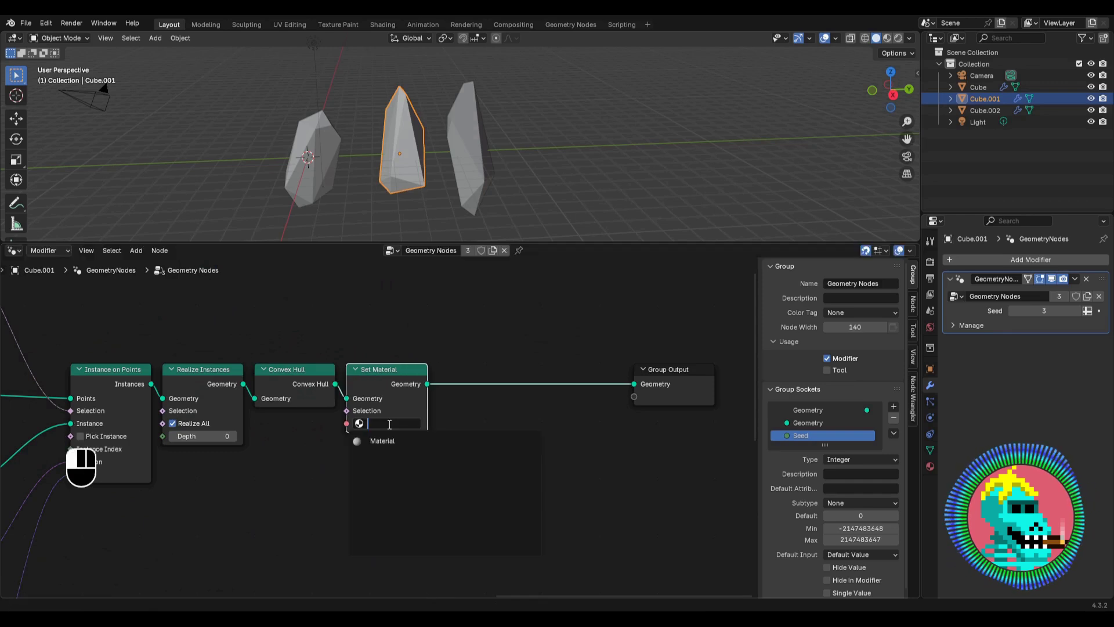
click(389, 441)
Step: Delete the second and third crystals, keeping only the original one
scroll(330, 421, down, 12)
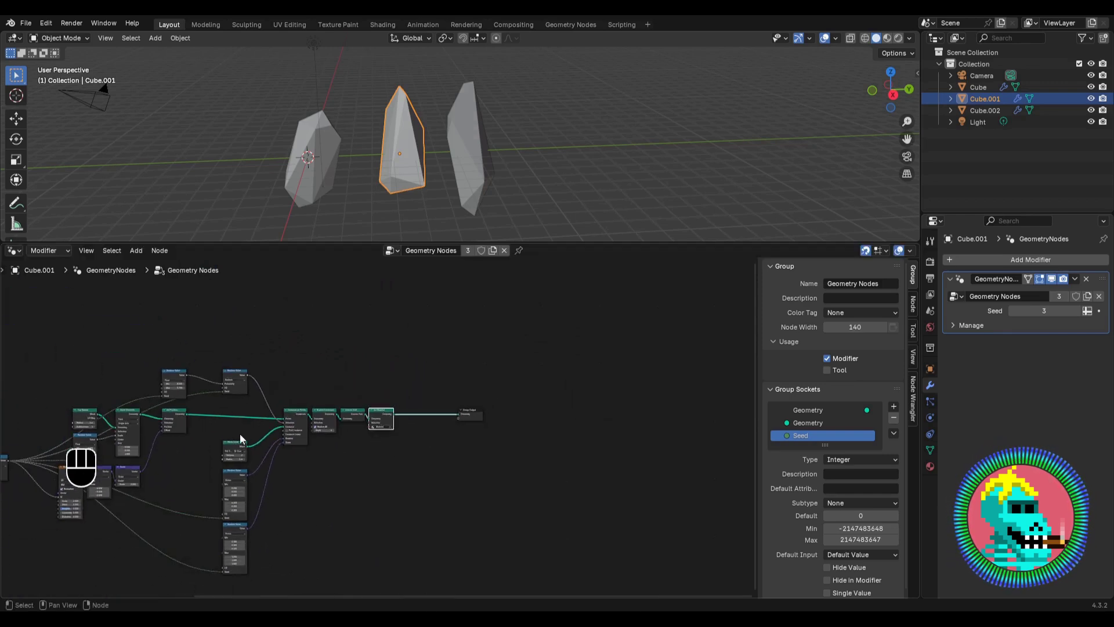
middle_drag(227, 435, 440, 385)
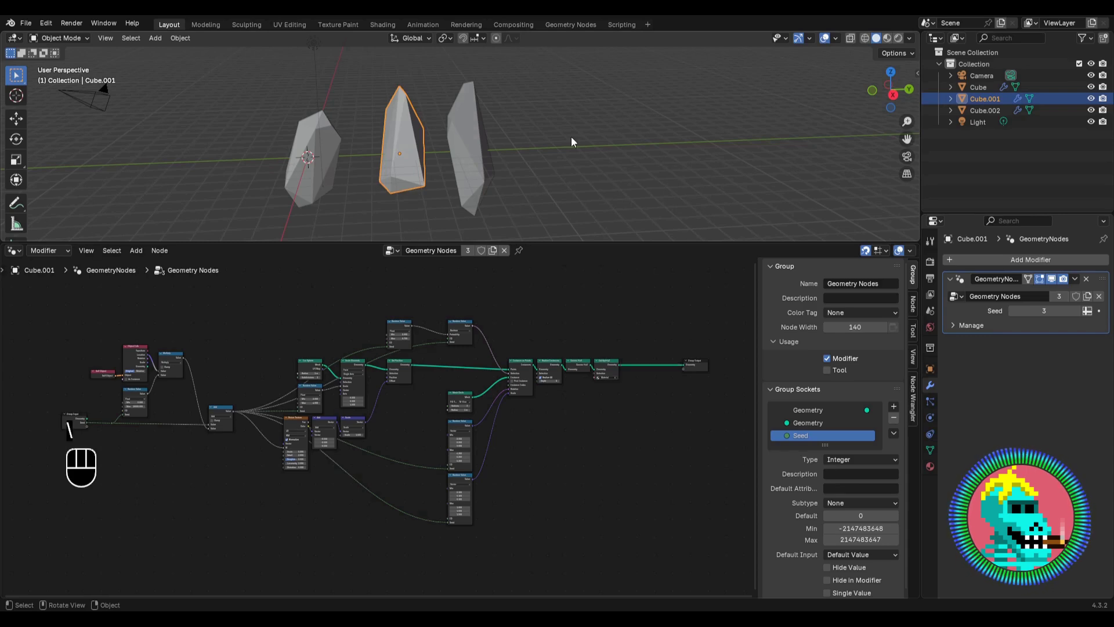
drag(548, 99, 364, 155)
key(Delete)
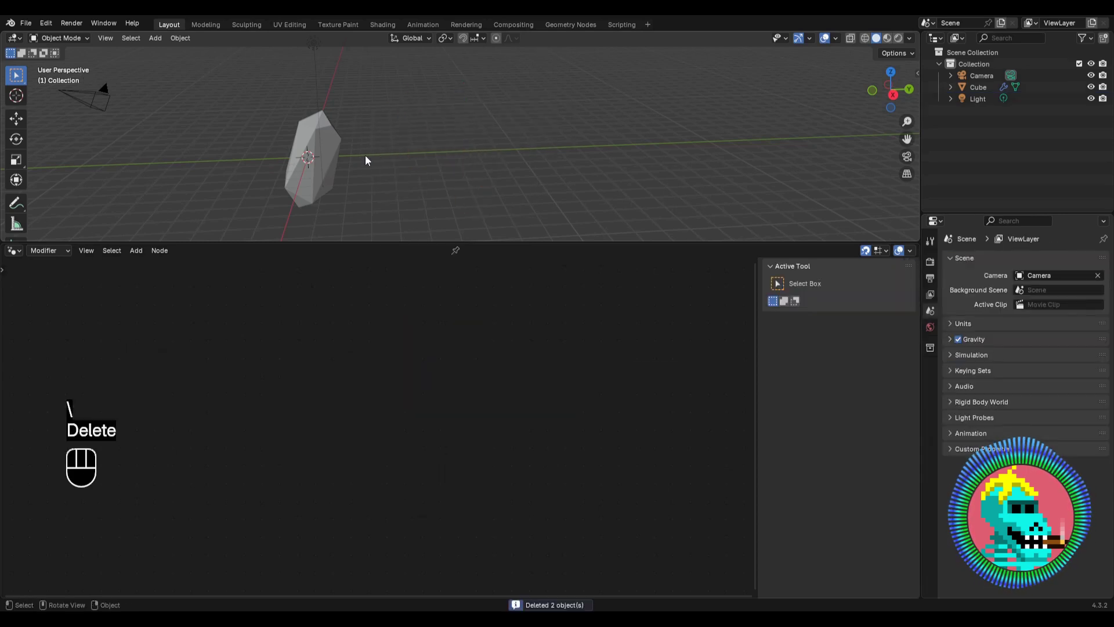
Step: Select the camera, show its transform values and set its location to 0 m on all three axes
middle_drag(365, 155, 395, 138)
click(414, 132)
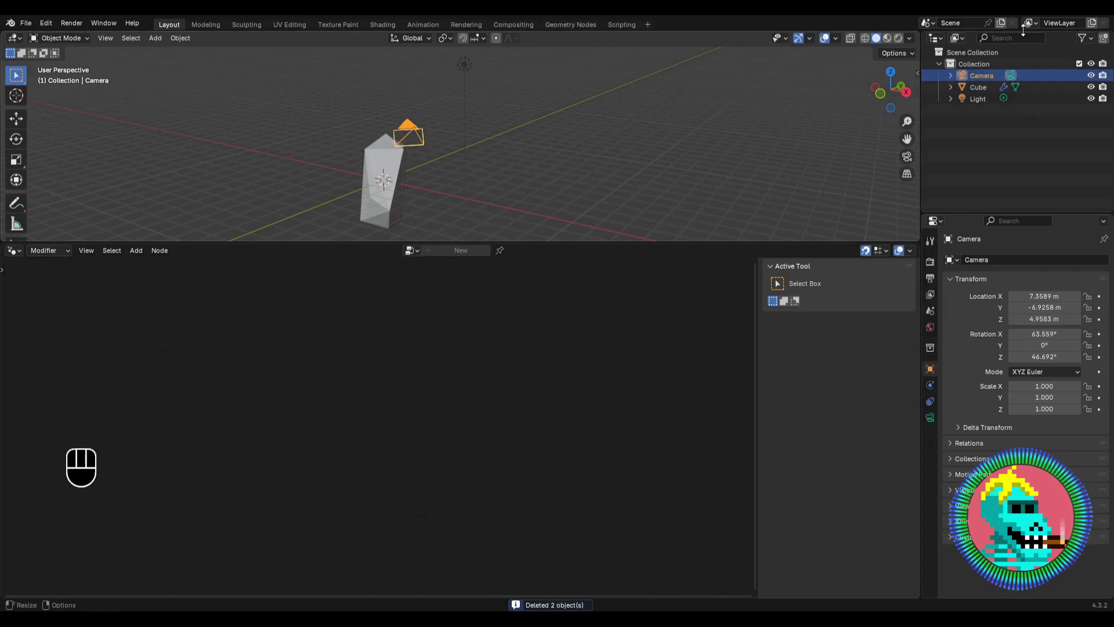
key(n)
drag(845, 99, 842, 121)
text(0)
key(Return)
Step: Set the camera's rotation to 90° on X and 0° on Y and Z
drag(829, 147, 829, 169)
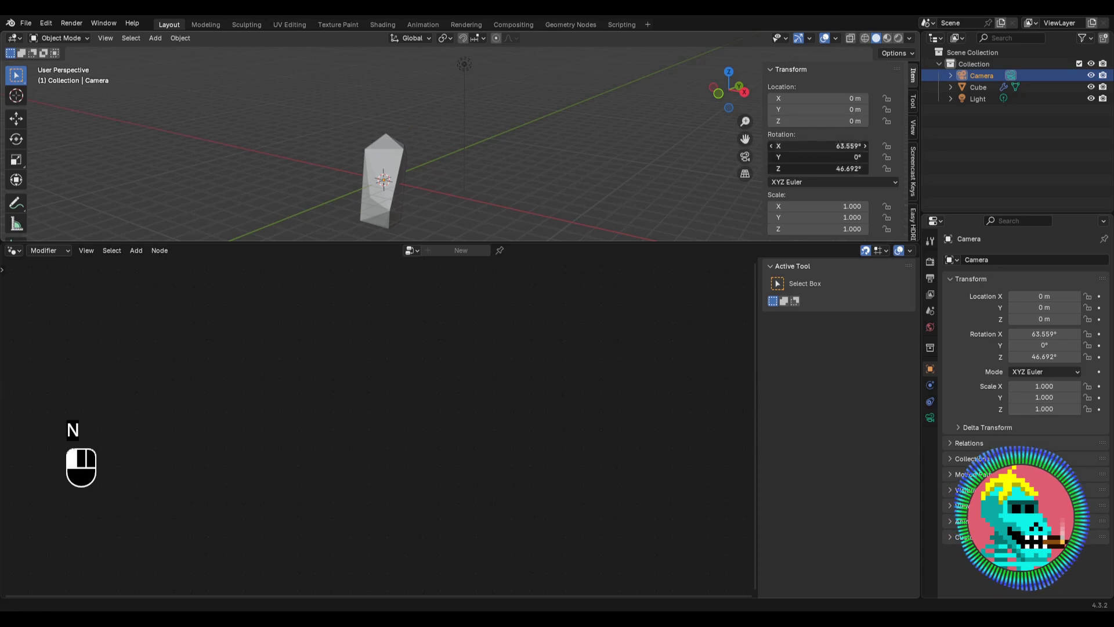
text(0)
key(Return)
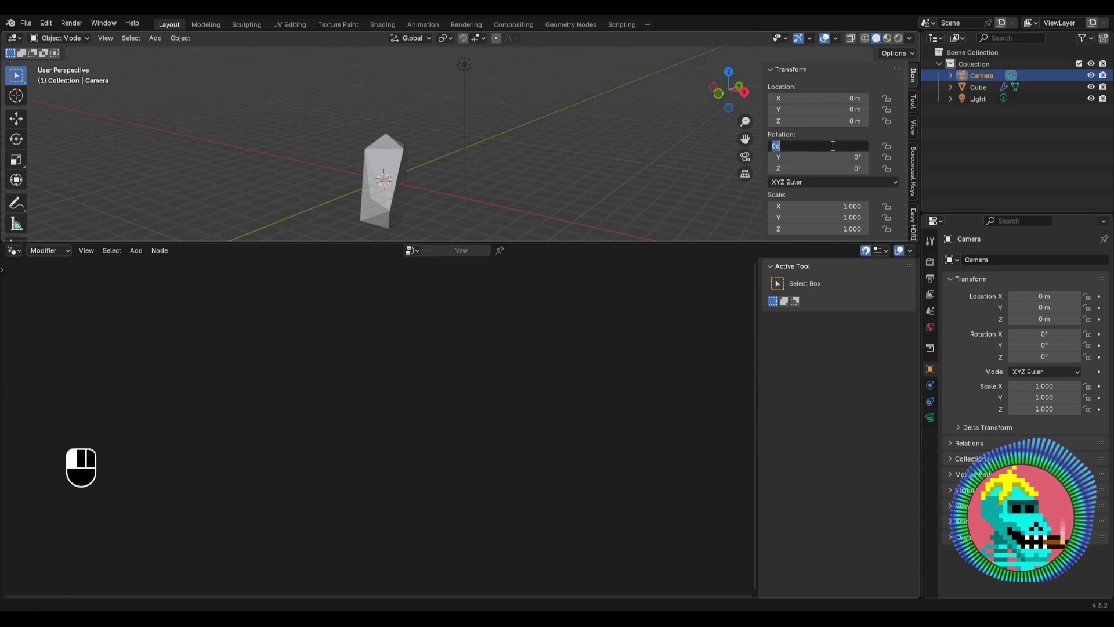
Step: Move the camera back from the crystal along the Y axis to about -8.37 m
key(g)
key(y)
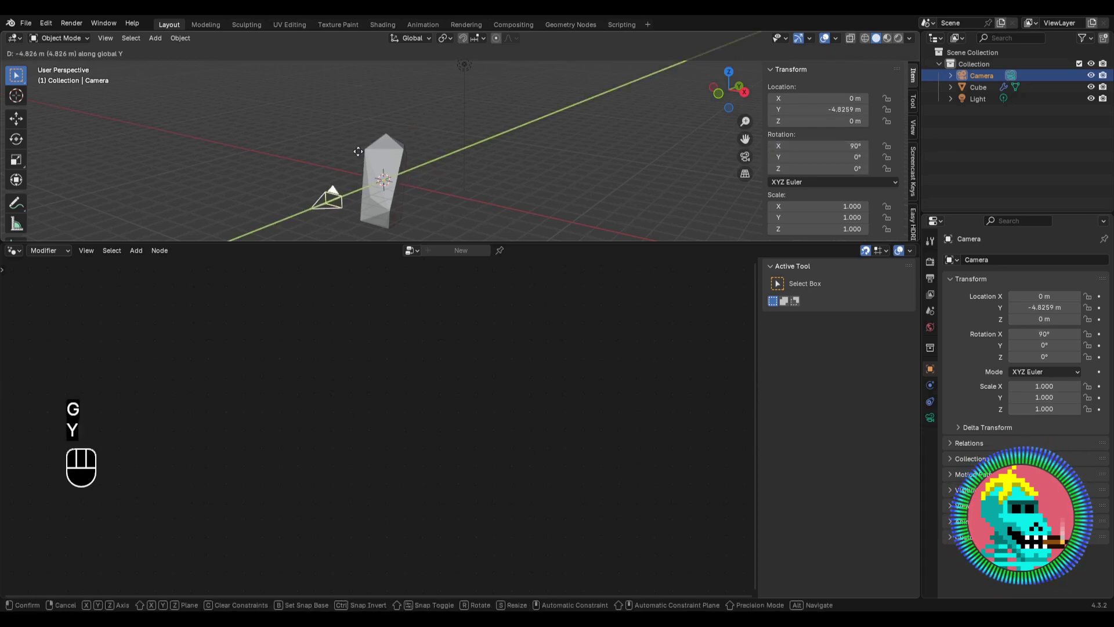
click(325, 165)
shift+middle_drag(328, 165, 395, 123)
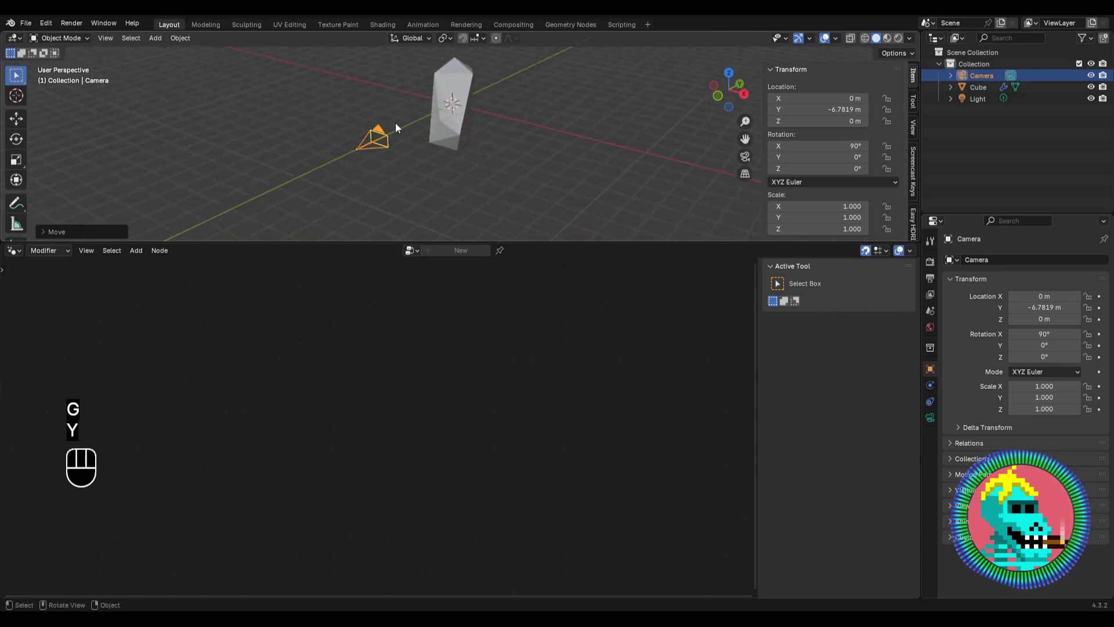
key(g)
key(y)
click(374, 133)
Step: Set the camera as active and pull it back along its local Z axis to about -13.56 m on global Y
right_click(400, 147)
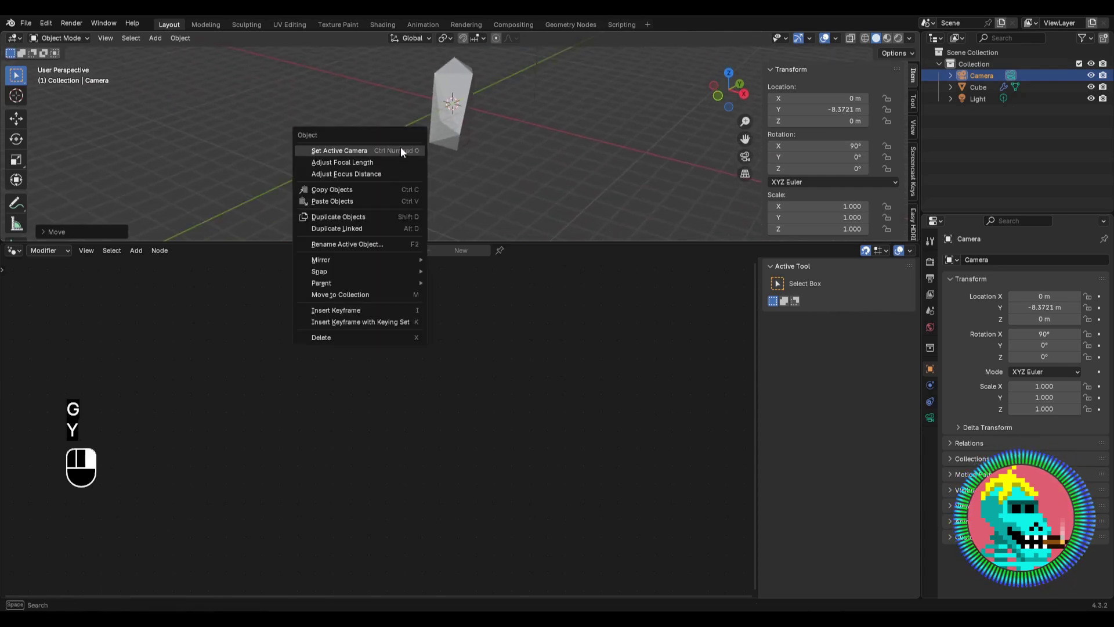
click(401, 147)
scroll(400, 148, down, 4)
key(g)
key(z)
key(z)
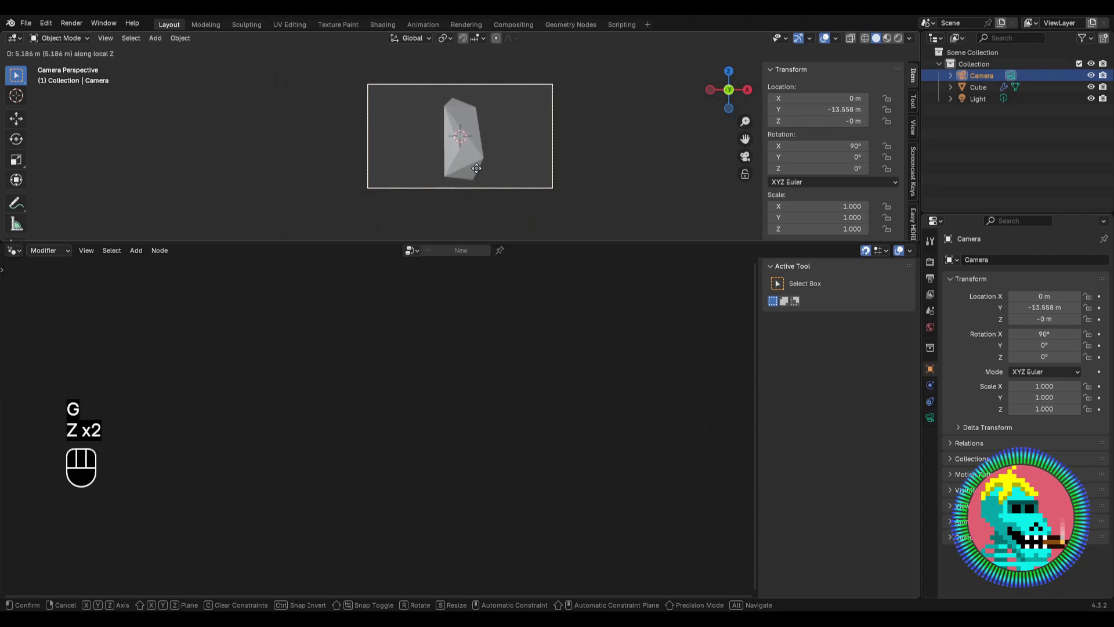
click(477, 168)
scroll(477, 155, up, 2)
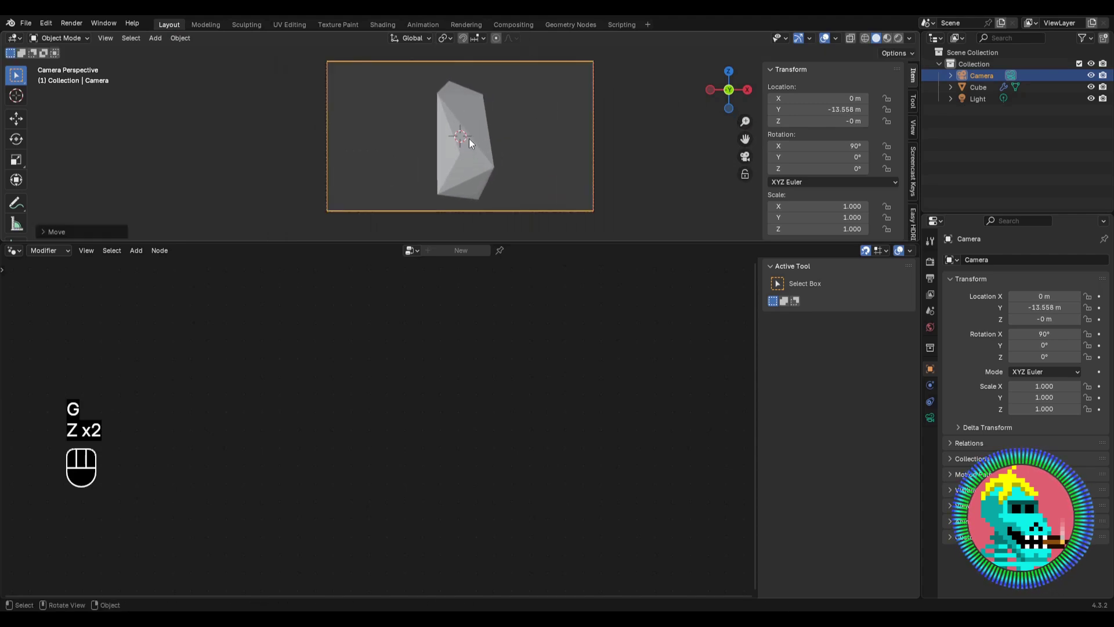
Step: Set the remaining crystal's modifier Seed to 2
click(469, 138)
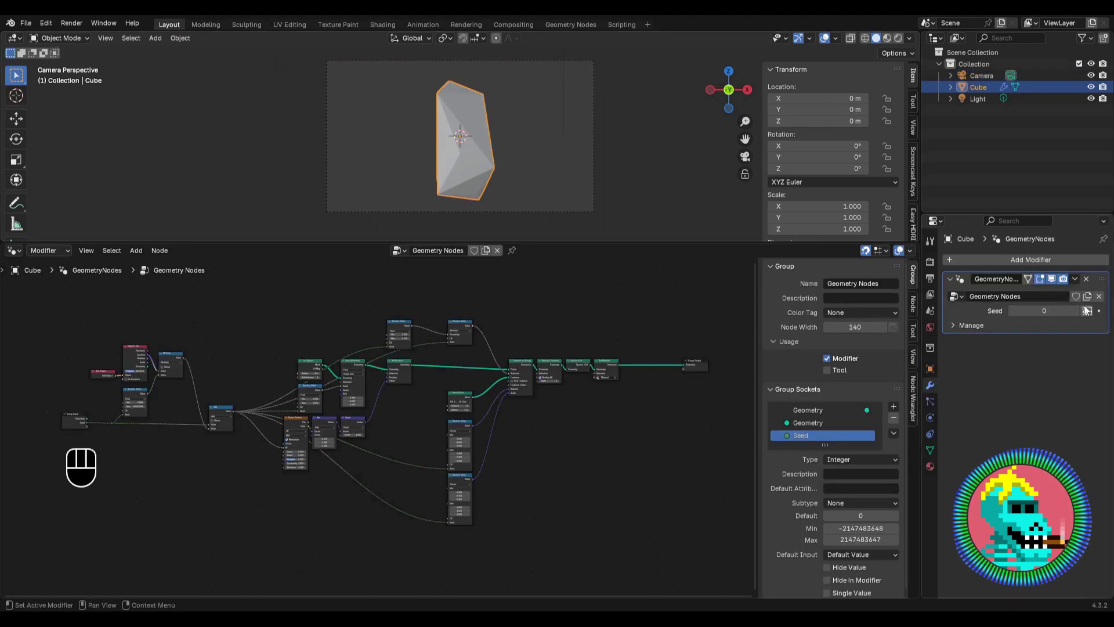
click(1084, 310)
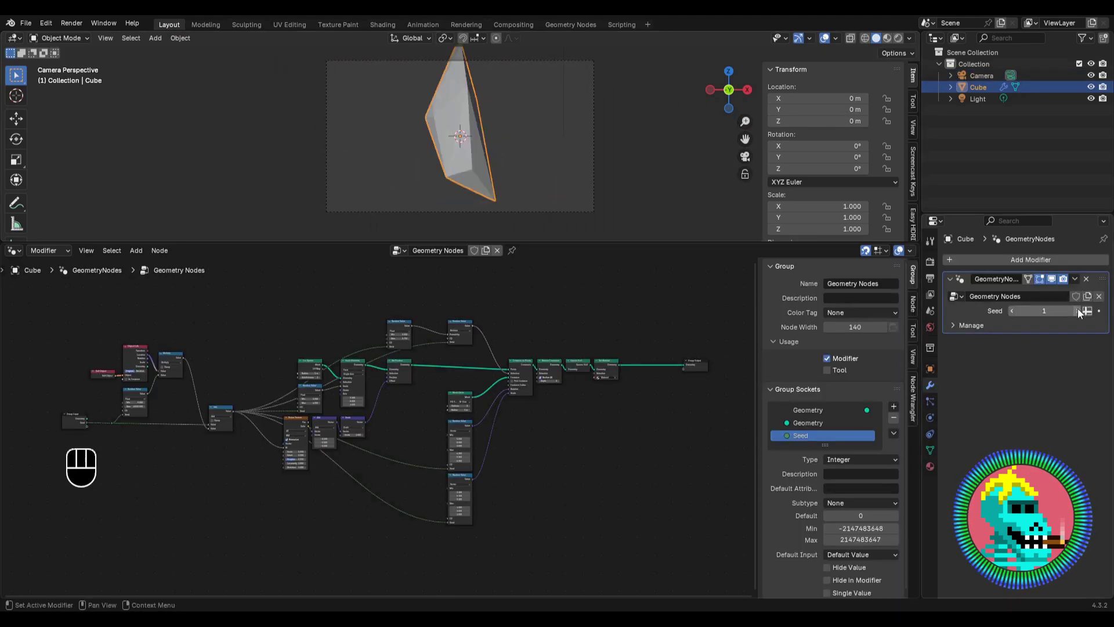
click(1084, 311)
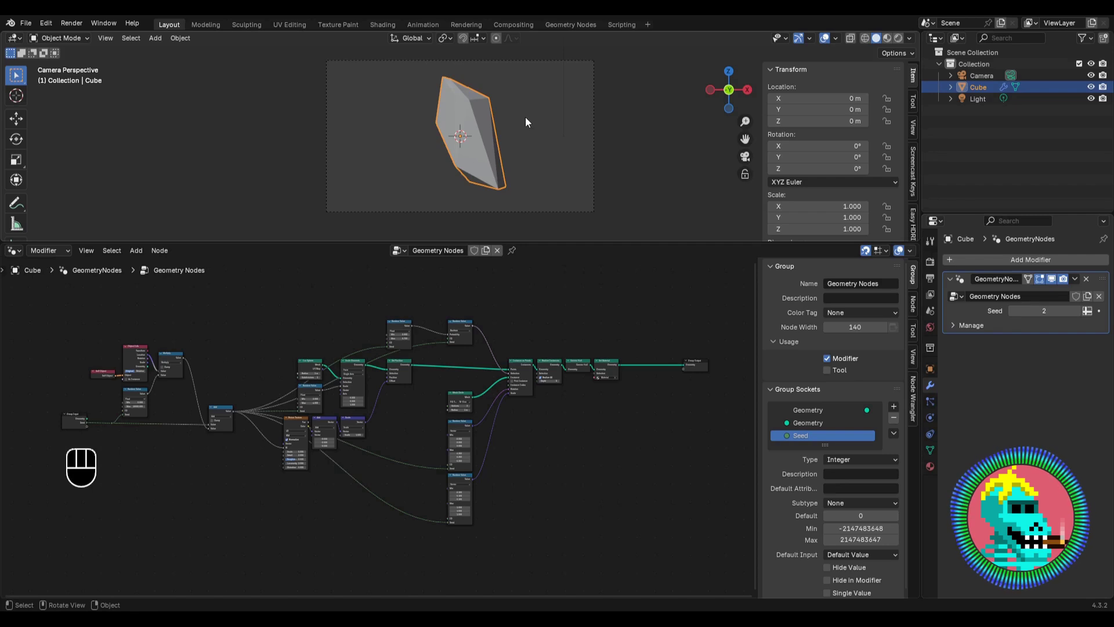
Step: With rendered viewport shading on, set the light's X and Y location to 0 m and its rotation to 0° on all axes
click(569, 90)
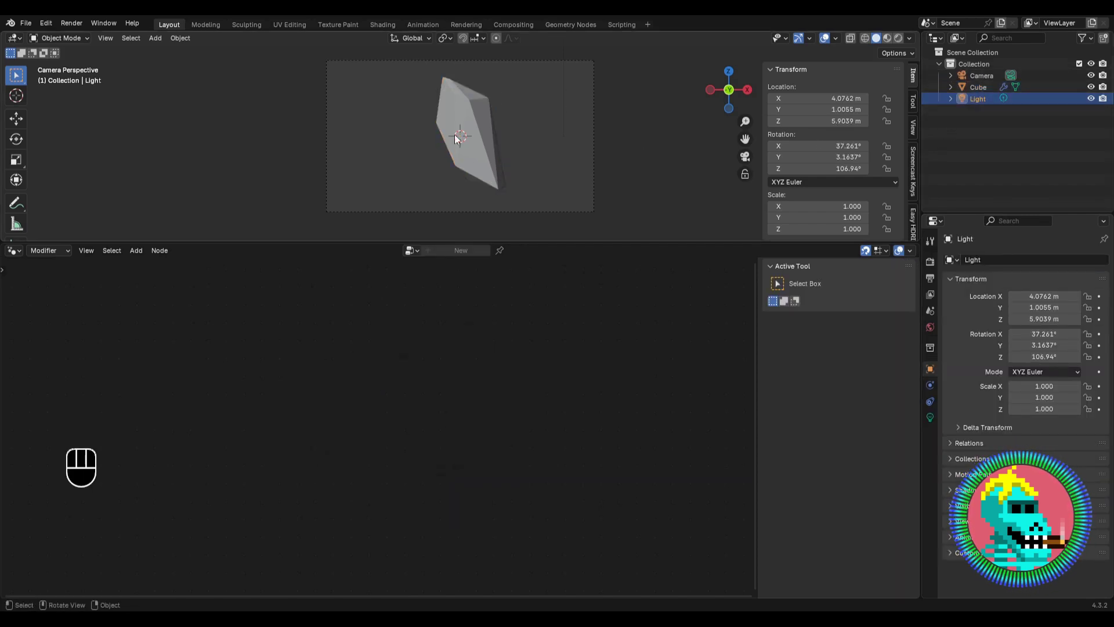
click(898, 38)
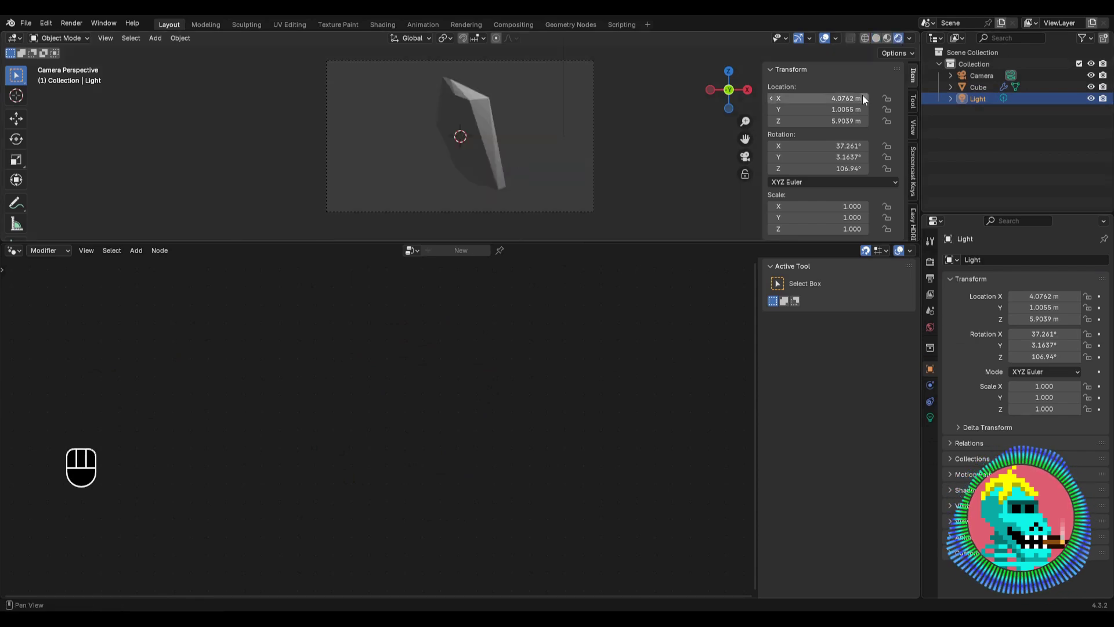
text(0)
key(Return)
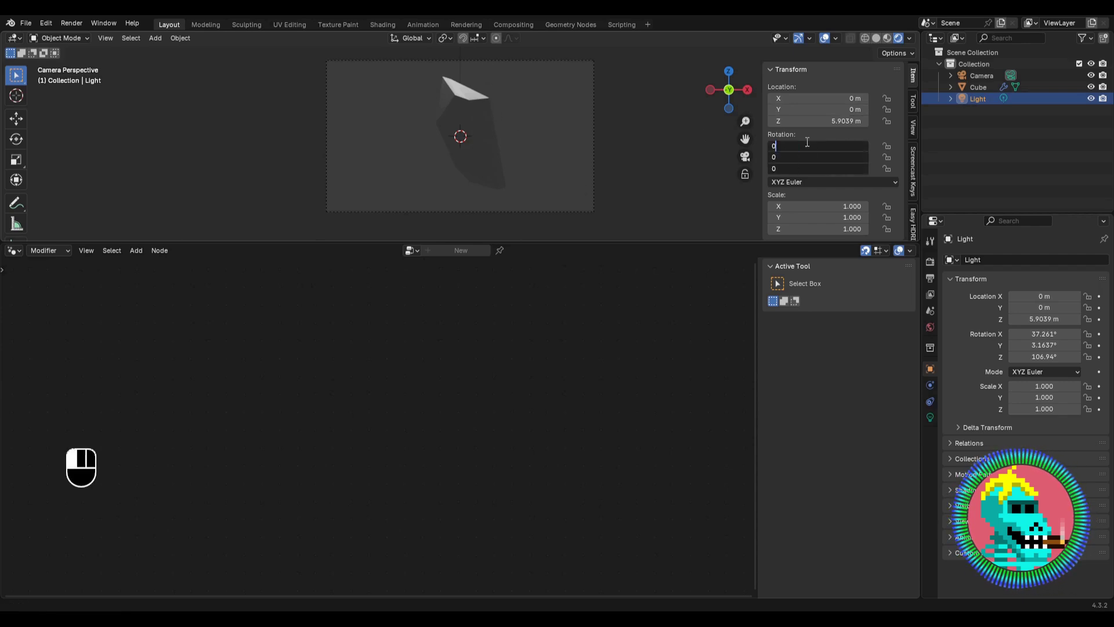
key(Return)
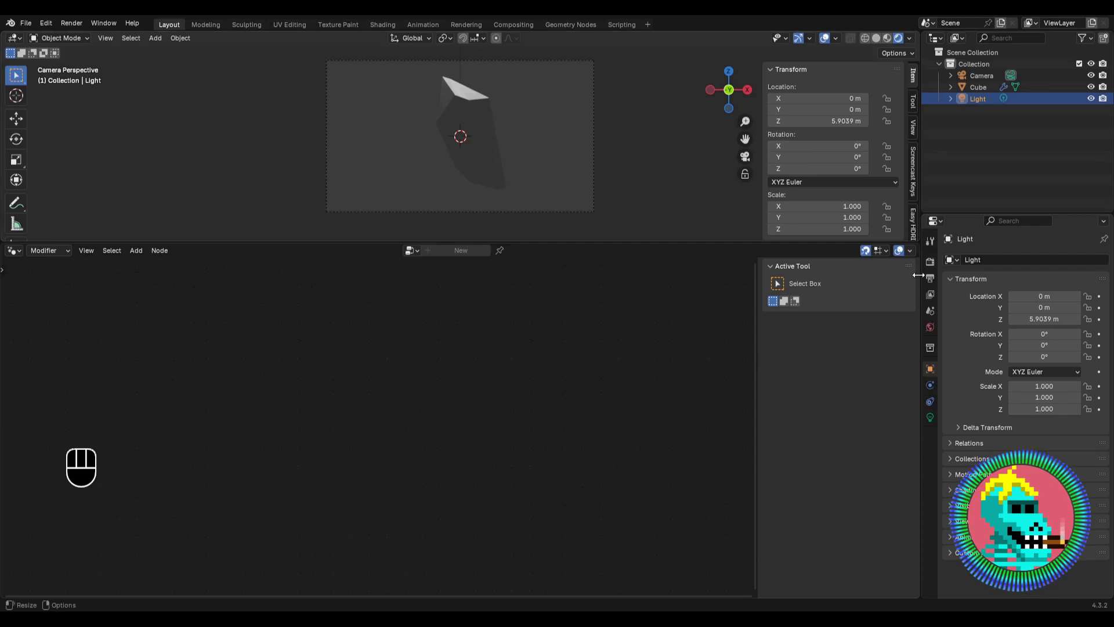
Step: Change the light's type to Area
click(930, 417)
click(1083, 312)
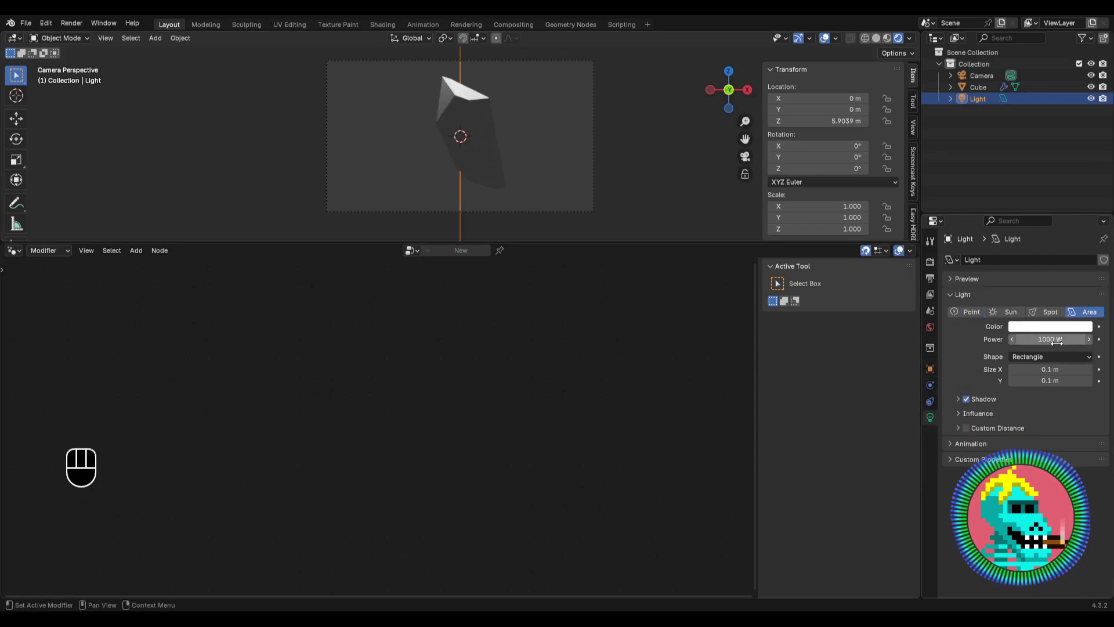
Step: Switch the scene's render engine to Cycles and its device to GPU Compute
click(930, 262)
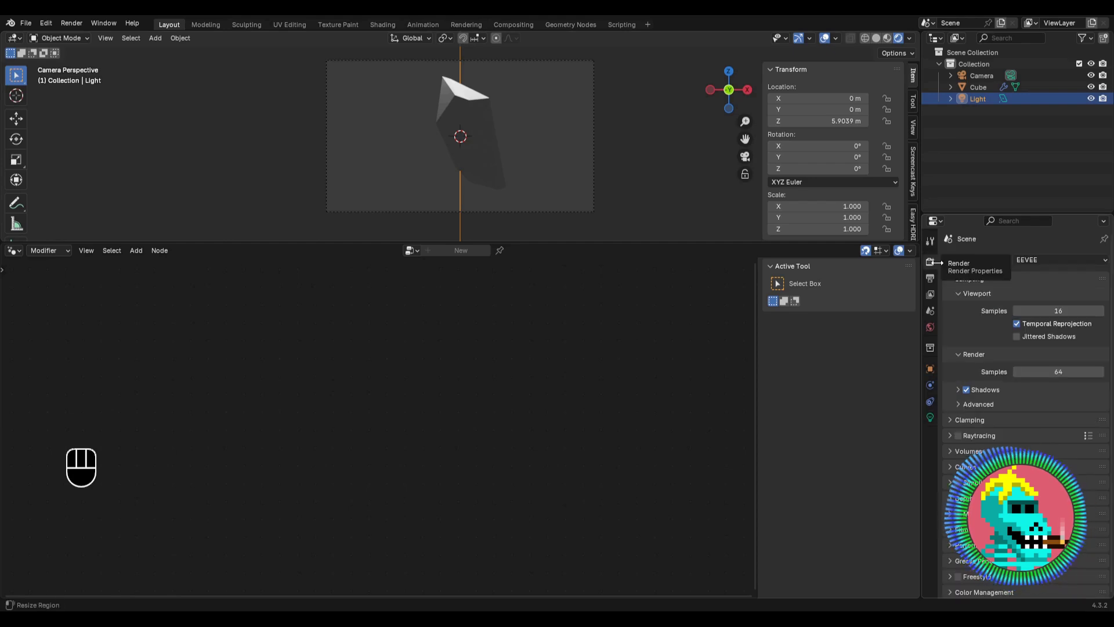
click(1030, 258)
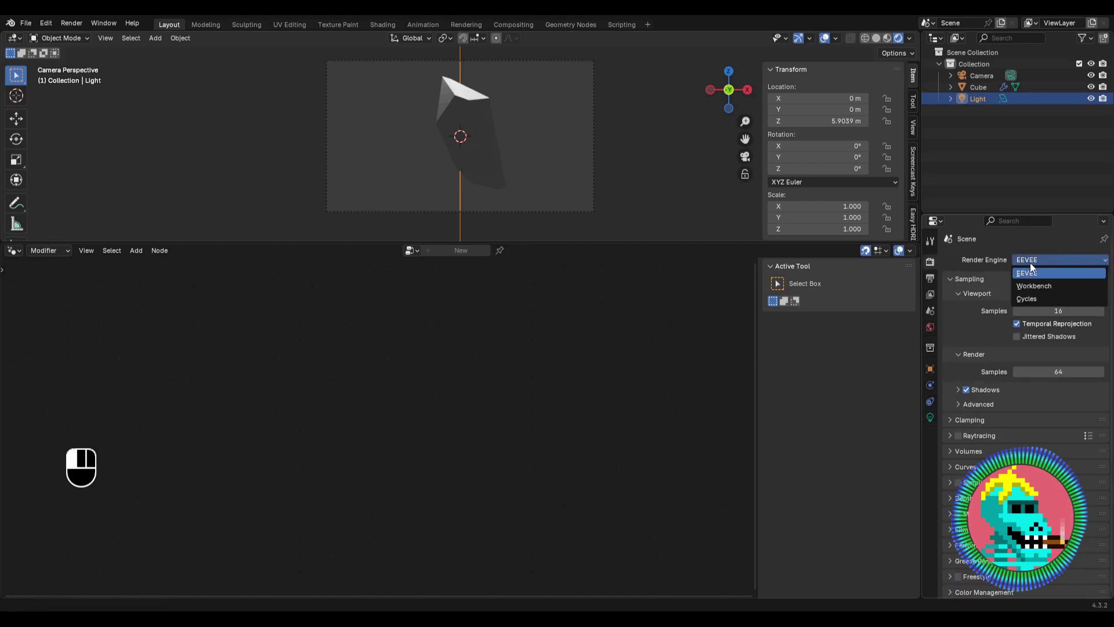
click(1028, 298)
click(1039, 289)
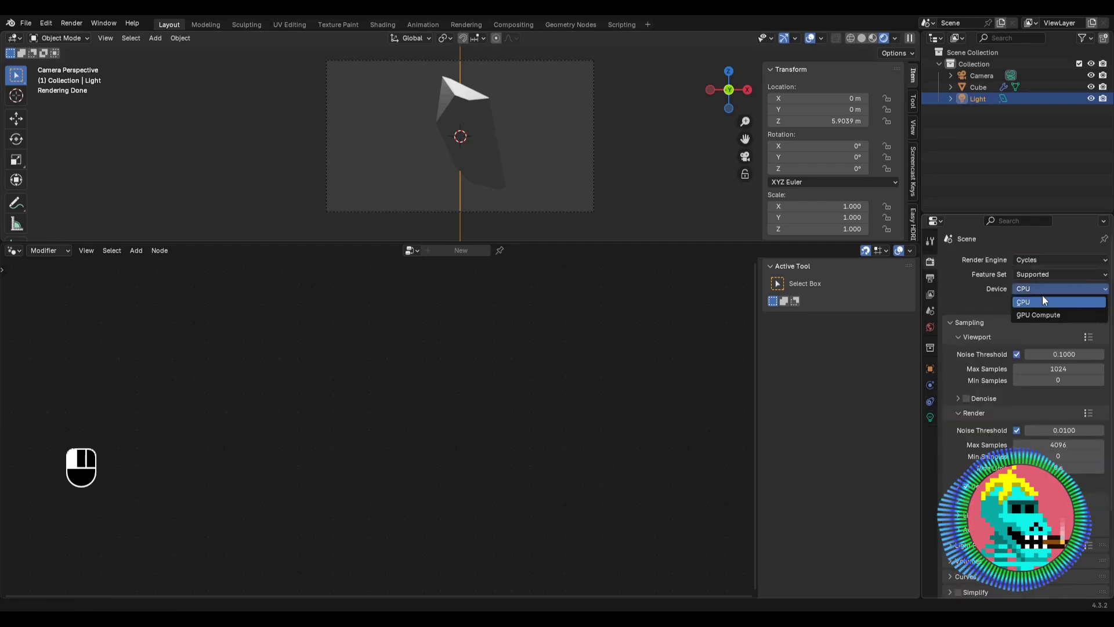
click(1039, 314)
Step: Set max samples to 100 for both viewport and render, and enable viewport denoising
click(1057, 368)
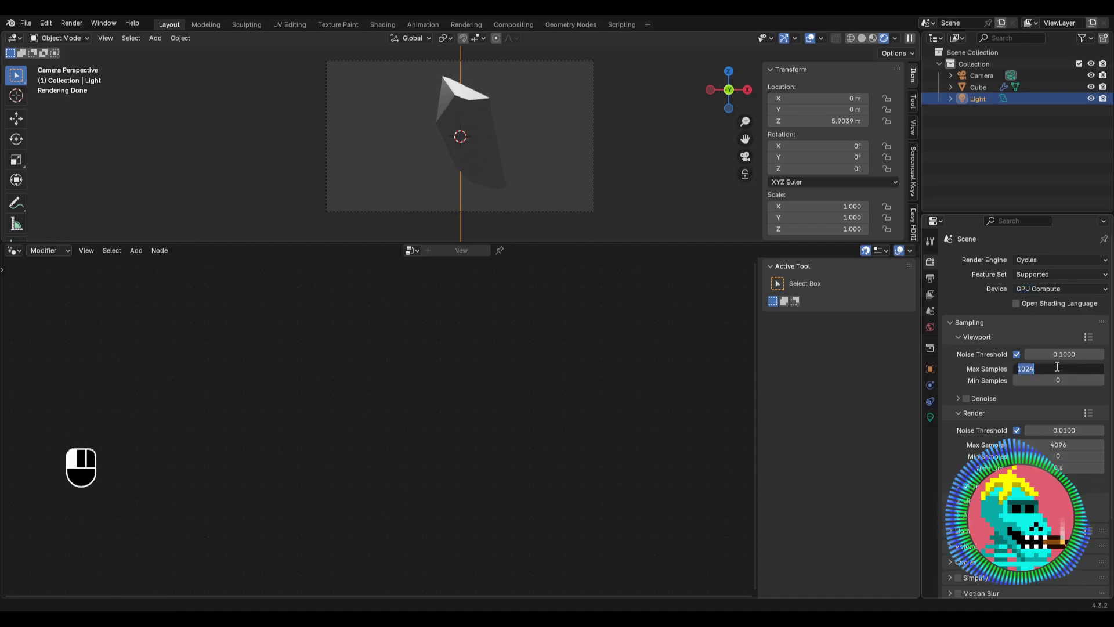
text(100)
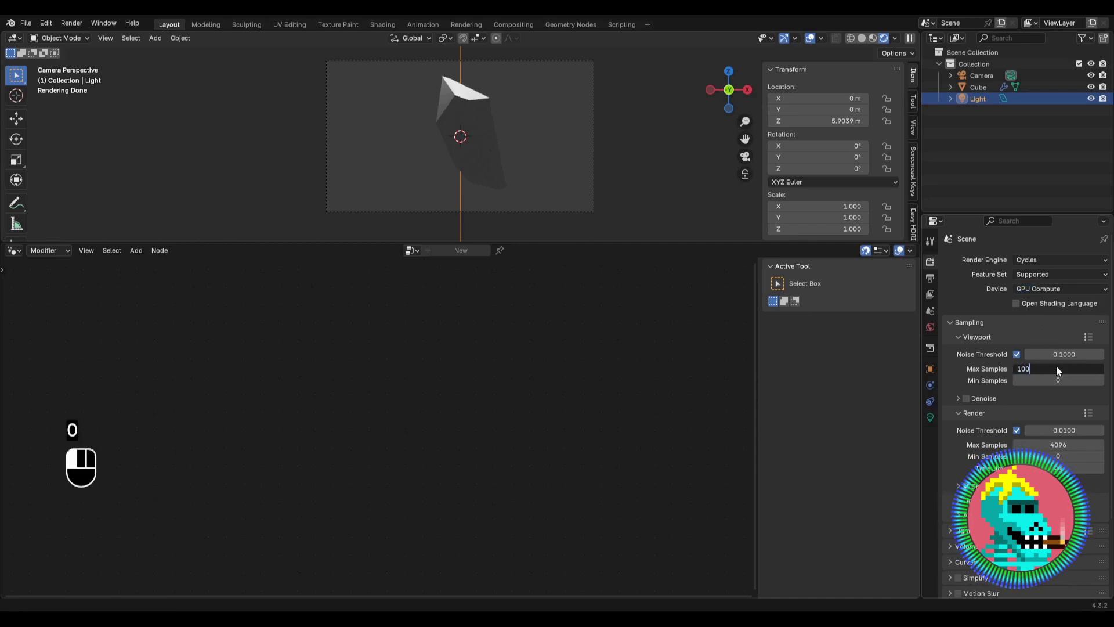
key(Return)
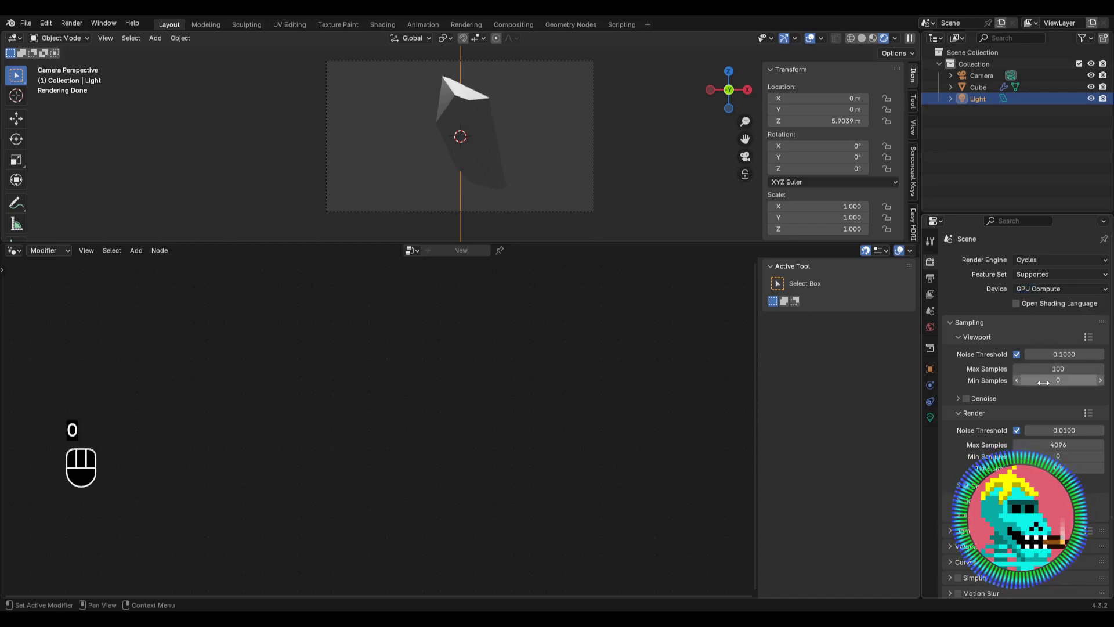
click(966, 398)
click(1045, 441)
text(100)
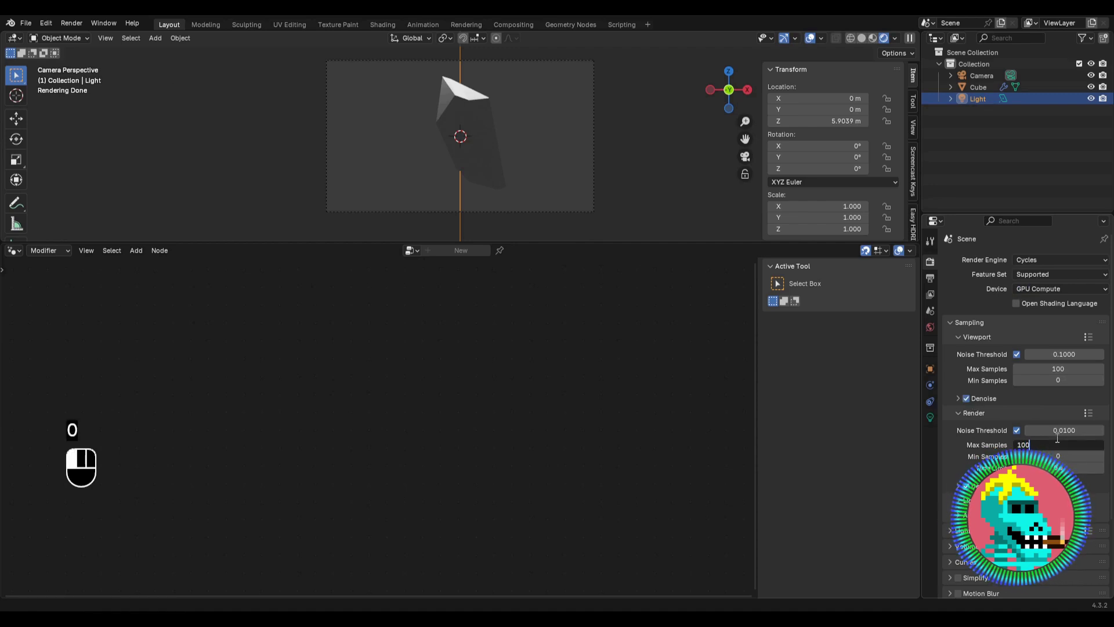
key(Return)
Step: Set all light path max bounces to 50, from Total through Transparent
scroll(1017, 417, down, 4)
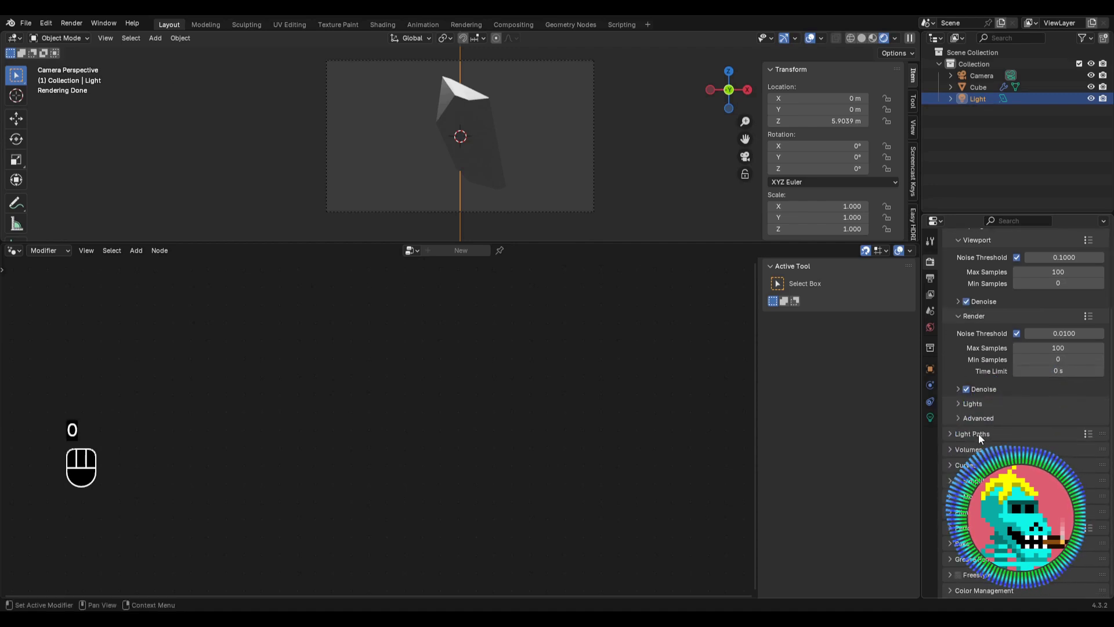
scroll(986, 418, down, 4)
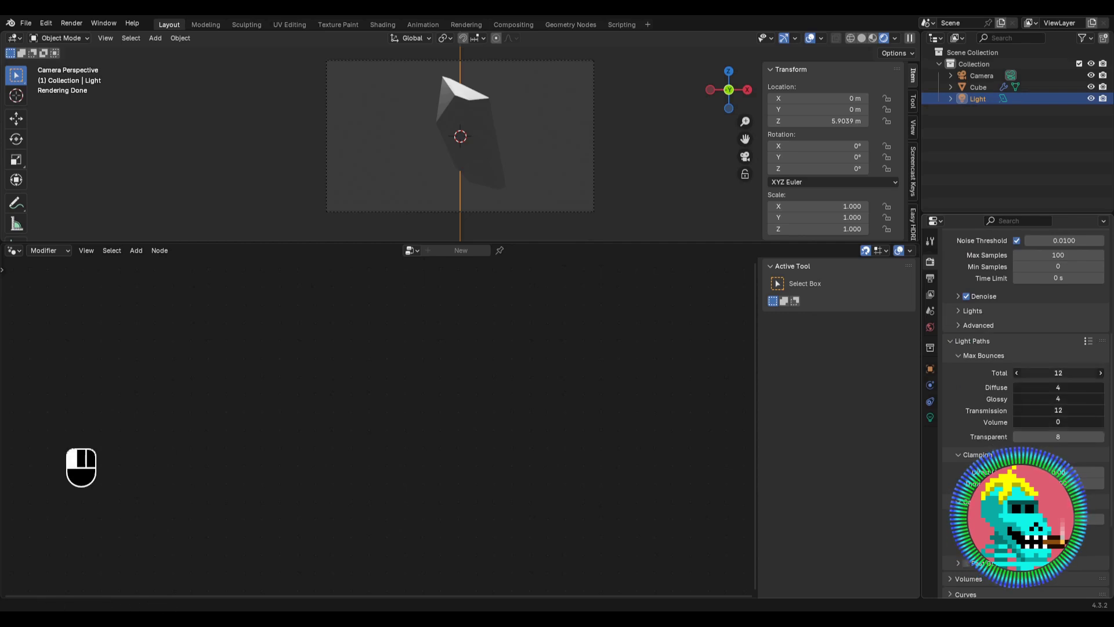
click(1031, 372)
text(50)
key(Return)
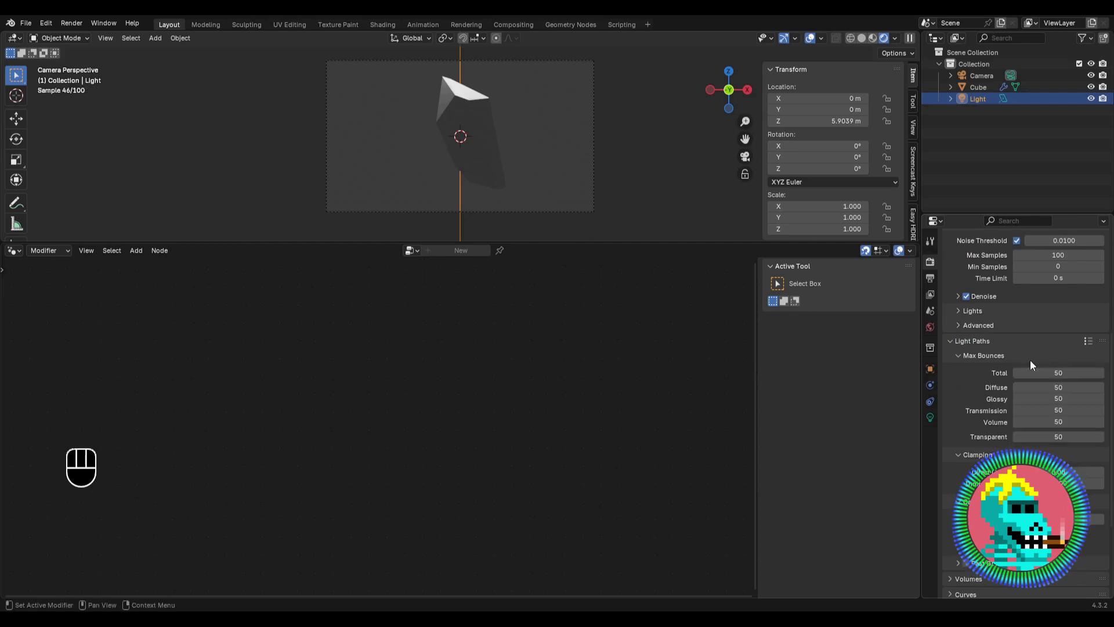
click(1004, 355)
Step: Choose a higher-contrast look in the scene's color management
scroll(990, 429, down, 2)
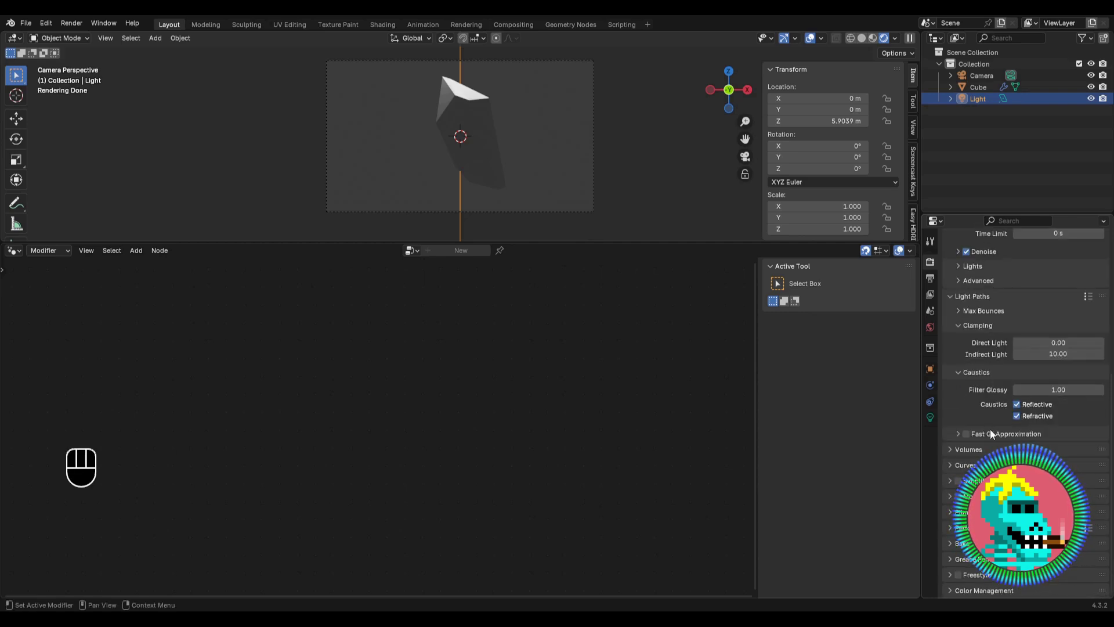
click(982, 586)
scroll(982, 583, down, 5)
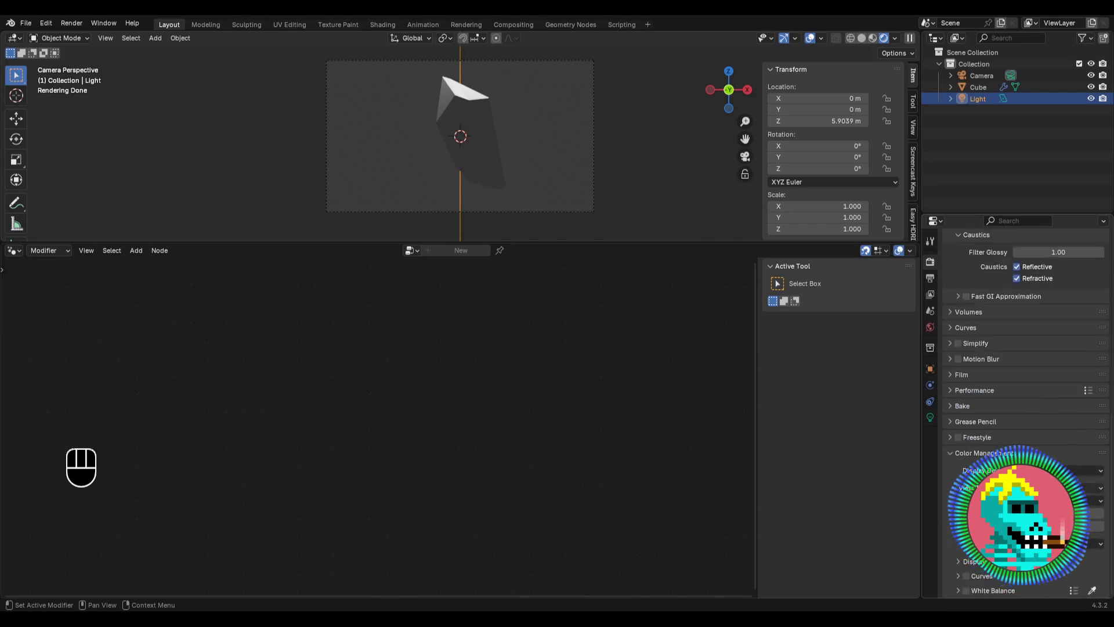
click(1051, 513)
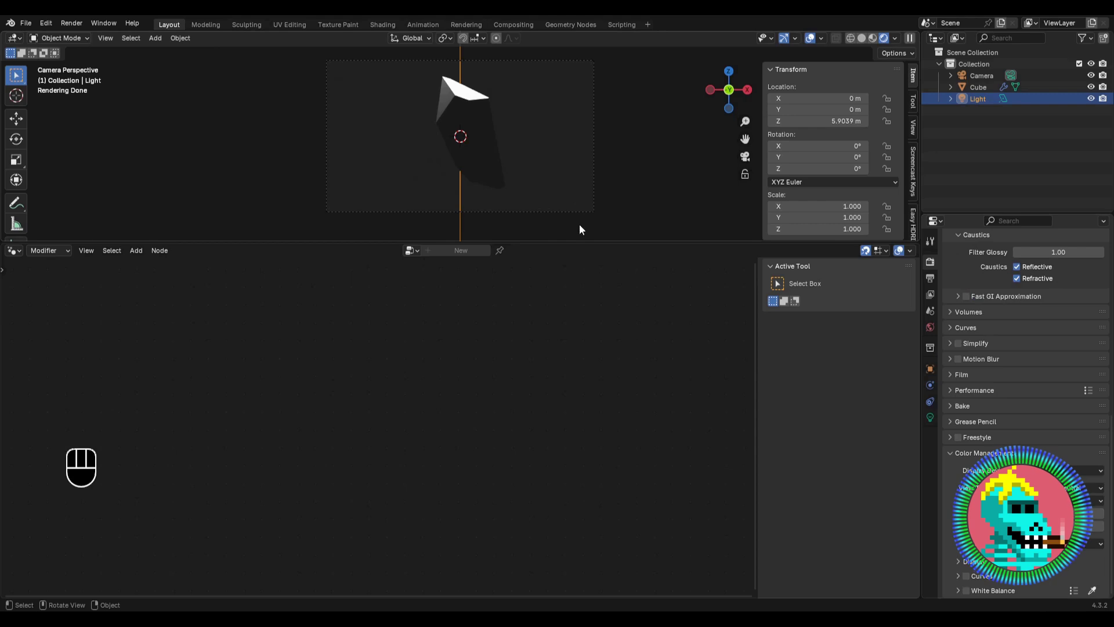
Step: Enlarge the 3D viewport with its sidebar hidden, and show the crystal's material in the Shader Editor
drag(589, 240, 590, 349)
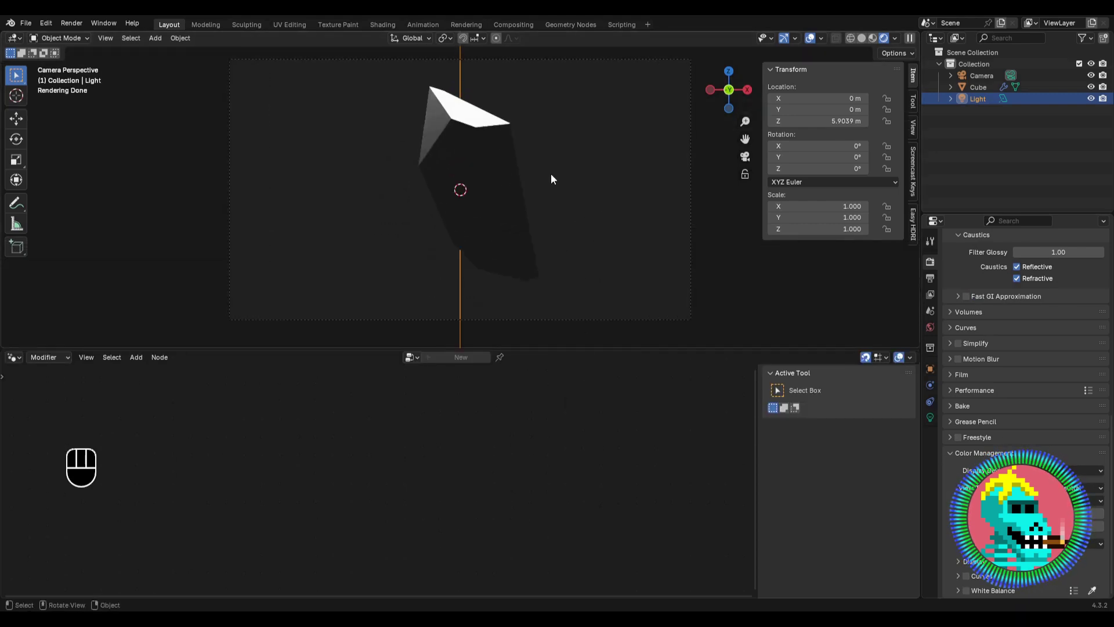
key(n)
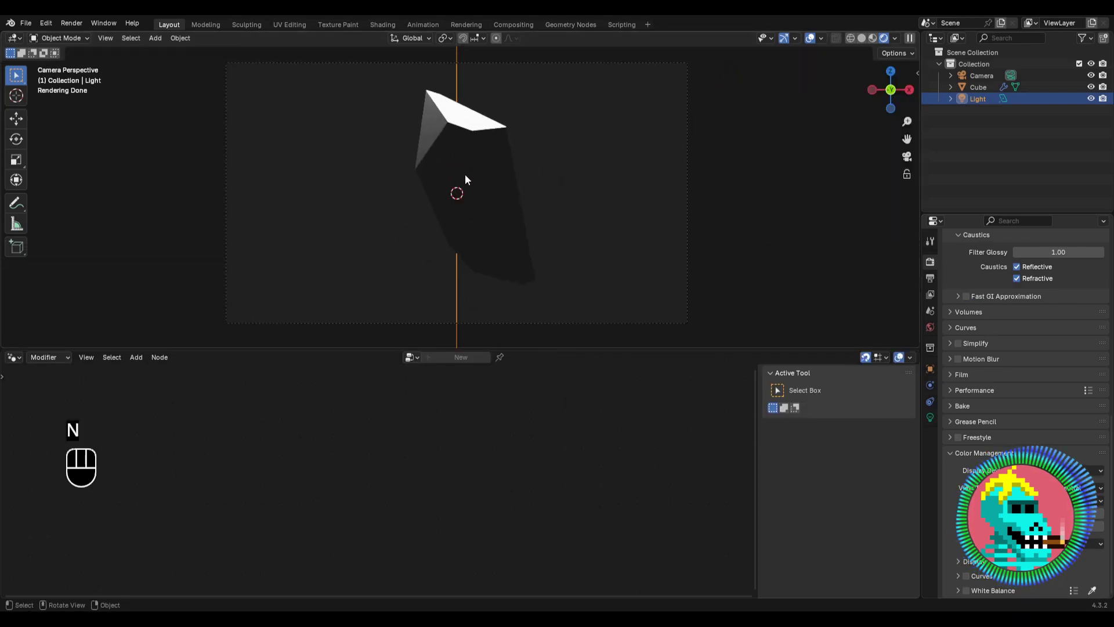
click(479, 147)
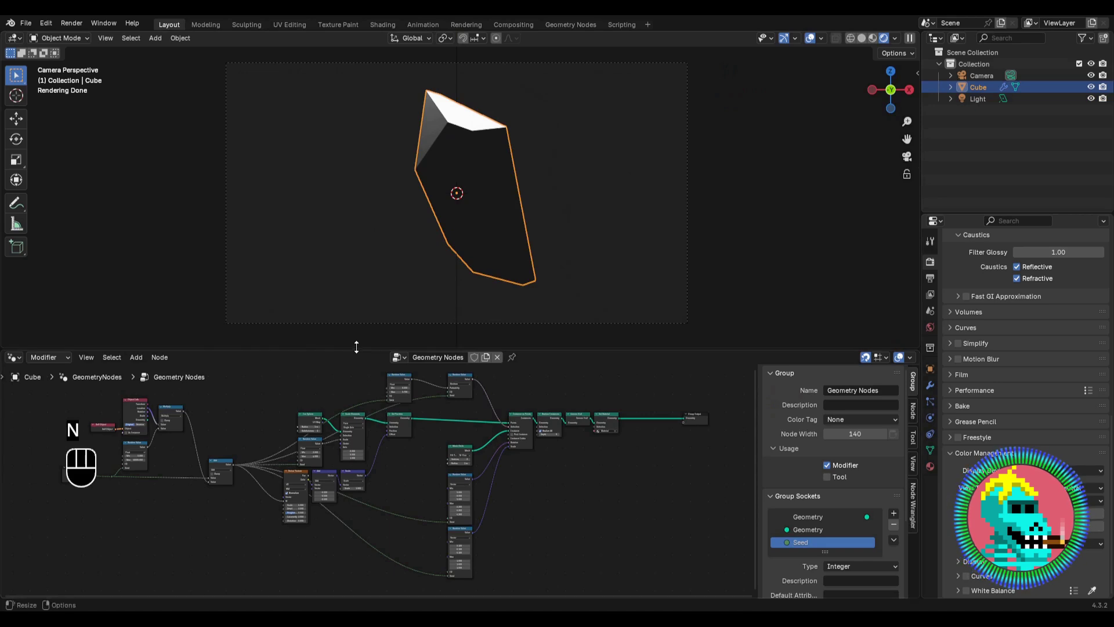
click(15, 358)
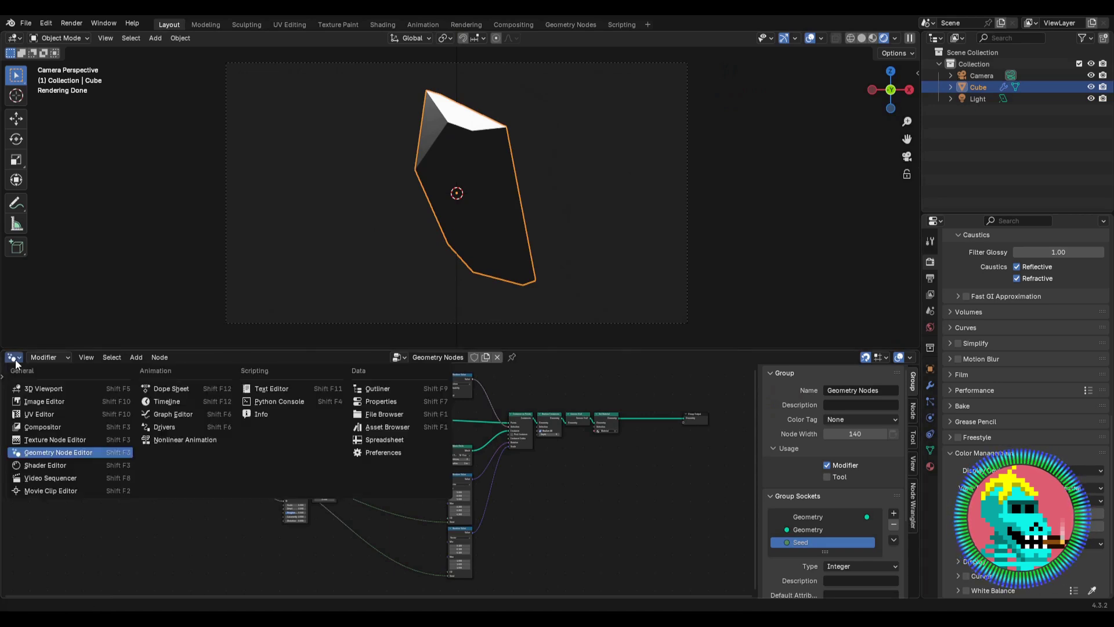
click(47, 460)
Step: Set the Principled BSDF's Transmission Weight to 1.000
middle_drag(291, 438, 394, 425)
scroll(404, 422, up, 4)
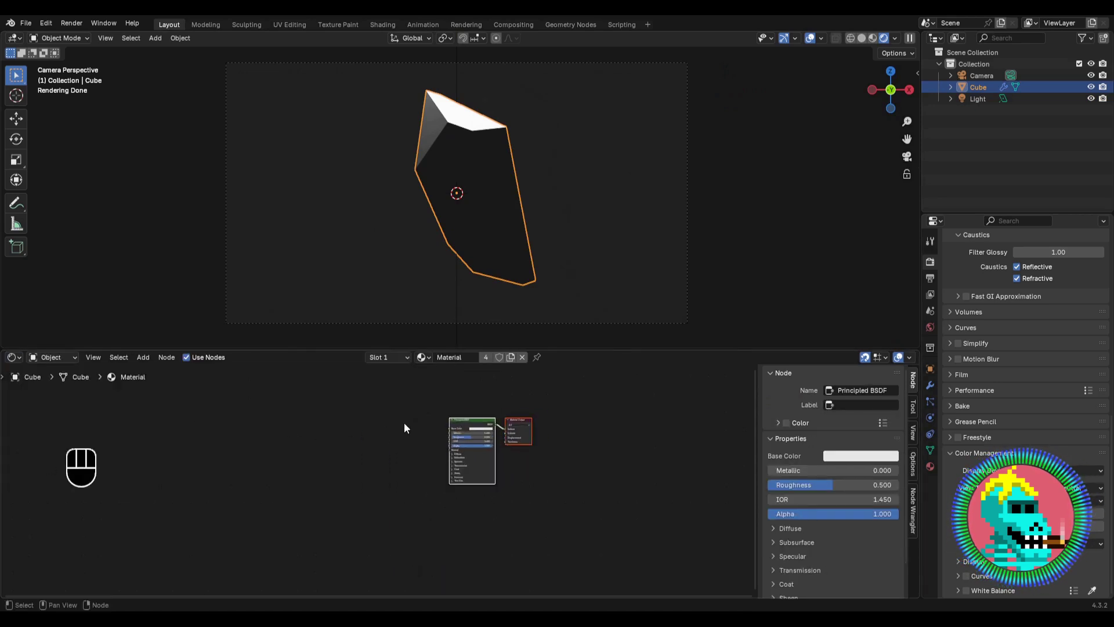
scroll(400, 425, up, 4)
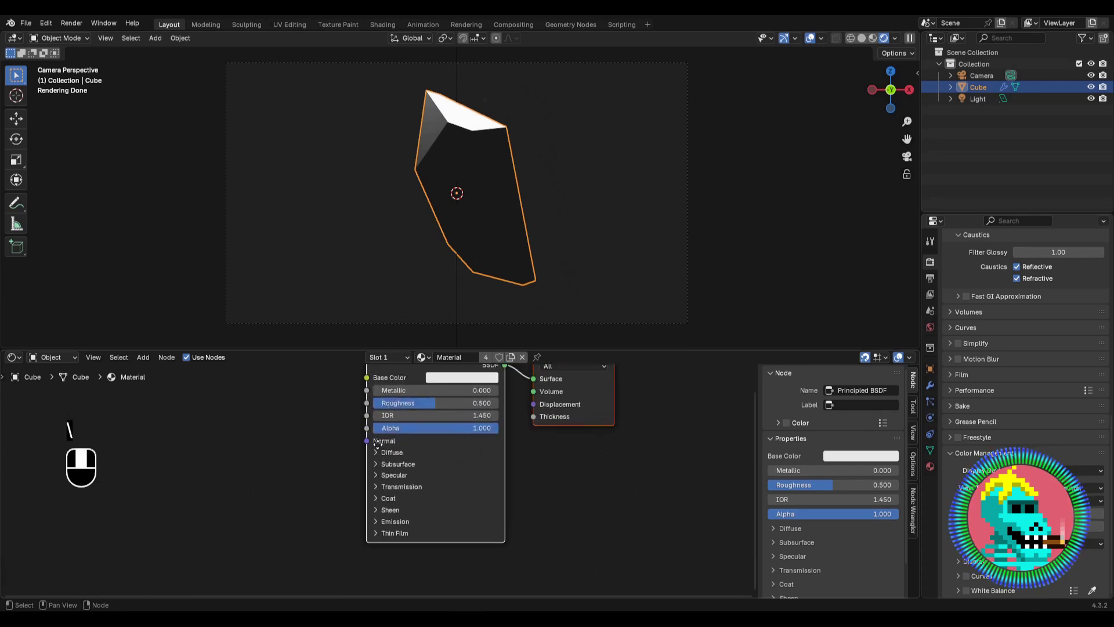
drag(553, 351, 540, 321)
scroll(418, 410, up, 1)
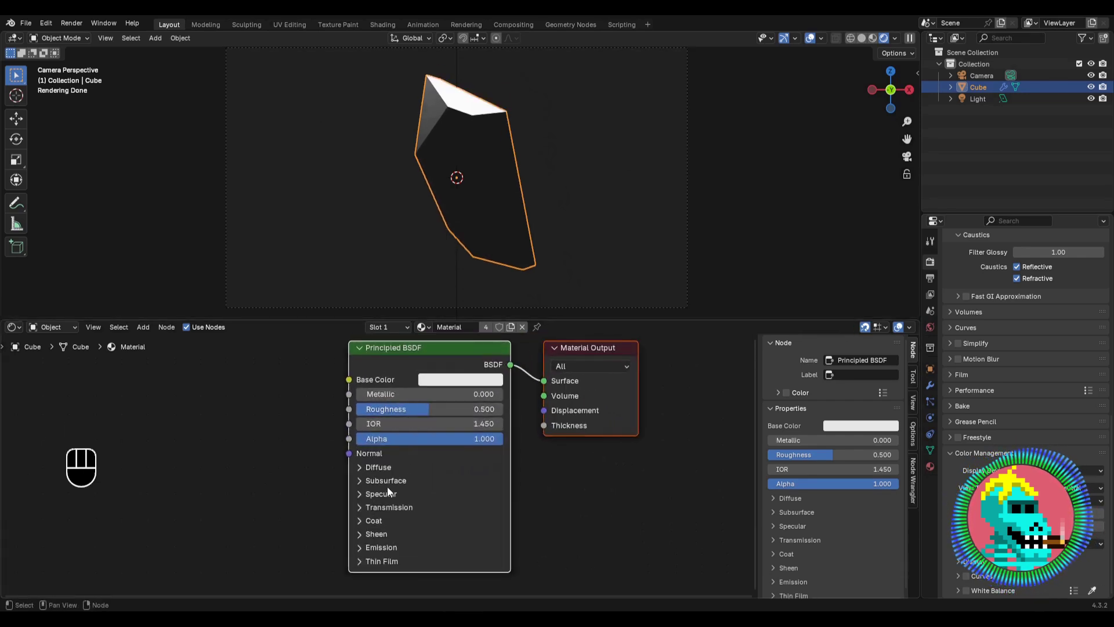
click(381, 503)
middle_drag(381, 504, 417, 459)
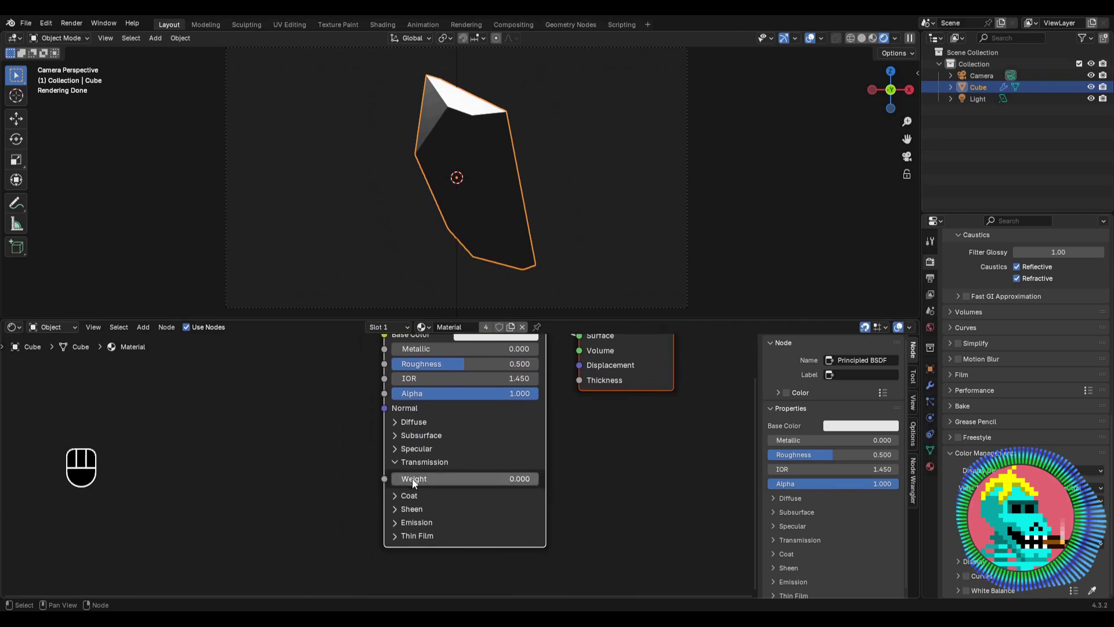
drag(413, 480, 536, 479)
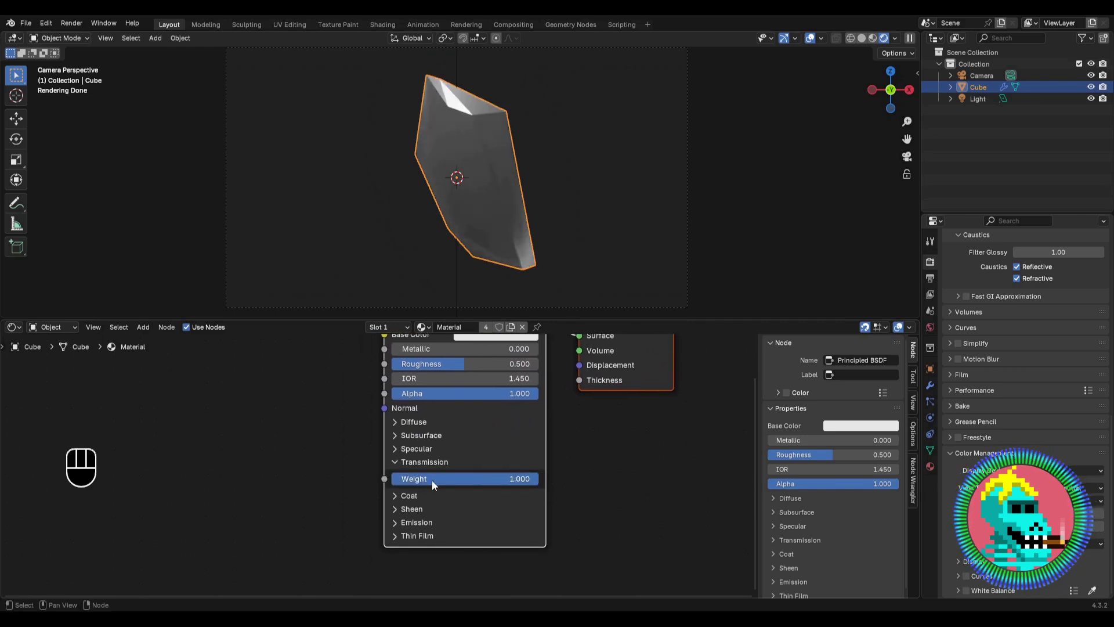
Step: Set the Principled BSDF's Thin Film Thickness to 100 nm
scroll(431, 480, up, 3)
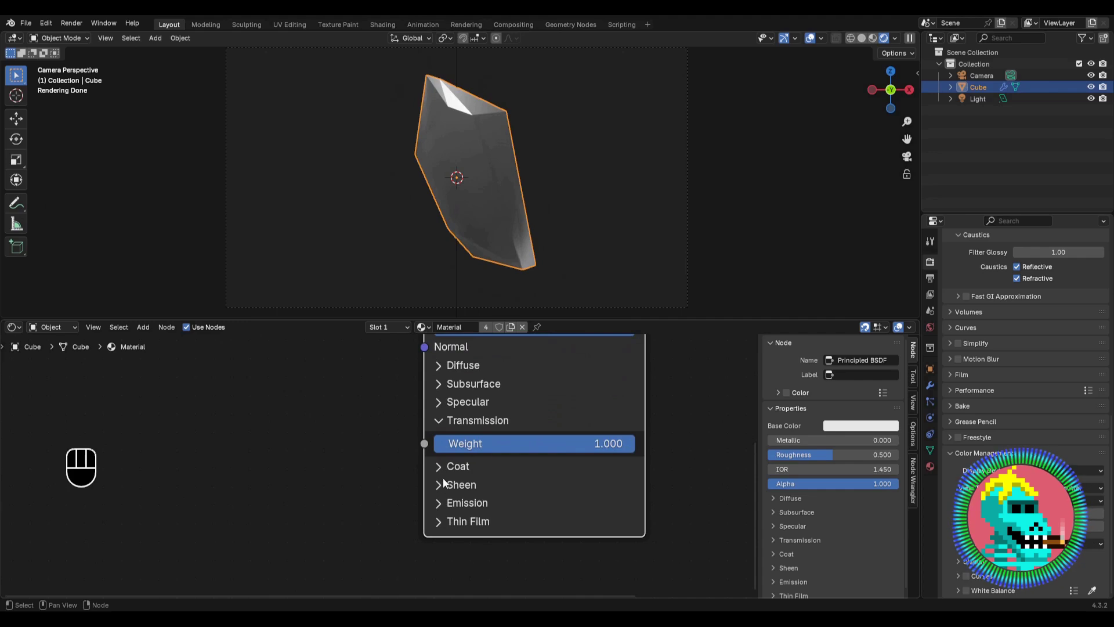
click(445, 517)
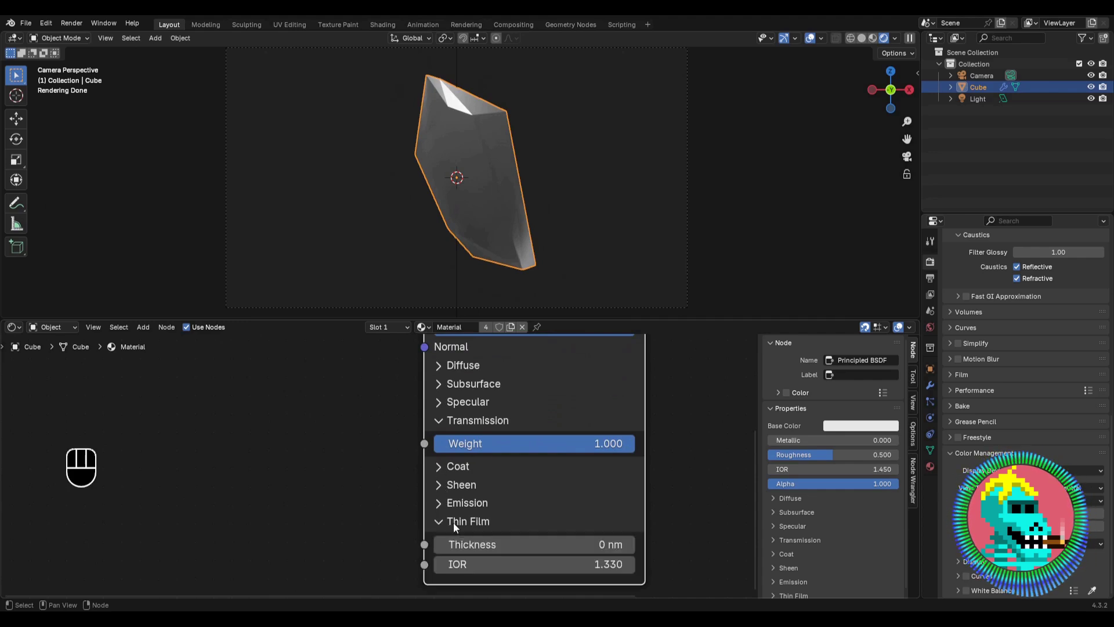
middle_drag(453, 522, 444, 496)
click(444, 497)
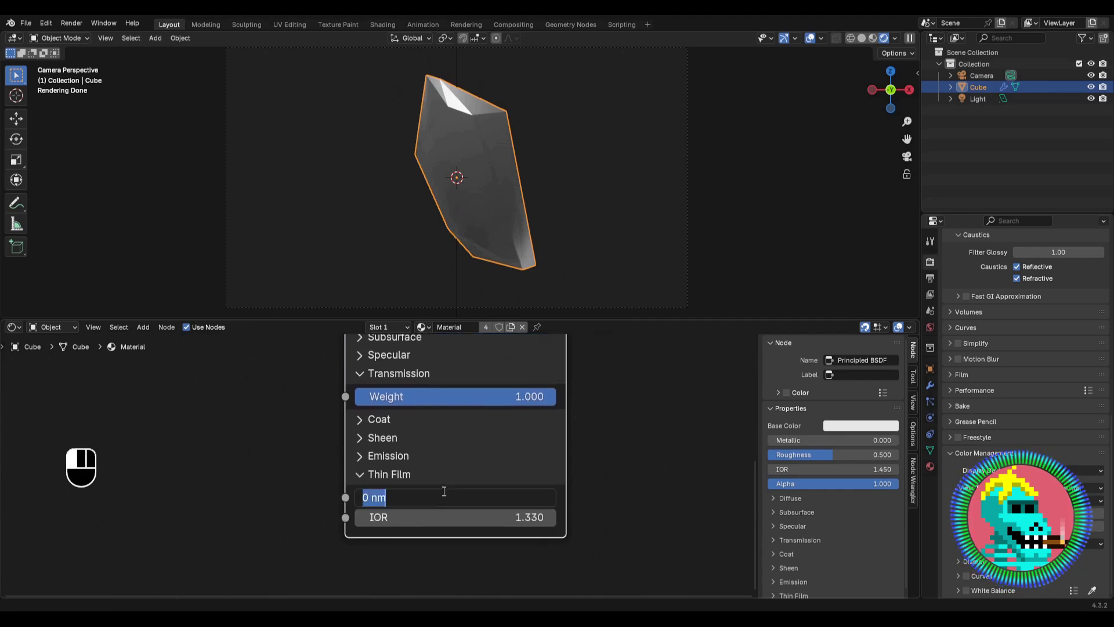
key(Return)
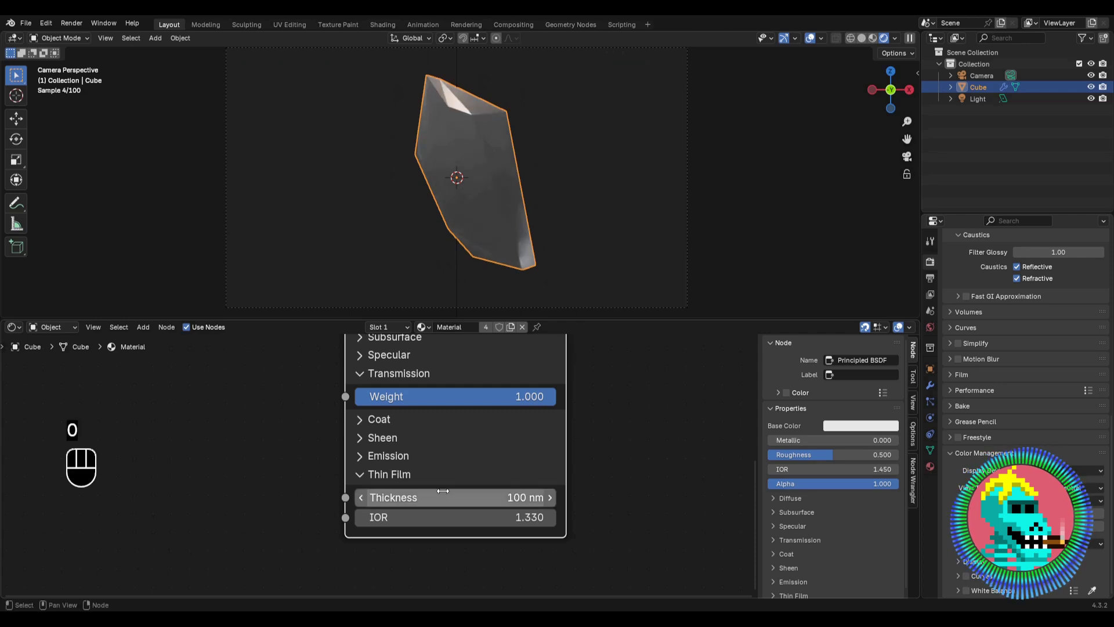
Step: Add a Layer Weight node with its Facing output feeding the Principled BSDF's Base Color, placed well ahead of the shader
scroll(400, 475, down, 3)
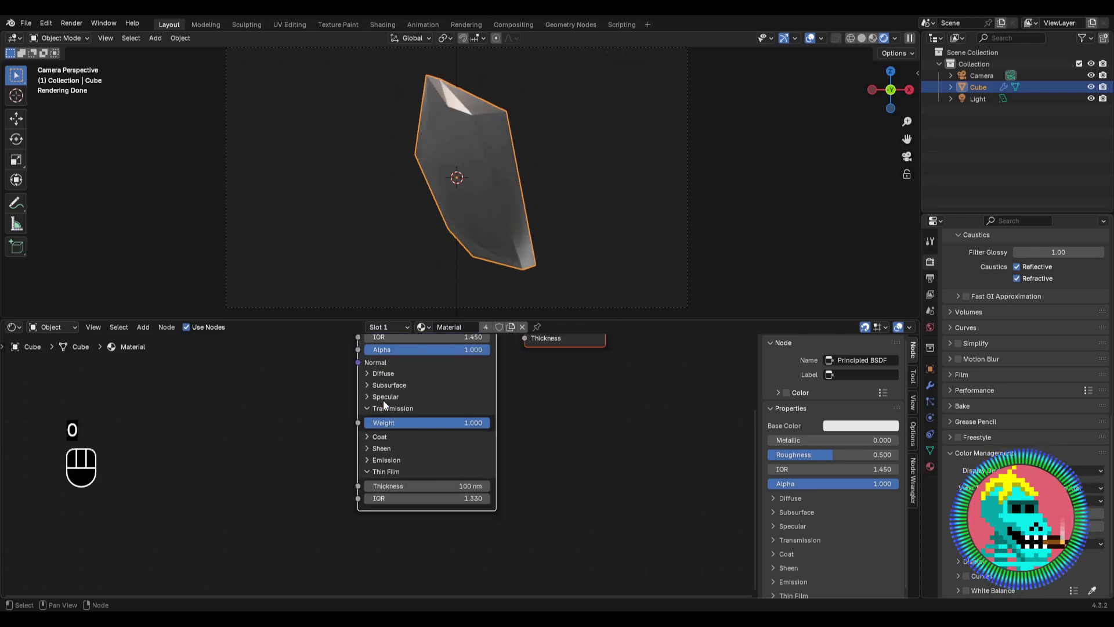
middle_drag(379, 456, 381, 481)
scroll(376, 467, down, 2)
middle_drag(326, 435, 431, 433)
scroll(430, 432, up, 1)
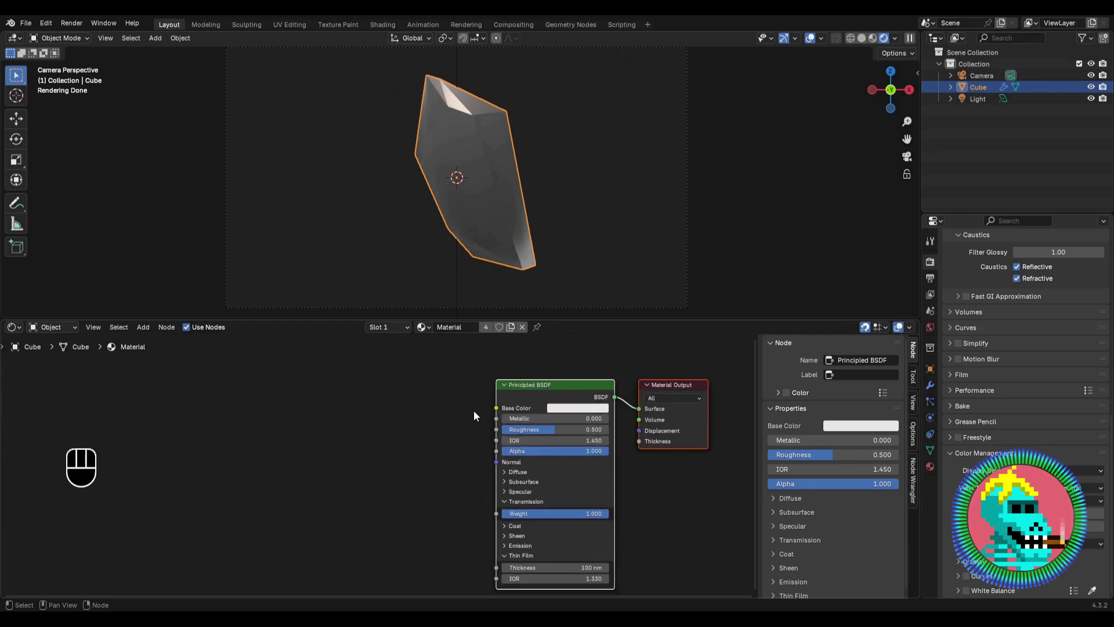
drag(496, 408, 333, 398)
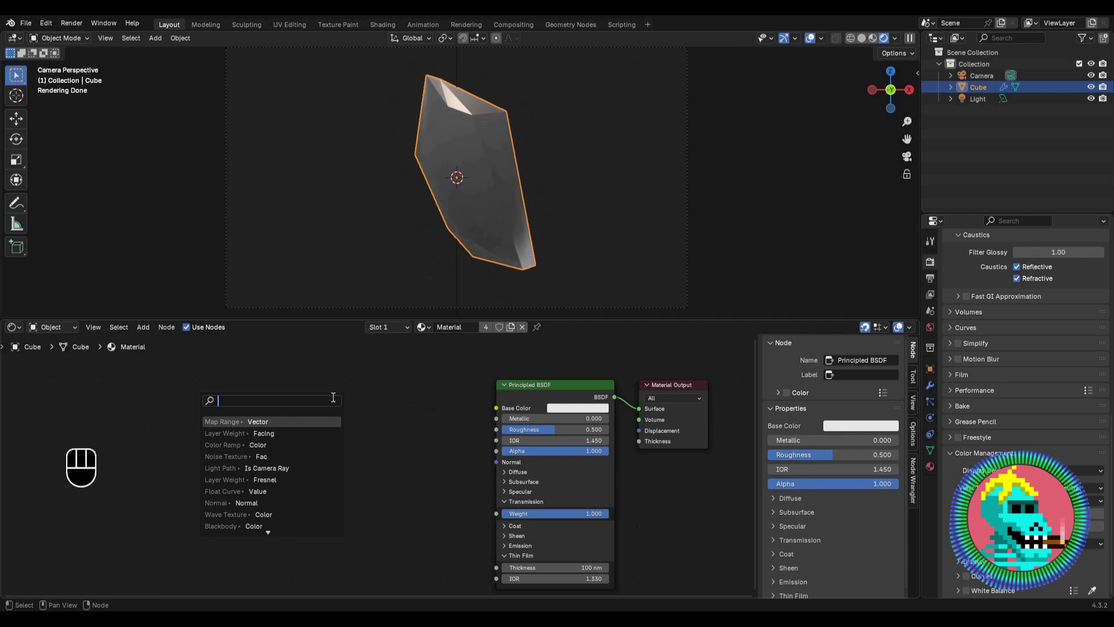
text(layer w)
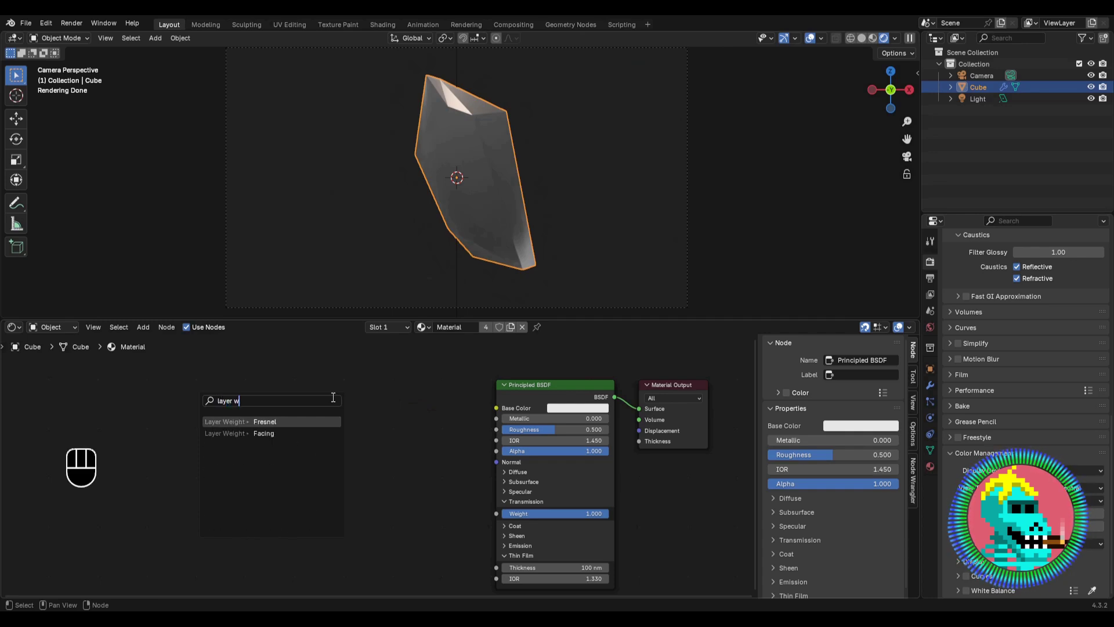
key(Down)
key(Return)
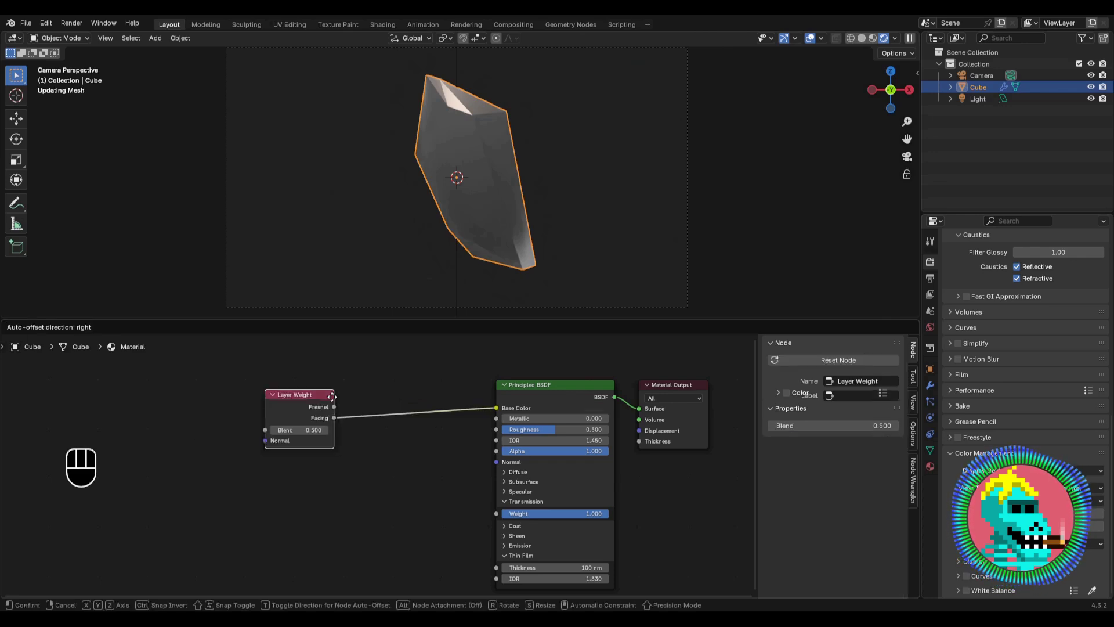
click(58, 380)
Step: Insert a Color Ramp node on the link between Layer Weight's Facing output and the Base Color
scroll(173, 415, down, 2)
scroll(173, 419, up, 1)
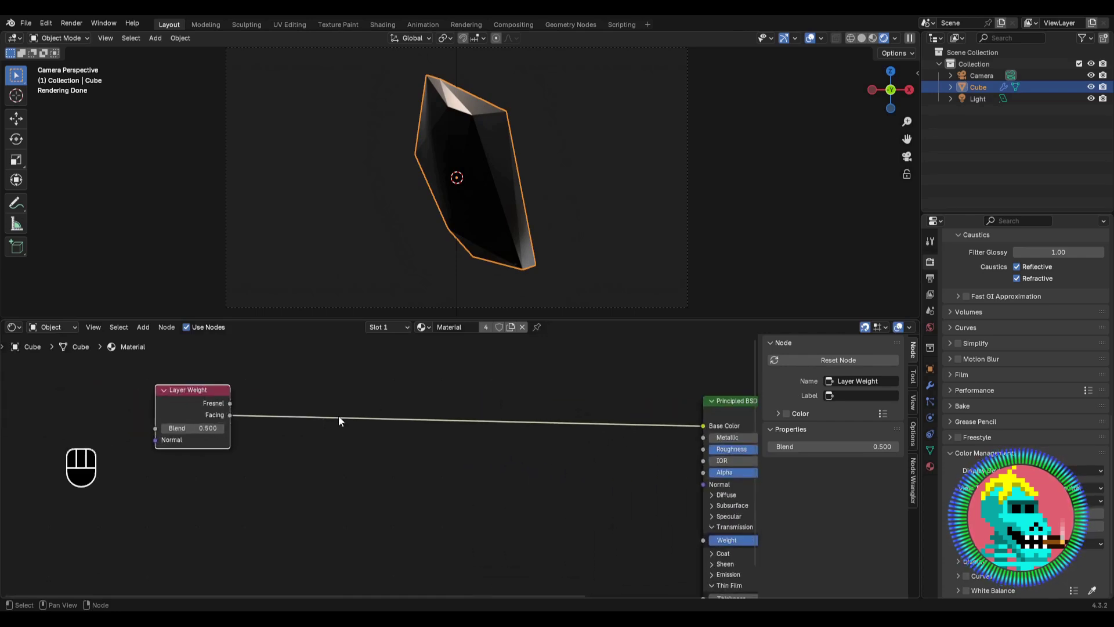
key(shift+a)
text(color r)
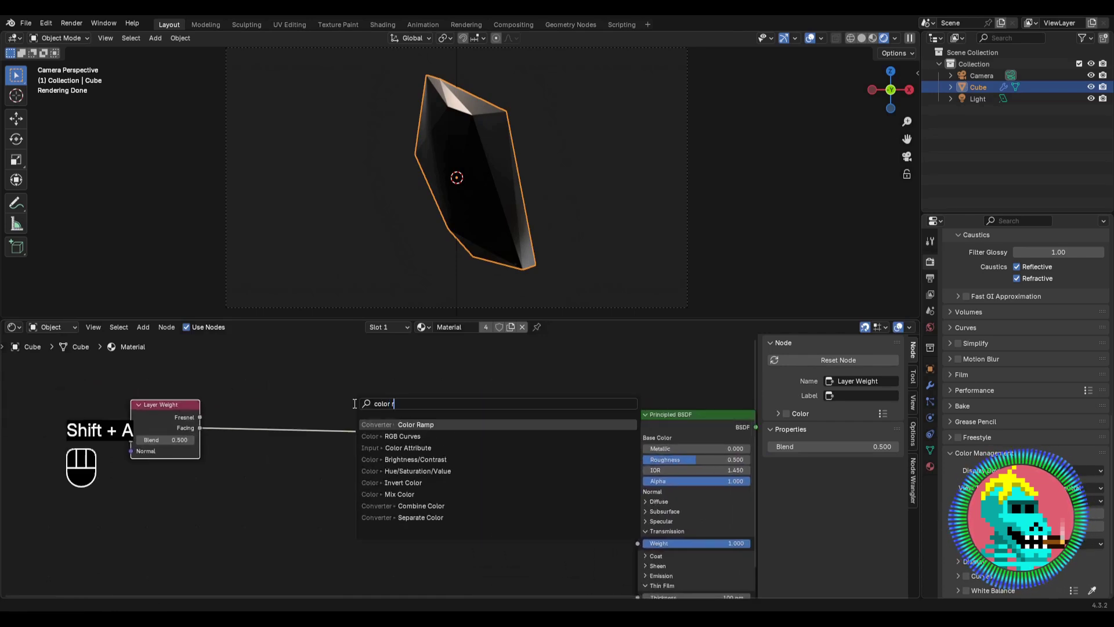
key(Return)
click(333, 378)
Step: Set the first stop of the Color Ramp to a fully saturated bright green
scroll(374, 426, up, 3)
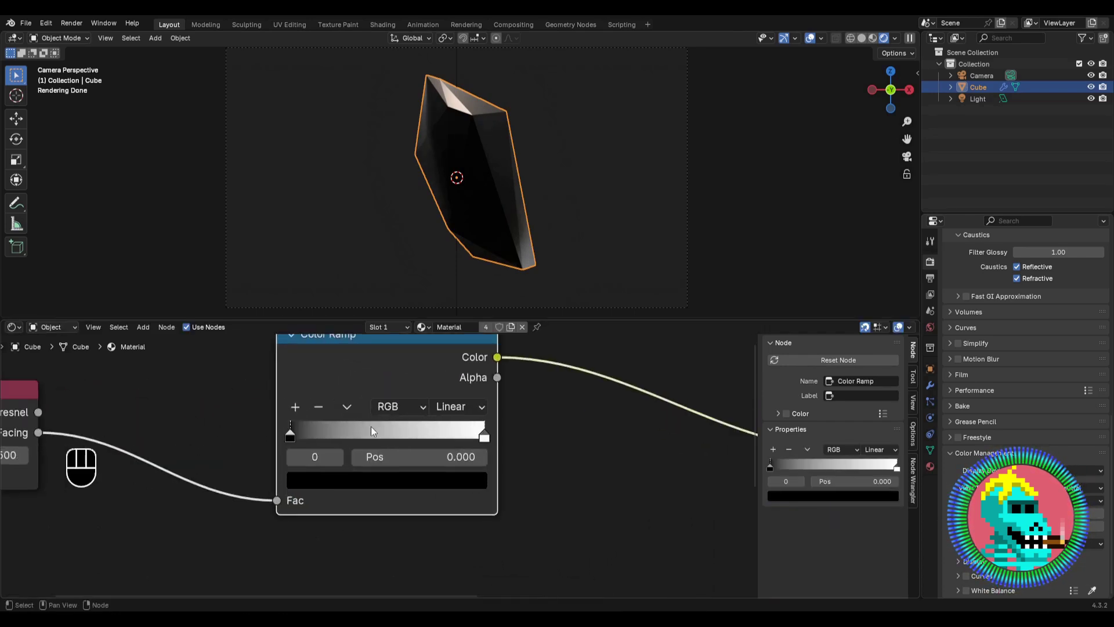
click(317, 481)
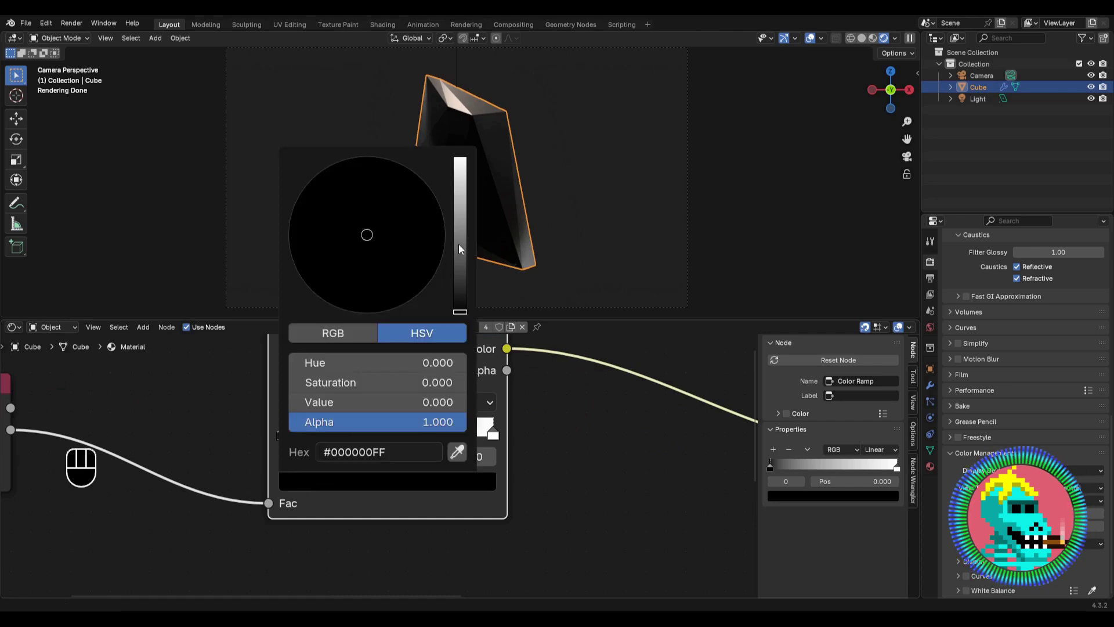
drag(458, 244, 460, 158)
drag(323, 212, 318, 174)
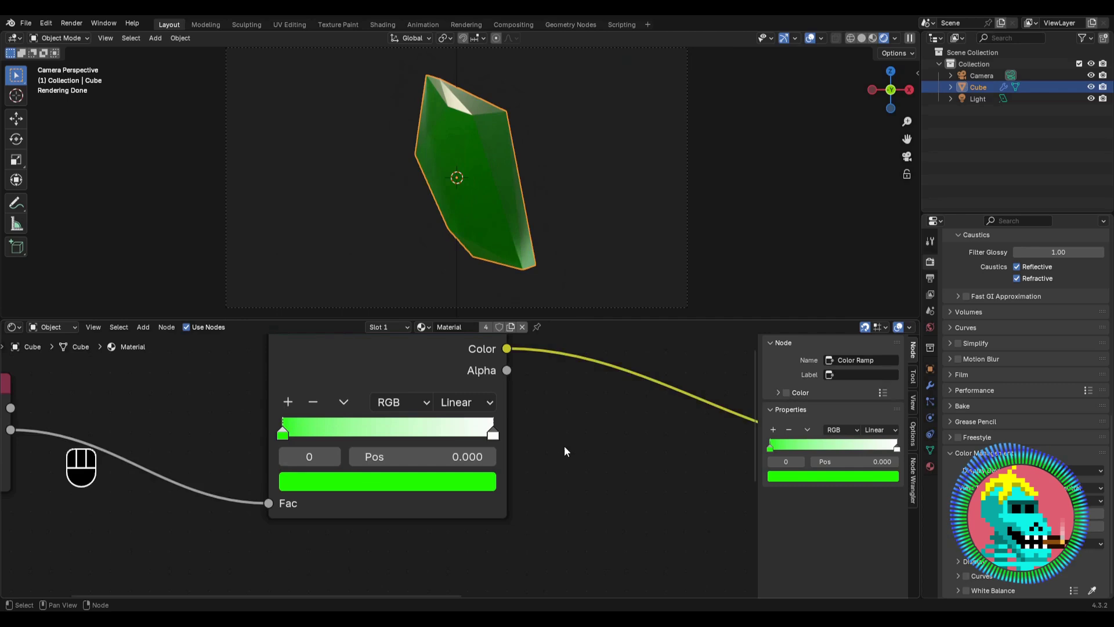
Step: Set the last stop of the Color Ramp to a bright cyan
click(493, 433)
click(436, 487)
drag(383, 232, 379, 156)
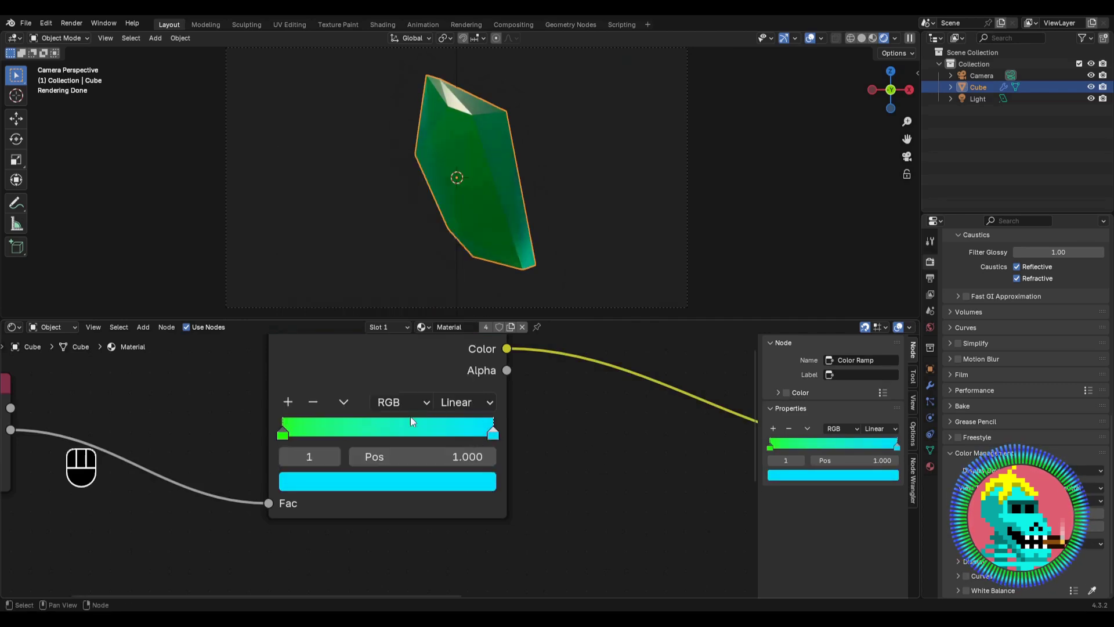
Step: Switch the Color Ramp's color mode to HSV
middle_drag(410, 416, 374, 425)
click(367, 409)
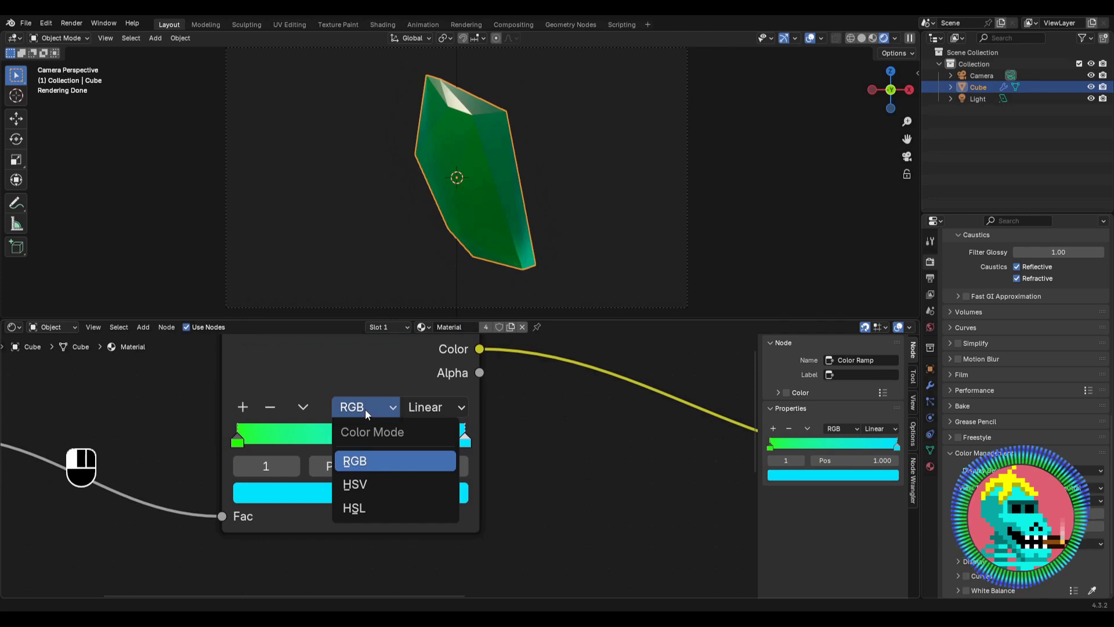
click(368, 485)
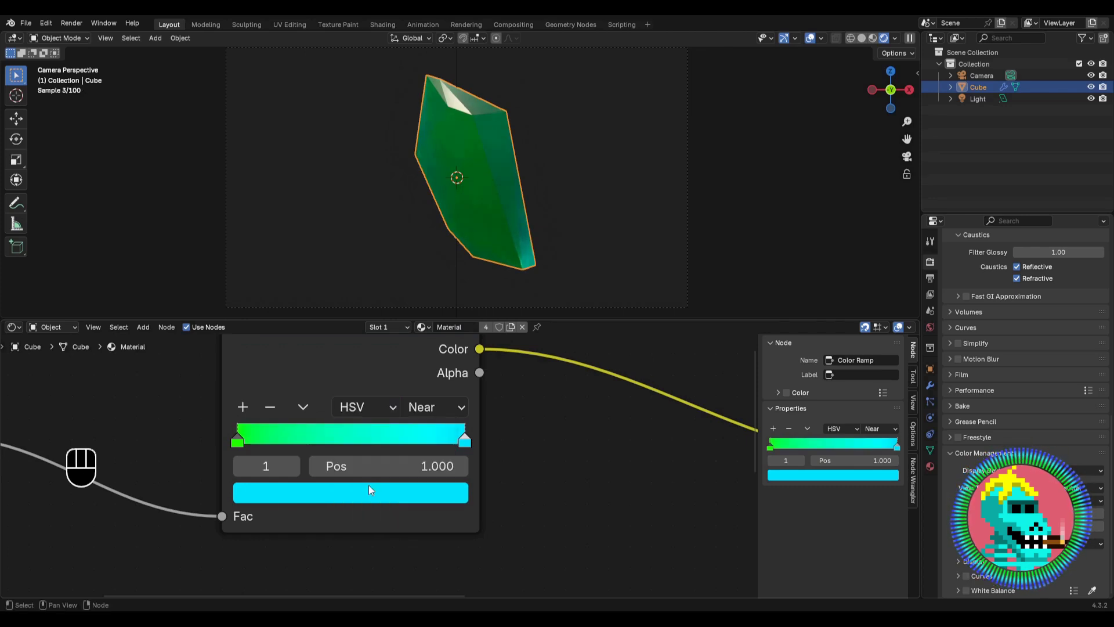
Step: Move the Color Ramp's green stop to position 0.086 and its cyan stop to position 0.964
scroll(368, 485, down, 1)
scroll(353, 392, down, 2)
middle_drag(226, 441, 330, 430)
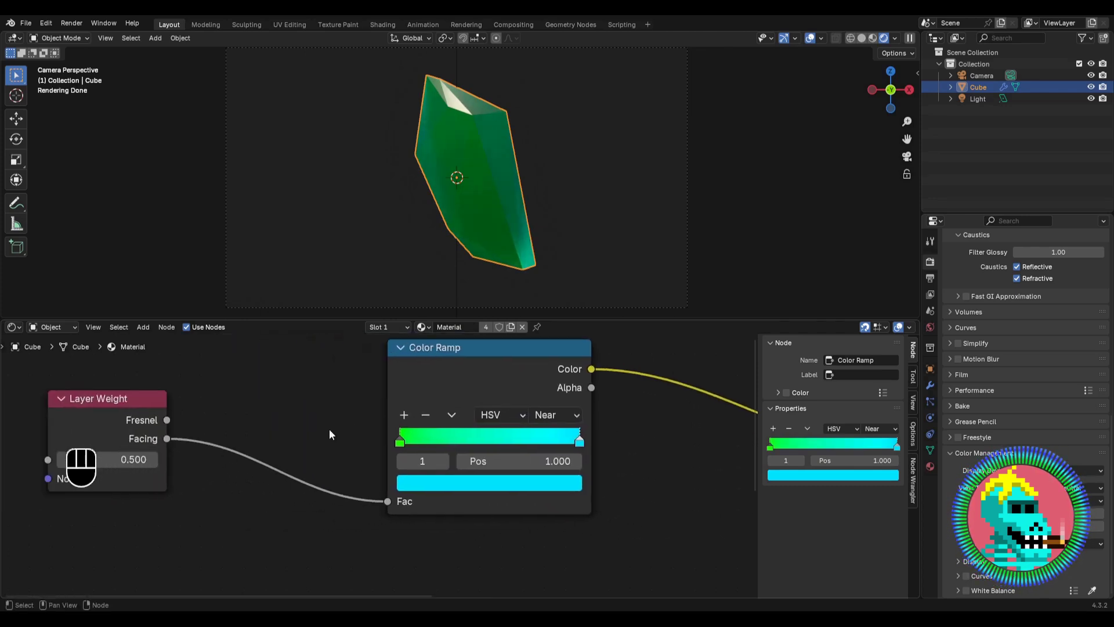
scroll(326, 420, down, 3)
middle_drag(142, 414, 272, 425)
middle_drag(493, 438, 335, 437)
scroll(335, 436, up, 3)
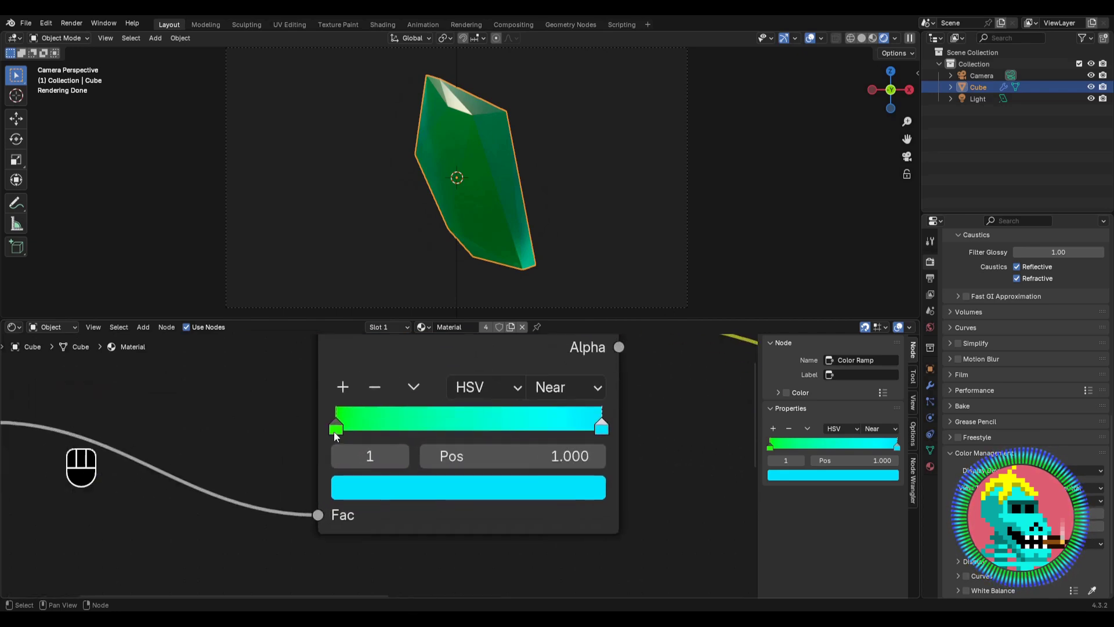
middle_drag(502, 425, 401, 439)
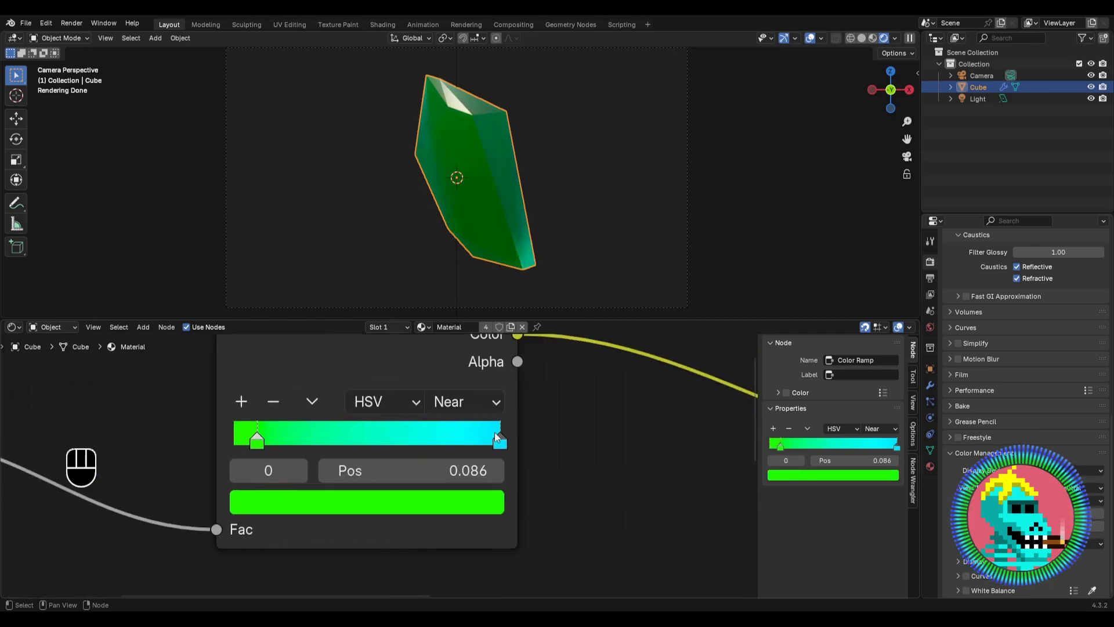
drag(499, 438, 490, 438)
middle_drag(423, 415, 412, 442)
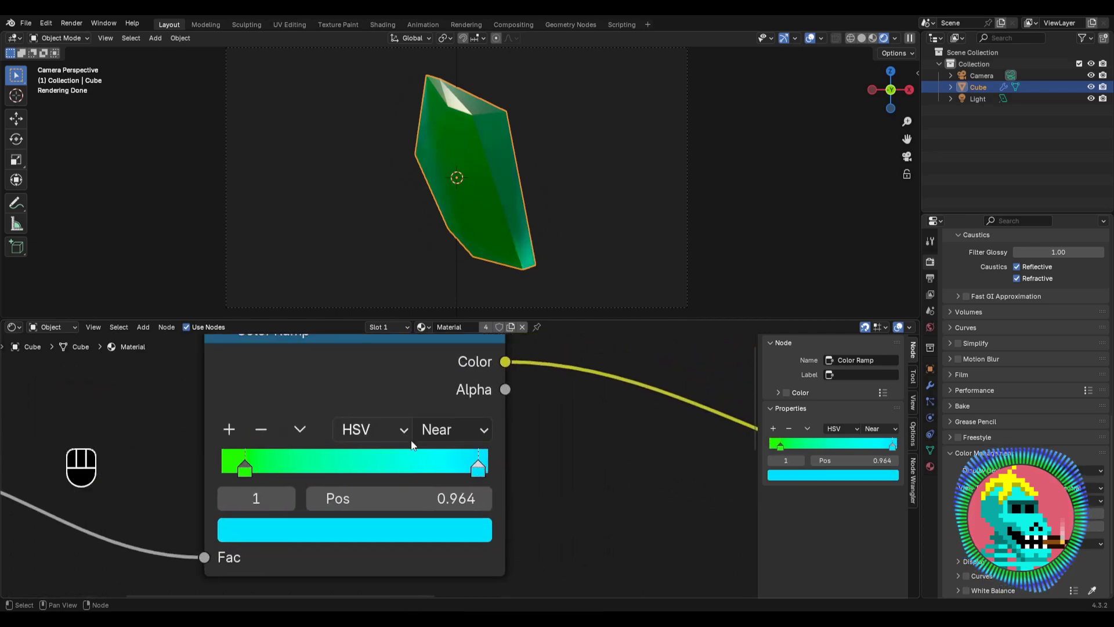
Step: Add a stop between green and cyan, place it at position 0.598 and color it deep blue (#0035FFFF)
click(229, 429)
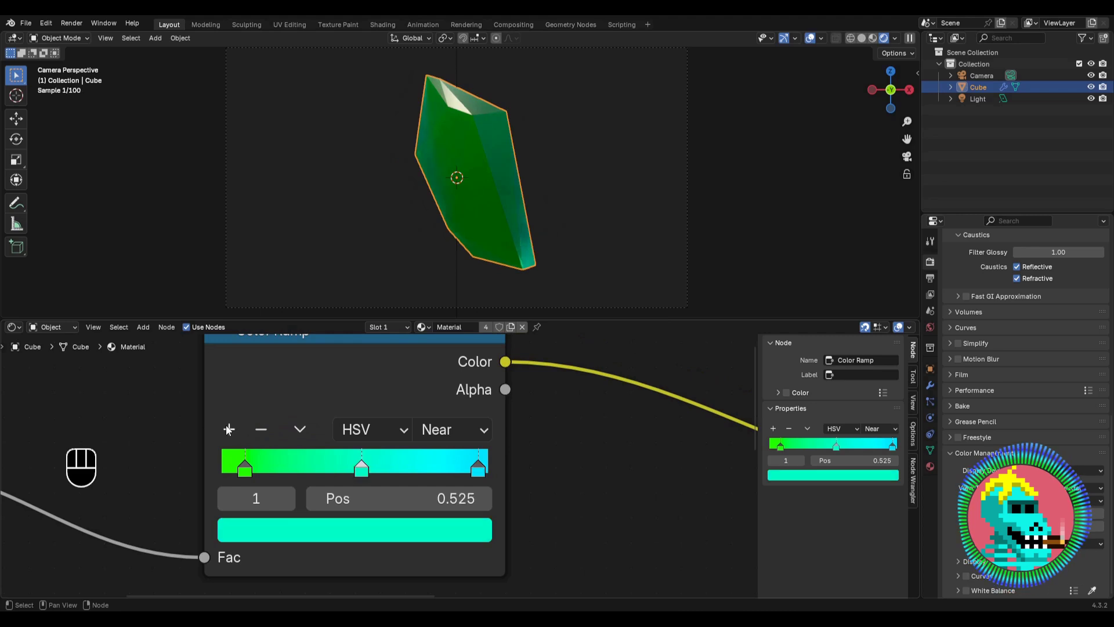
click(358, 529)
drag(355, 146, 382, 134)
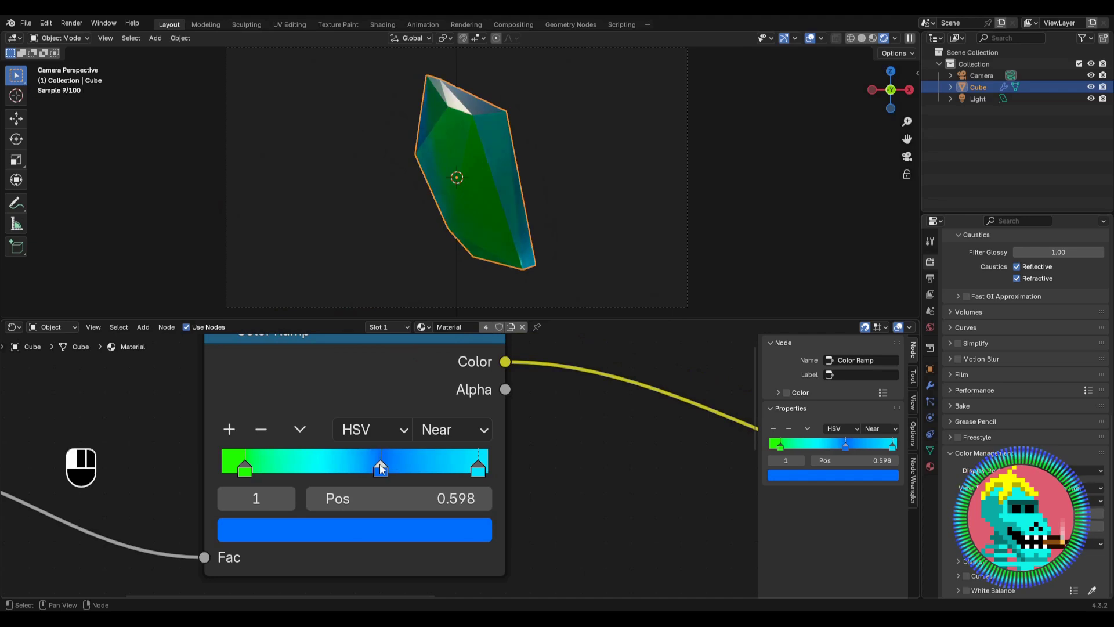
click(367, 529)
drag(384, 137, 402, 152)
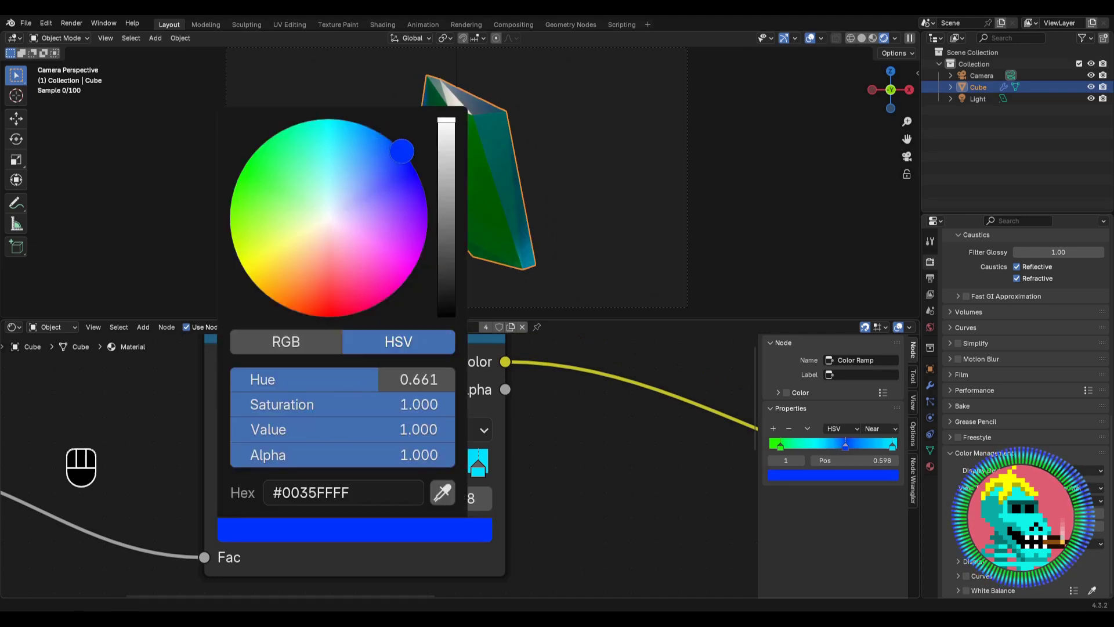
Step: Move the Layer Weight node farther ahead of the Color Ramp to open up space between them
scroll(406, 427, down, 4)
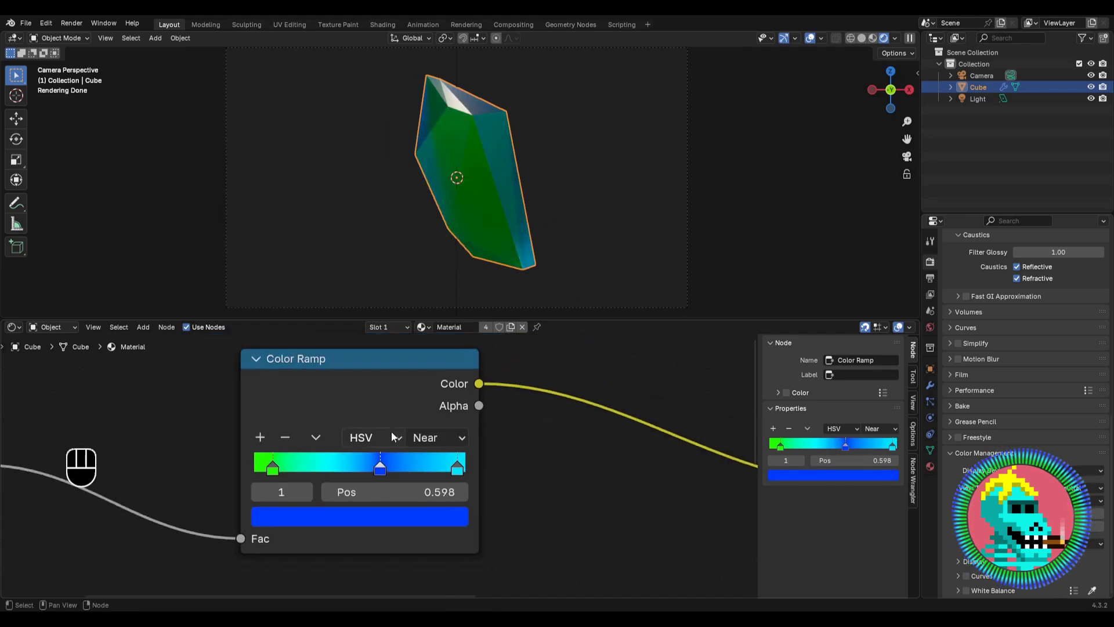
drag(172, 419, 2, 407)
scroll(337, 418, down, 5)
scroll(232, 431, up, 1)
middle_drag(336, 419, 268, 412)
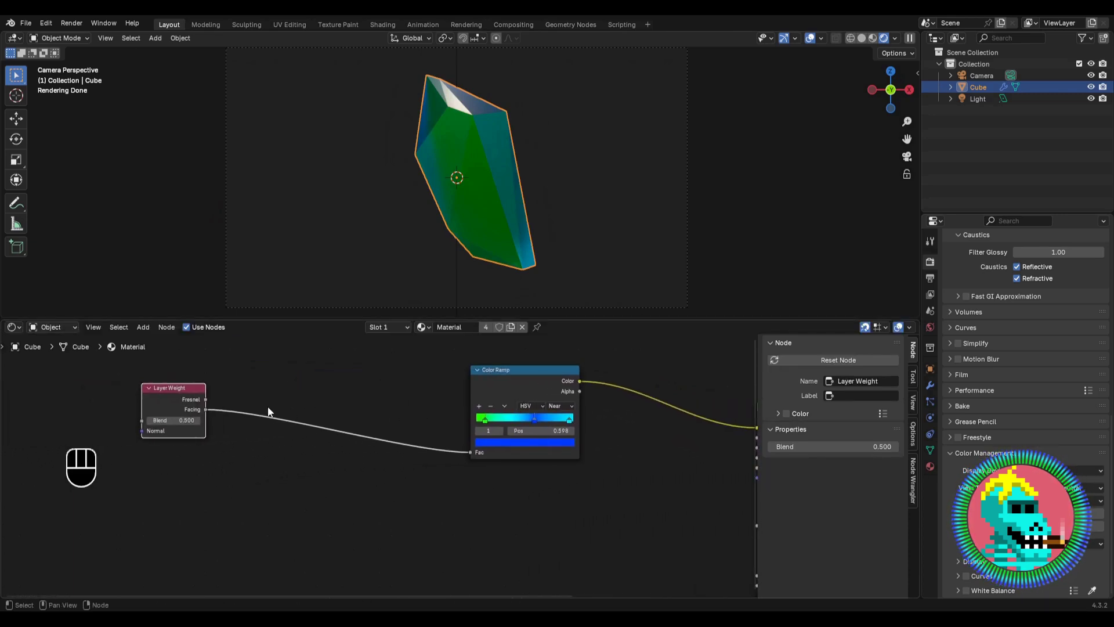
drag(173, 400, 118, 400)
Step: Expand the Principled BSDF's Emission settings and connect the Color Ramp's Color output to the Emission Color
middle_drag(513, 416, 376, 376)
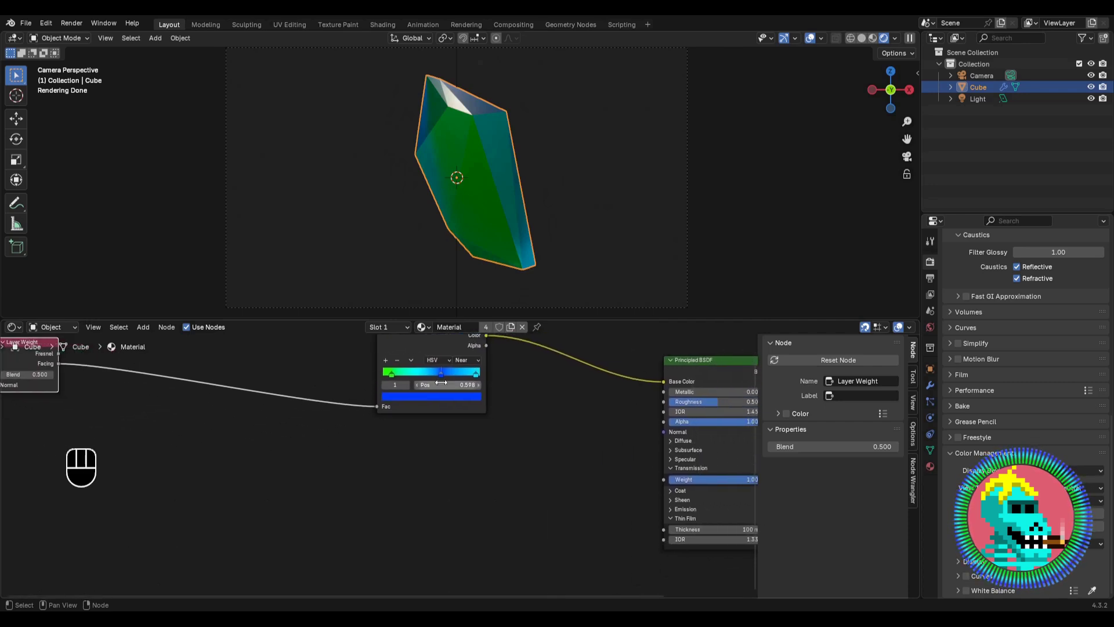
middle_drag(545, 372, 338, 447)
click(493, 498)
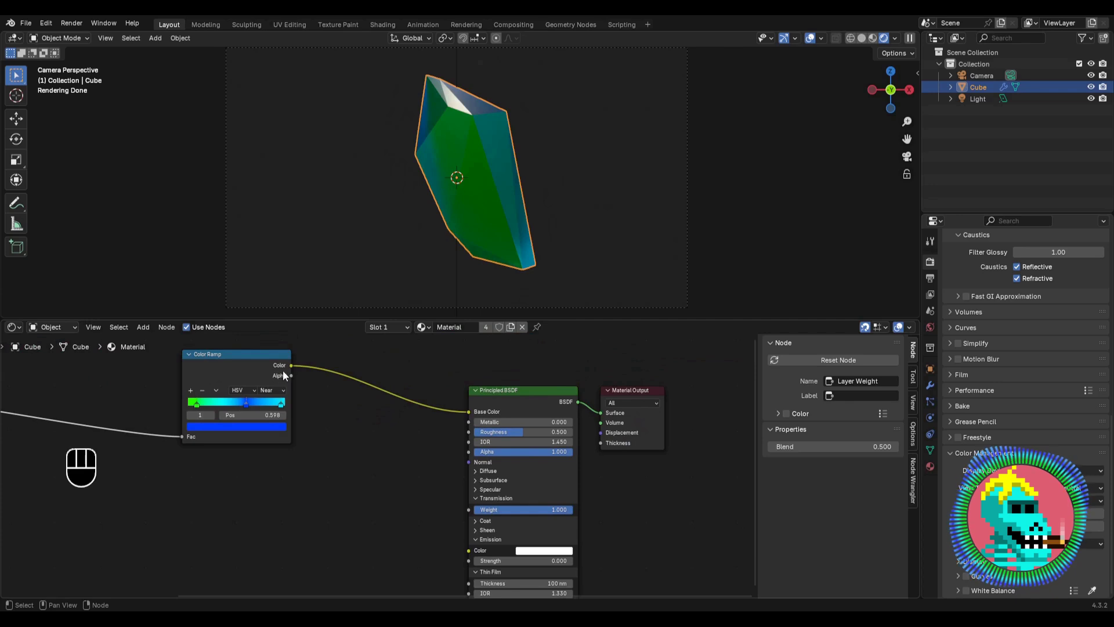
drag(283, 372, 461, 502)
Step: Connect the Layer Weight's Facing output to the Principled BSDF's Emission Strength
mouse_move(355, 472)
middle_down()
mouse_move(423, 468)
mouse_move(346, 460)
middle_up()
scroll(347, 460, down, 1)
middle_drag(218, 449, 282, 443)
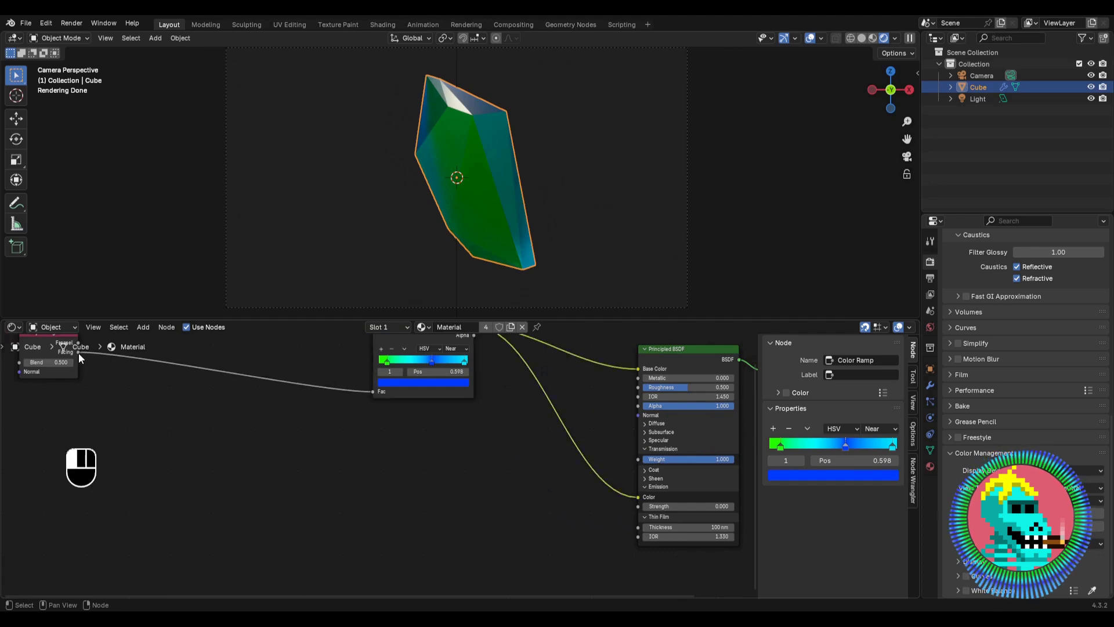
drag(78, 352, 636, 510)
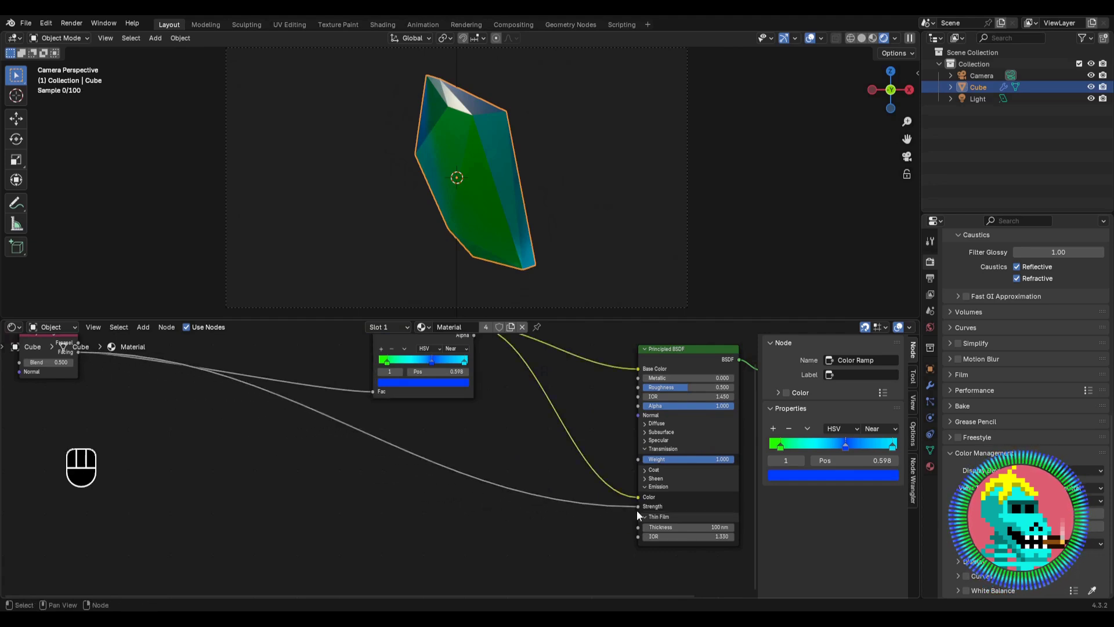
Step: Insert a second Color Ramp on the link from Facing to Emission Strength and move its black stop to position 0.136
middle_drag(489, 429, 406, 416)
key(shift+a)
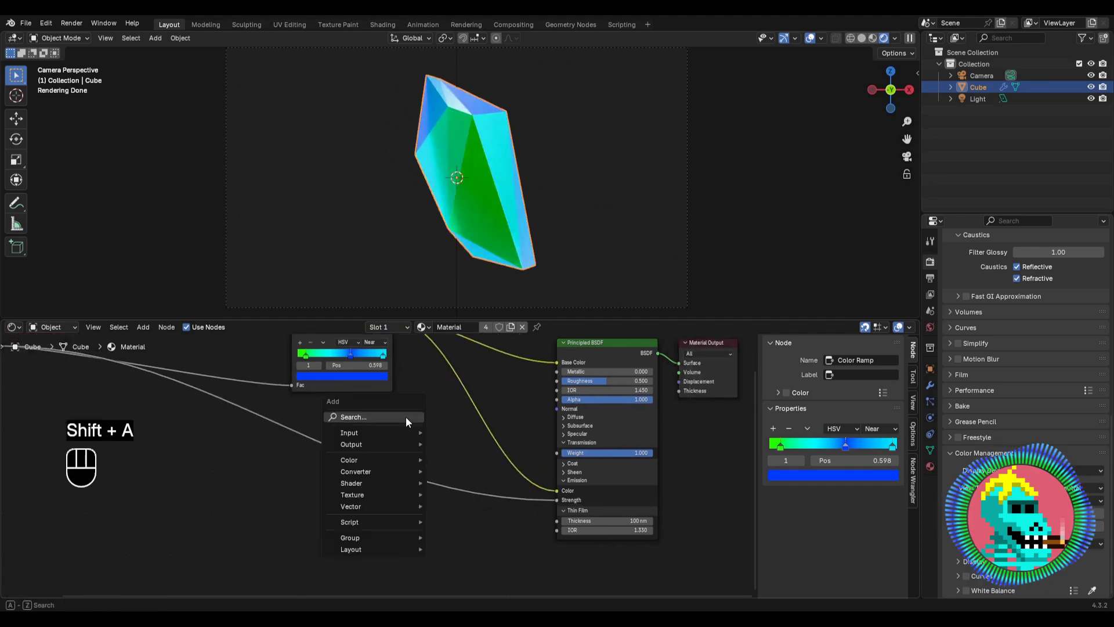
text(color)
click(458, 450)
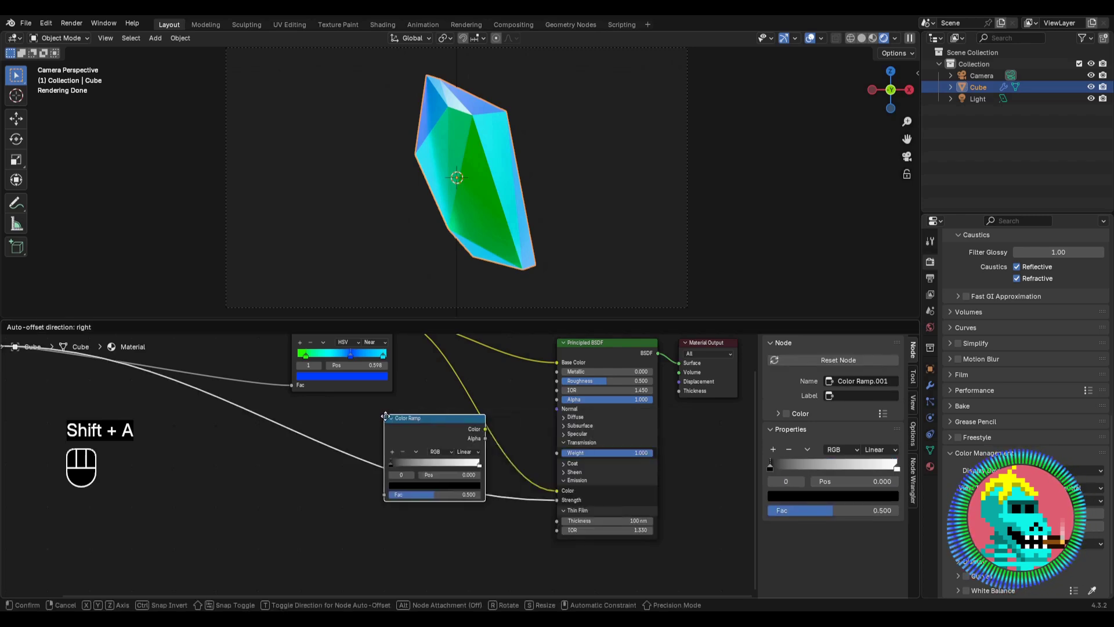
click(308, 456)
scroll(308, 457, up, 3)
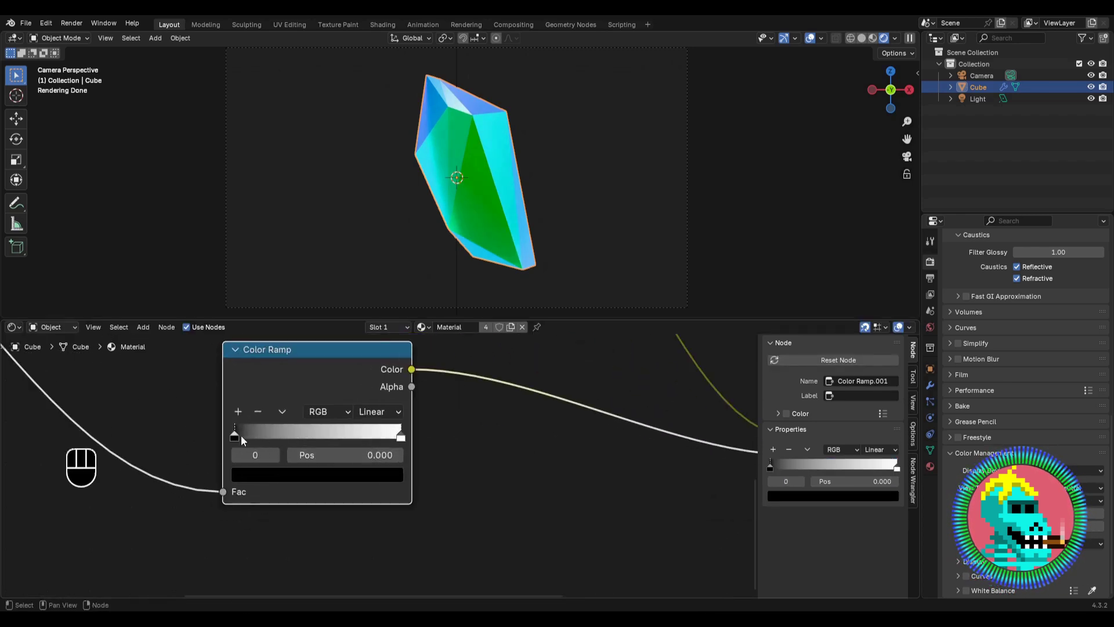
mouse_move(238, 435)
mouse_down()
mouse_move(271, 439)
mouse_move(257, 434)
mouse_up()
Step: Insert a Math node between the second Color Ramp and the Emission Strength input
scroll(572, 387, down, 2)
middle_drag(572, 386, 436, 423)
key(shift+a)
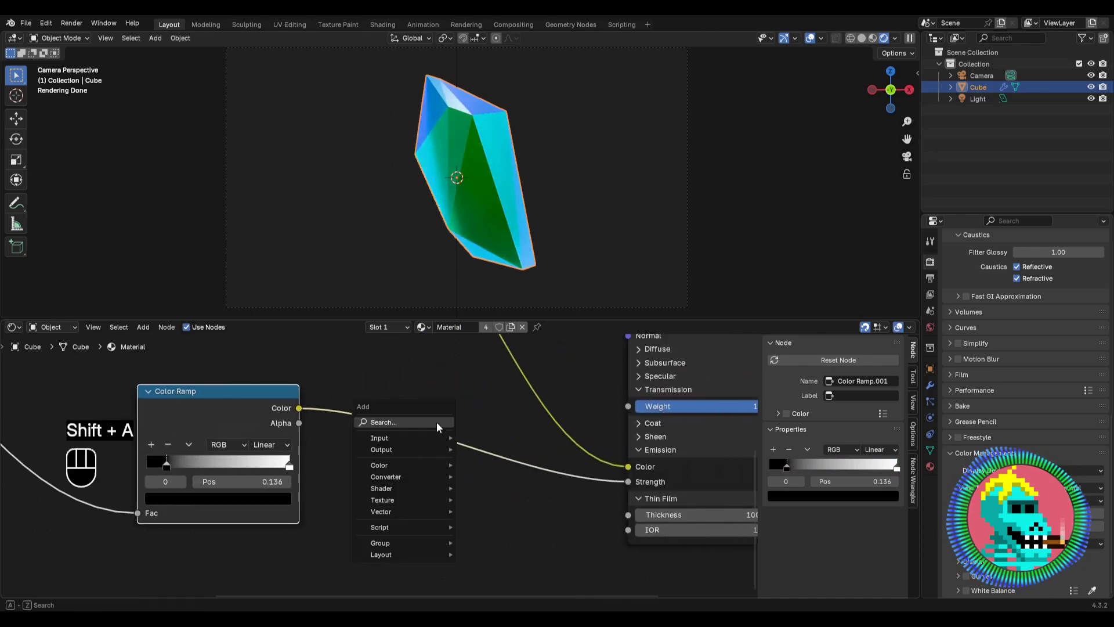
text(math)
key(Return)
click(310, 383)
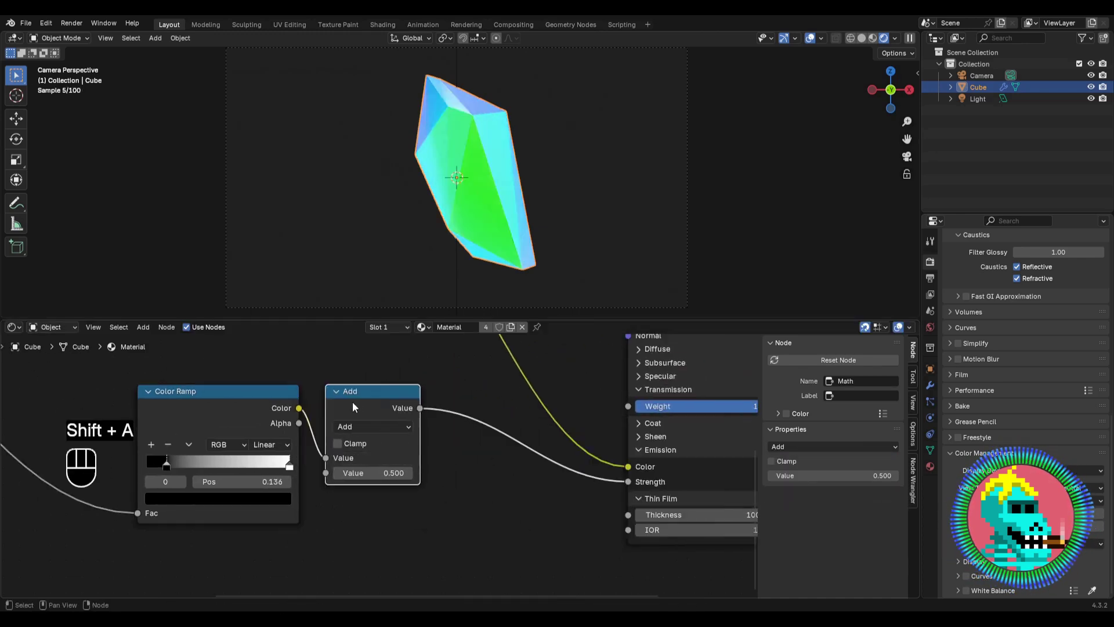
Step: Change the Math node's operation to Multiply with a value of 0.300
click(349, 426)
click(340, 286)
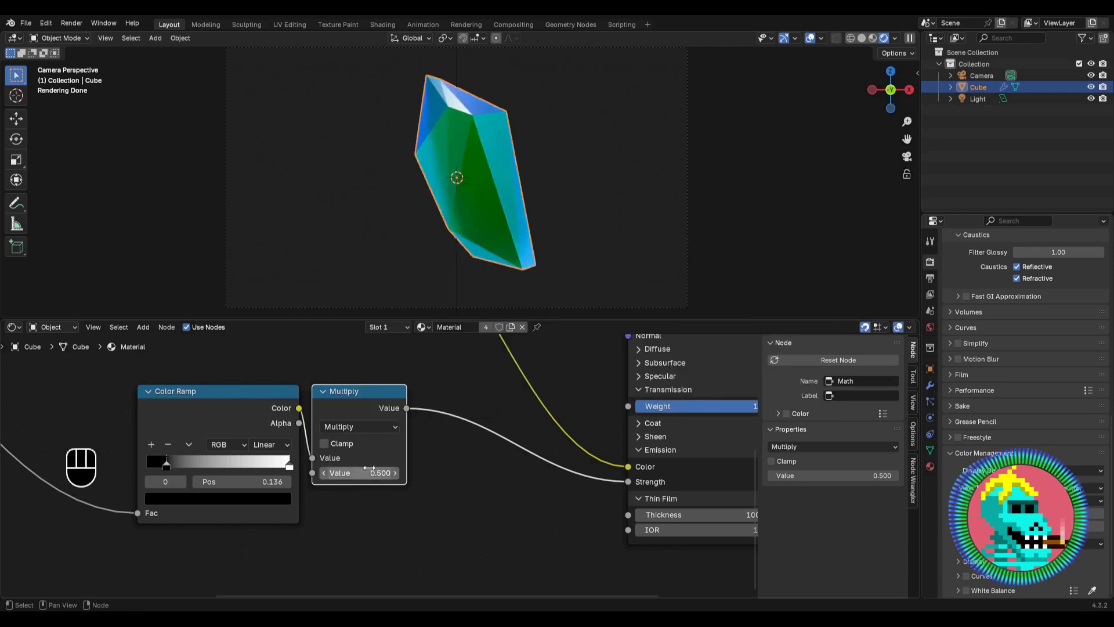
key(BackSpace)
text(3)
key(Return)
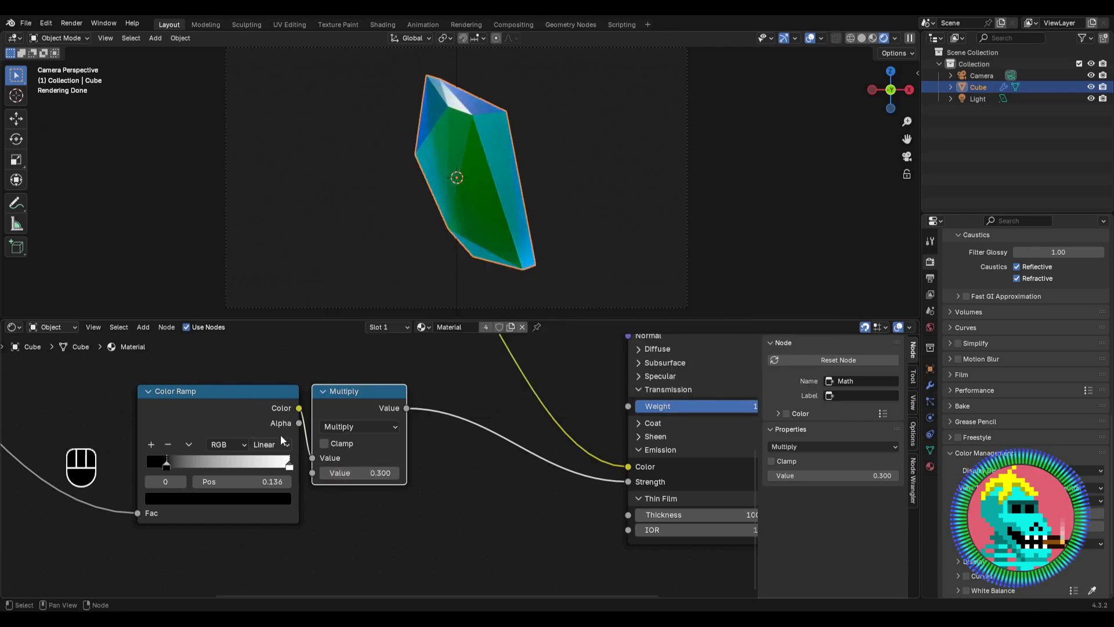
Step: Move the second Color Ramp and the Multiply node together to a spot below the first Color Ramp
scroll(280, 434, down, 5)
middle_drag(280, 434, 324, 471)
drag(371, 416, 285, 477)
drag(383, 458, 353, 529)
click(427, 484)
Step: Move the green-blue Color Ramp upward to free space between the two Color Ramps
scroll(406, 499, down, 1)
middle_drag(255, 421, 370, 438)
scroll(363, 438, up, 3)
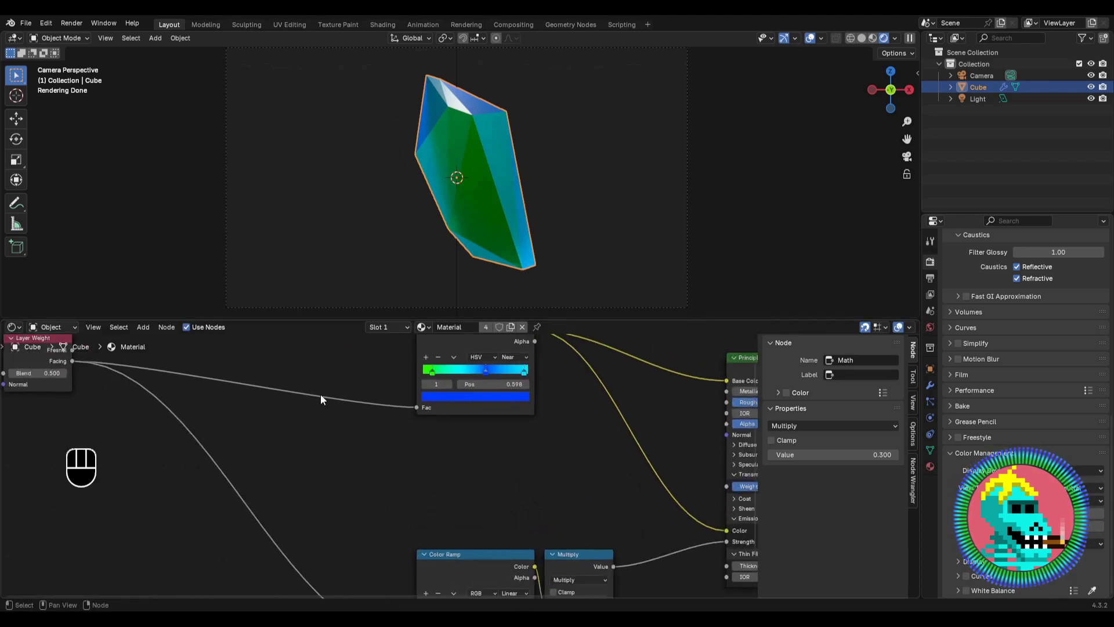
middle_drag(320, 395, 352, 451)
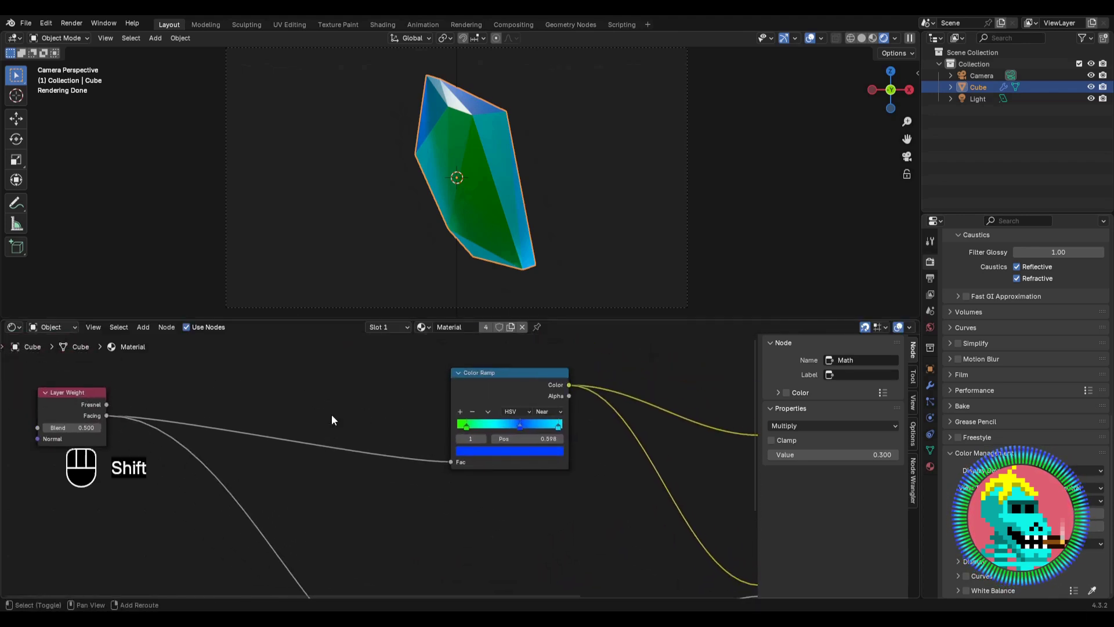
scroll(546, 427, down, 2)
middle_drag(548, 428, 364, 427)
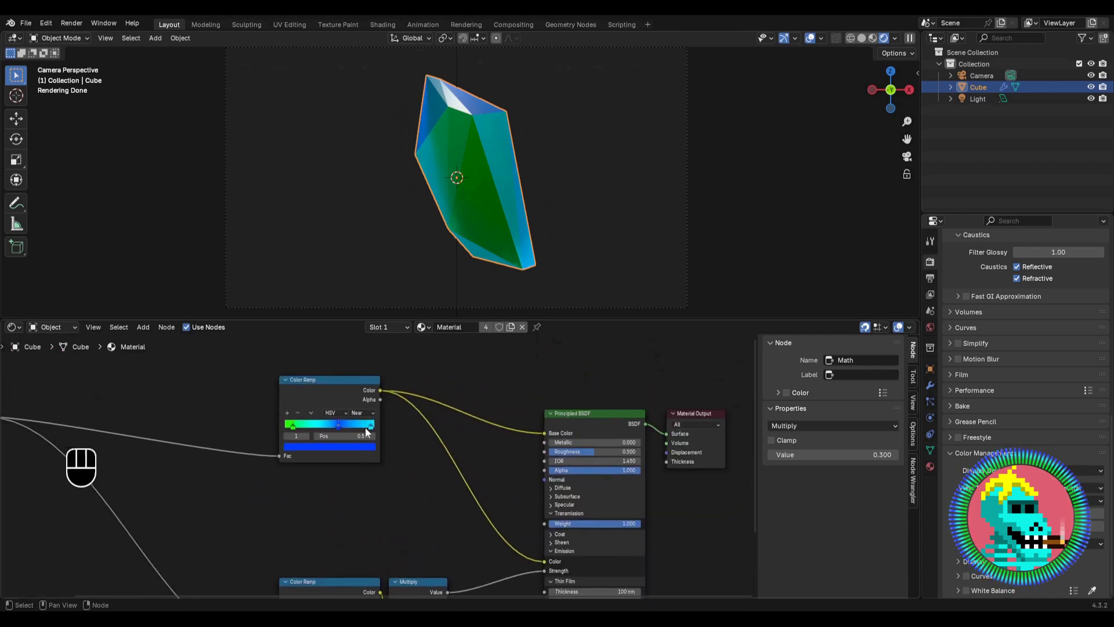
drag(340, 390, 340, 362)
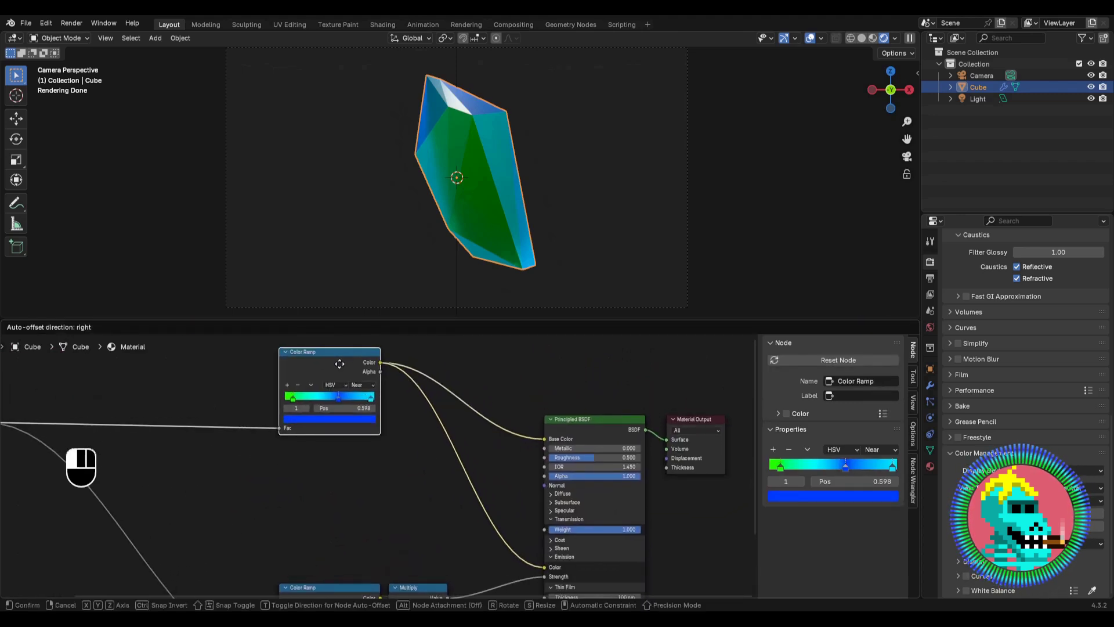
Step: Add a Map Range node fed by the Layer Weight's Facing output and place it between the two Color Ramps
middle_drag(199, 423, 303, 413)
drag(88, 412, 395, 481)
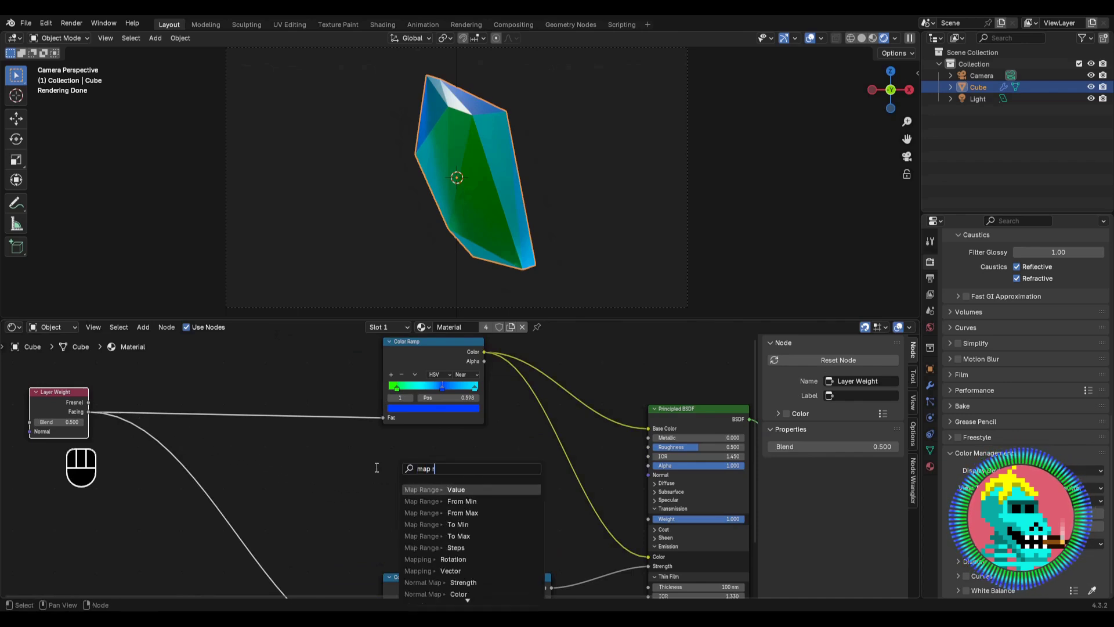
key(Return)
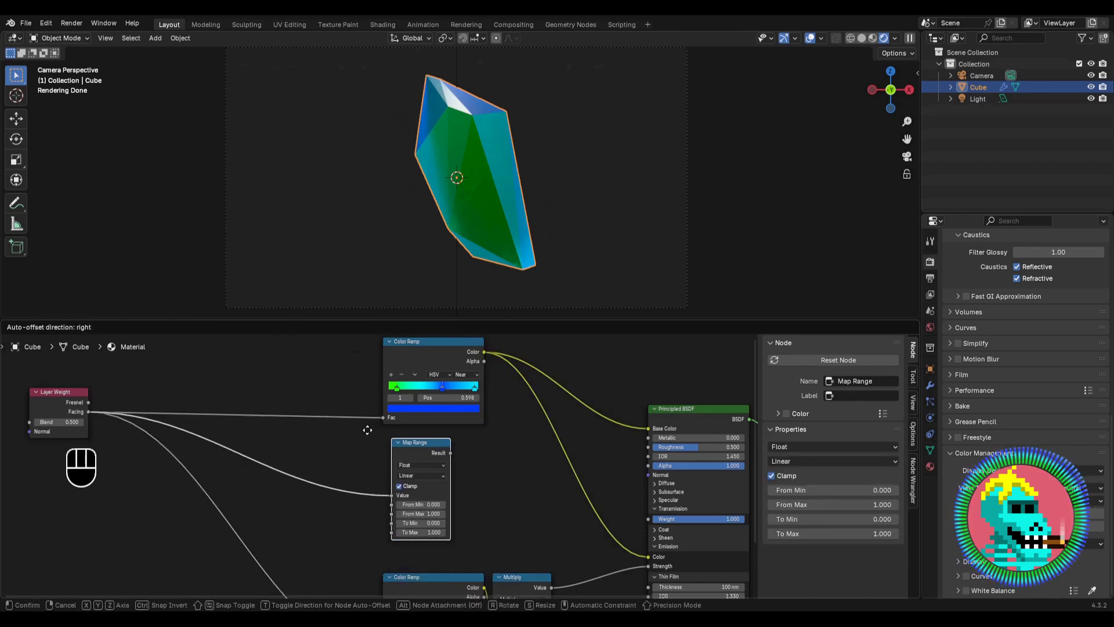
click(368, 430)
Step: Connect the Map Range's Result output to the Principled BSDF's Roughness
middle_drag(521, 448, 444, 436)
scroll(444, 435, up, 2)
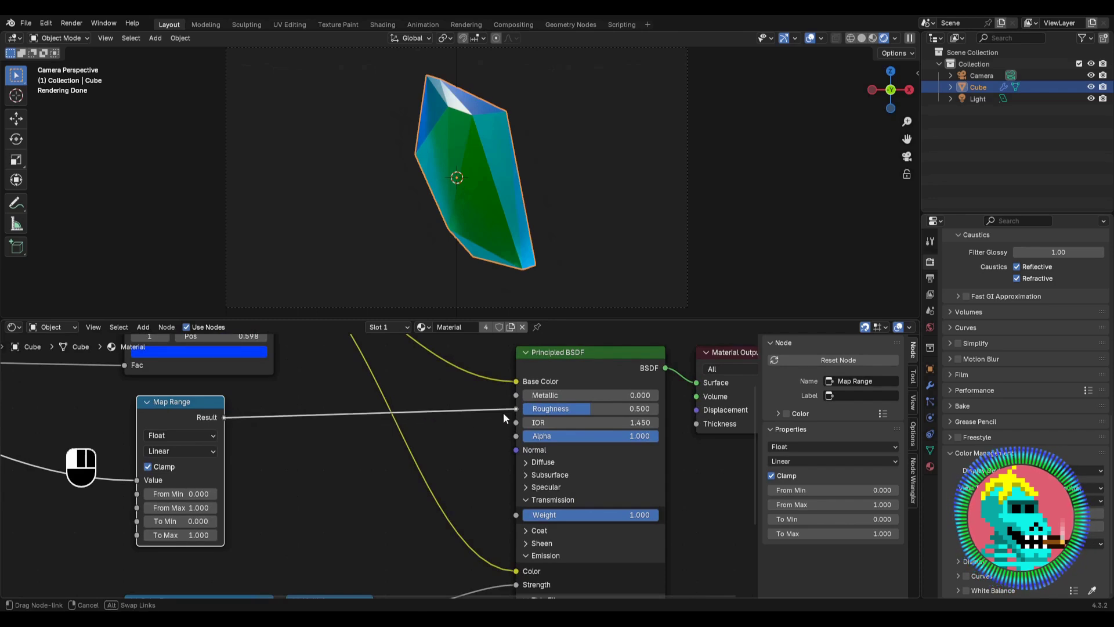
drag(503, 413, 505, 412)
Step: Set the Map Range's To Min to 0.100
scroll(291, 420, down, 1)
middle_drag(232, 427, 389, 424)
scroll(348, 444, up, 8)
middle_drag(336, 457, 410, 429)
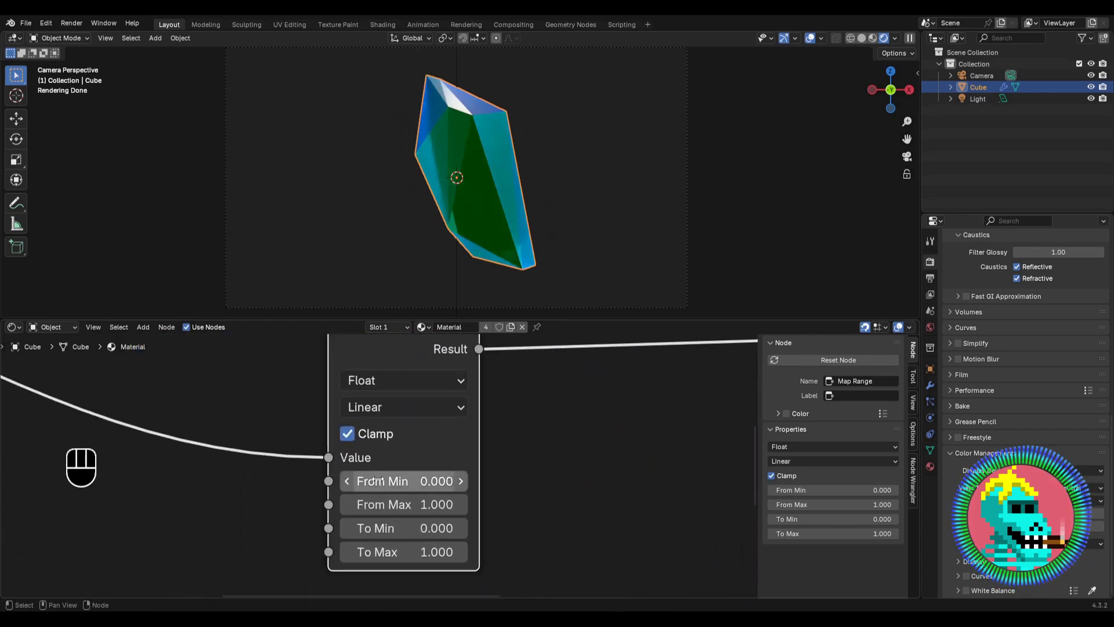
double_click(429, 527)
text(0.01)
key(Return)
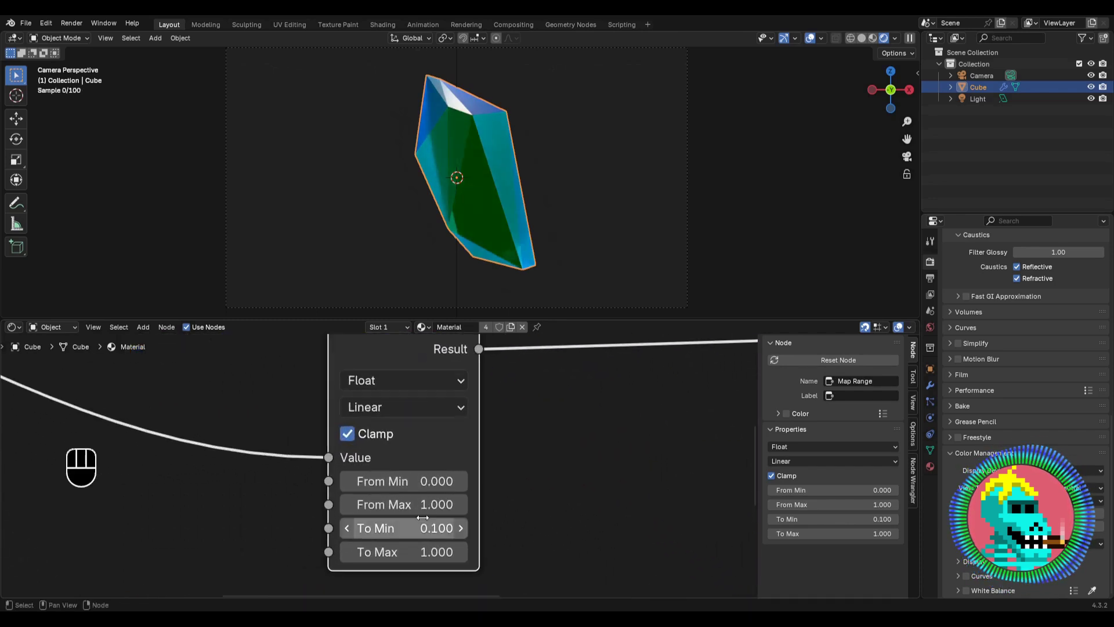
Step: Set the Map Range's To Max to 0.300
double_click(406, 546)
text(0.)
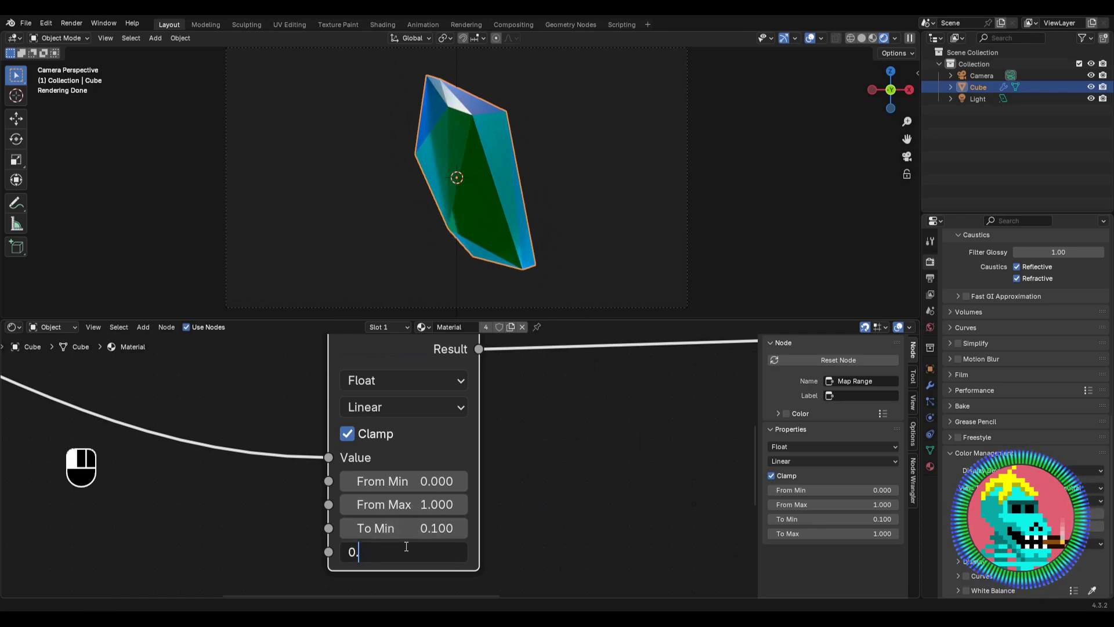
text(25)
key(Return)
double_click(394, 550)
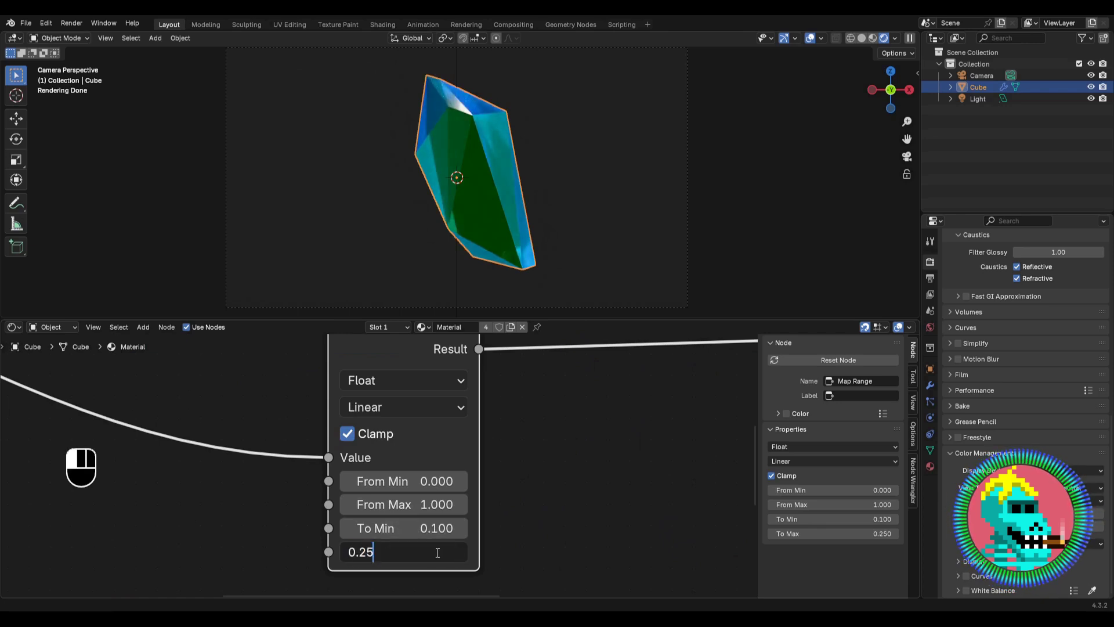
key(BackSpace)
text(3)
key(Return)
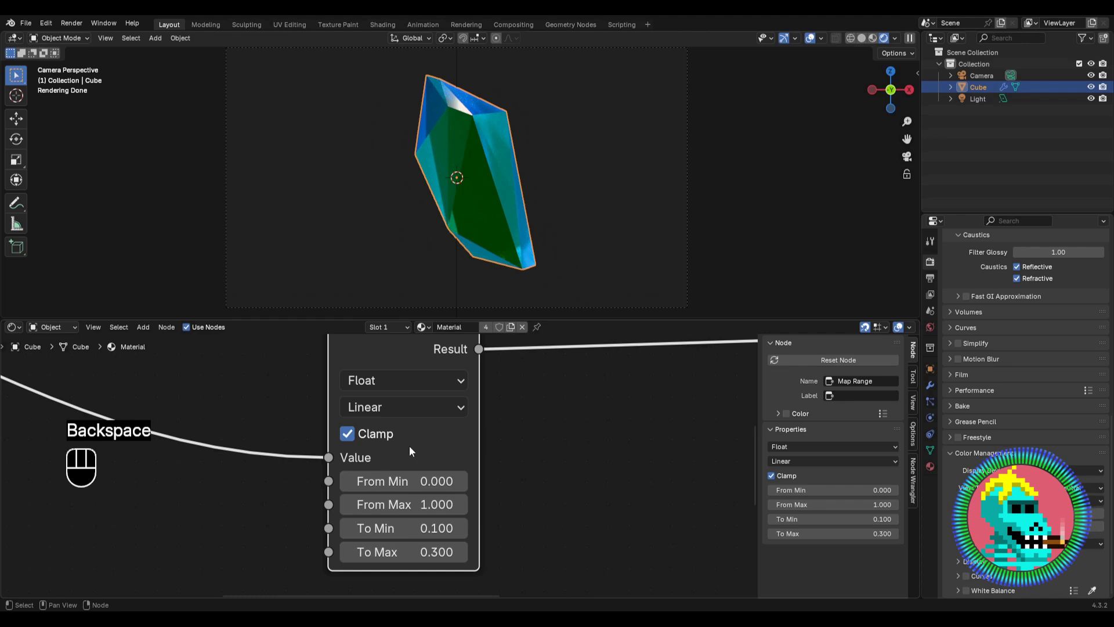
scroll(419, 444, down, 5)
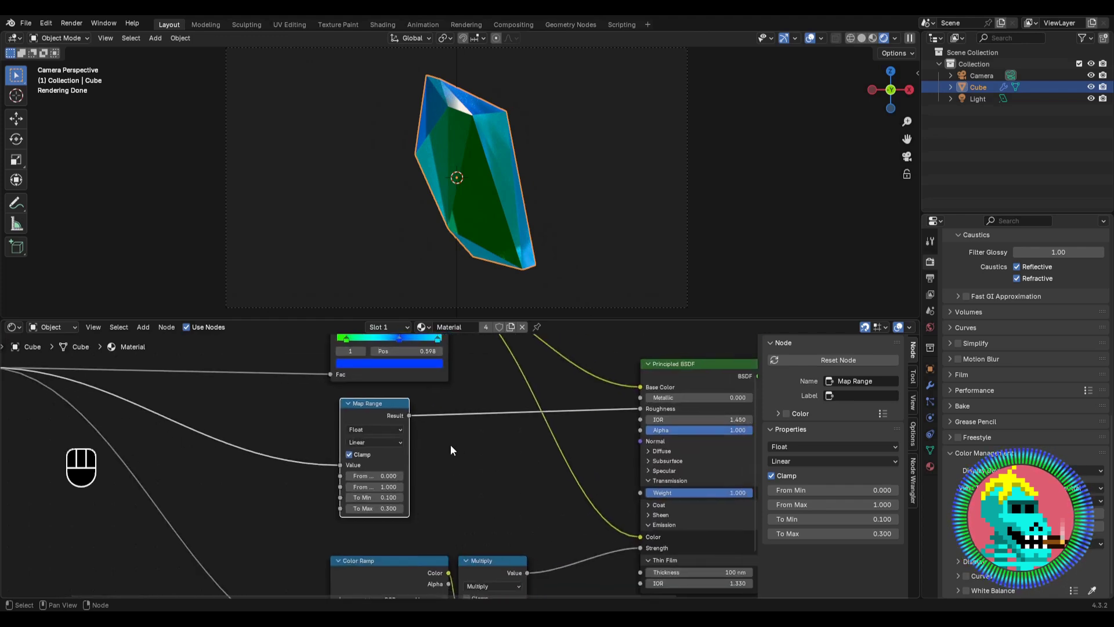
Step: Rotate the crystal by about -42° around the global Z axis
drag(483, 462, 382, 533)
scroll(378, 432, down, 1)
middle_drag(379, 432, 375, 527)
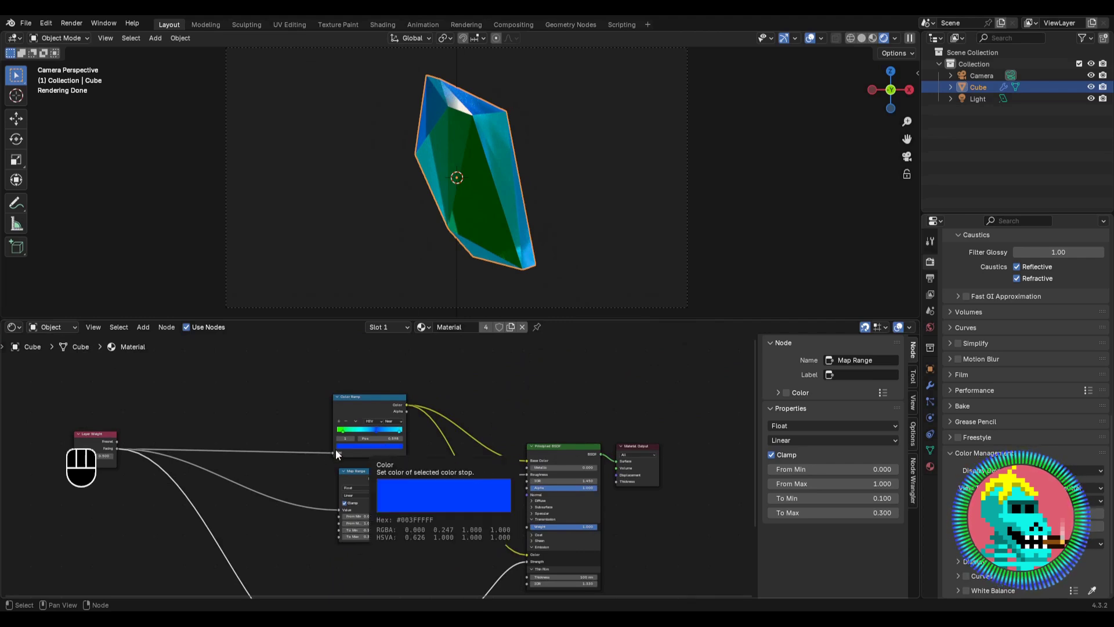
middle_drag(304, 462, 382, 419)
middle_drag(416, 524, 373, 512)
scroll(381, 472, up, 6)
key(r)
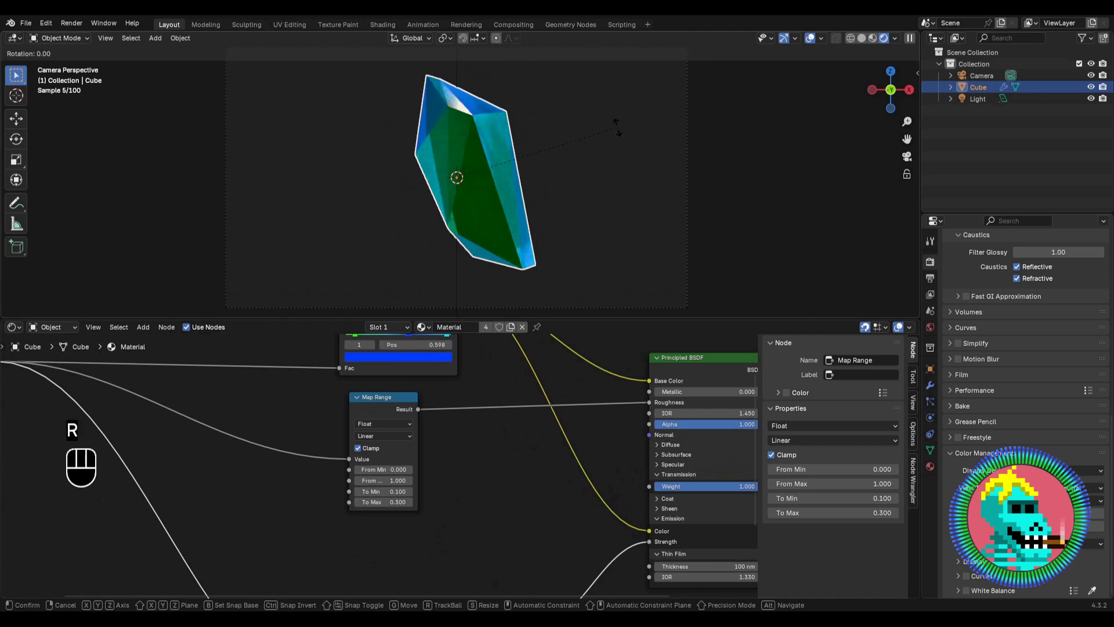
key(z)
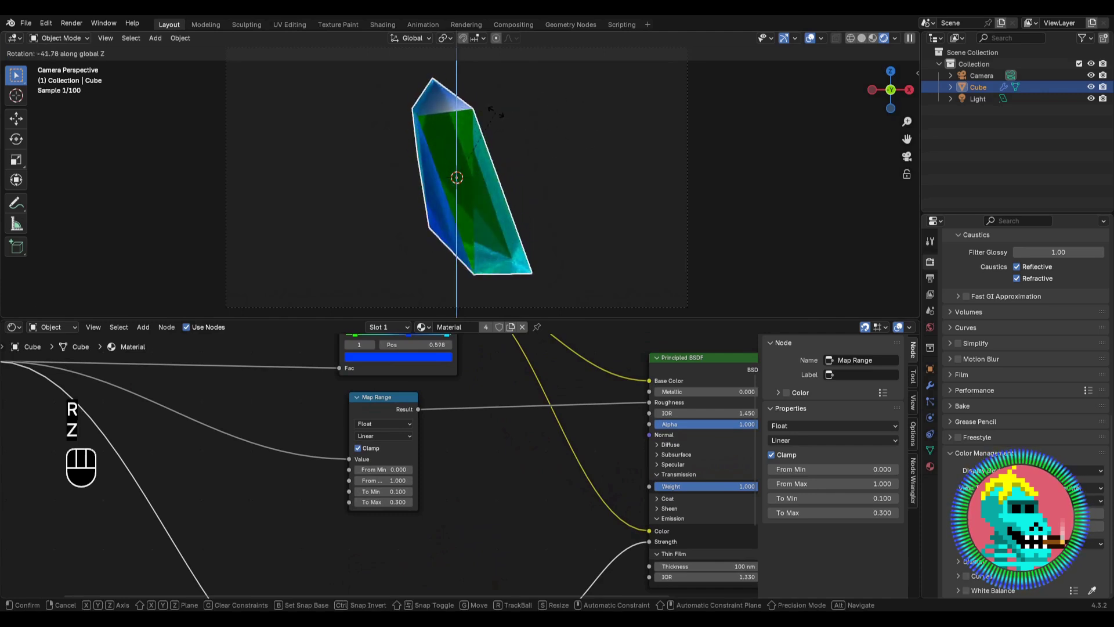
click(497, 110)
Step: Set the Principled BSDF's IOR to 2.000
middle_drag(632, 455, 311, 499)
scroll(381, 475, up, 8)
scroll(381, 476, up, 1)
click(390, 443)
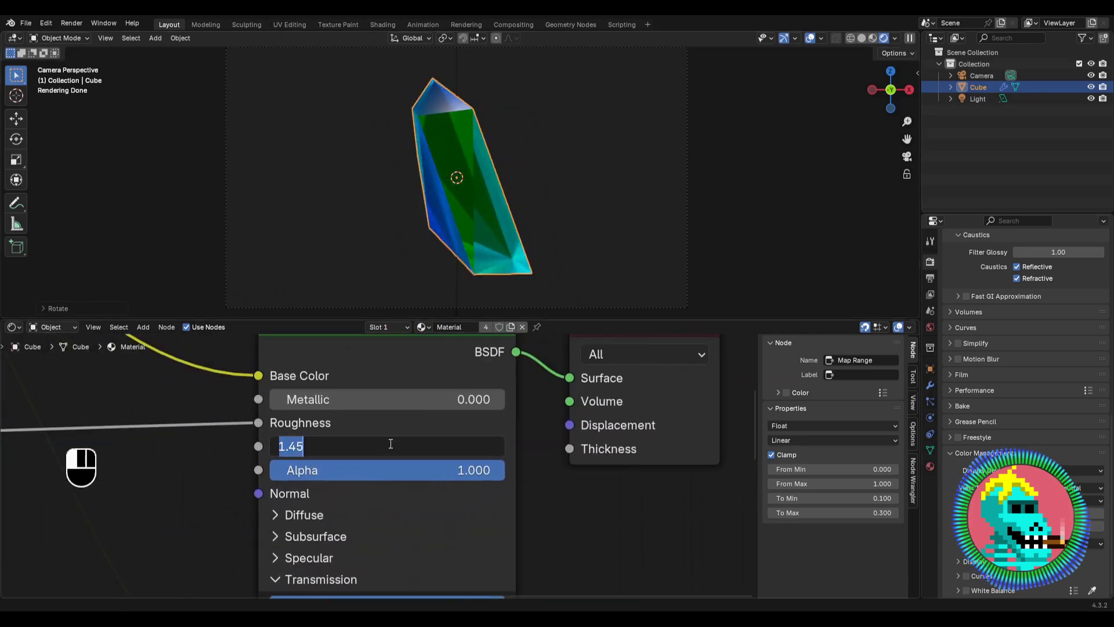
text(2)
key(Return)
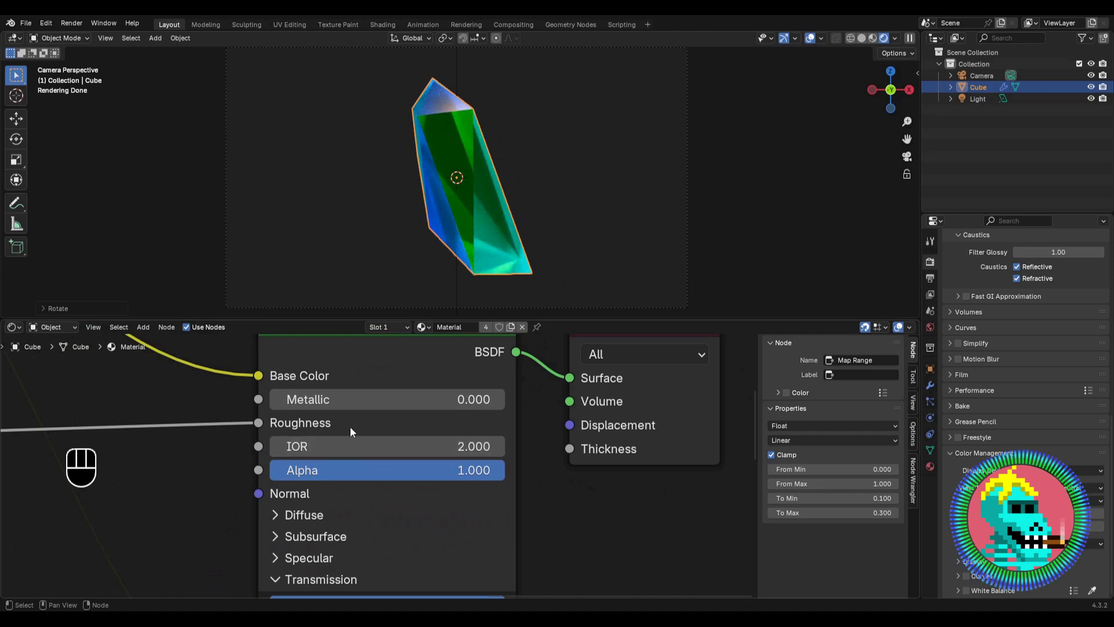
Step: Rotate the crystal further around the global Z axis so another side faces the camera
scroll(377, 464, down, 1)
key(r)
key(z)
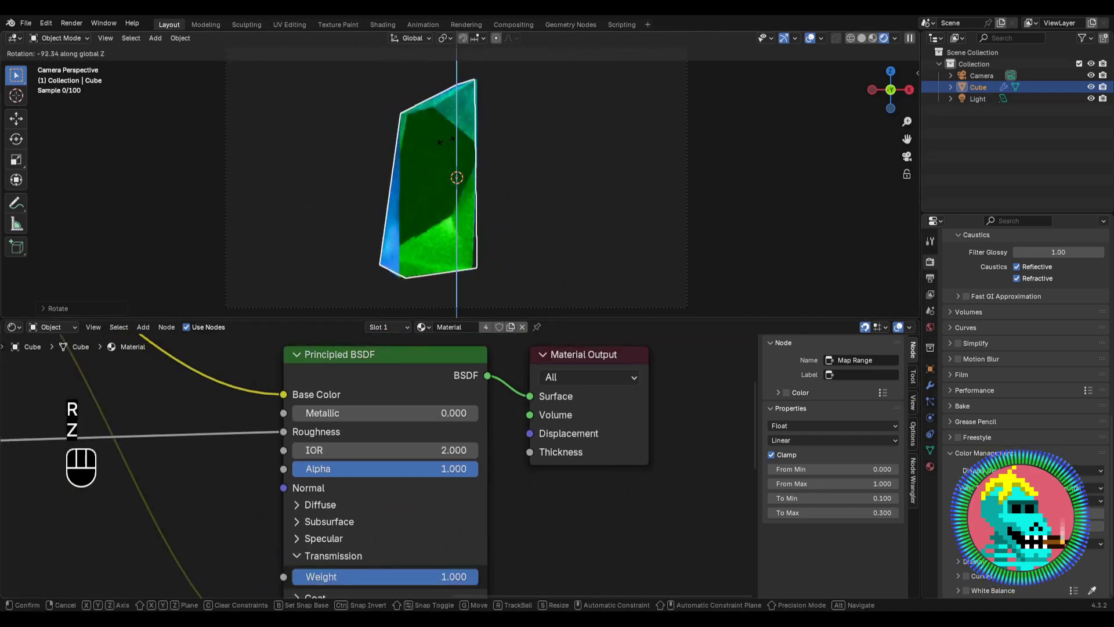
click(478, 140)
Step: Add a Mix Color node on the link between the Layer Weight and the green-blue Color Ramp
scroll(228, 502, down, 5)
middle_drag(238, 502, 273, 535)
scroll(319, 481, up, 7)
middle_drag(351, 431, 414, 431)
scroll(377, 453, down, 2)
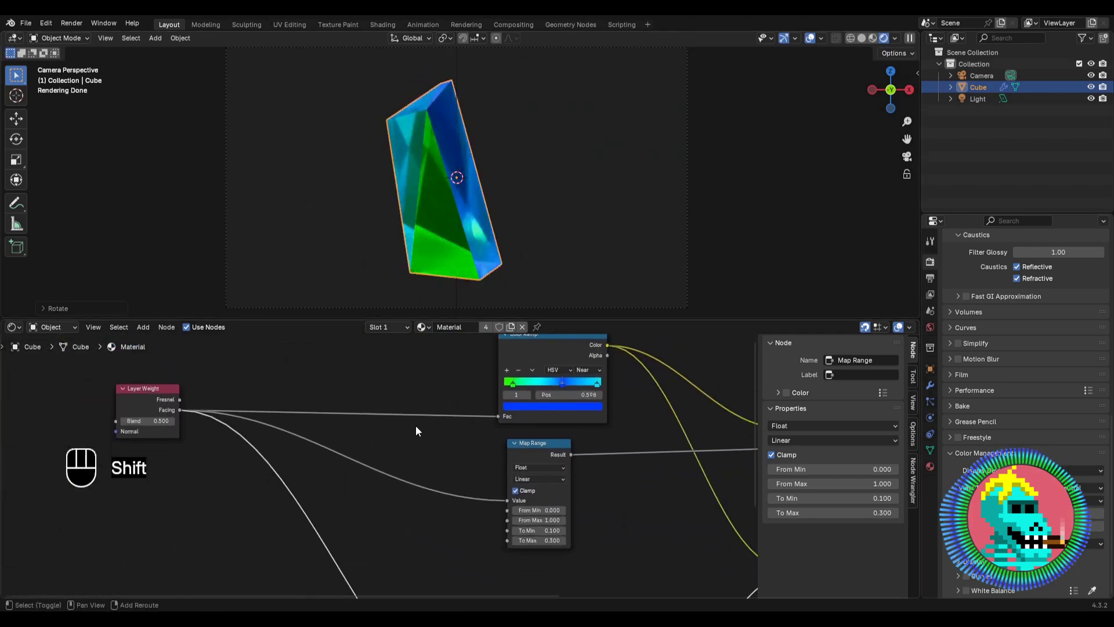
key(shift+a)
text(mix)
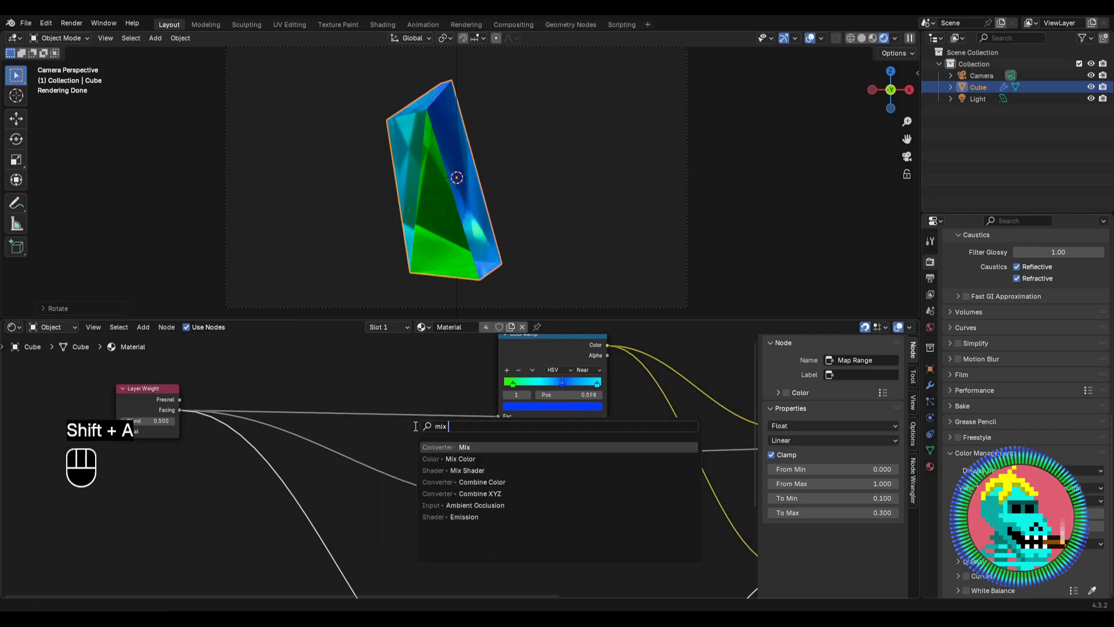
text(col)
key(Return)
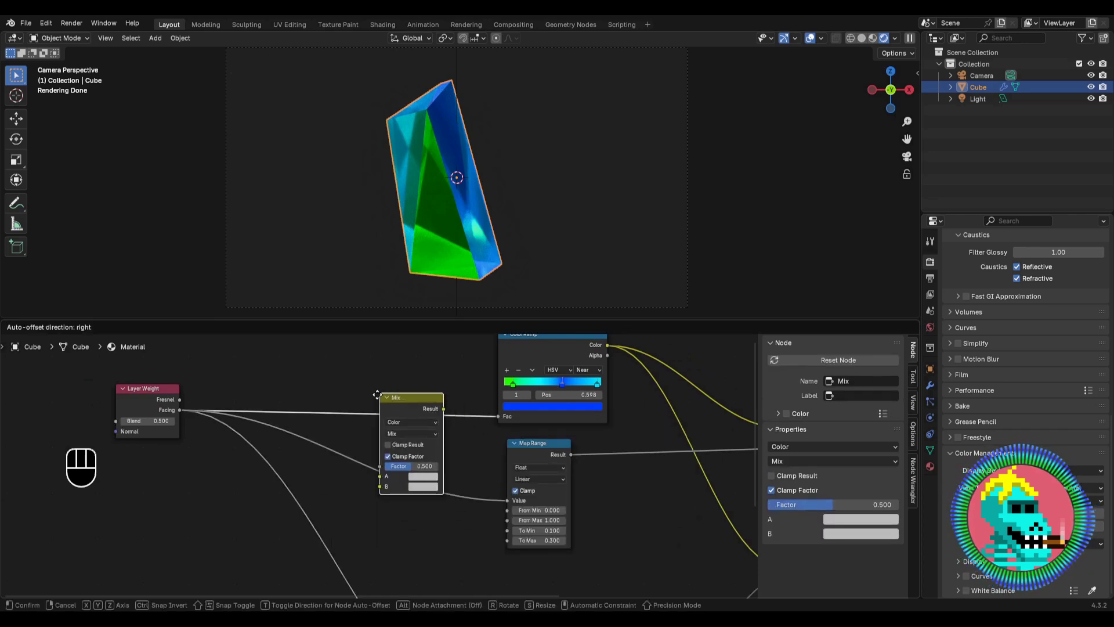
click(399, 410)
drag(406, 406, 390, 363)
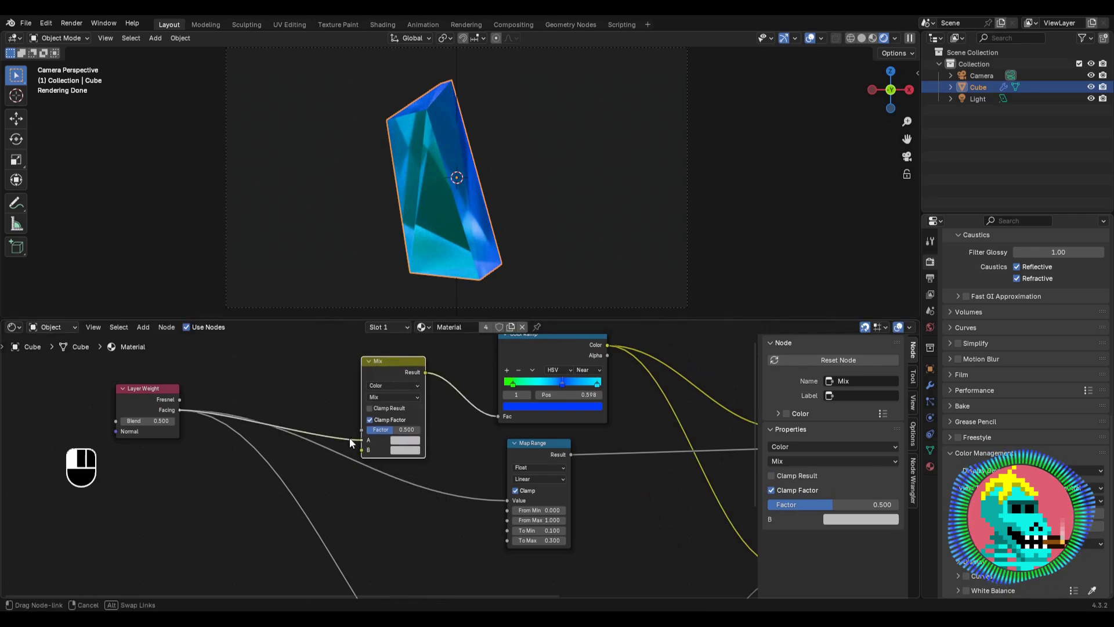
Step: Move the Layer Weight's Facing link from the Mix node's A to its Factor and place the Layer Weight farther from the Mix node
drag(350, 429, 361, 429)
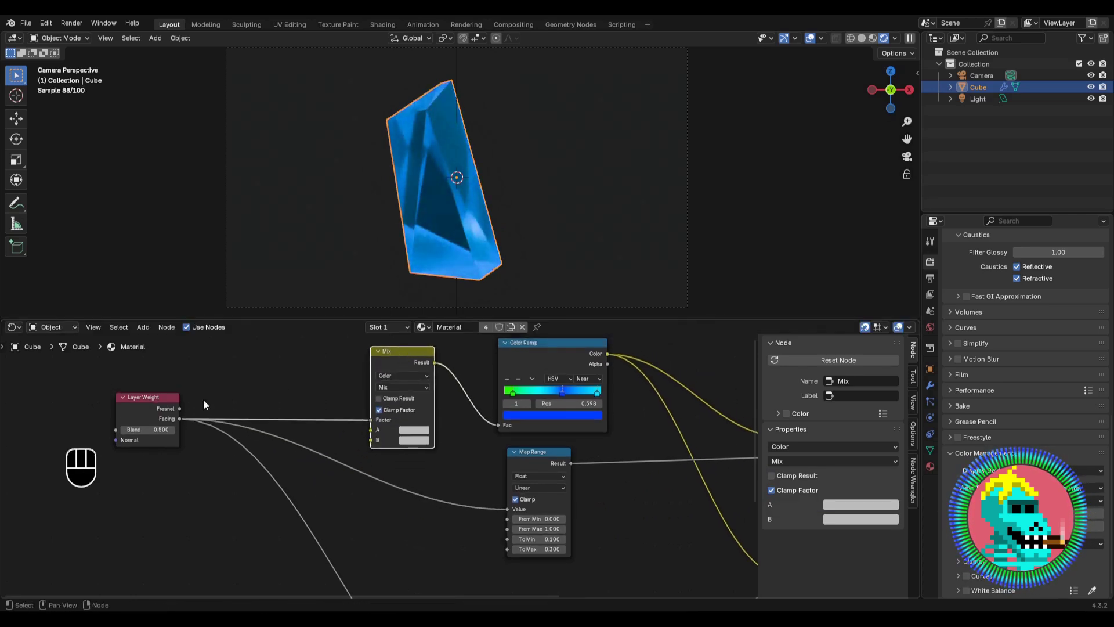
middle_drag(145, 413, 240, 428)
drag(239, 429, 156, 429)
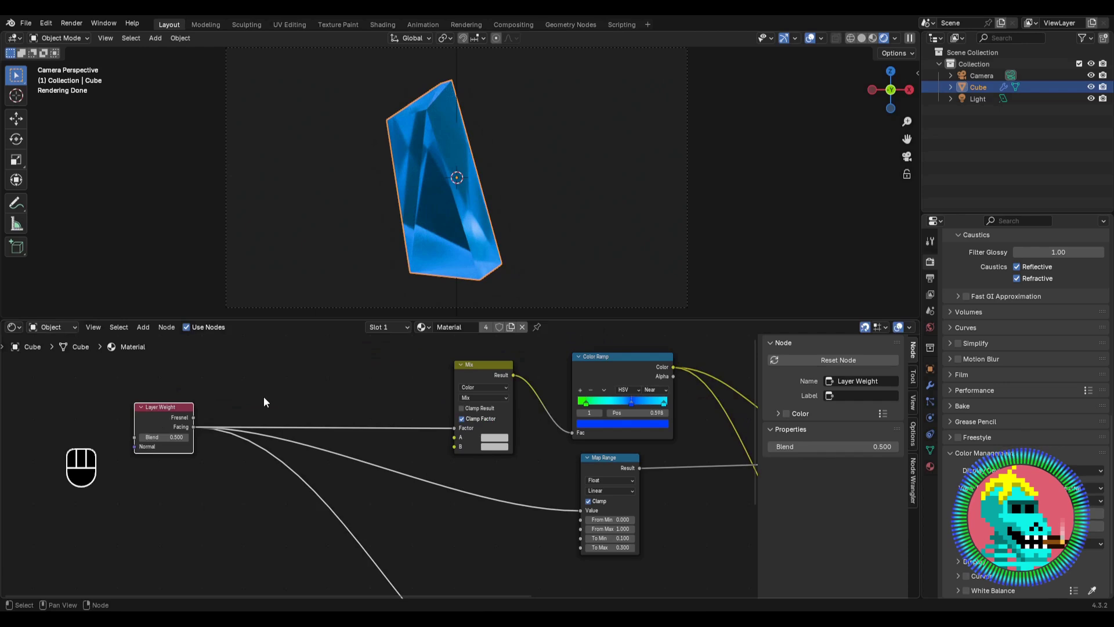
Step: Insert a new Color Ramp between the Layer Weight's Facing output and the Mix node's Factor
key(shift+a)
click(309, 385)
text(color)
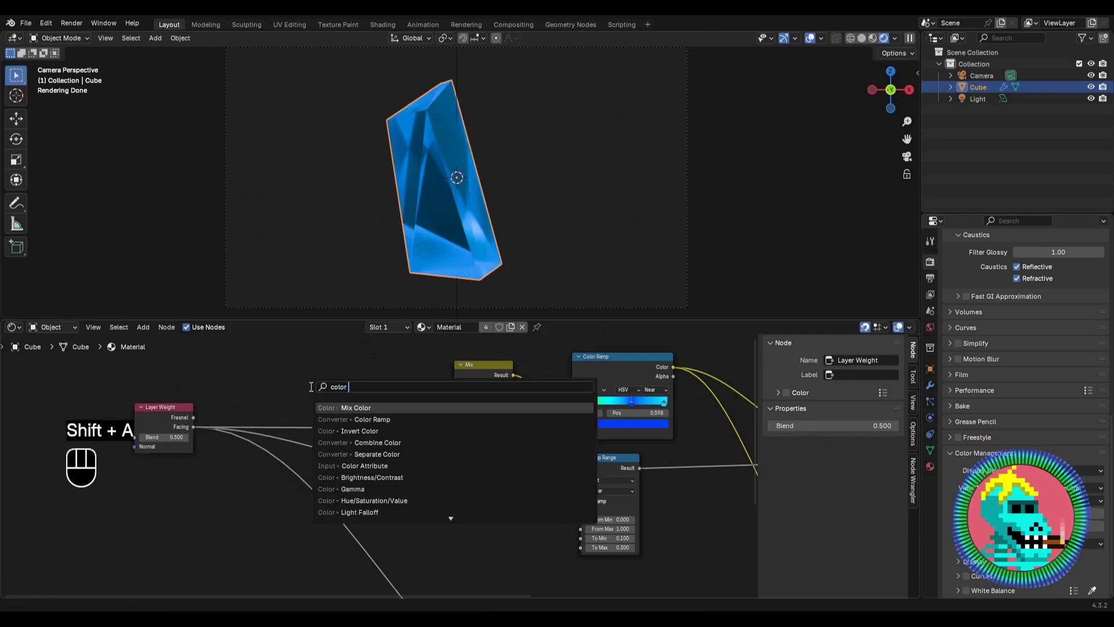
key(Down)
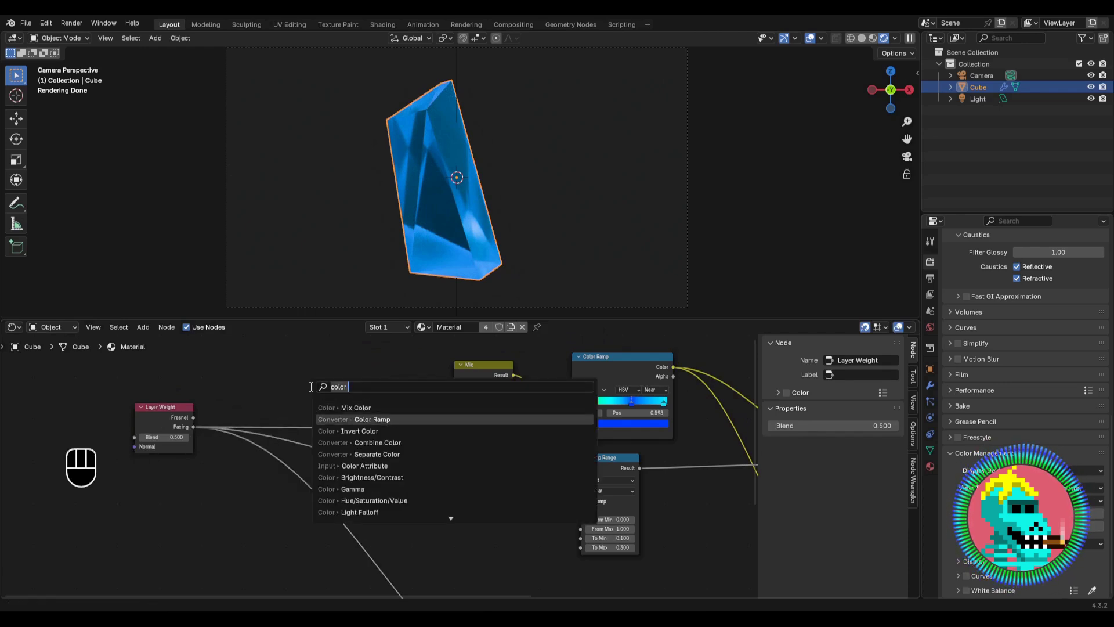
key(Return)
click(346, 373)
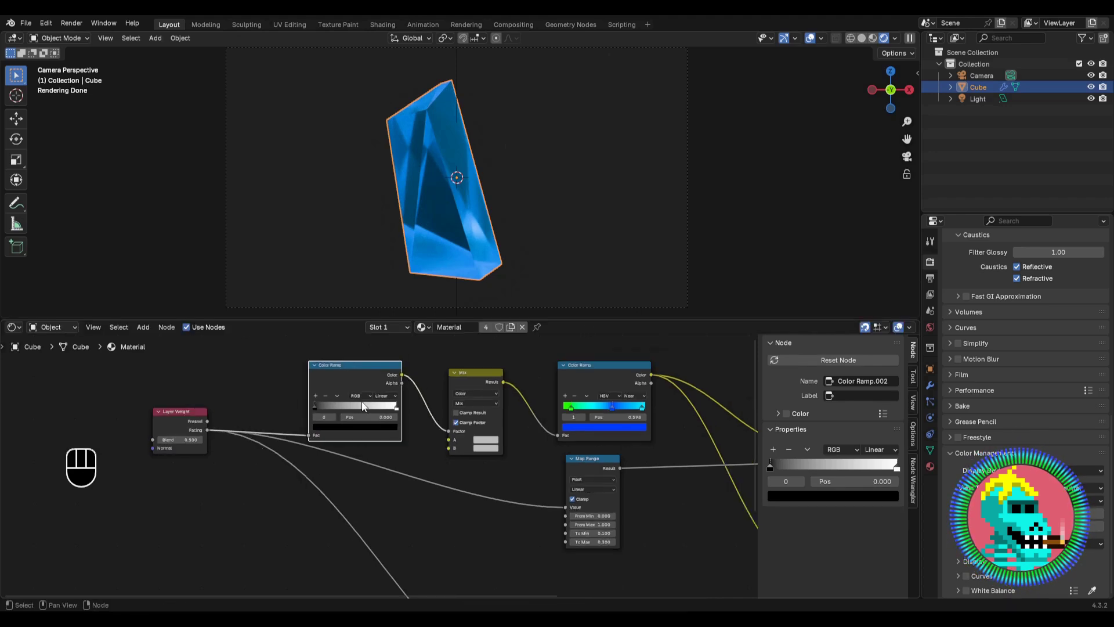
Step: Add a Noise Texture below the Layer Weight and connect its Fac output to the Mix node's B input
scroll(401, 388, up, 1)
key(shift+a)
text(noise)
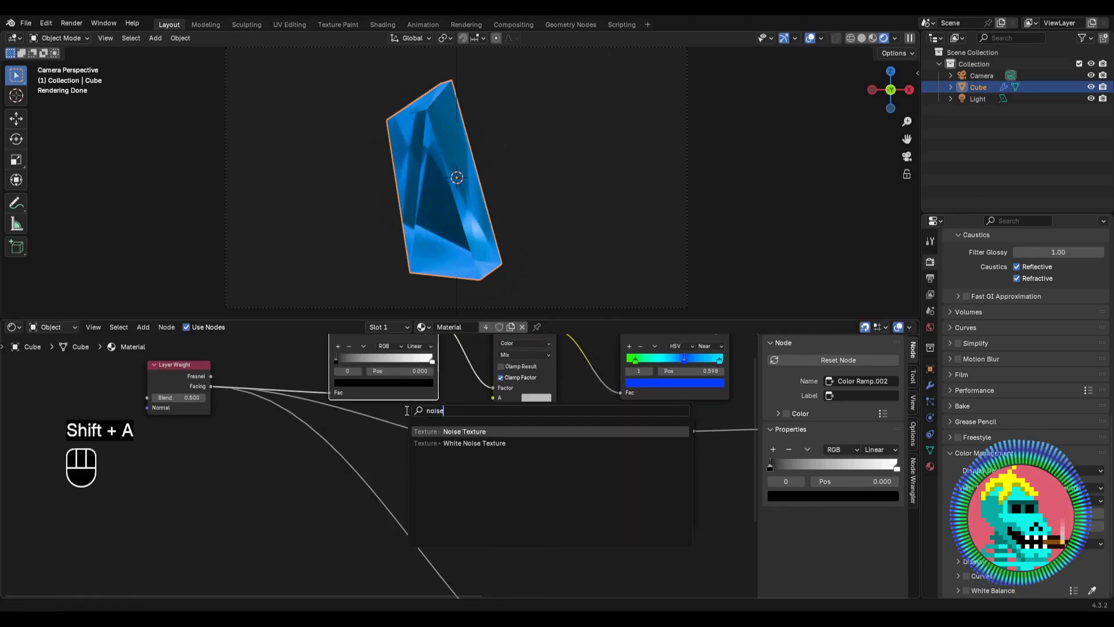
key(Return)
click(251, 489)
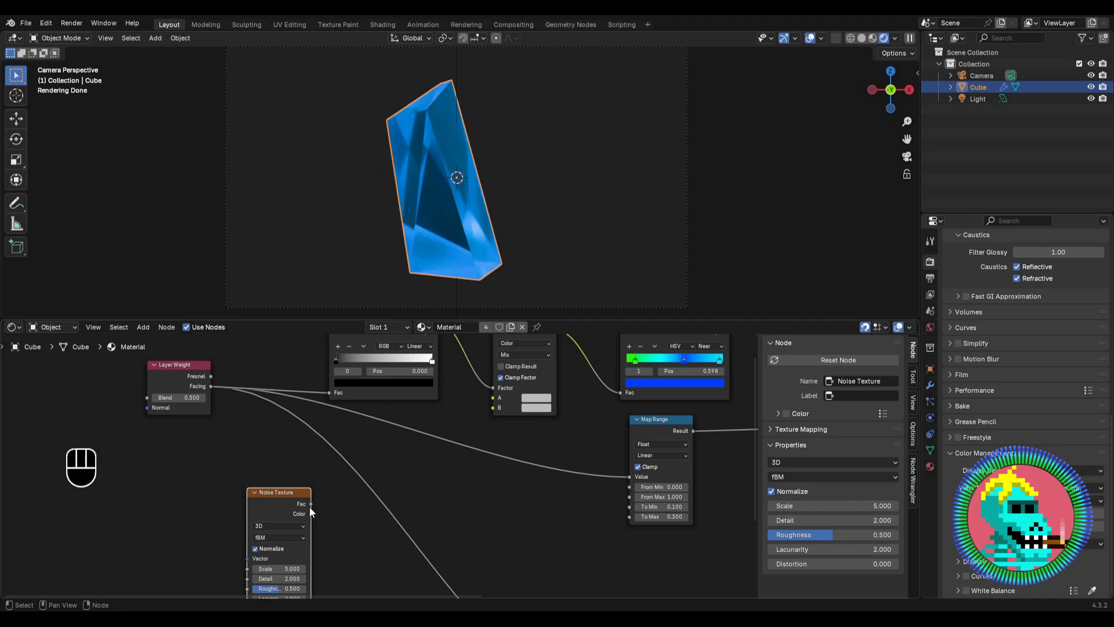
drag(311, 503, 493, 408)
scroll(386, 467, down, 1)
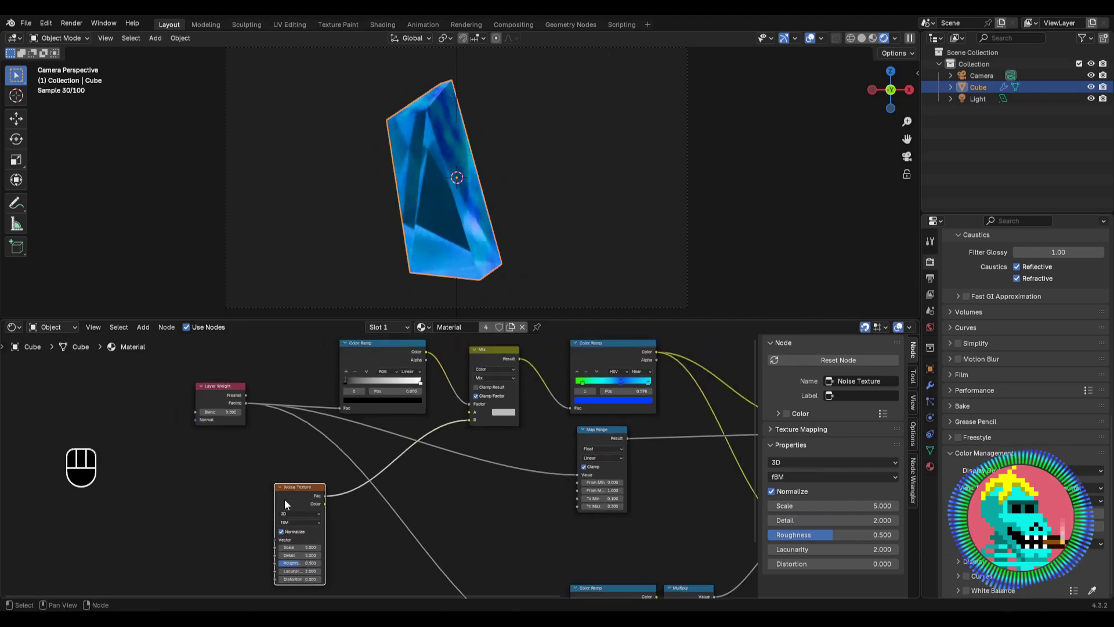
Step: Add Texture Coordinate and Mapping nodes to the Noise Texture and feed the Mapping's Vector from the Object output
scroll(356, 471, up, 3)
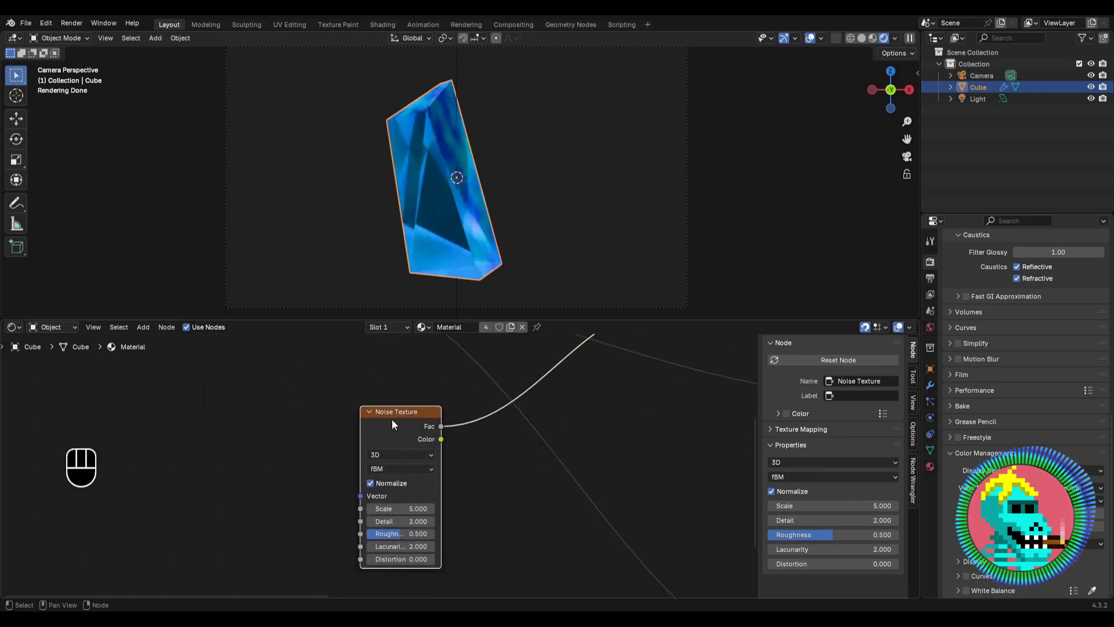
key(ctrl+t)
scroll(345, 432, up, 2)
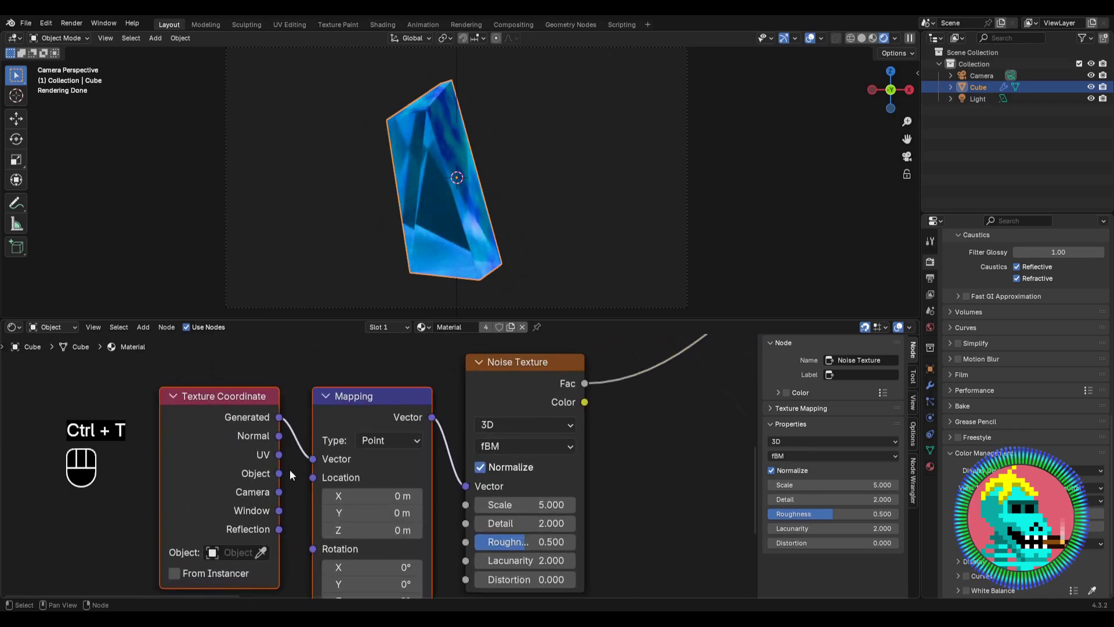
drag(311, 454, 312, 458)
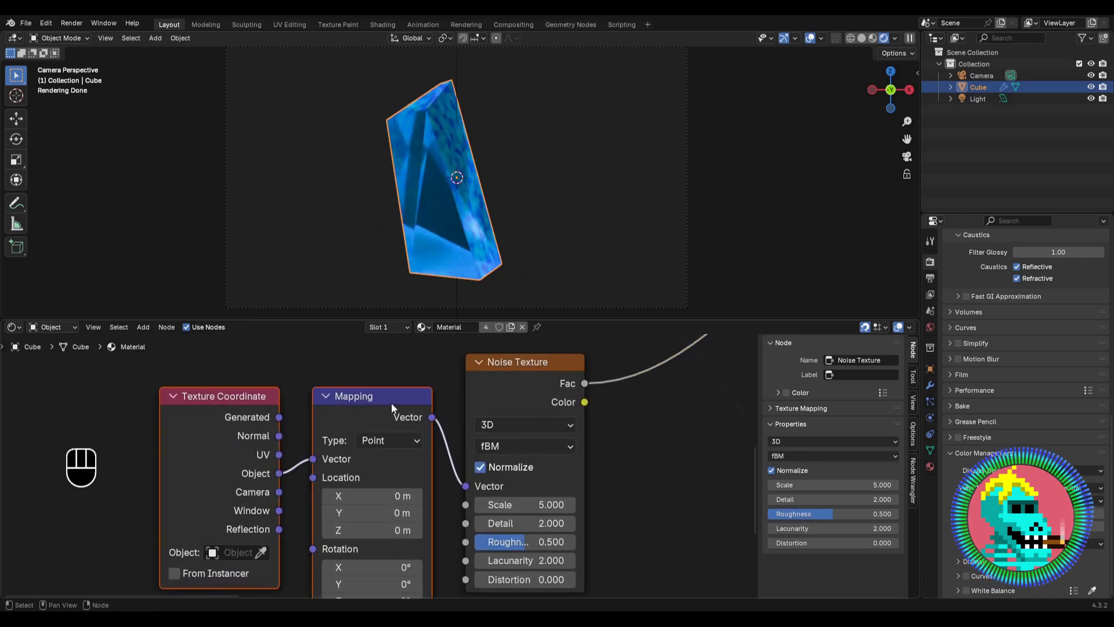
Step: Disable Normalize on the Noise Texture and align the node with the Mapping node
scroll(485, 118, up, 3)
shift+middle_drag(474, 114, 477, 196)
scroll(477, 196, up, 2)
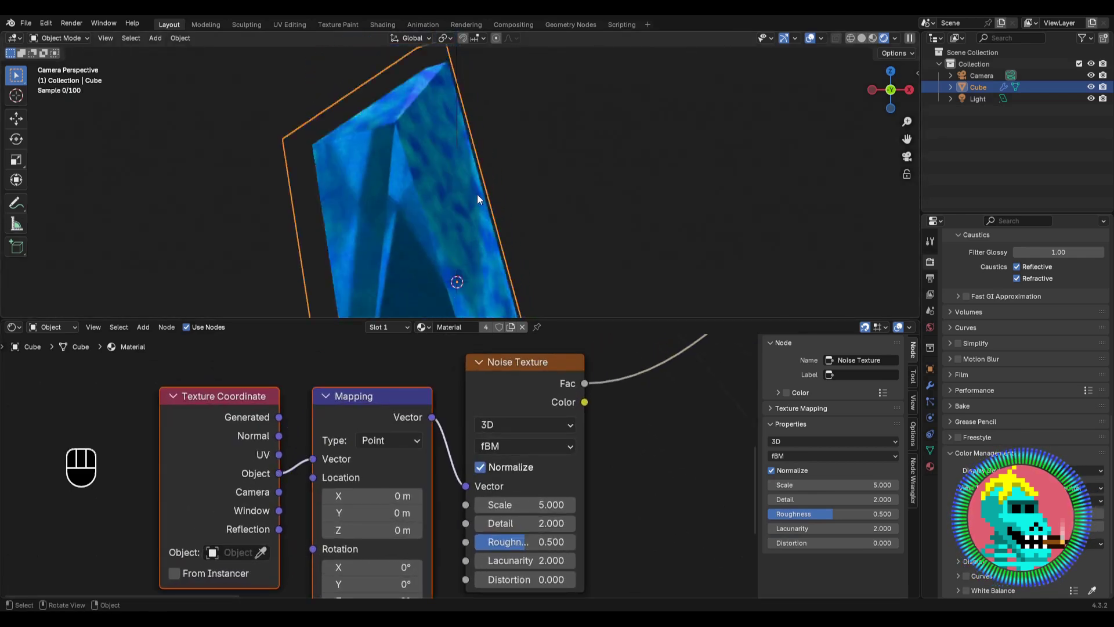
middle_drag(506, 467, 431, 441)
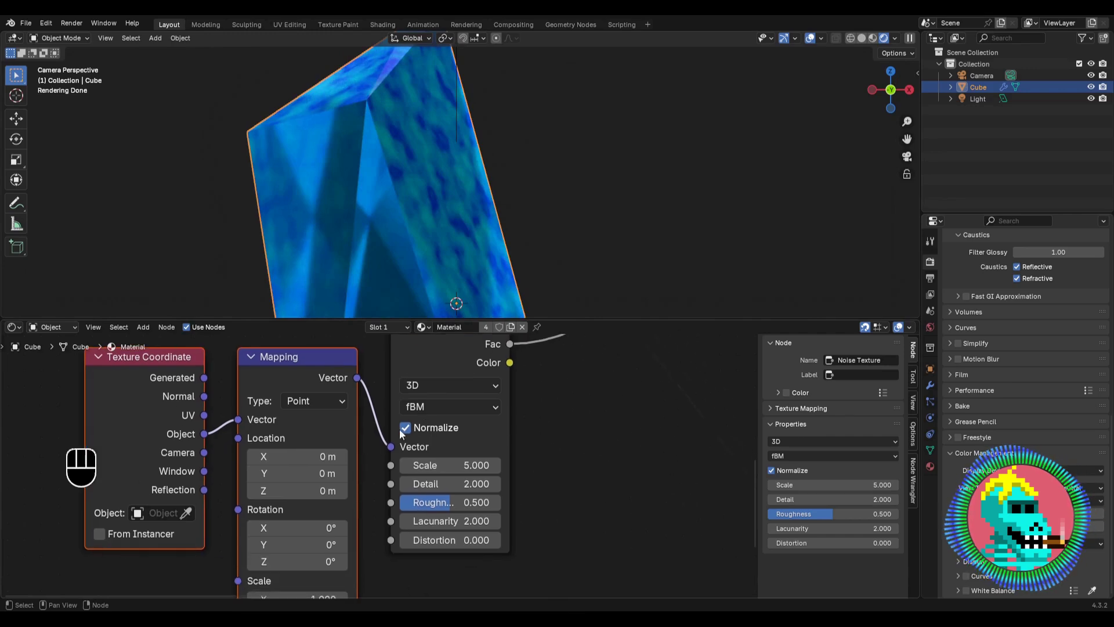
click(405, 427)
drag(433, 362, 434, 395)
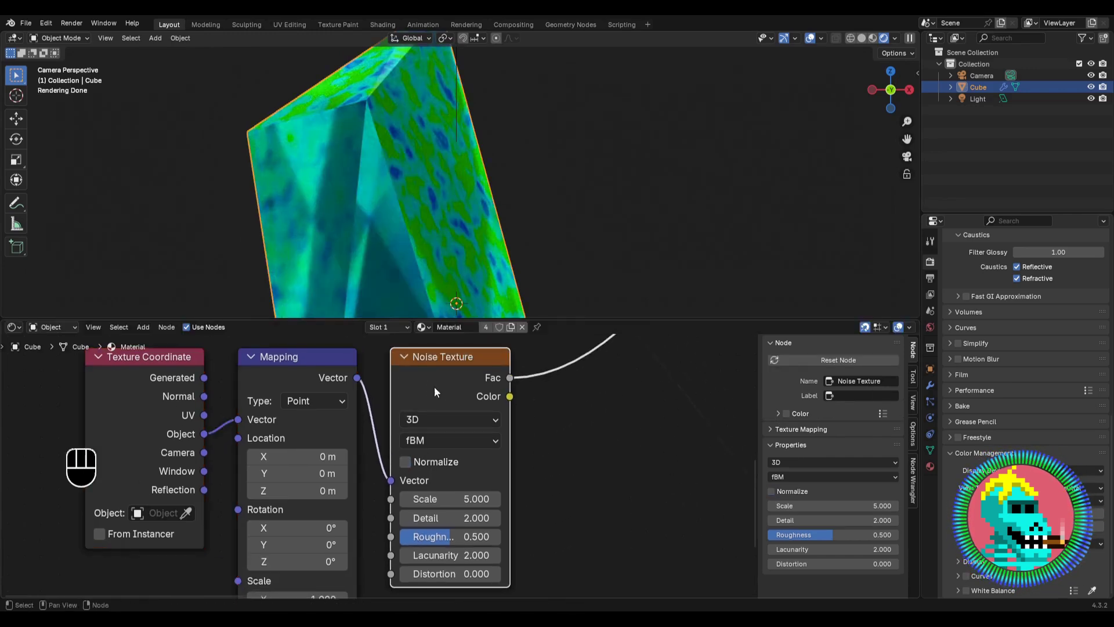
scroll(435, 392, down, 2)
scroll(362, 442, up, 3)
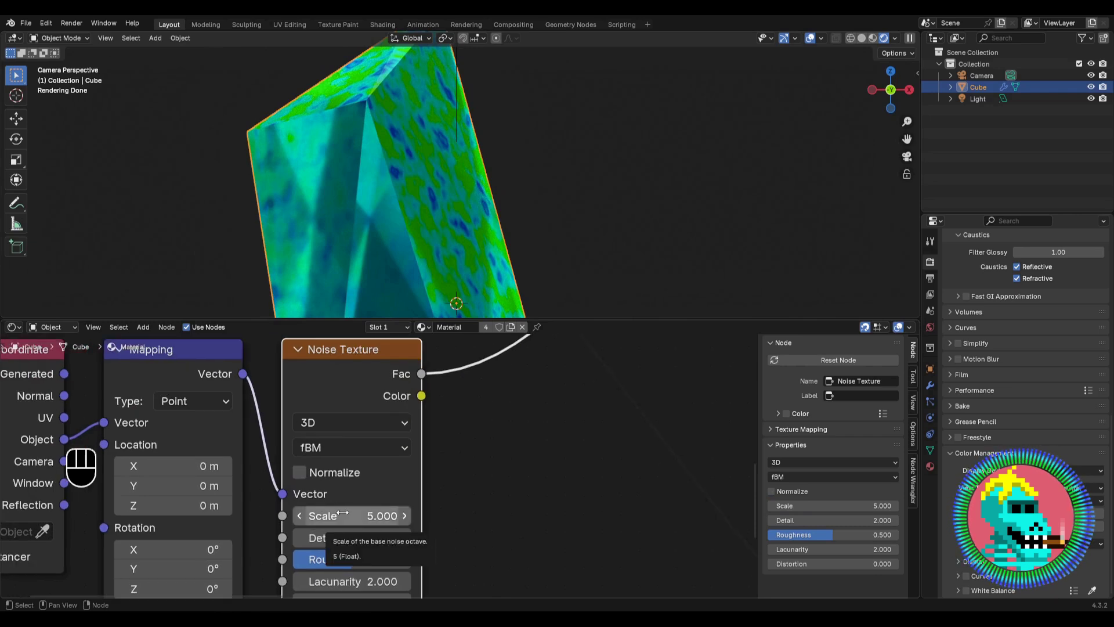
Step: Set the Noise Texture's Scale to 1
click(342, 512)
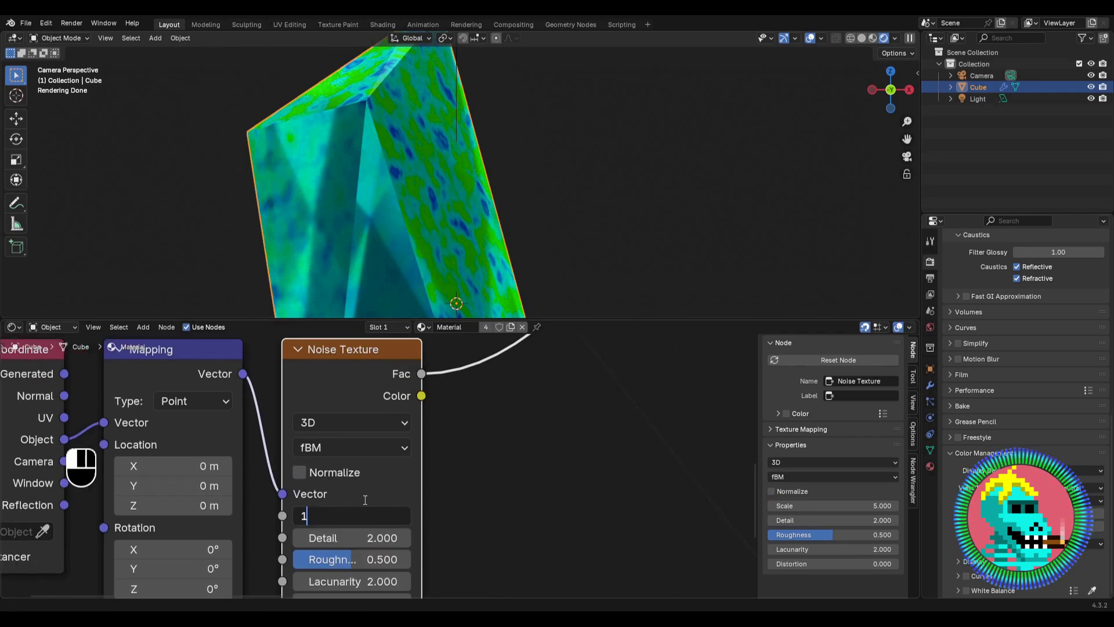
text(1)
key(Return)
Step: Set the Noise Texture's Detail to 15 and raise its Roughness to about 0.642
shift+scroll(344, 503, down, 3)
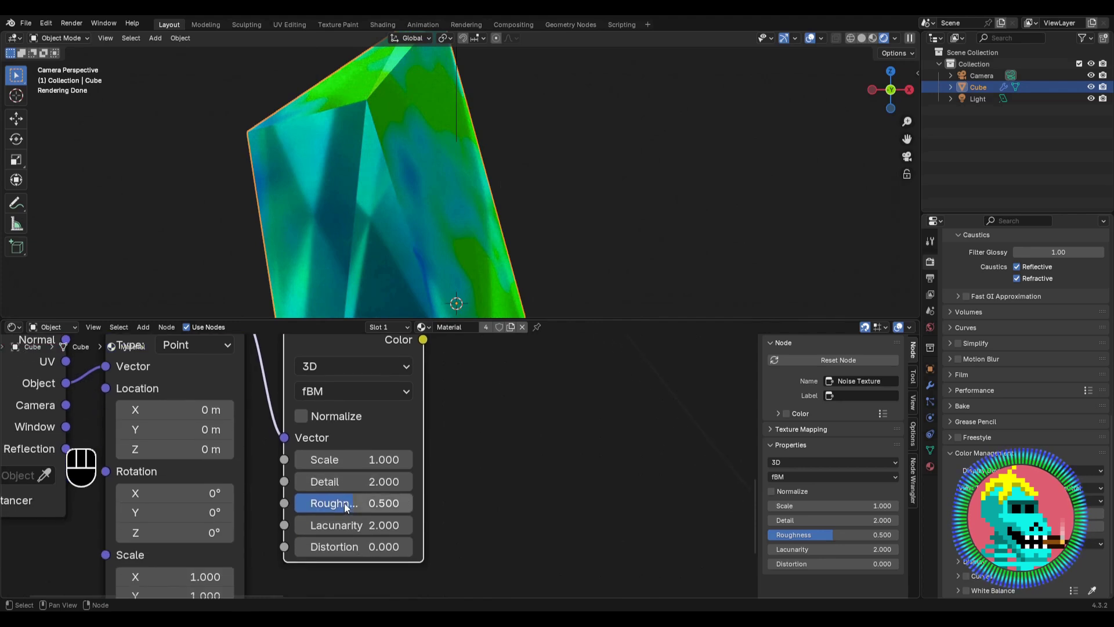
drag(345, 506, 346, 506)
click(345, 481)
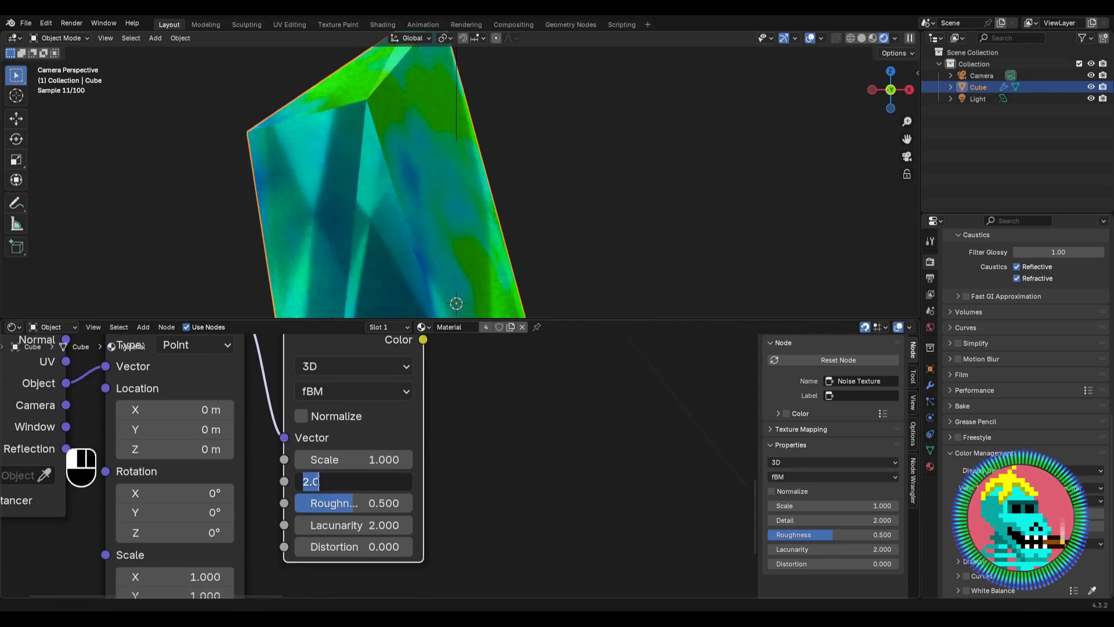
text(15)
key(Return)
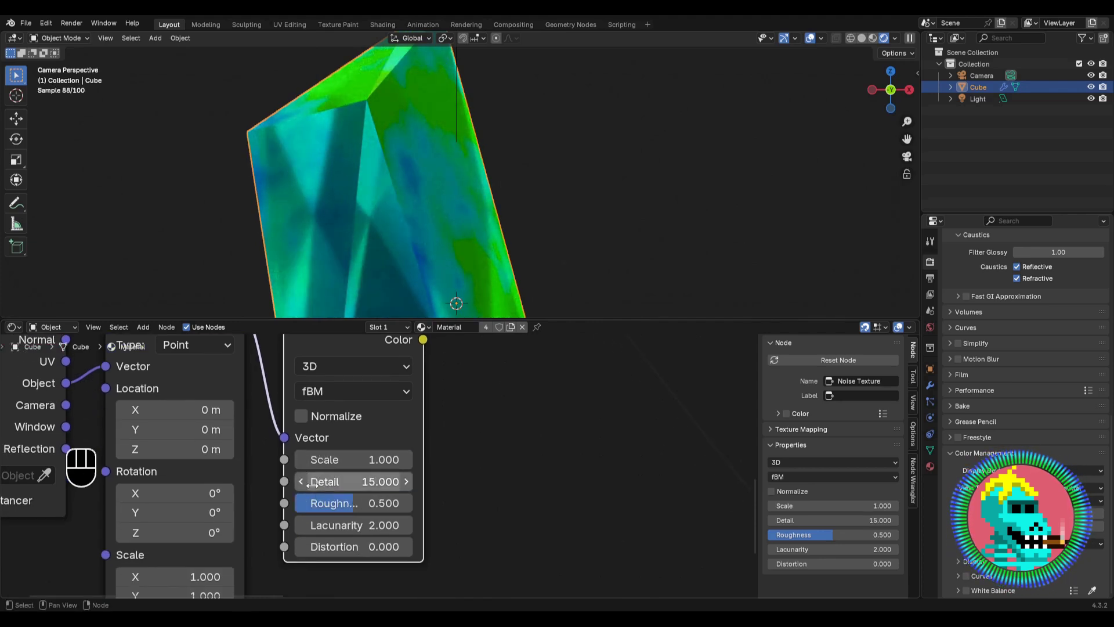
drag(343, 503, 350, 503)
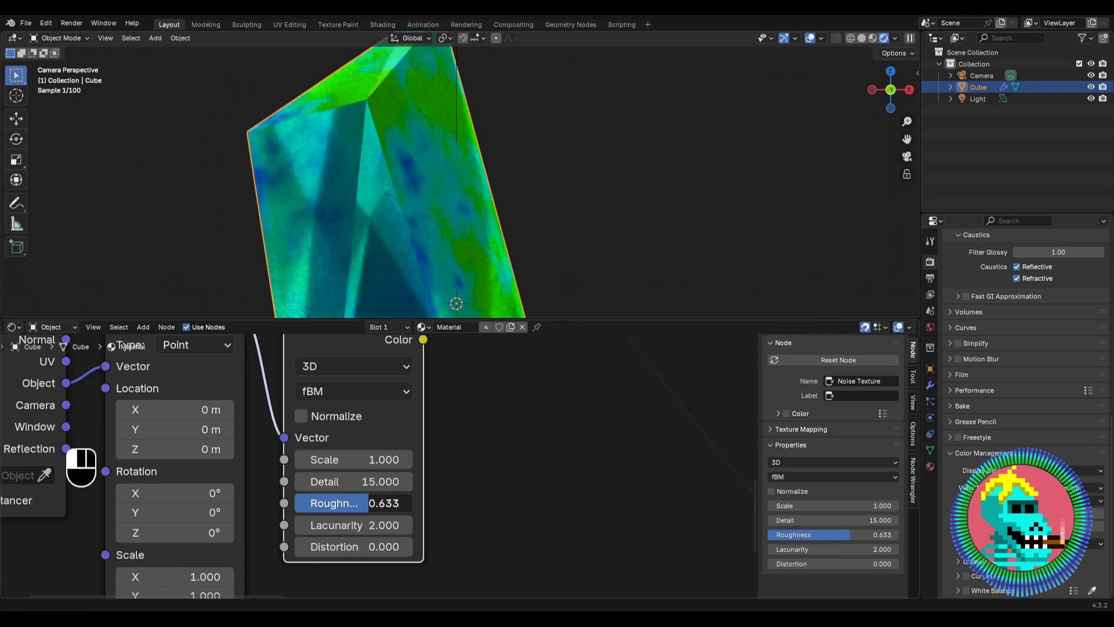
scroll(480, 455, down, 8)
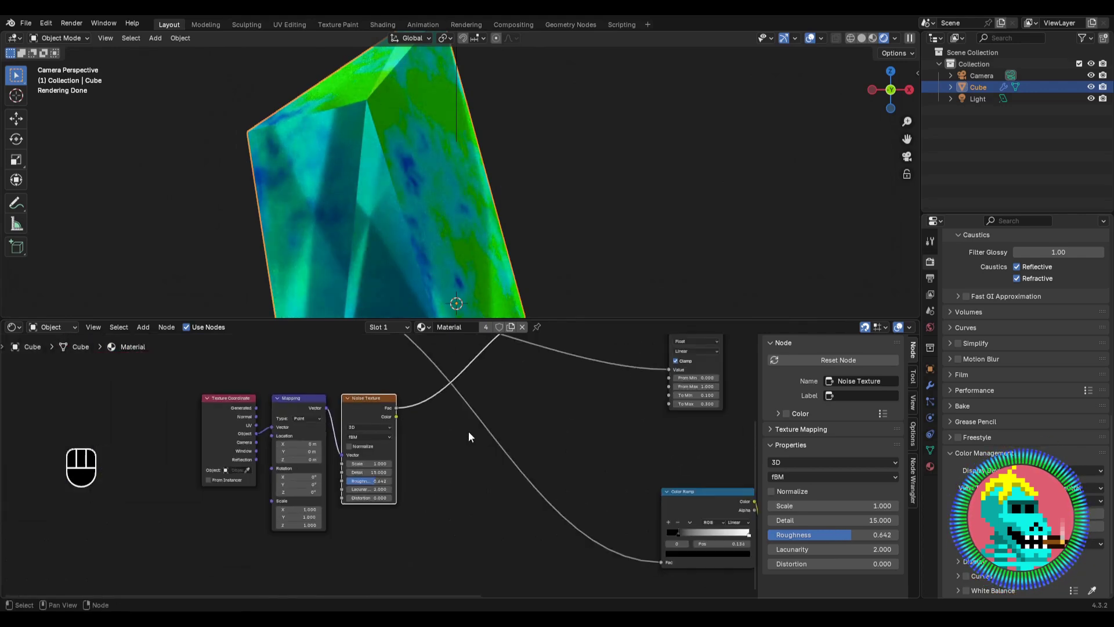
Step: Move the Mix node and the Color Ramp feeding it back to make room before the HSV Color Ramp
scroll(396, 531, up, 3)
scroll(416, 483, up, 1)
drag(377, 463, 360, 465)
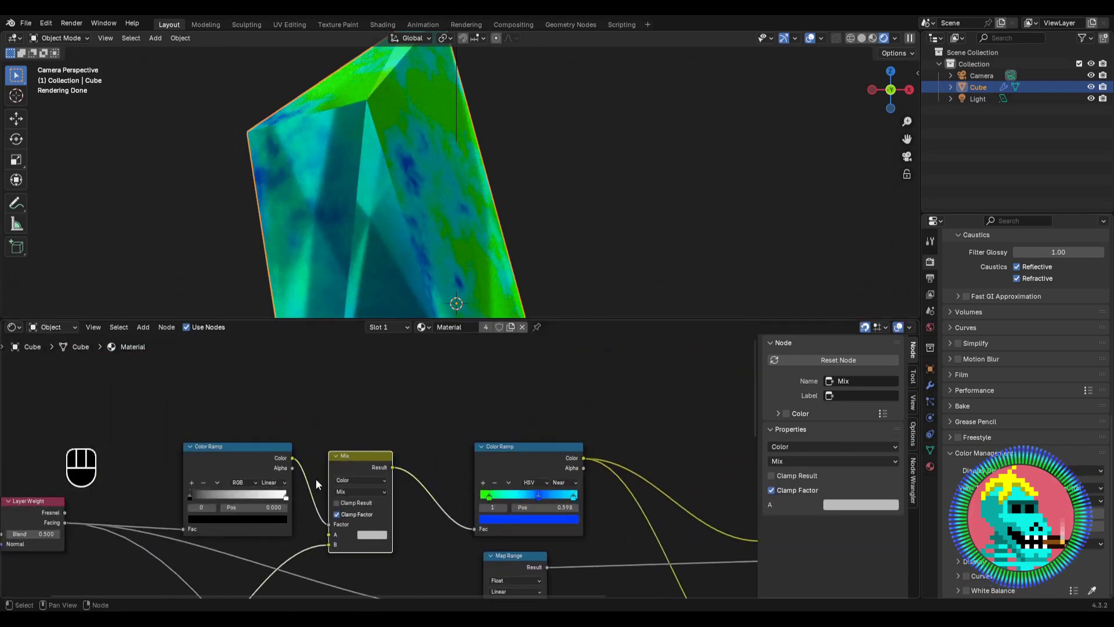
middle_drag(316, 479, 221, 458)
drag(280, 406, 167, 468)
drag(282, 433, 219, 433)
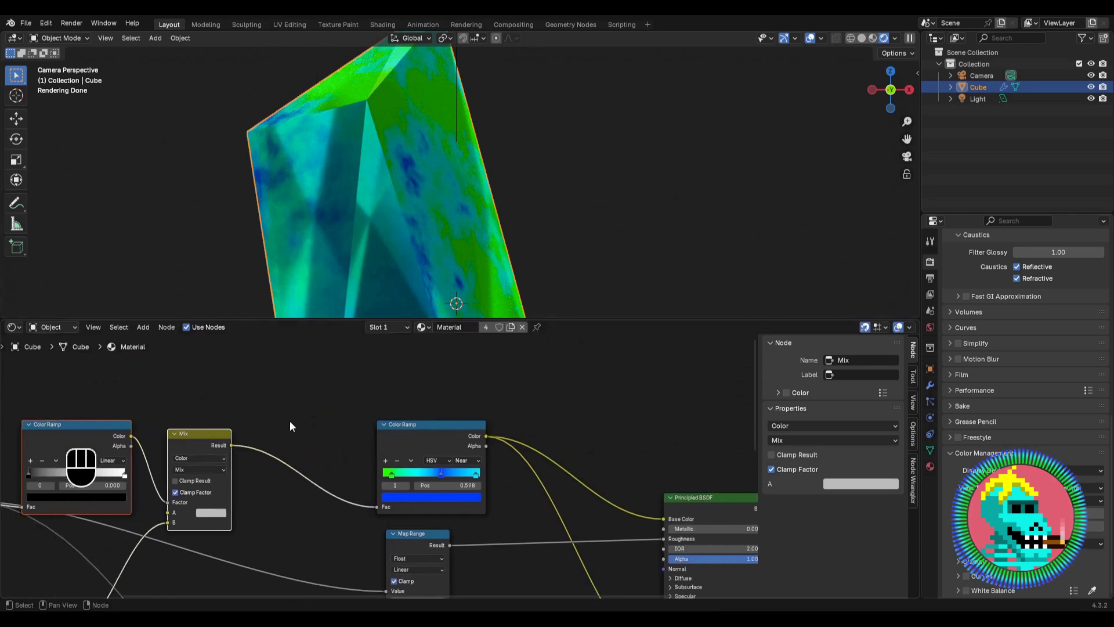
Step: Insert an Invert Color node between the Mix result and the HSV Color Ramp, spaced evenly between them
click(293, 419)
key(shift+a)
text(Invert c)
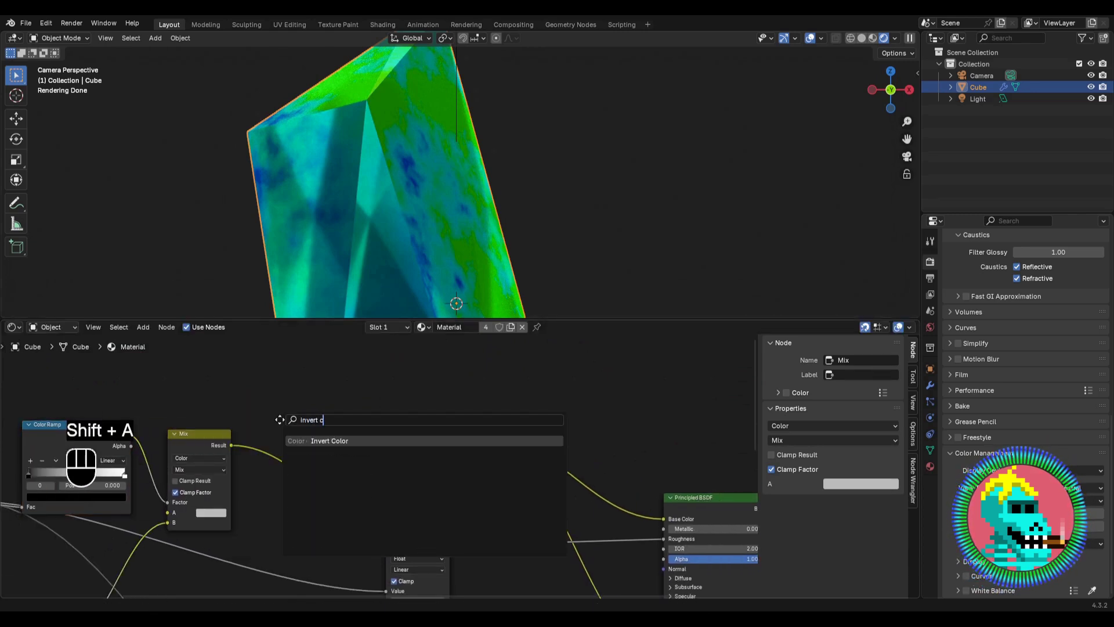
key(Return)
click(289, 459)
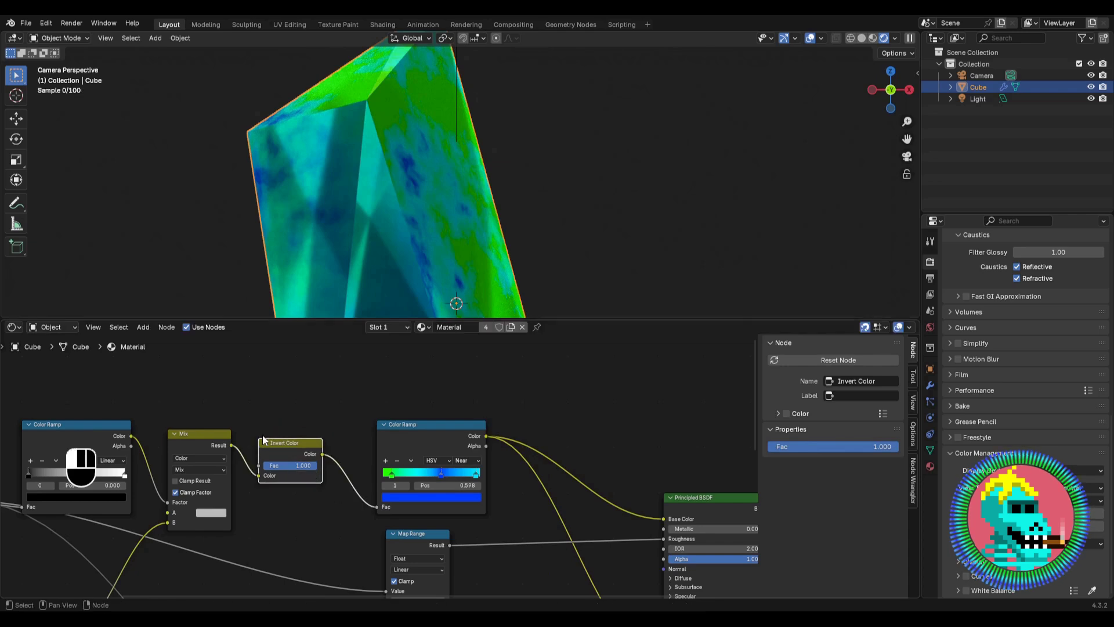
scroll(271, 395, down, 3)
middle_drag(258, 436, 355, 410)
scroll(369, 412, up, 6)
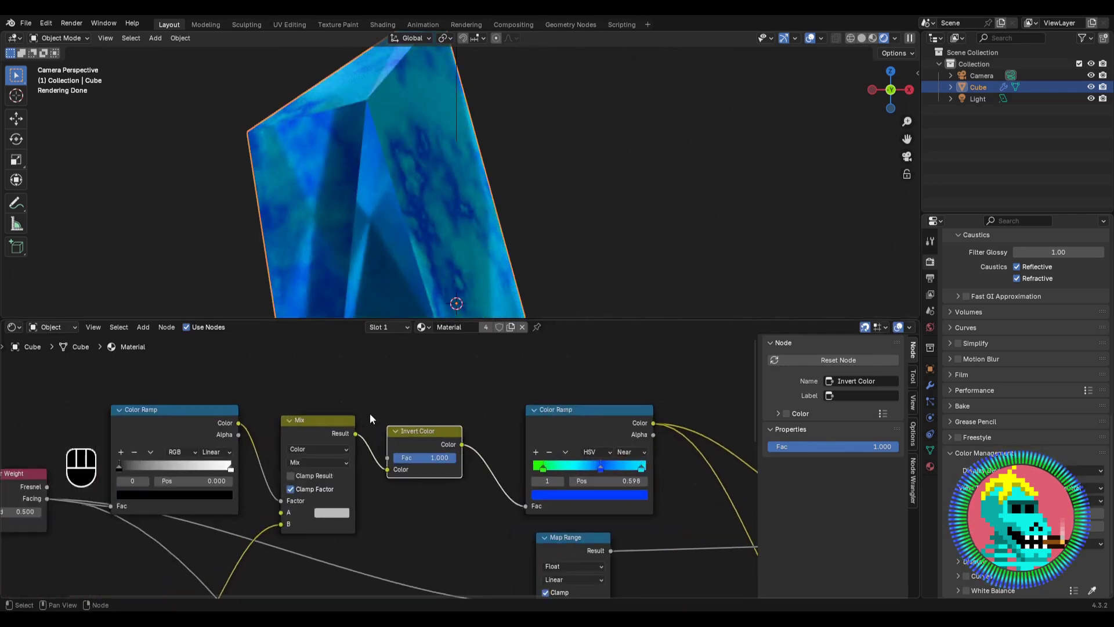
drag(453, 430, 477, 432)
Step: Move the black stop inward on the Color Ramp driving the Mix factor, and set the Mix node's A color to white
click(176, 416)
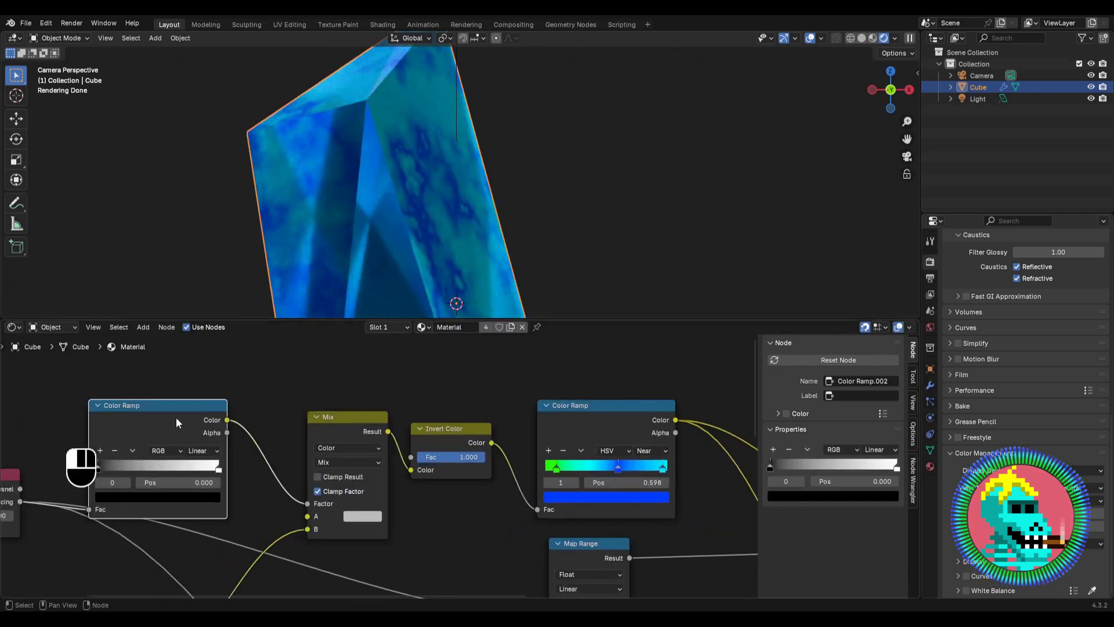
key(KP_Decimal)
drag(270, 462, 301, 458)
scroll(359, 181, down, 4)
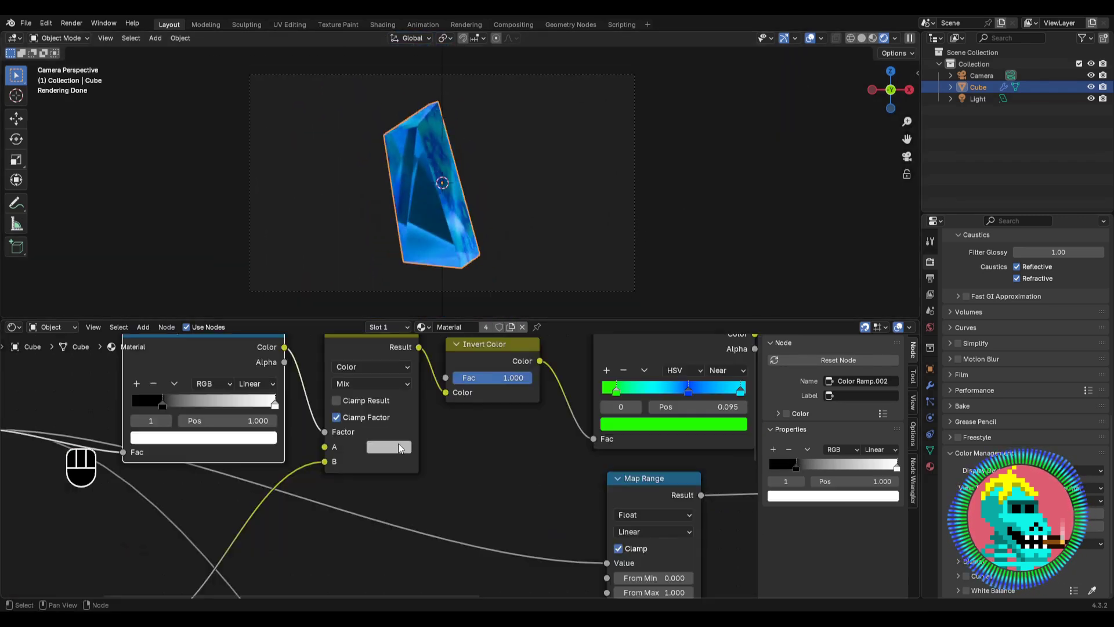
click(389, 447)
drag(490, 258, 489, 228)
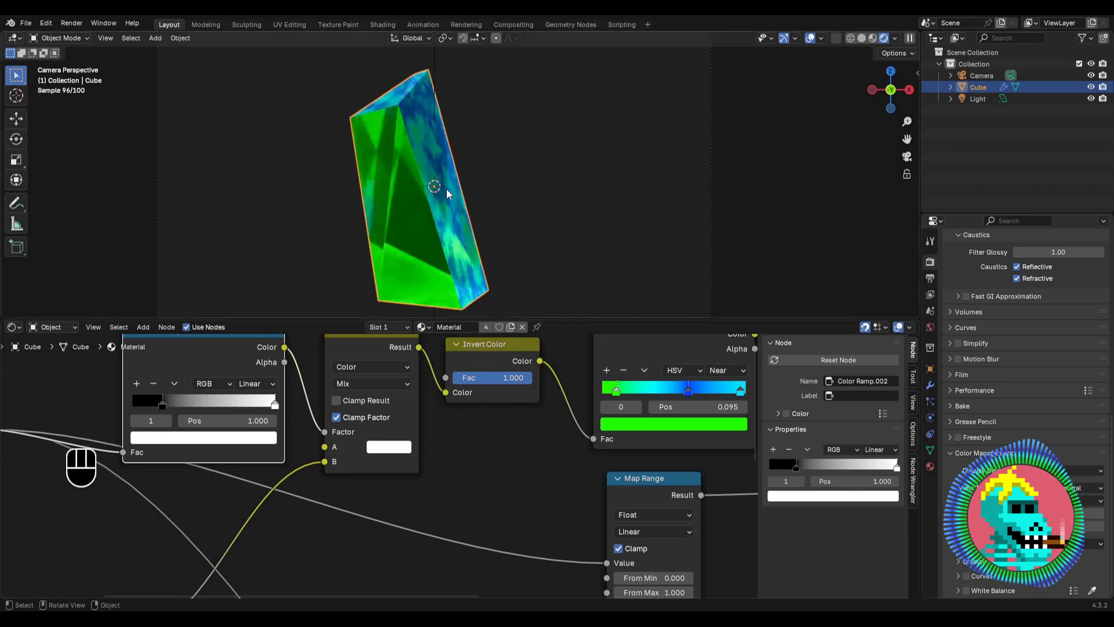
Step: Rotate the crystal around the global Z axis in camera view to turn other facets toward the camera
middle_drag(446, 190, 476, 201)
scroll(460, 198, up, 3)
click(907, 156)
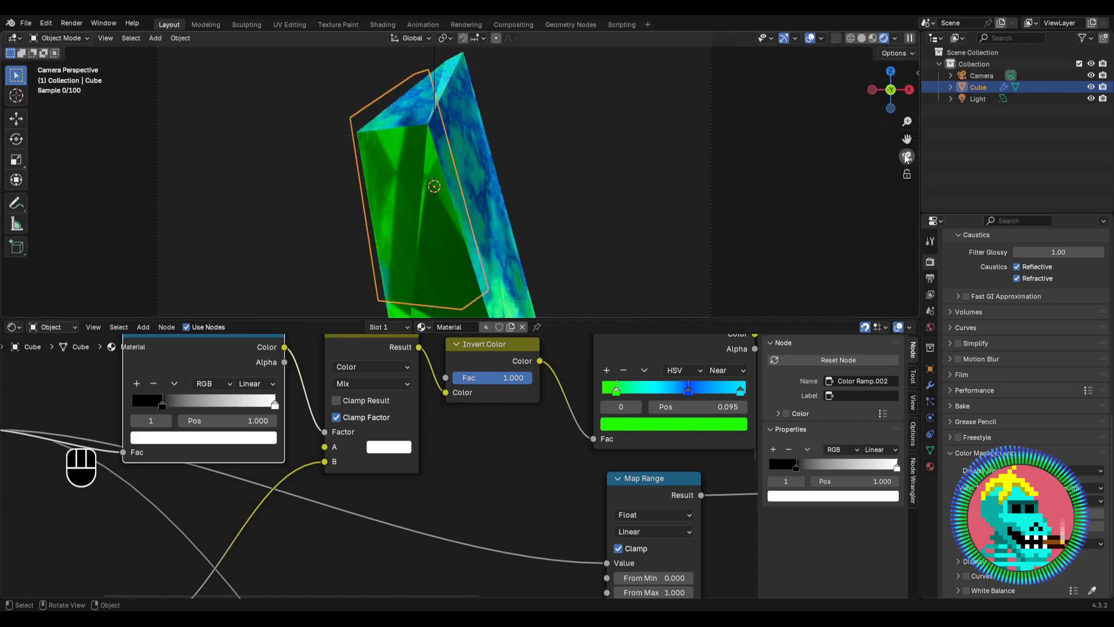
key(r)
key(z)
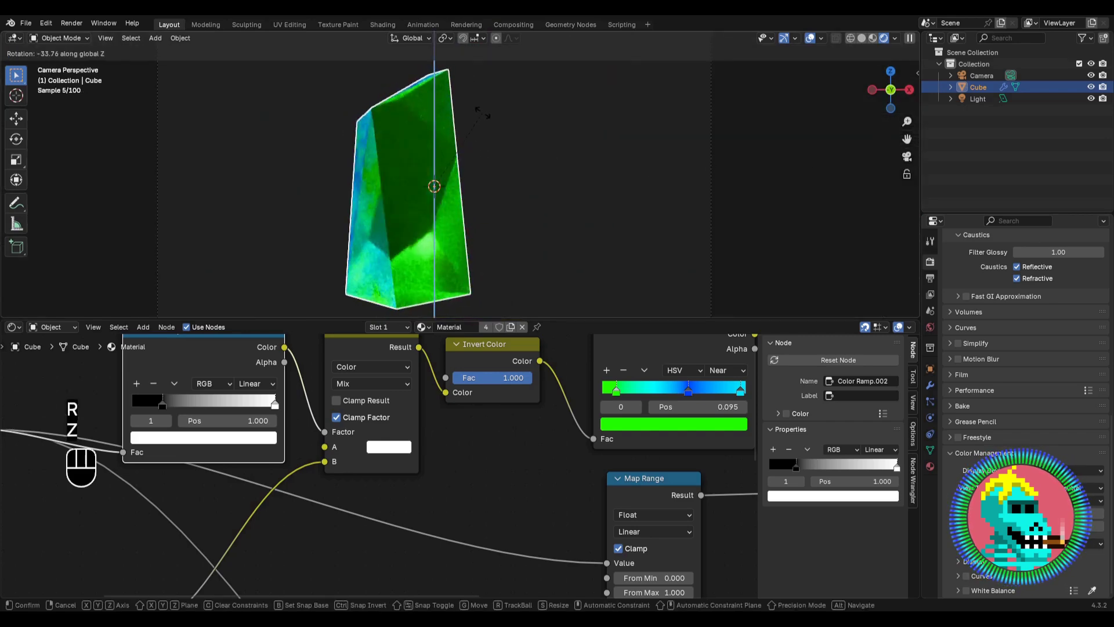
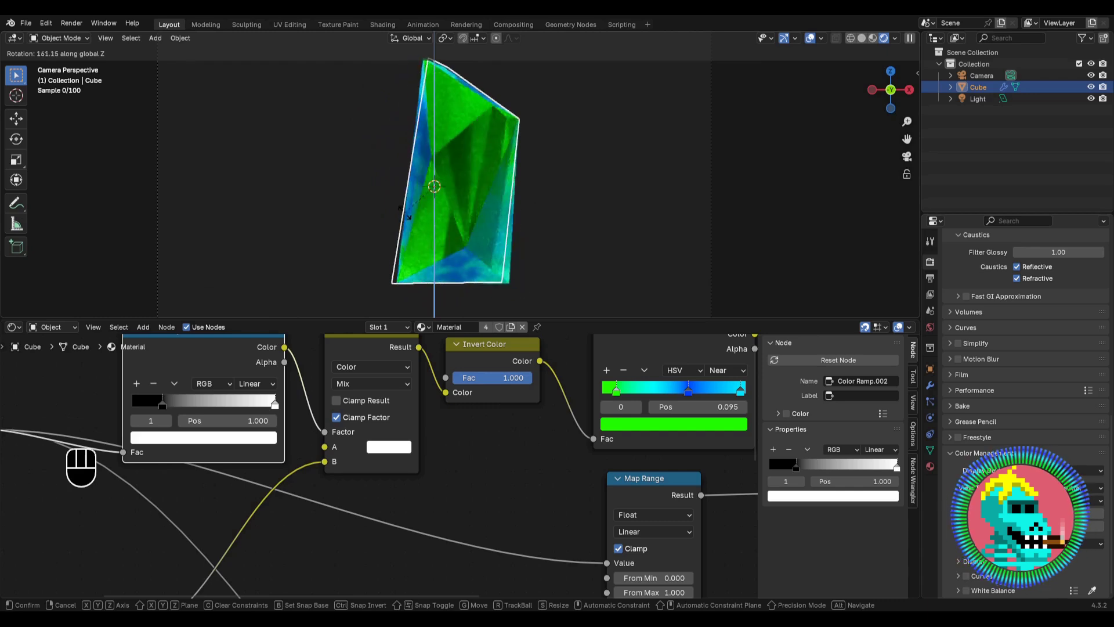
click(537, 190)
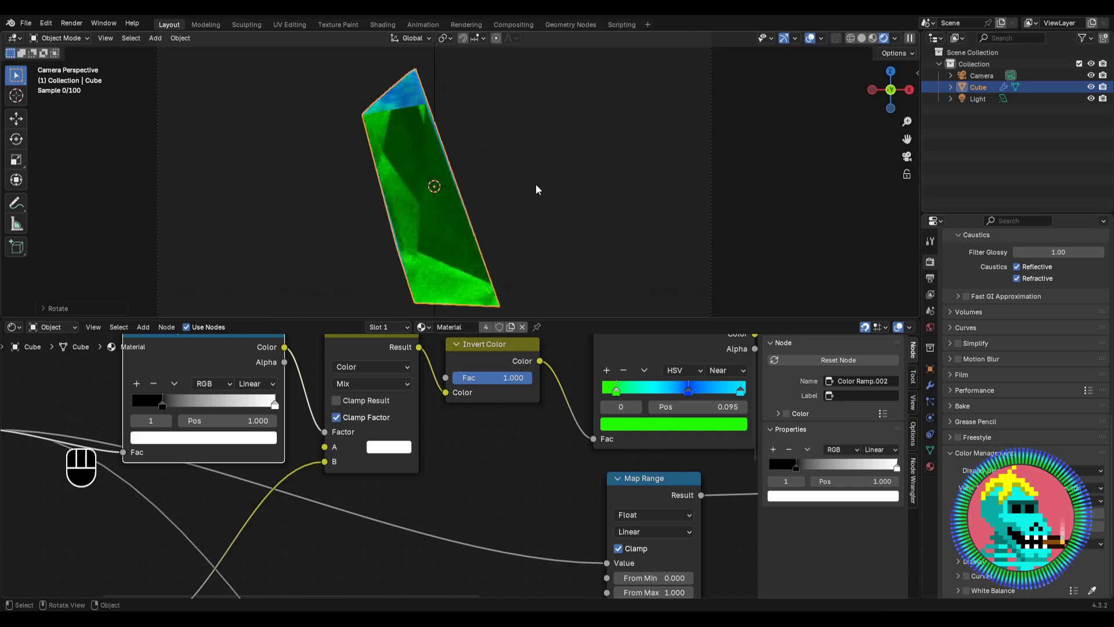
scroll(427, 459, down, 1)
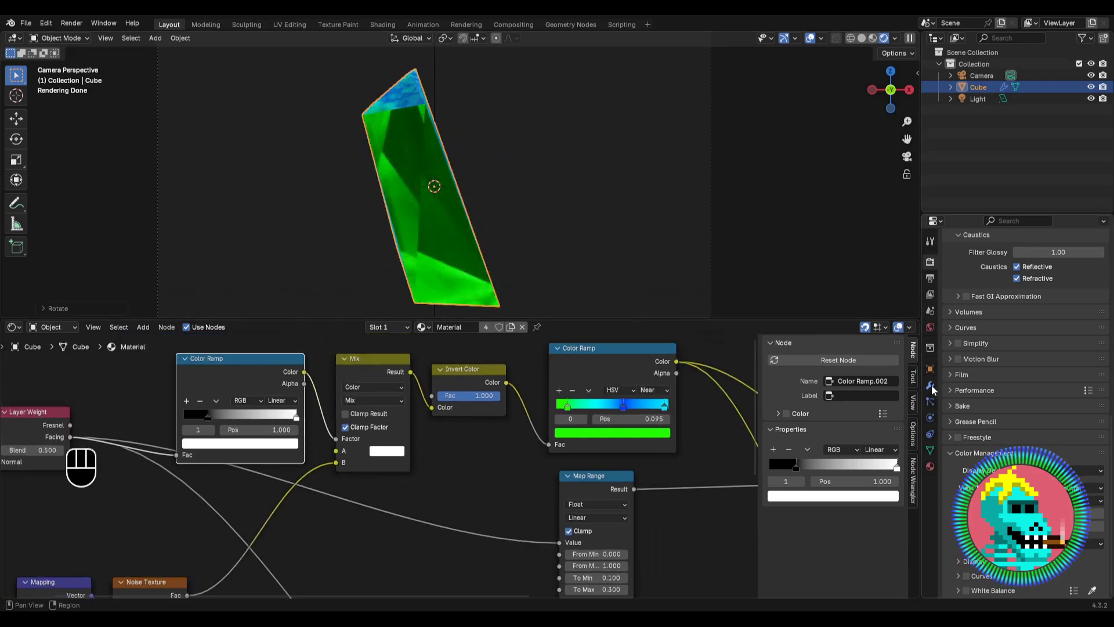
Step: Step the crystal's Geometry Nodes modifier Seed up to 11
click(930, 385)
click(1078, 311)
click(1078, 311)
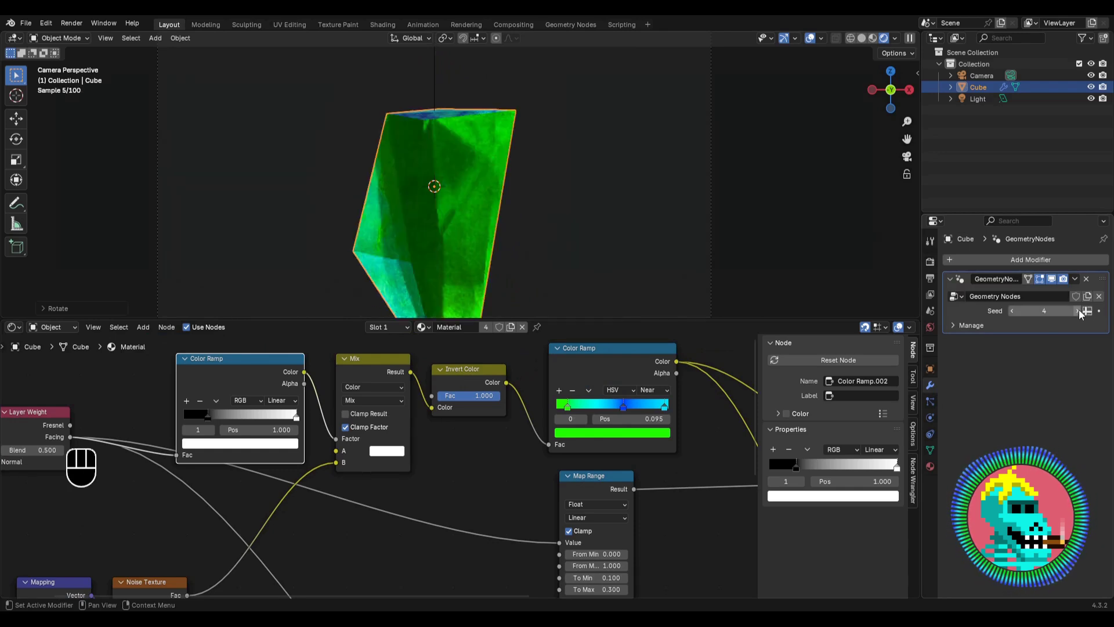
click(1078, 311)
click(1078, 311)
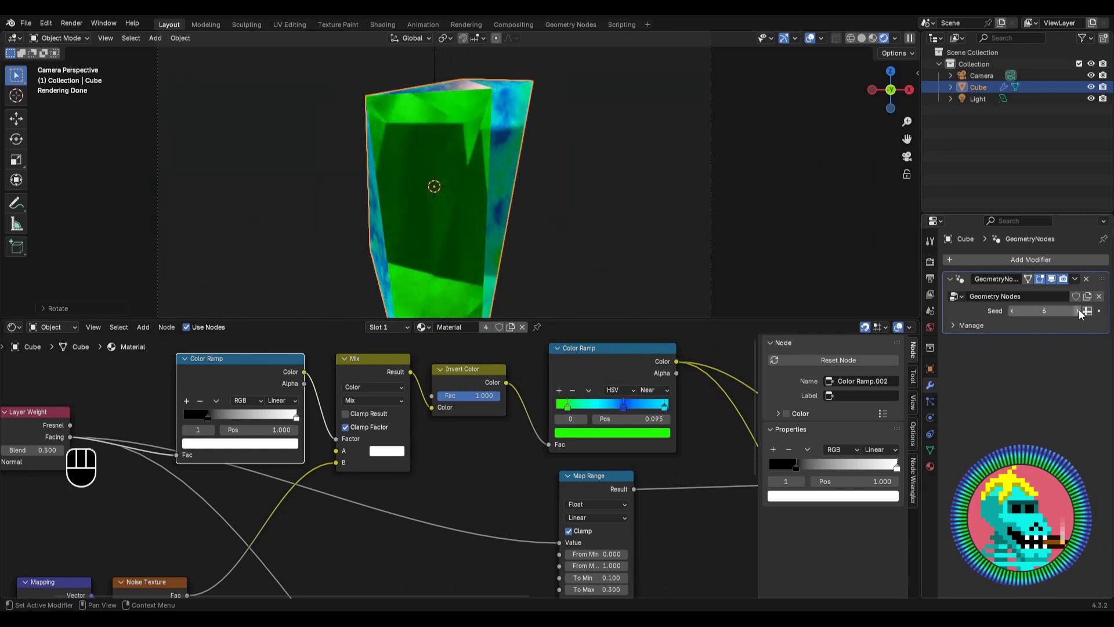
click(1078, 311)
scroll(469, 145, down, 1)
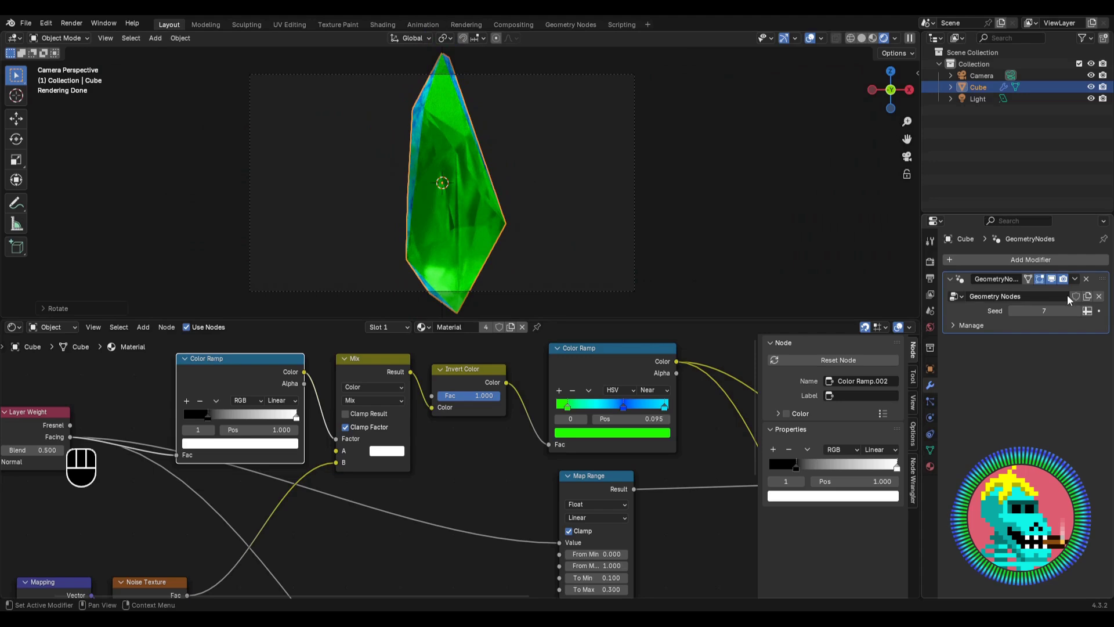
click(1077, 309)
click(1077, 310)
click(1077, 310)
click(1077, 309)
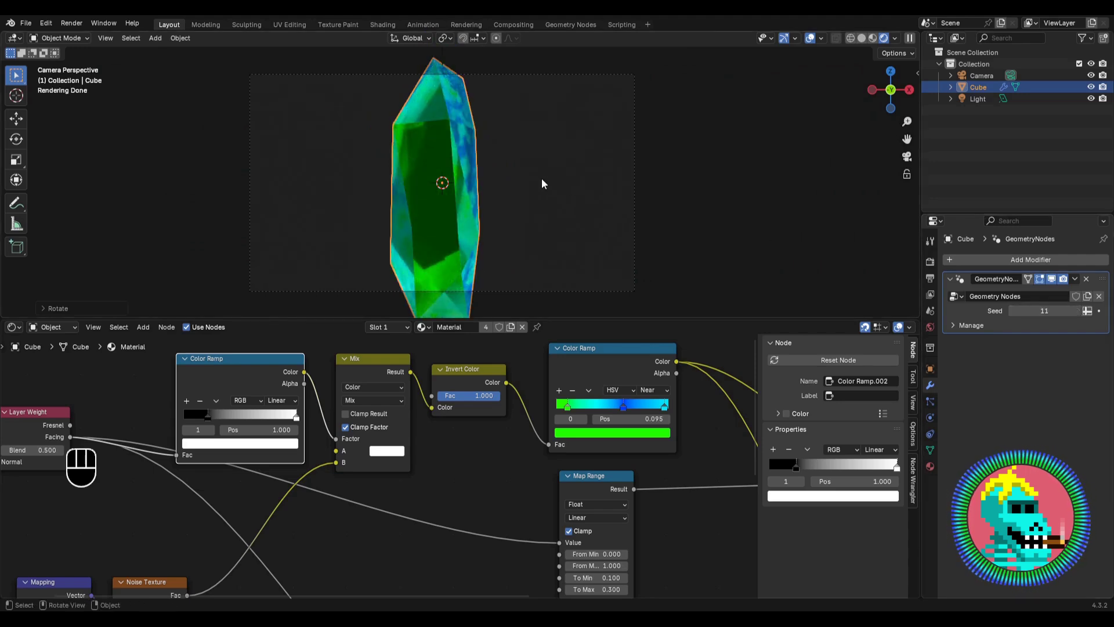
Step: Rotate the crystal about -34° around the global Z axis
key(r)
key(z)
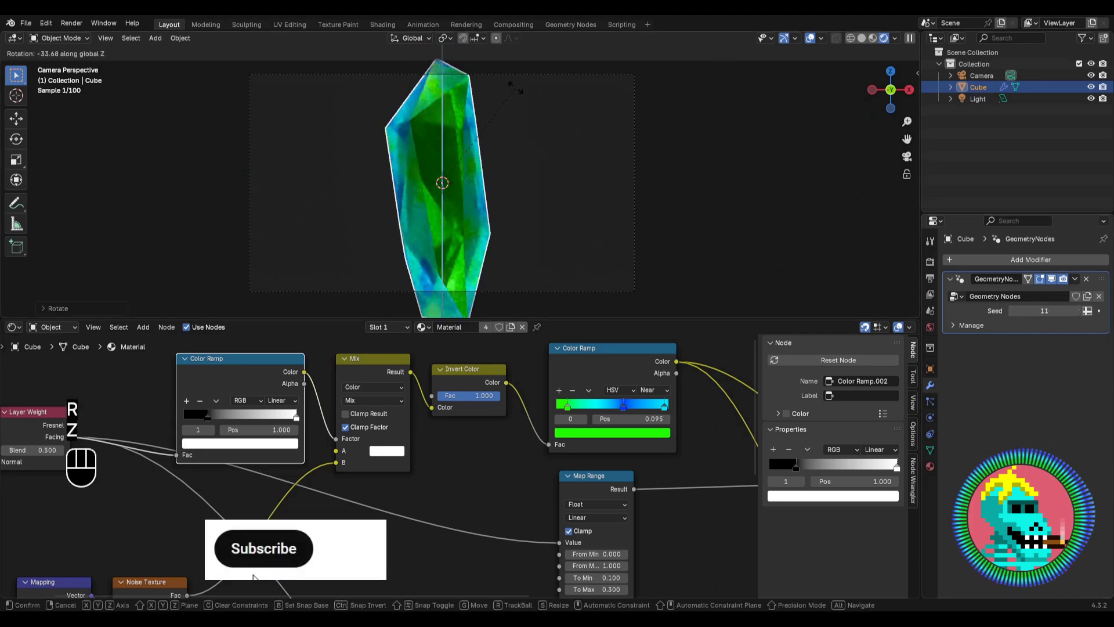
click(515, 89)
scroll(451, 159, up, 2)
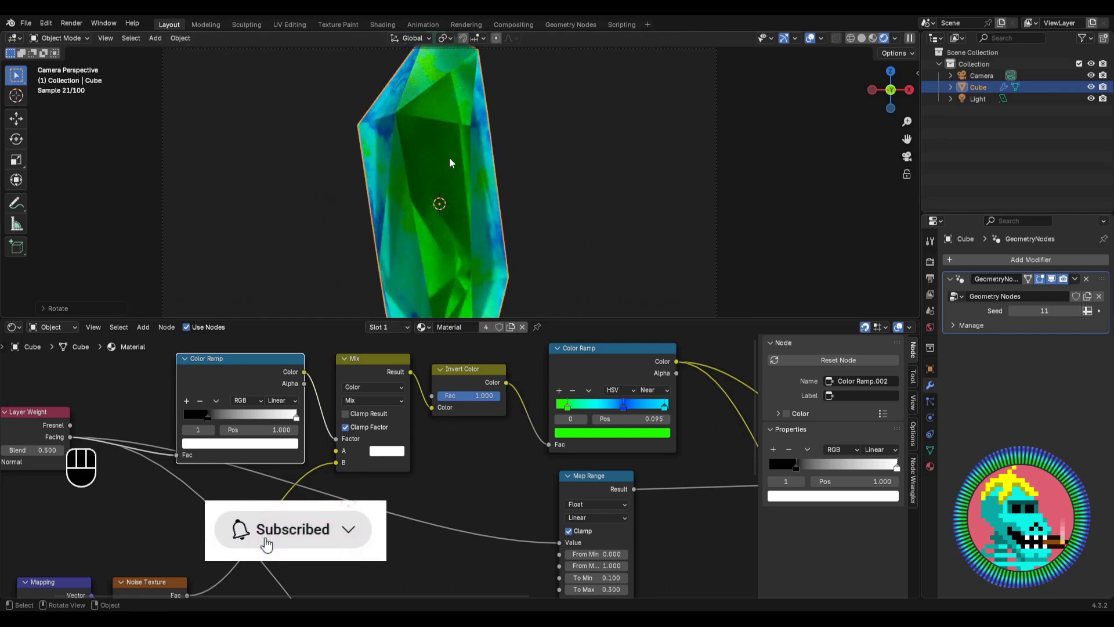
Step: Move the black stop of the Color Ramp driving the Mix factor to position 0.336
middle_drag(218, 430, 358, 453)
scroll(359, 453, up, 6)
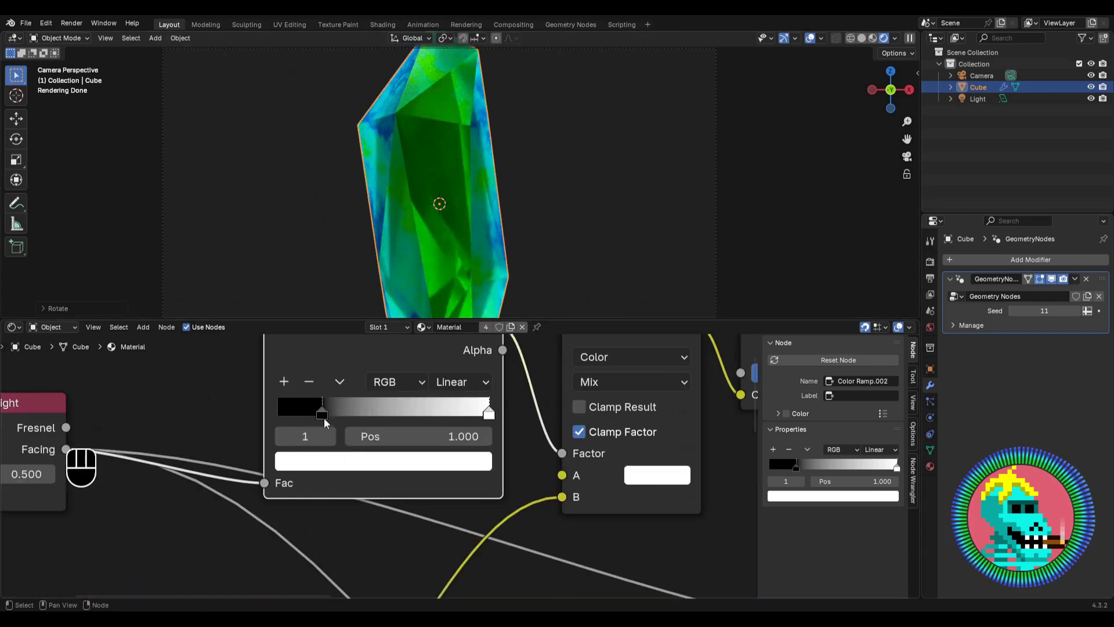
mouse_move(324, 417)
mouse_down()
mouse_move(277, 413)
mouse_move(393, 413)
mouse_move(324, 418)
mouse_move(345, 419)
mouse_up()
scroll(367, 406, down, 1)
scroll(372, 406, down, 3)
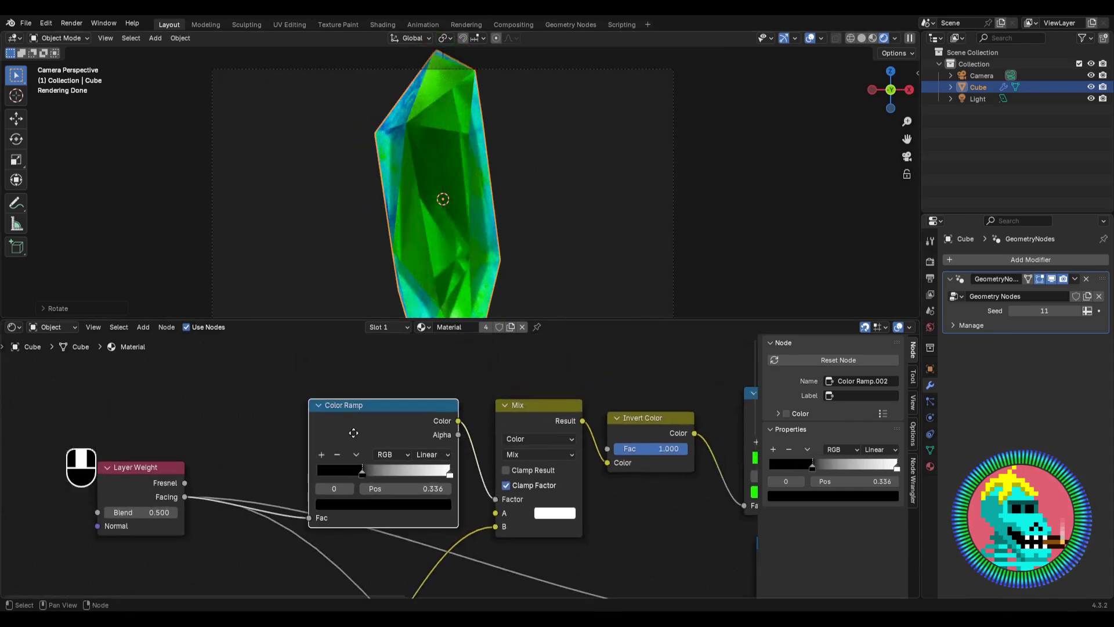
Step: Add a Bump node and connect the Noise Texture's Fac output to its Height
scroll(338, 561, down, 1)
middle_drag(337, 561, 311, 504)
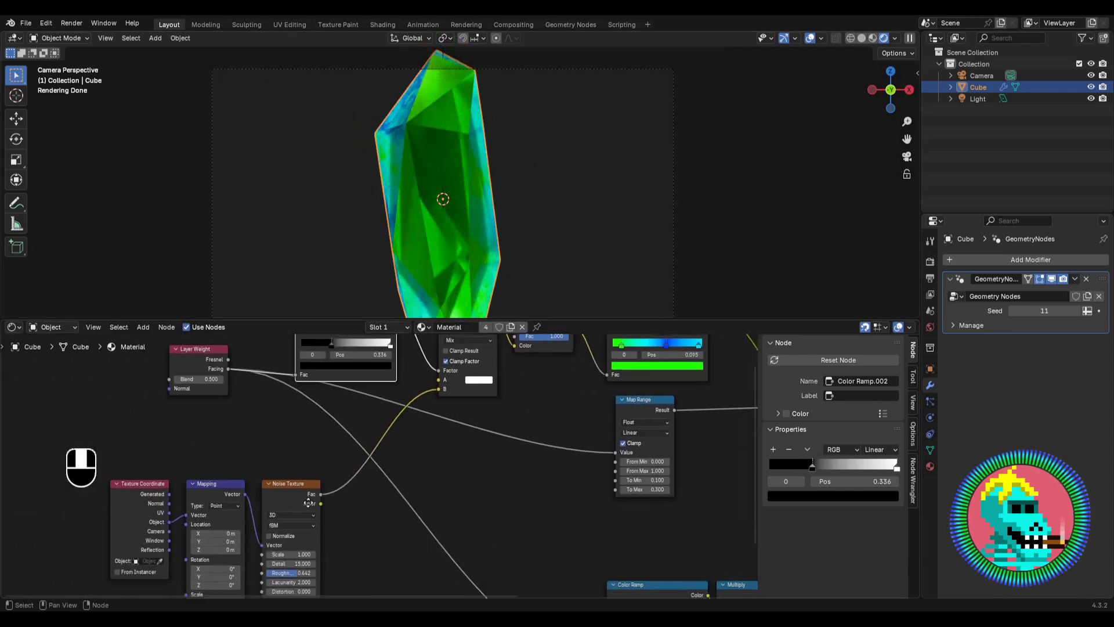
middle_drag(453, 511, 291, 477)
key(shift+a)
text(bump)
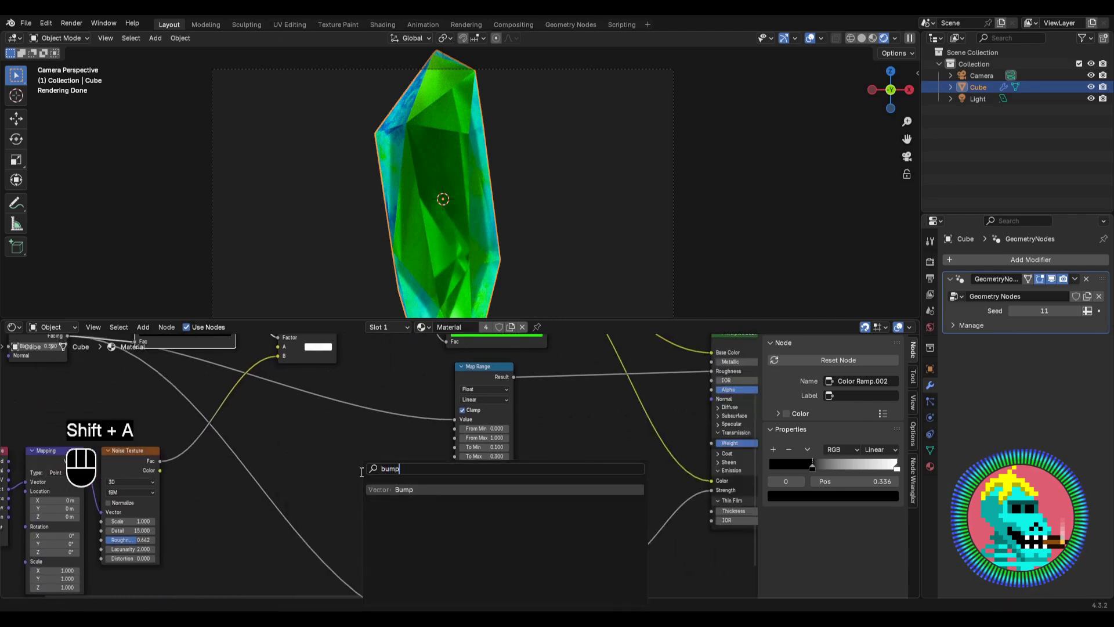
key(Return)
click(362, 476)
middle_drag(219, 460, 322, 414)
scroll(322, 414, up, 3)
drag(249, 415, 416, 451)
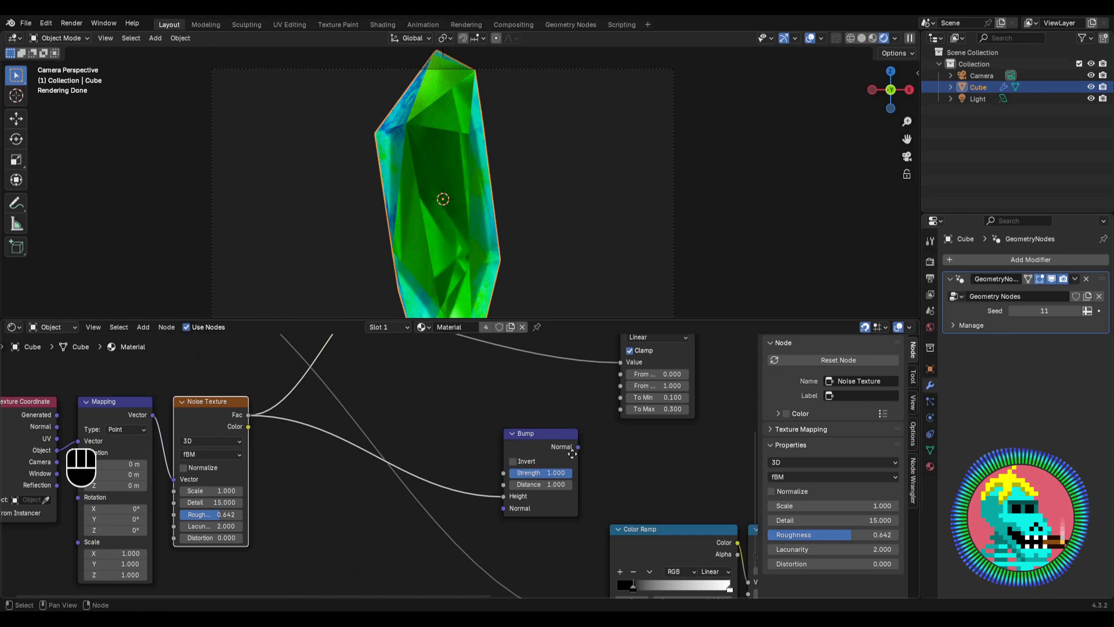
Step: Connect the Bump node's Normal output to the Principled BSDF Normal and place the node below the Map Range
middle_drag(572, 454, 283, 483)
drag(287, 478, 654, 367)
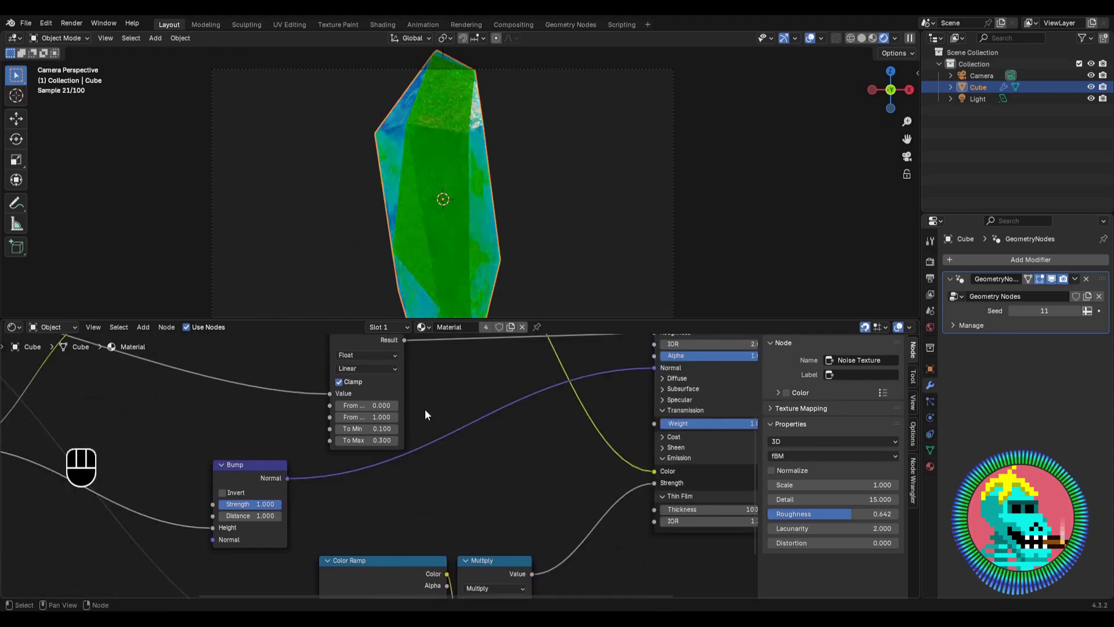
drag(259, 474, 370, 476)
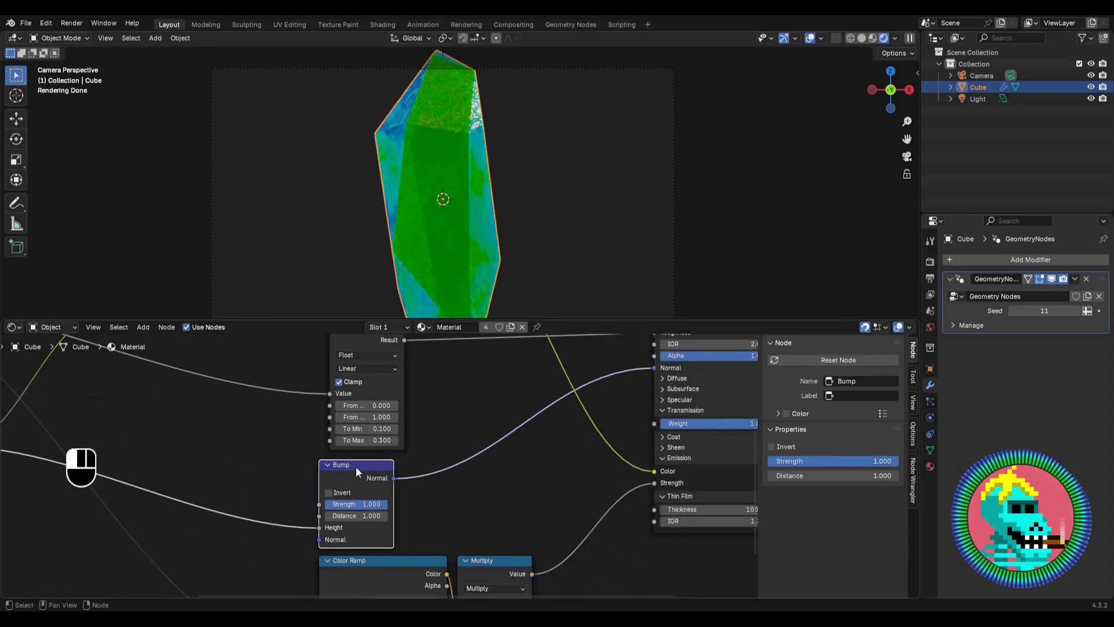
Step: Set the Bump node's Strength to 0.025 and inspect the crystal surface up close
scroll(366, 468, up, 3)
click(410, 478)
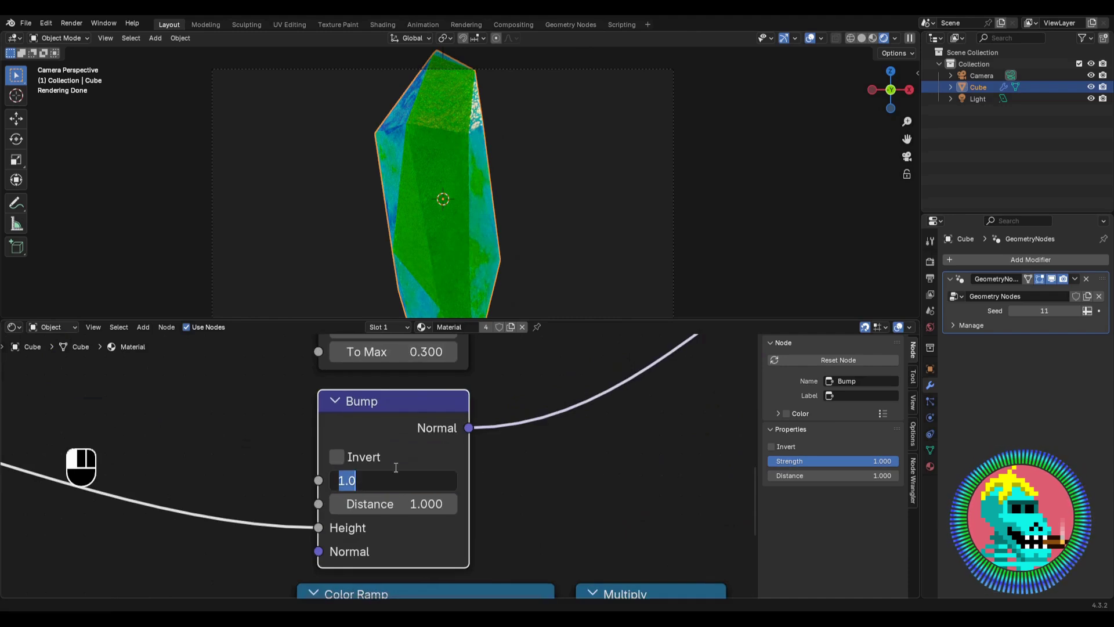
text(0.025)
key(Return)
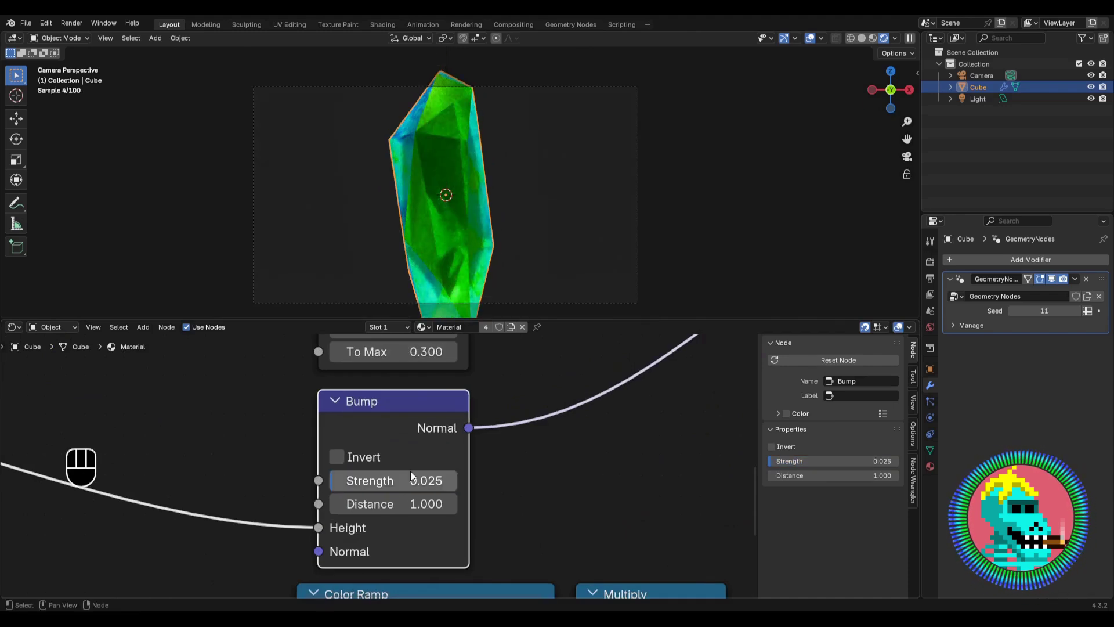
scroll(472, 179, up, 5)
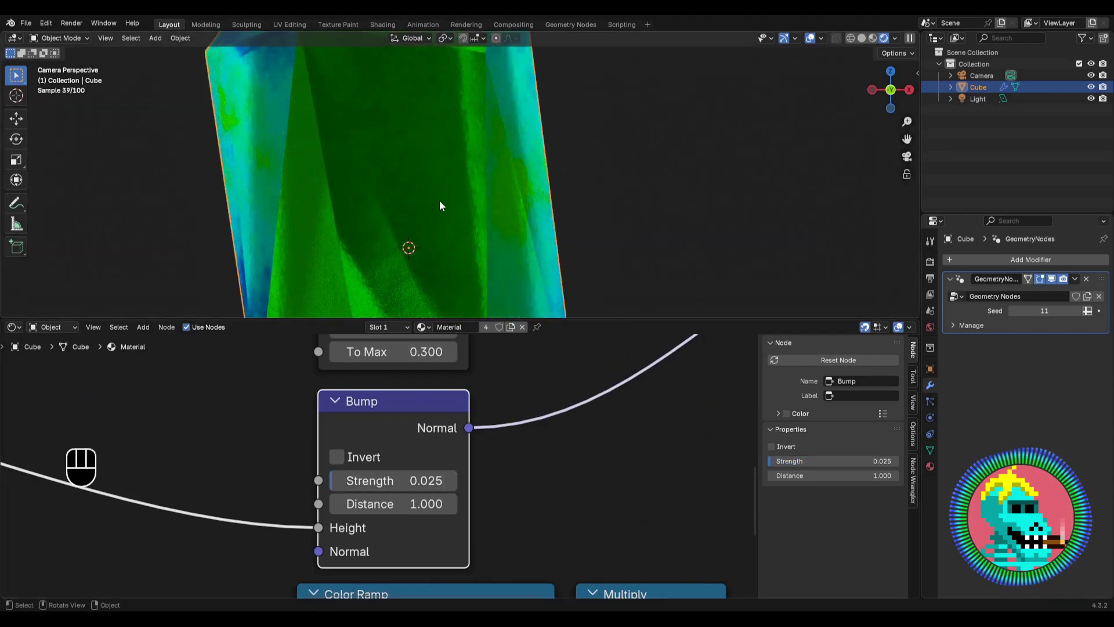
Step: Set the Bump node's Strength to 0.05
click(411, 475)
key(BackSpace)
key(BackSpace)
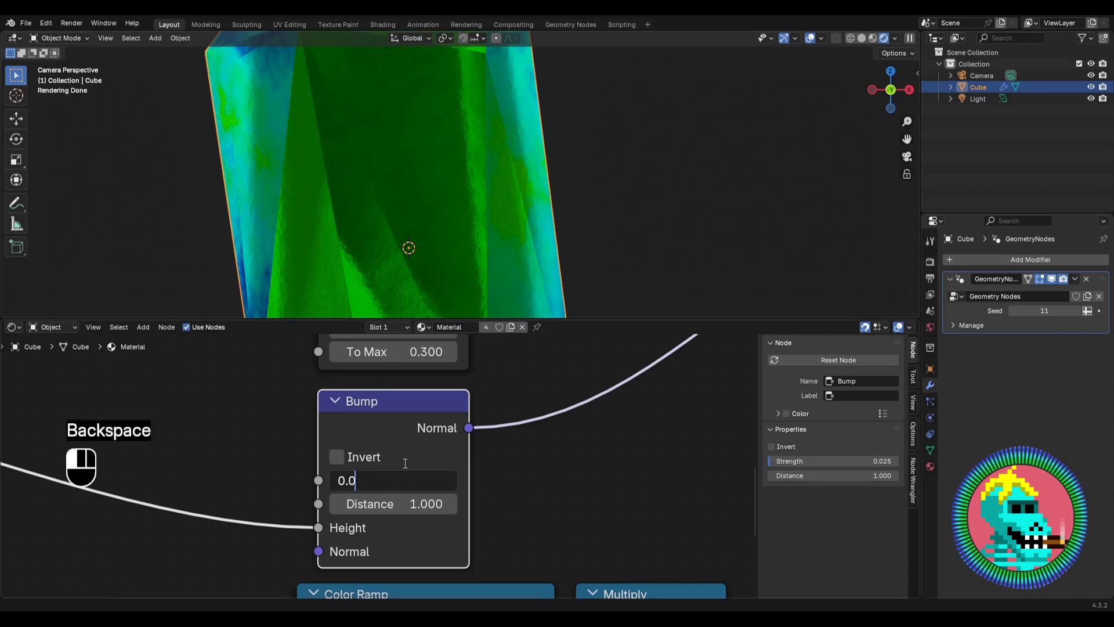
text(5)
key(Return)
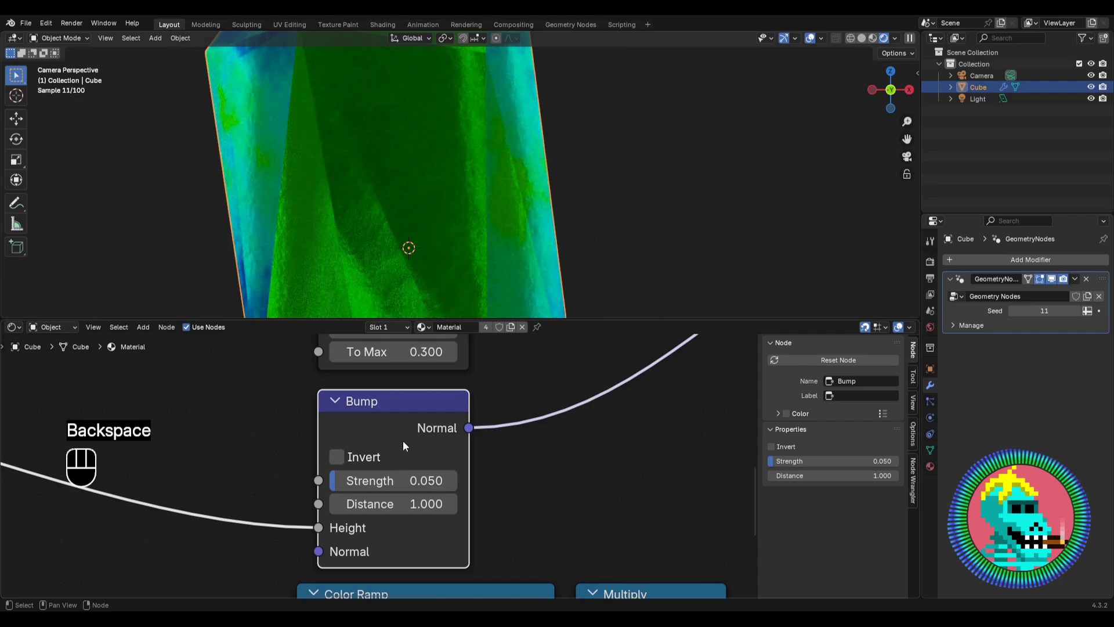
scroll(386, 131, down, 2)
scroll(387, 131, down, 3)
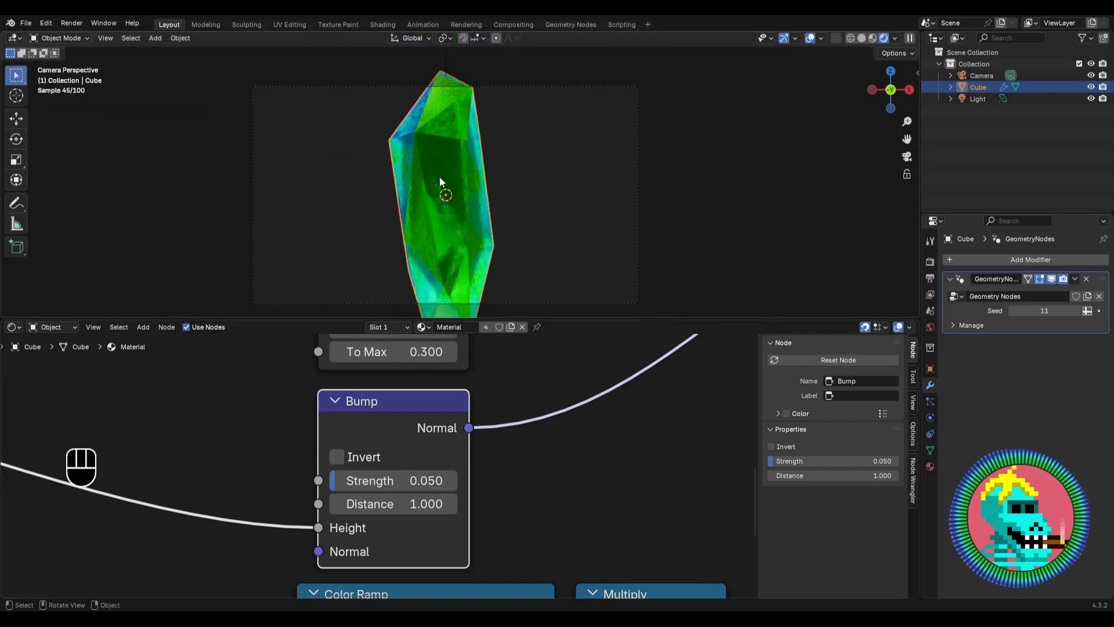
scroll(447, 371, down, 8)
scroll(467, 233, down, 3)
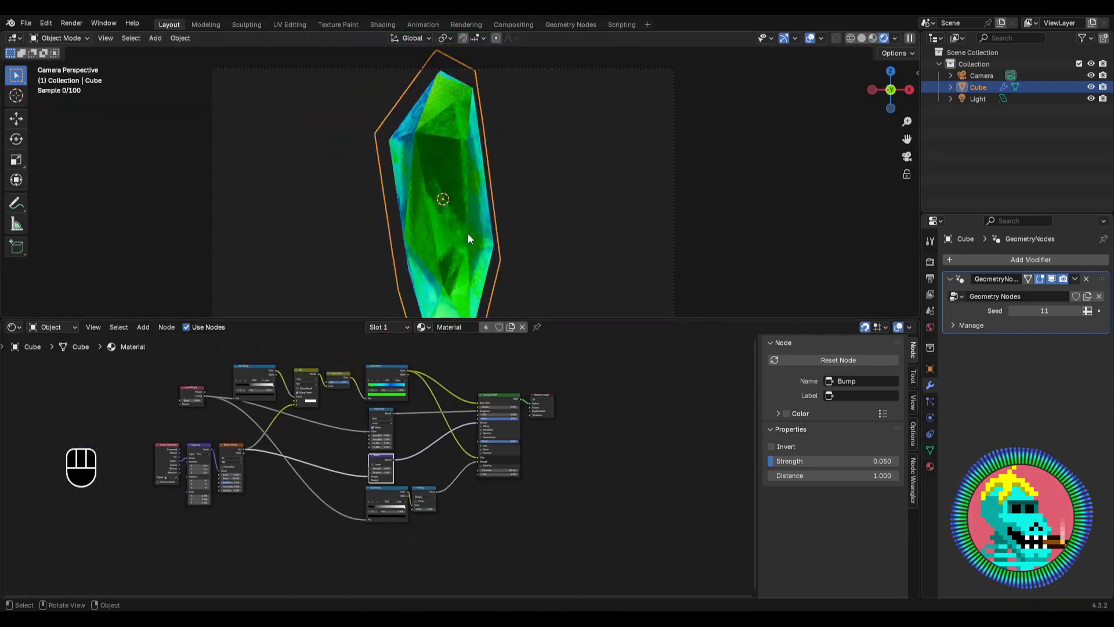
scroll(456, 189, up, 2)
key(g)
key(z)
key(z)
key(Escape)
Step: Move the camera back along its local Z axis to about Y -19.1 m so it frames the whole crystal, then reselect the crystal
click(527, 101)
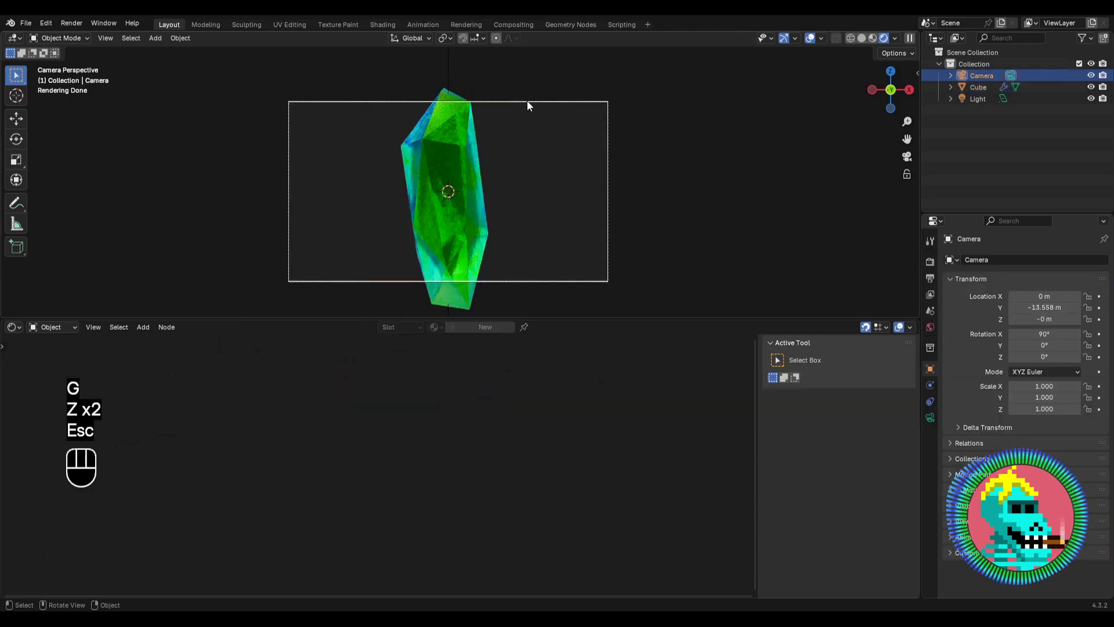
key(g)
key(z)
key(z)
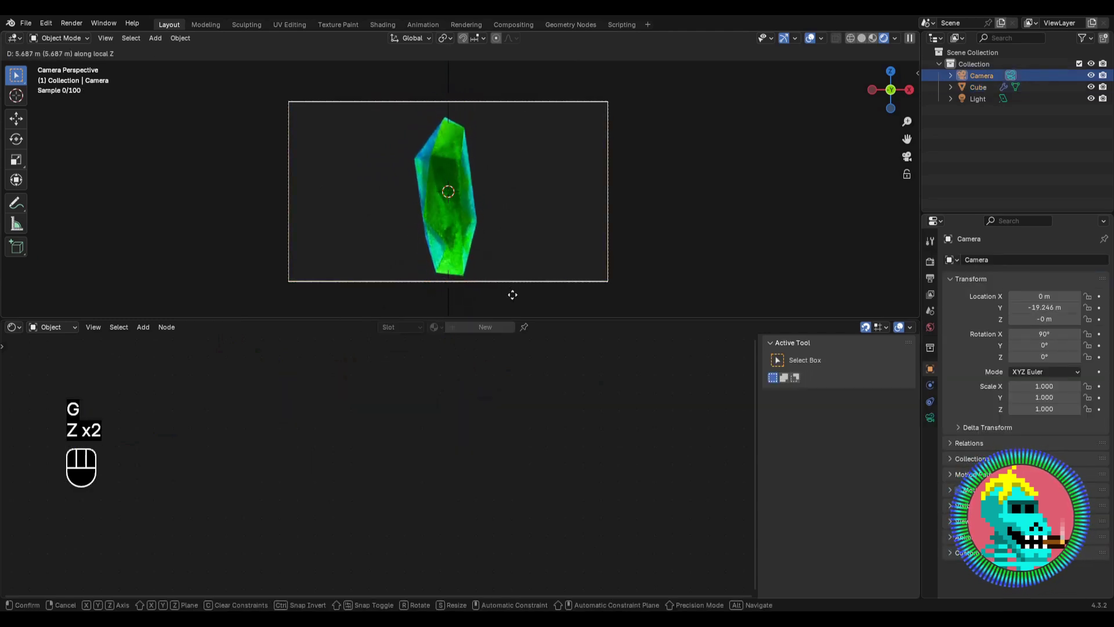
click(474, 227)
scroll(464, 214, up, 3)
shift+middle_drag(456, 207, 465, 183)
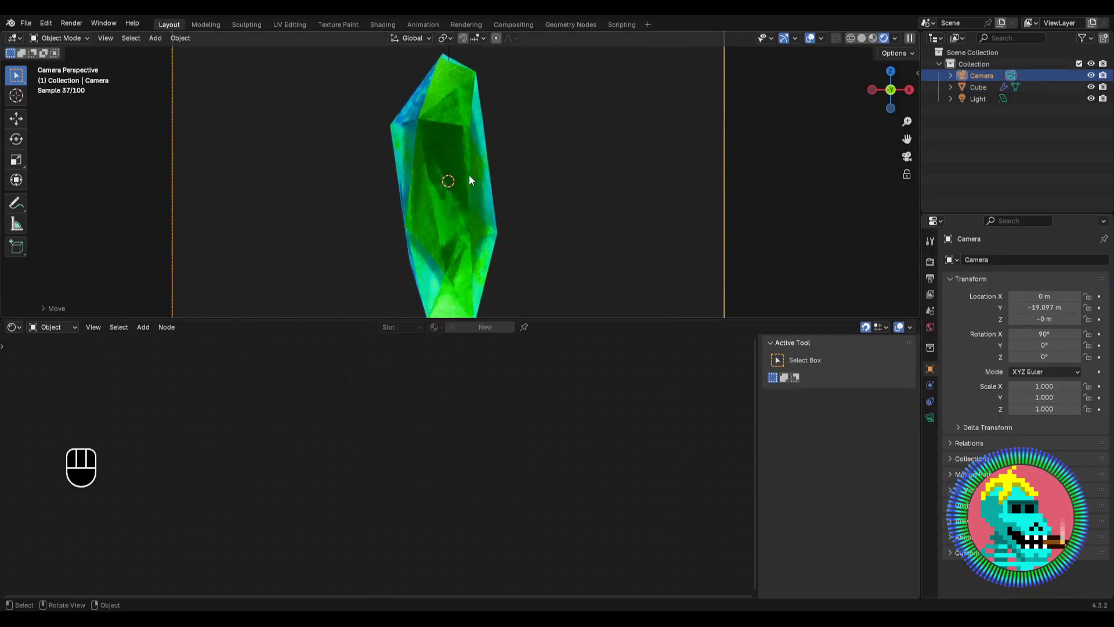
click(459, 151)
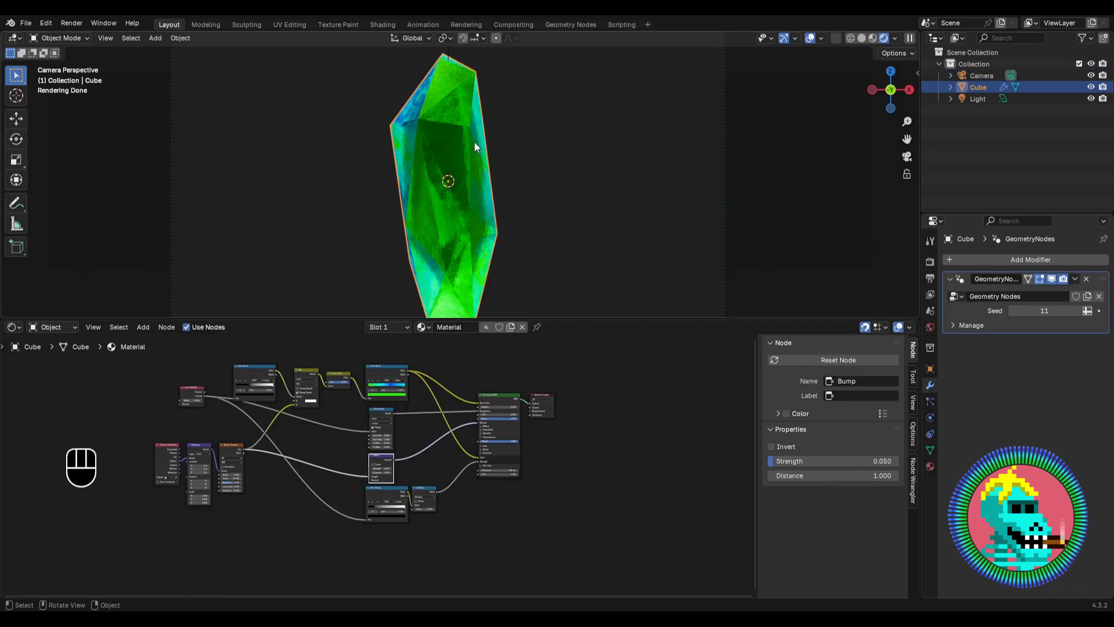
scroll(493, 149, down, 3)
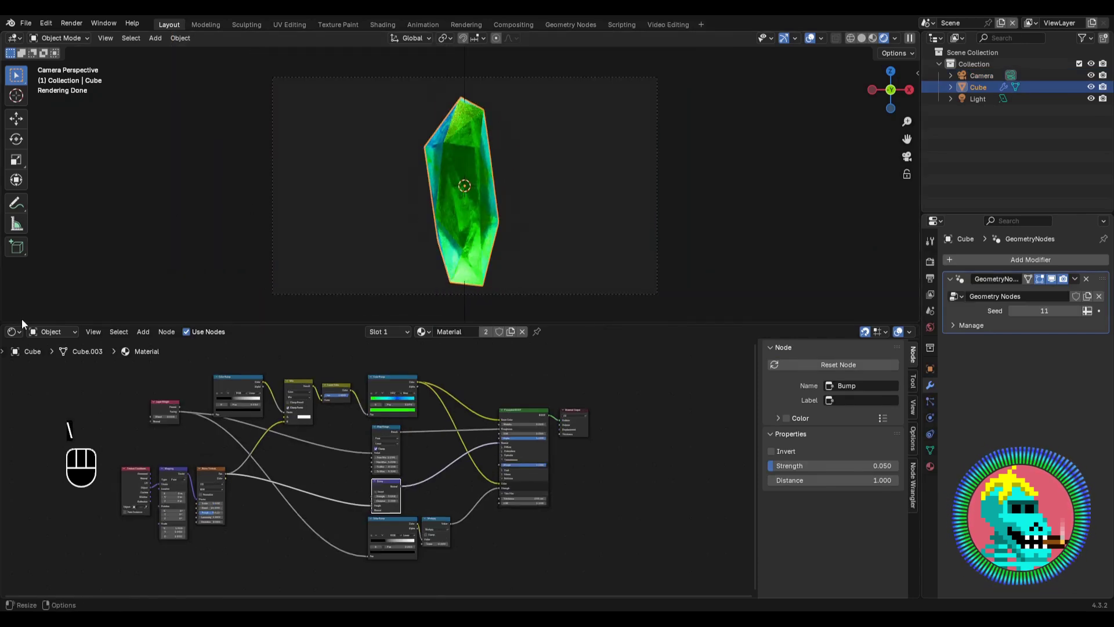
Step: Show the crystal's geometry node tree and duplicate the Instance on Points node with its input links, placing the copy below the original
click(14, 331)
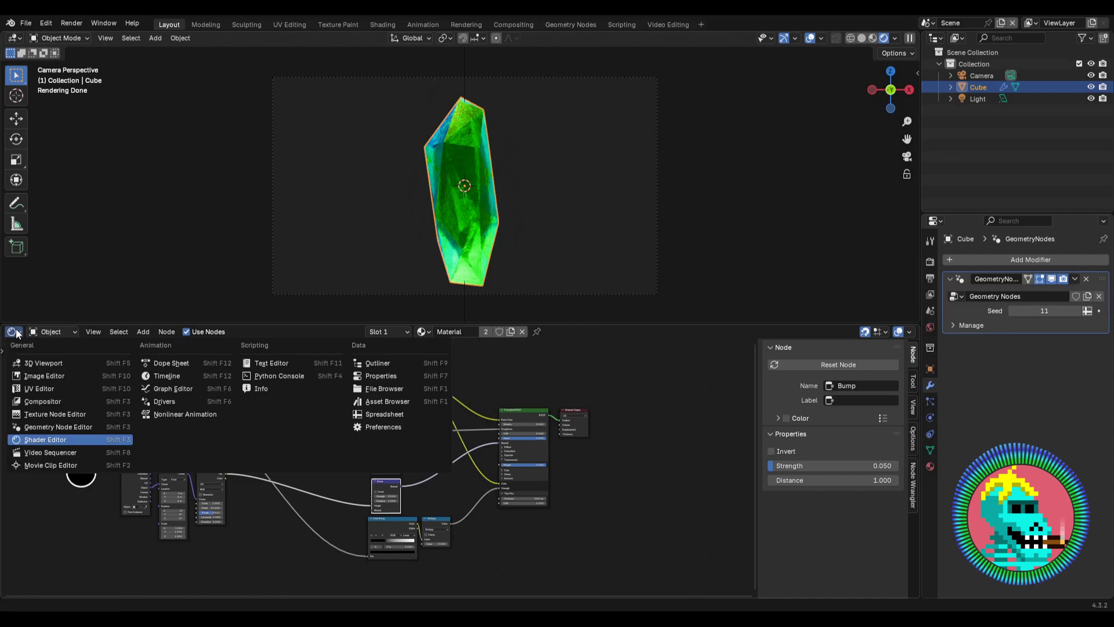
click(39, 427)
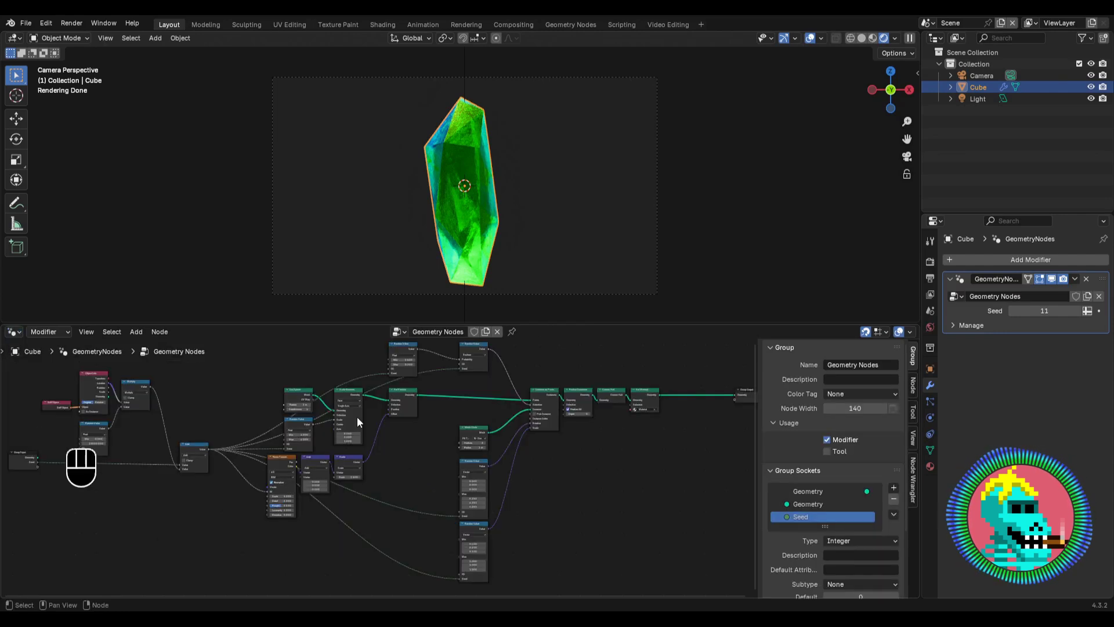
scroll(341, 436, up, 5)
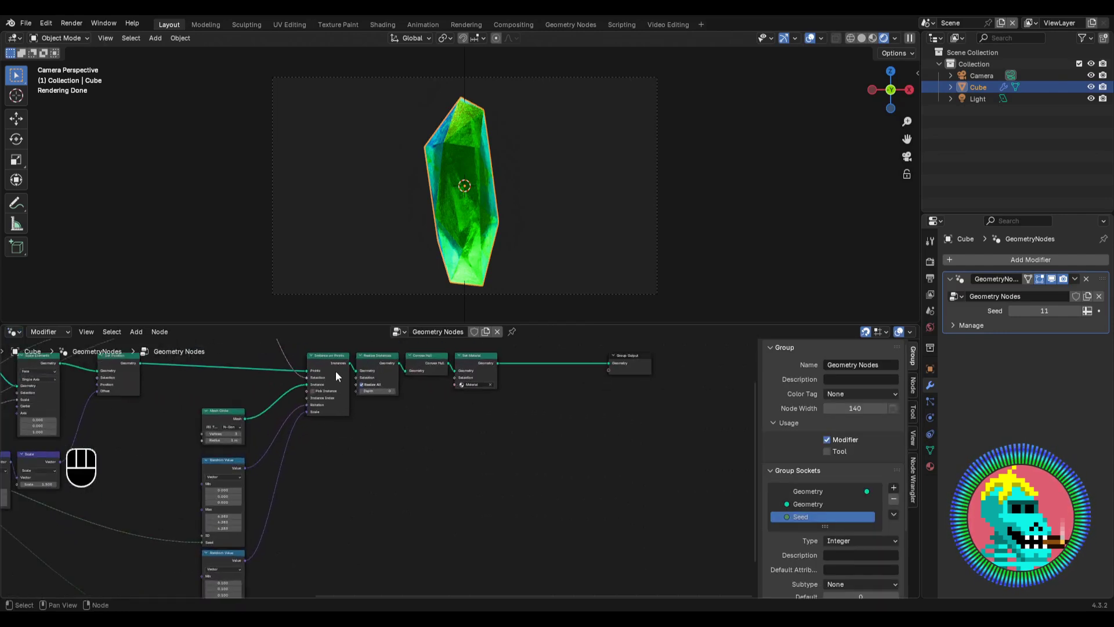
key(shift+ctrl+d)
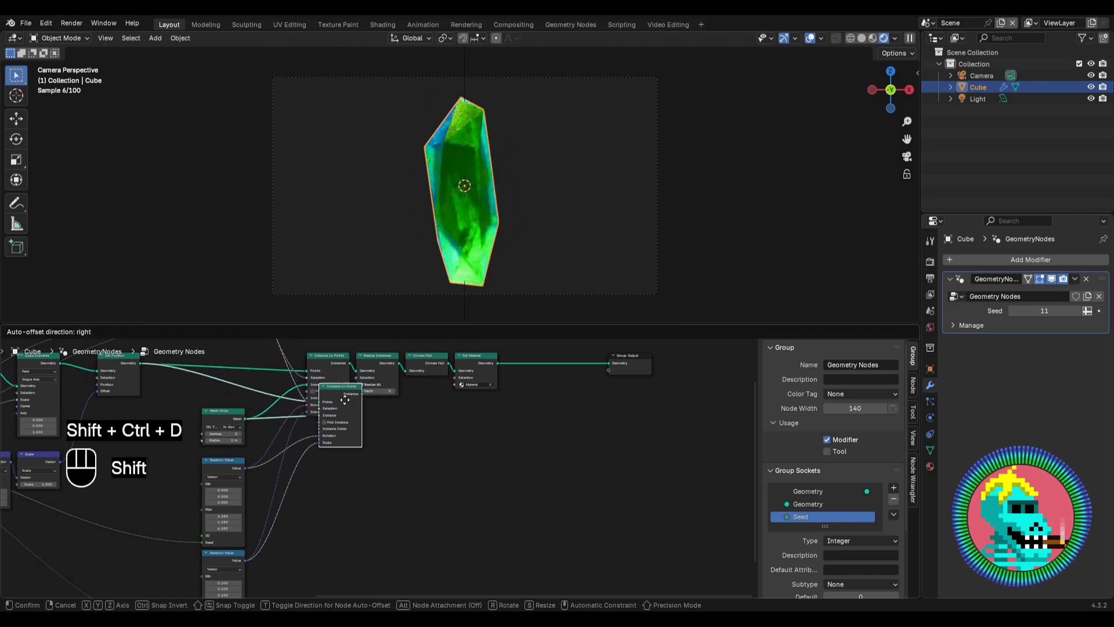
click(401, 490)
middle_drag(433, 465, 417, 455)
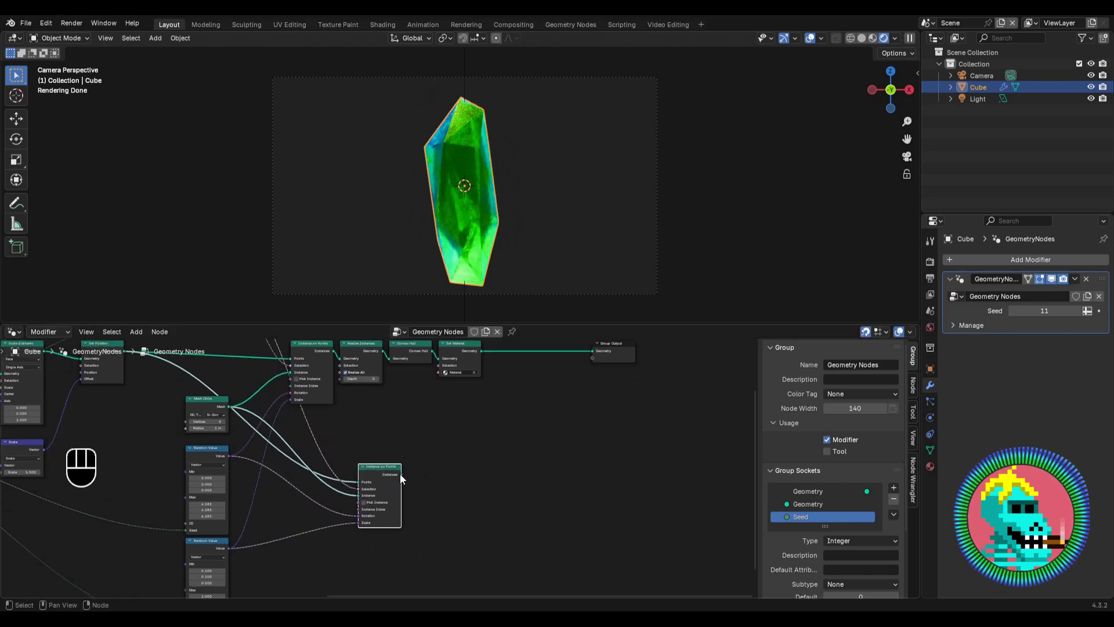
Step: Connect the duplicated Instance on Points output to the Group Output and disconnect the duplicate's Instance and Scale inputs
drag(400, 474, 582, 354)
drag(587, 381, 592, 402)
middle_drag(324, 555, 523, 416)
scroll(523, 423, up, 4)
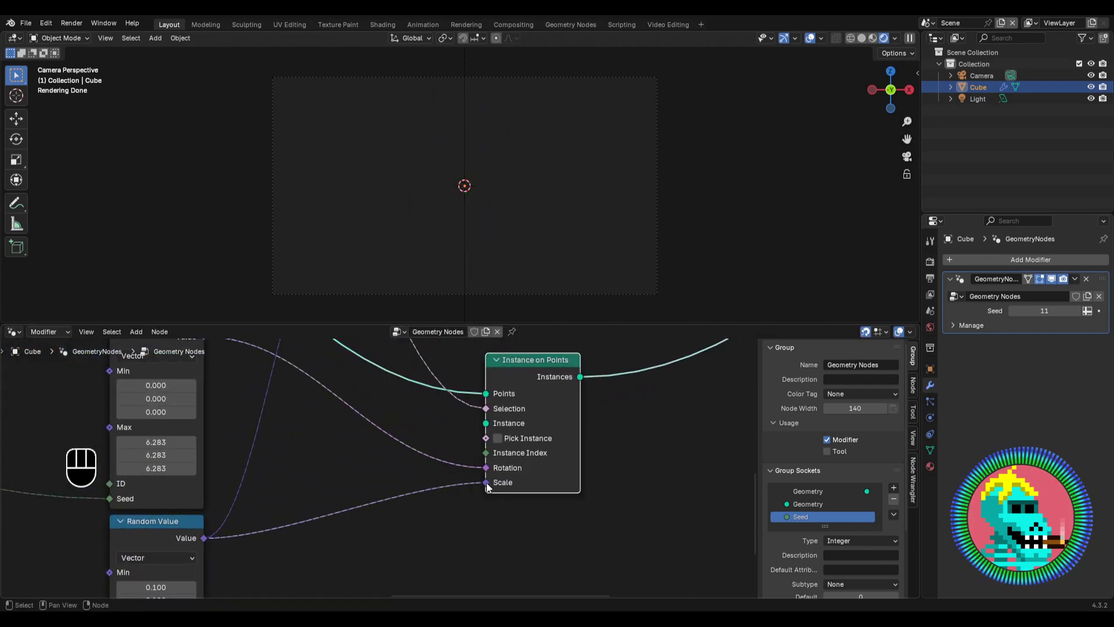
drag(487, 482, 440, 494)
scroll(406, 502, down, 4)
middle_drag(368, 511, 487, 418)
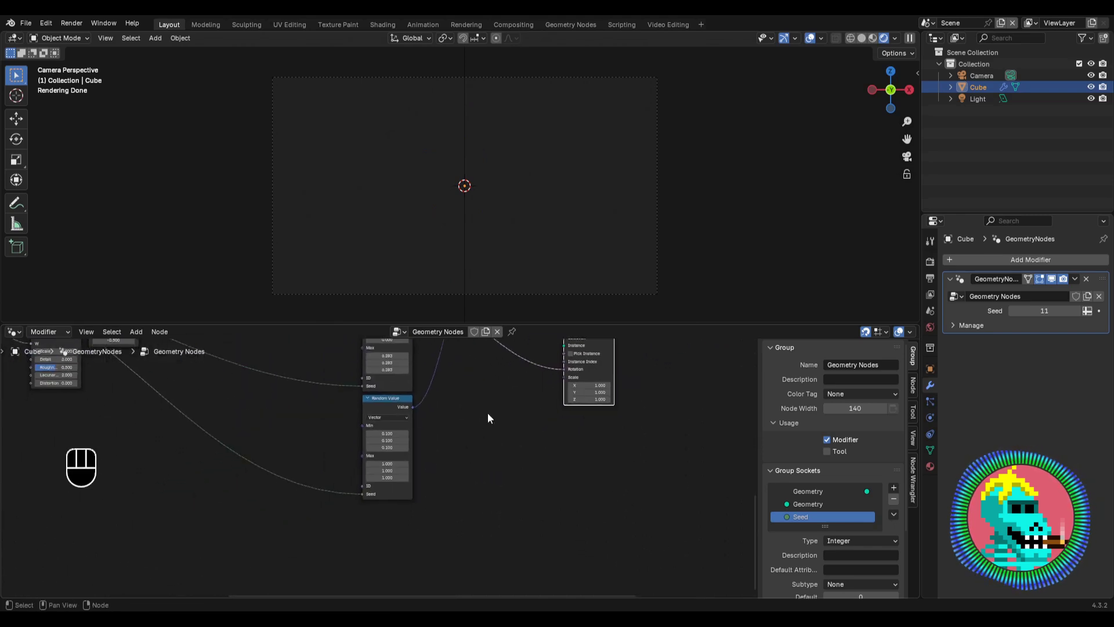
Step: Add a Grid node feeding the duplicated node's Instance input and place it below the Random Value nodes
drag(560, 345, 431, 540)
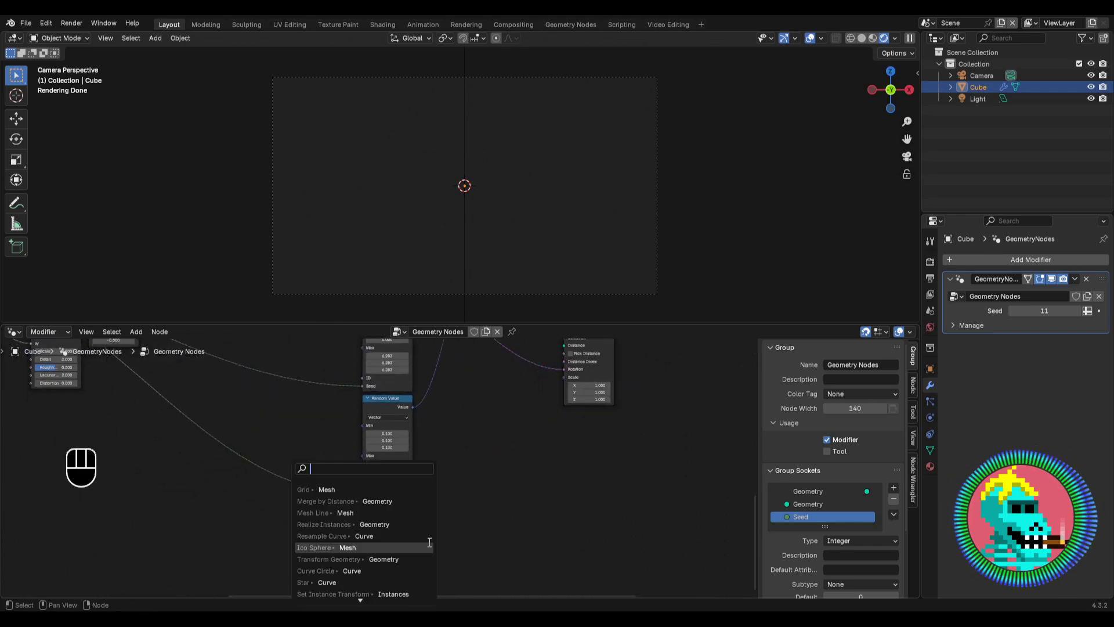
text(grid)
key(Return)
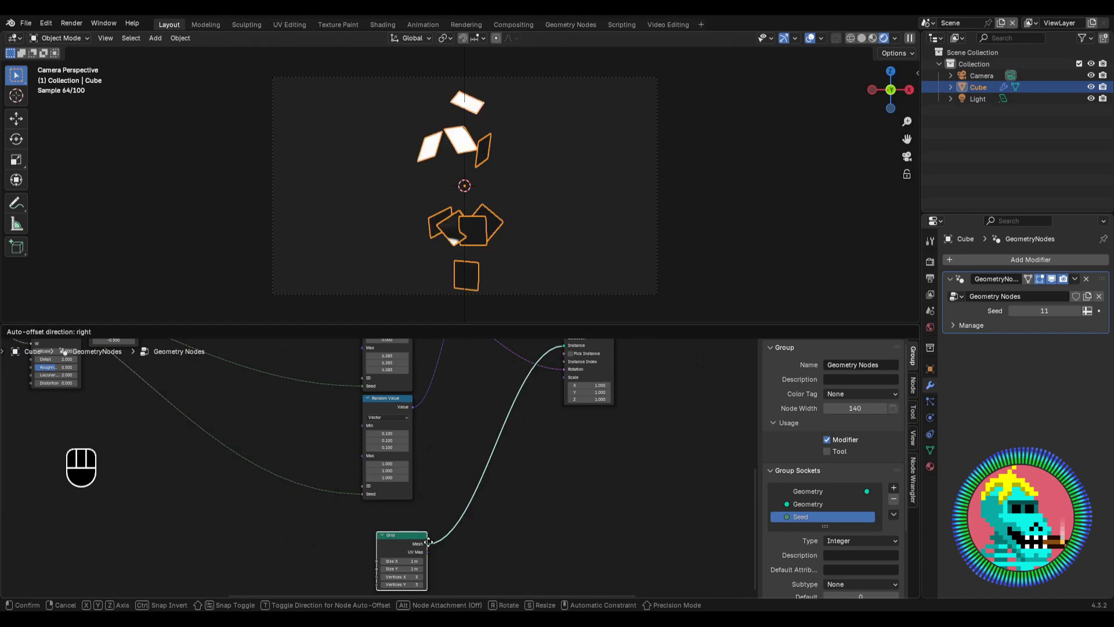
click(323, 536)
middle_drag(324, 536, 384, 452)
Step: Set the Grid's Size X and Y to 8 m and its Vertices X and Y to 8
scroll(350, 491, up, 5)
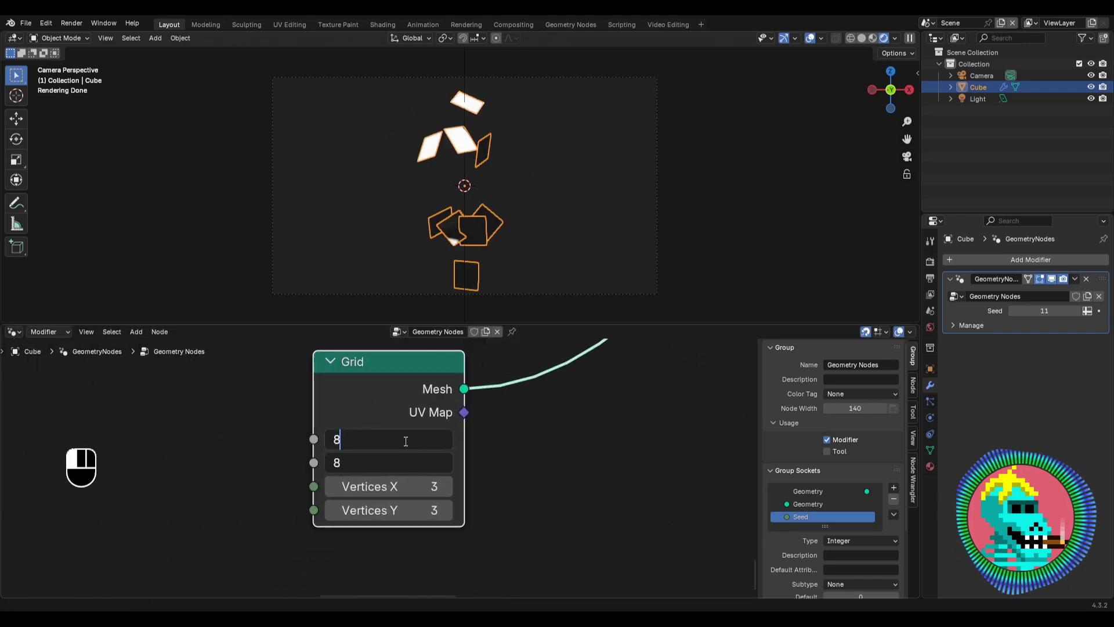
key(Return)
drag(404, 486, 404, 509)
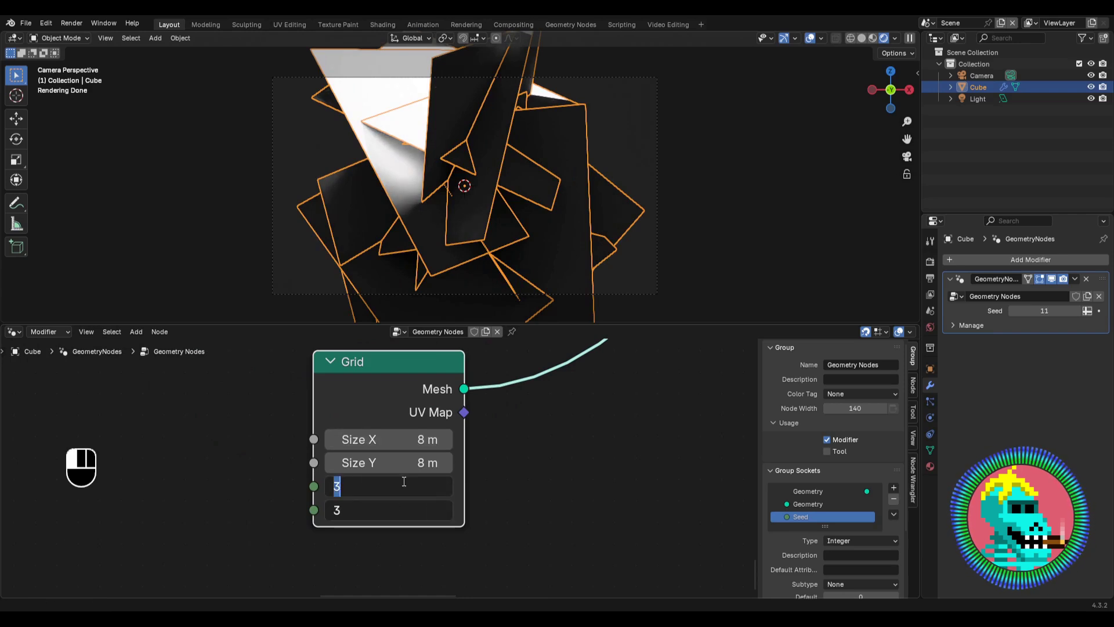
key(Return)
scroll(410, 404, down, 3)
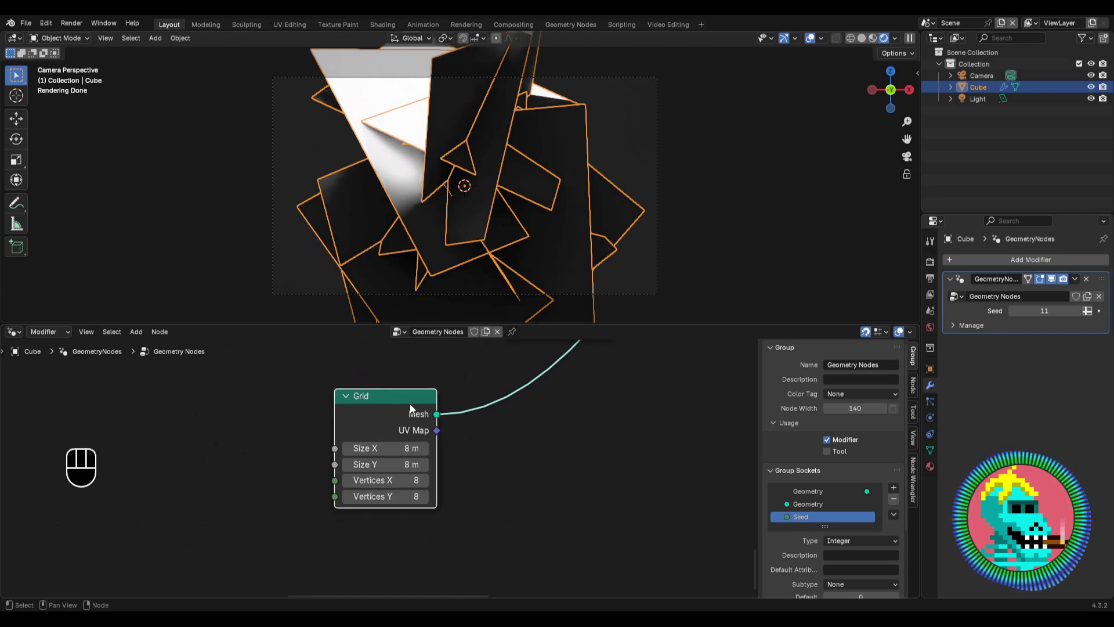
Step: Insert a Set Position node on the link between the Grid and the duplicated Instance on Points node
middle_drag(409, 403, 382, 440)
scroll(406, 456, down, 1)
key(shift+a)
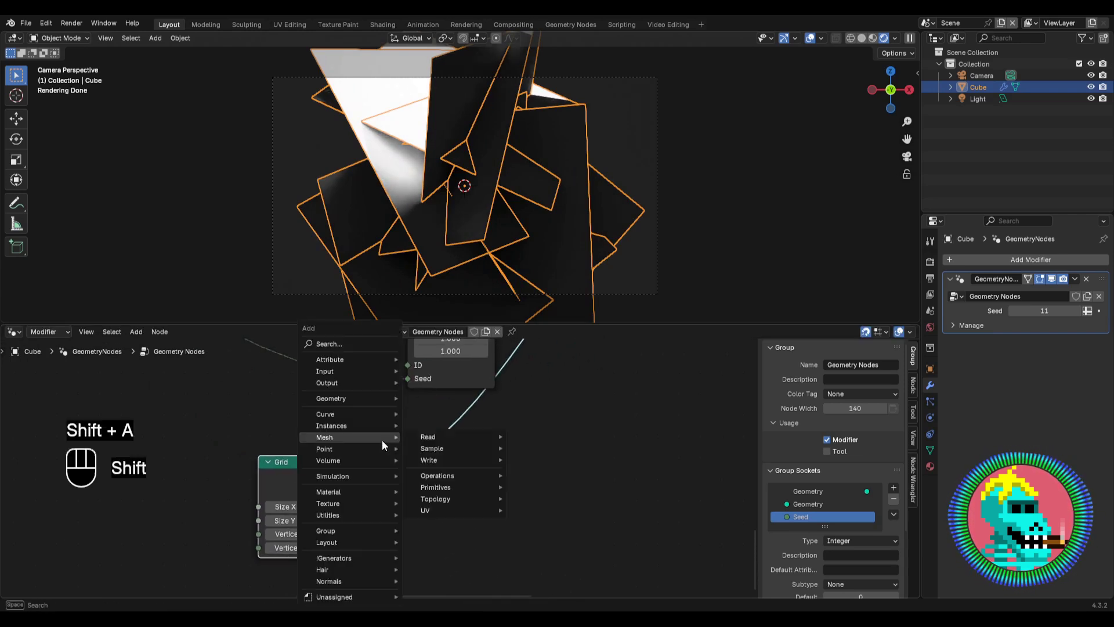
text(set posit)
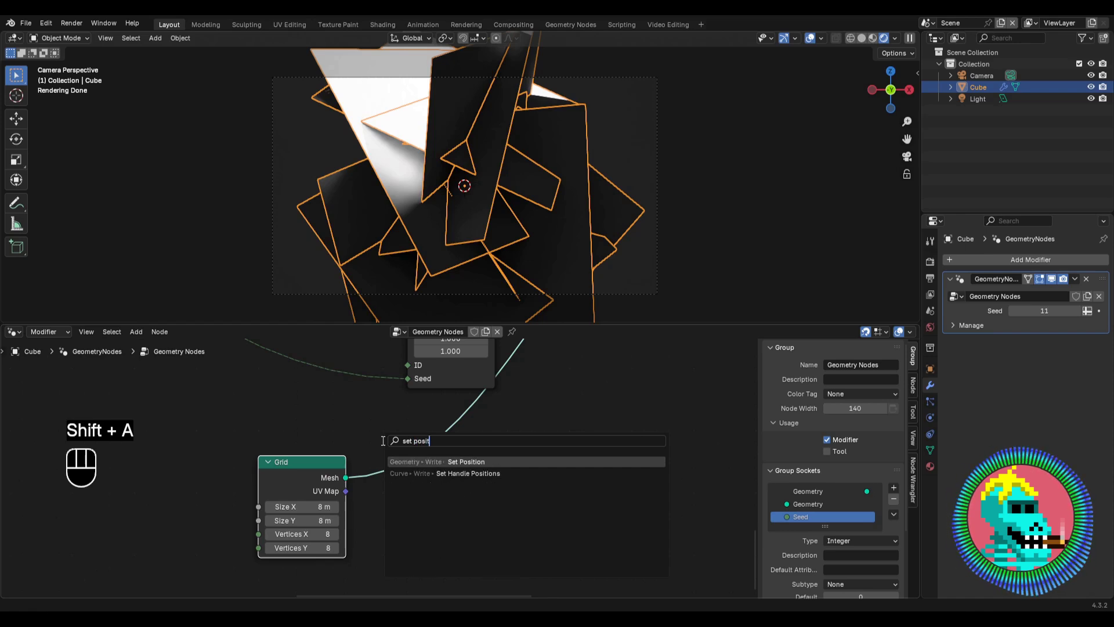
key(Return)
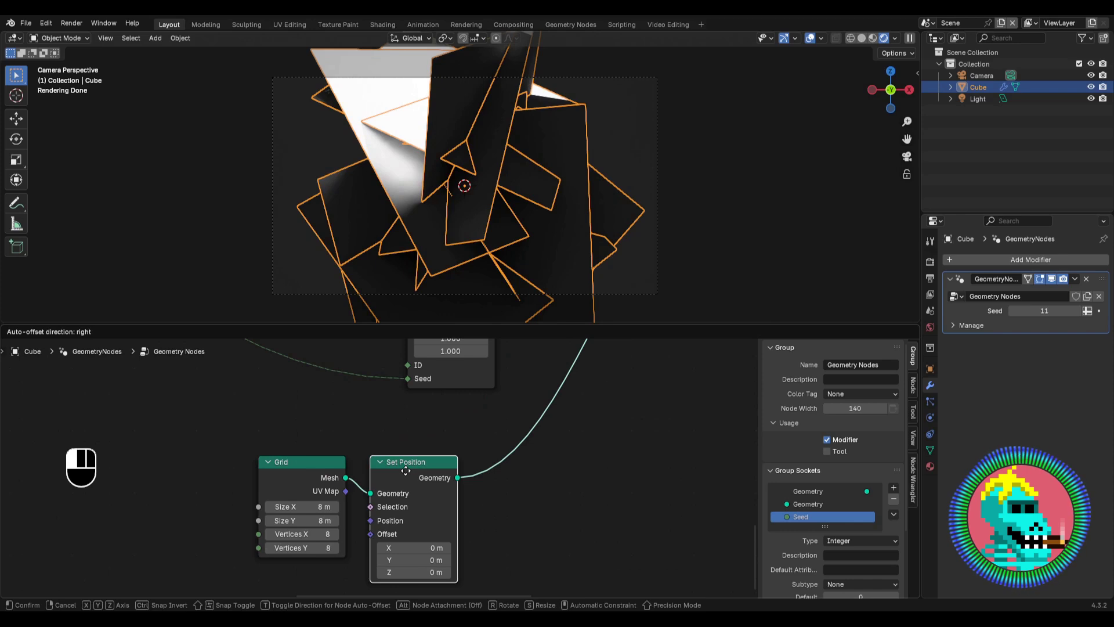
click(402, 470)
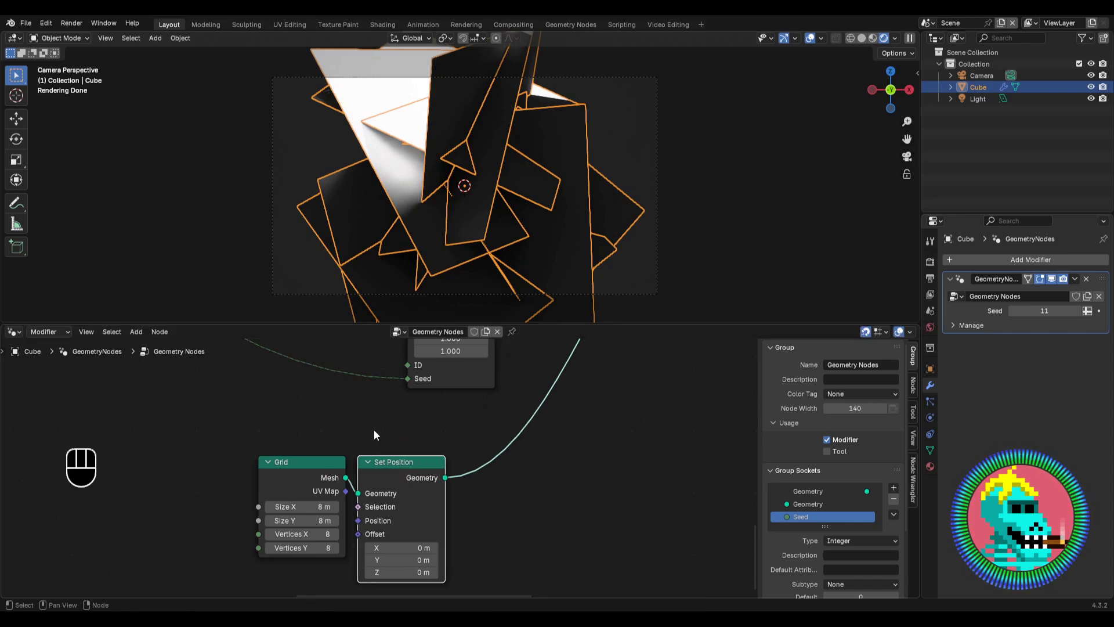
Step: Connect the Vector output of the noise branch's Scale node to the Offset of the Grid's Set Position node
scroll(373, 427, down, 4)
middle_drag(348, 420, 446, 489)
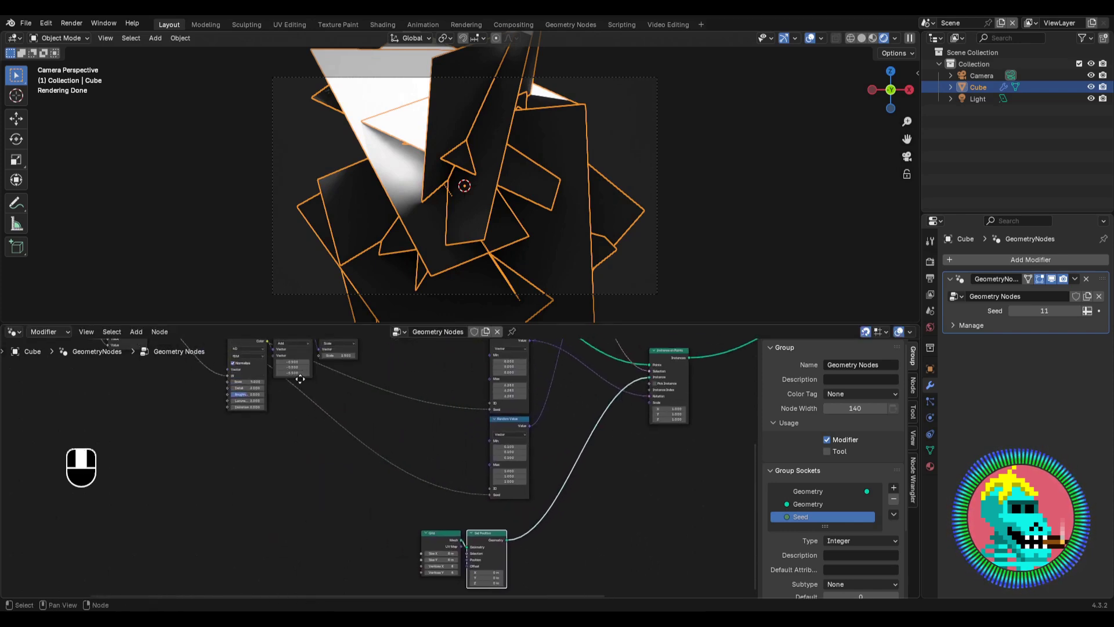
middle_drag(299, 381, 315, 485)
scroll(354, 436, up, 4)
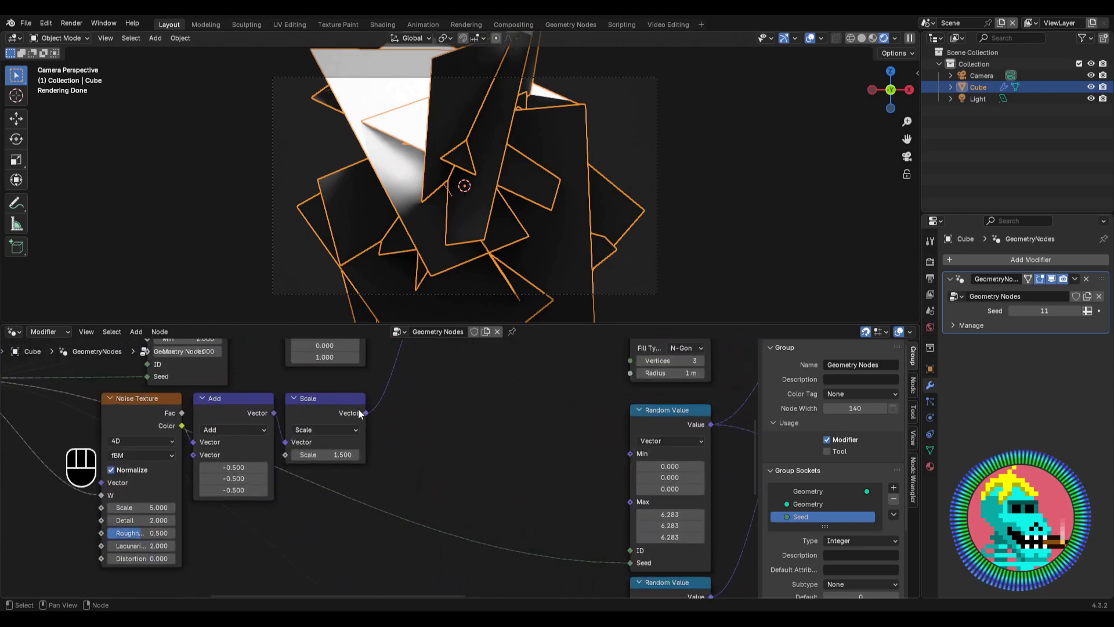
drag(367, 416, 537, 569)
drag(571, 479, 575, 478)
drag(623, 382, 565, 421)
middle_drag(628, 417, 421, 449)
drag(422, 455, 469, 466)
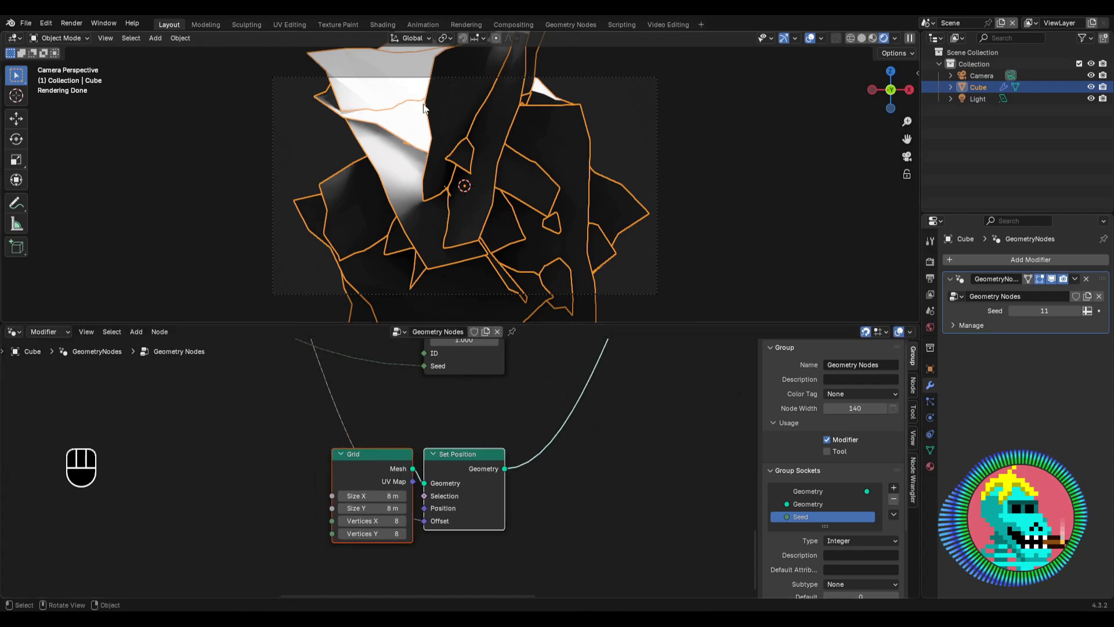
Step: Set the Min of the Random Value node driving the instances' rotation to -1, -1 and -pi
scroll(557, 440, down, 3)
middle_drag(495, 395, 446, 569)
scroll(402, 482, up, 2)
scroll(399, 480, up, 1)
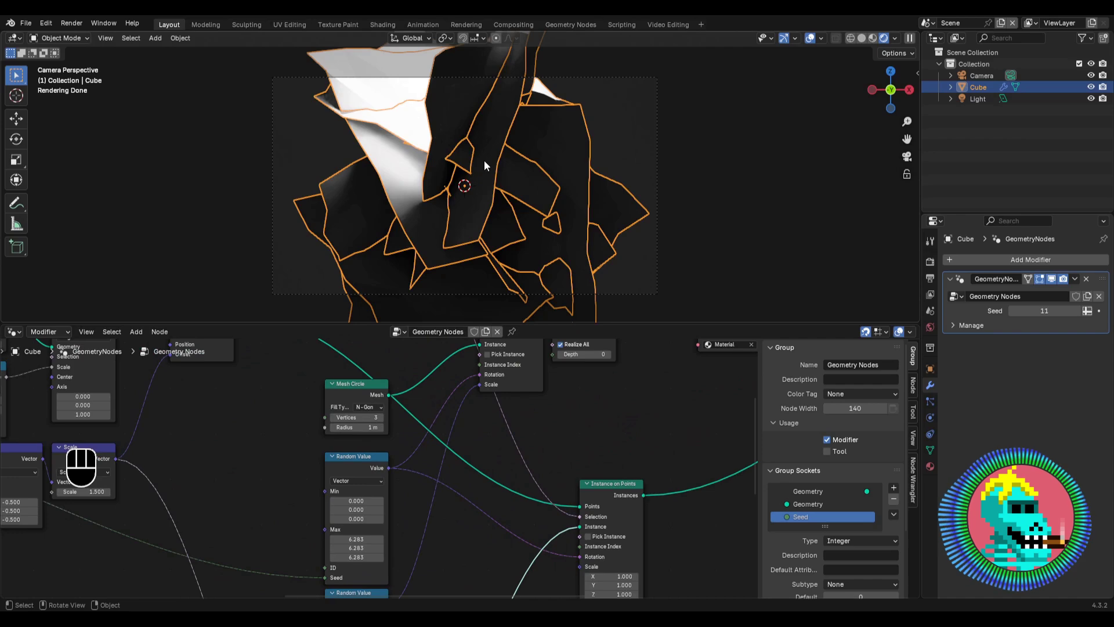
scroll(482, 160, down, 1)
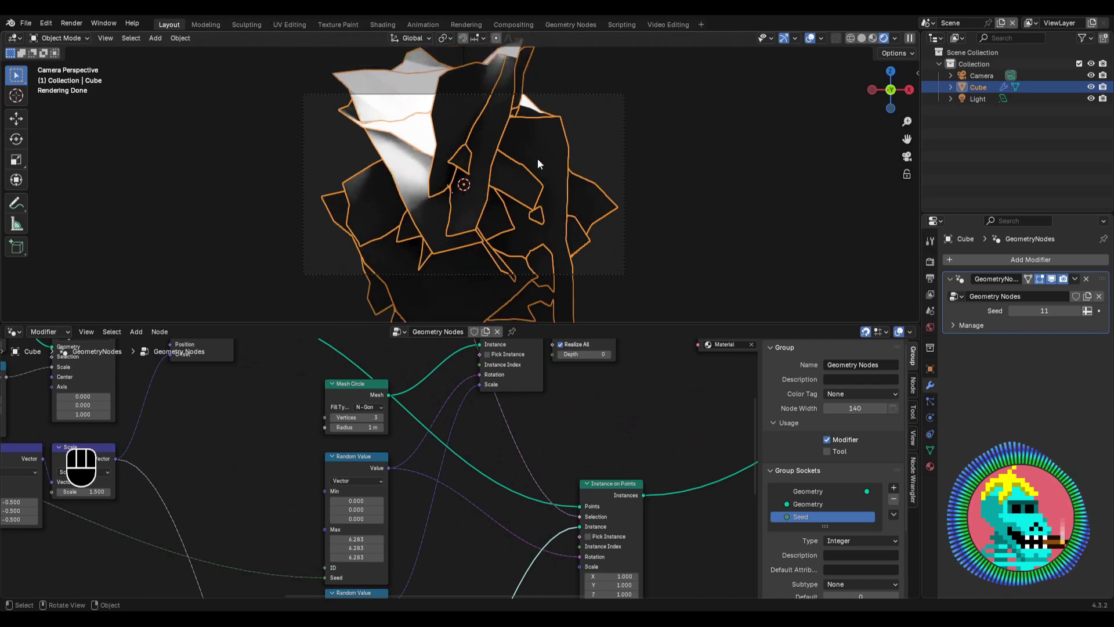
middle_drag(358, 468, 368, 441)
scroll(409, 418, up, 9)
scroll(372, 442, down, 3)
scroll(468, 450, down, 2)
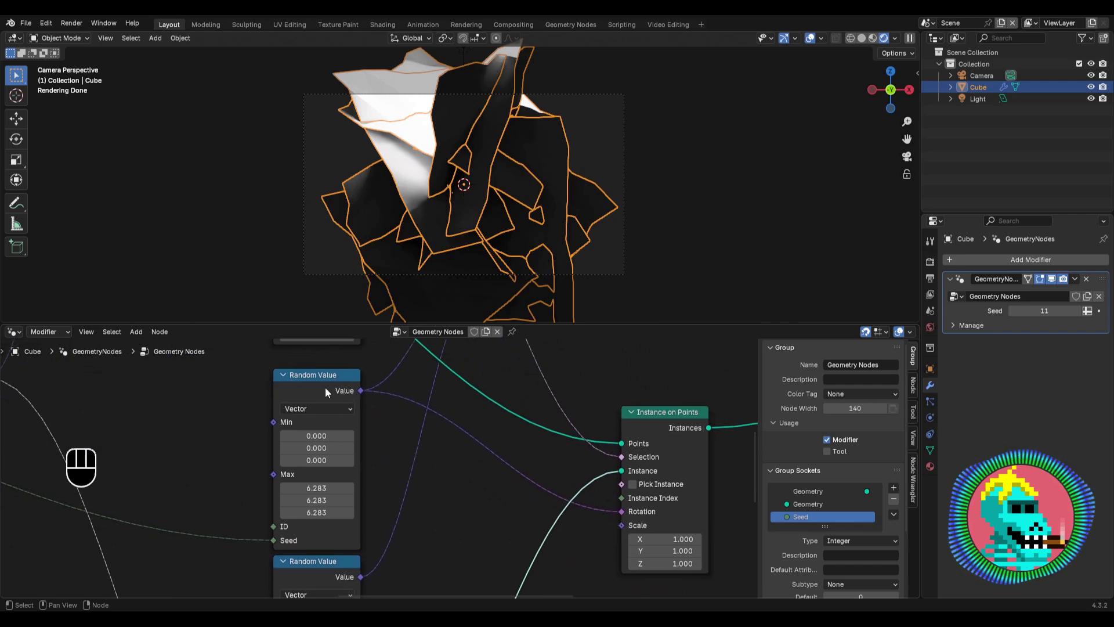
middle_drag(316, 441, 381, 443)
scroll(339, 383, up, 5)
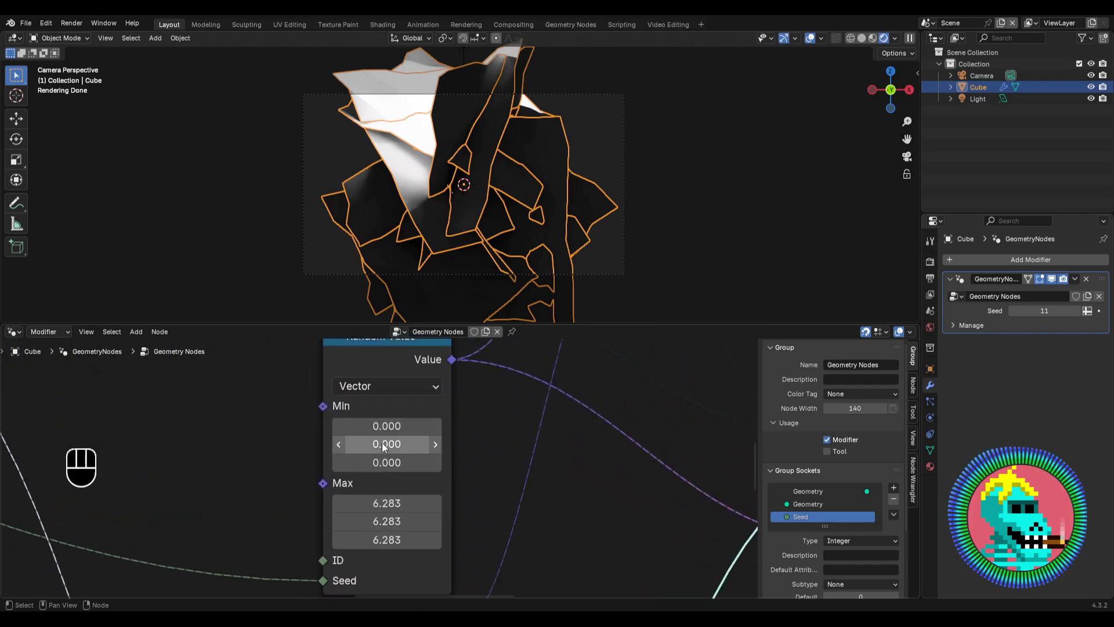
drag(405, 427, 405, 445)
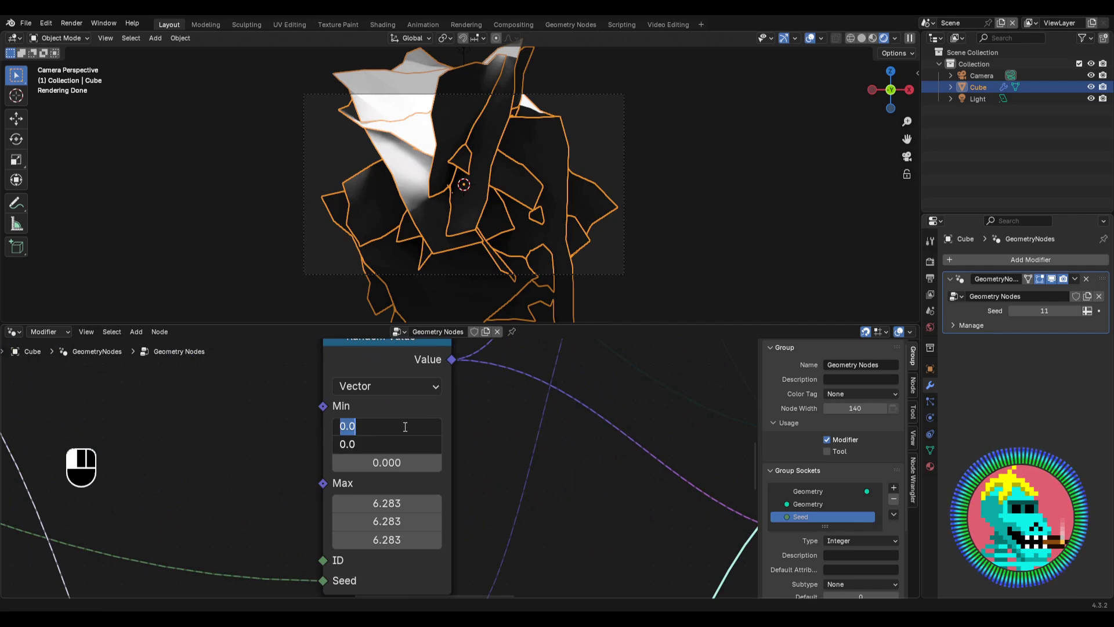
key(Return)
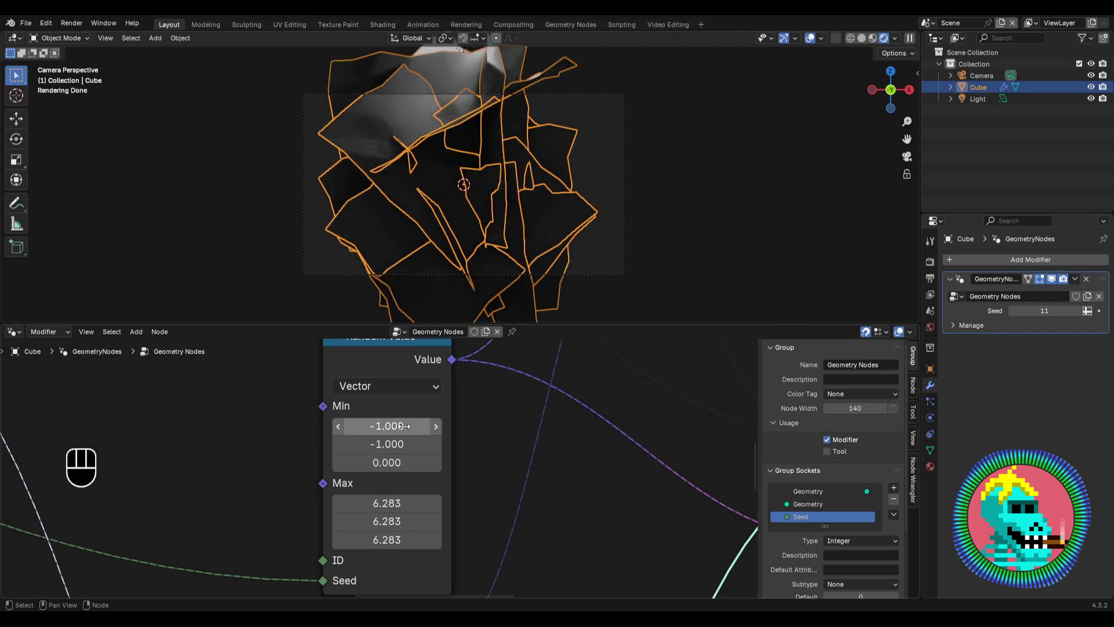
click(397, 462)
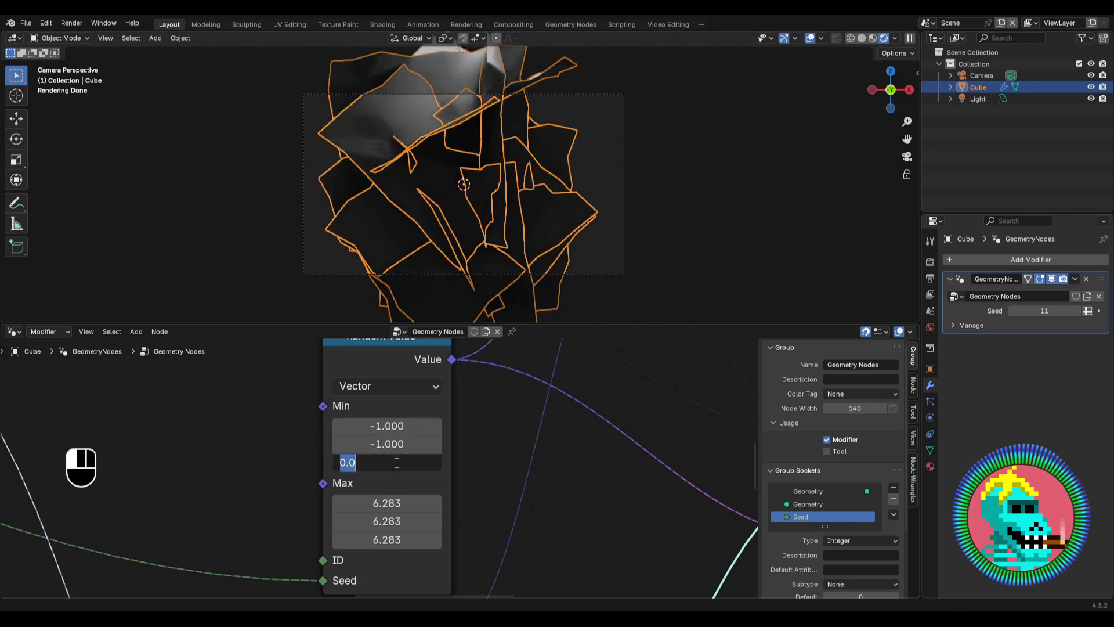
text(-pi)
key(Return)
Step: Set the Max of the rotation's Random Value node to 1, 1 and pi
middle_drag(389, 499, 392, 452)
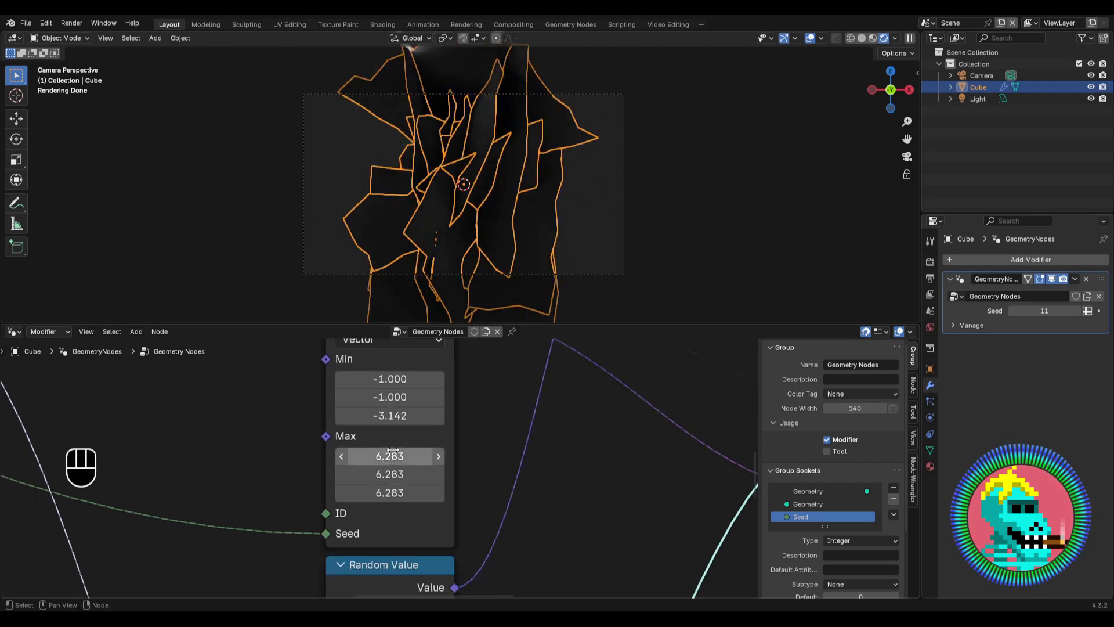
click(396, 453)
click(405, 440)
drag(395, 459, 395, 473)
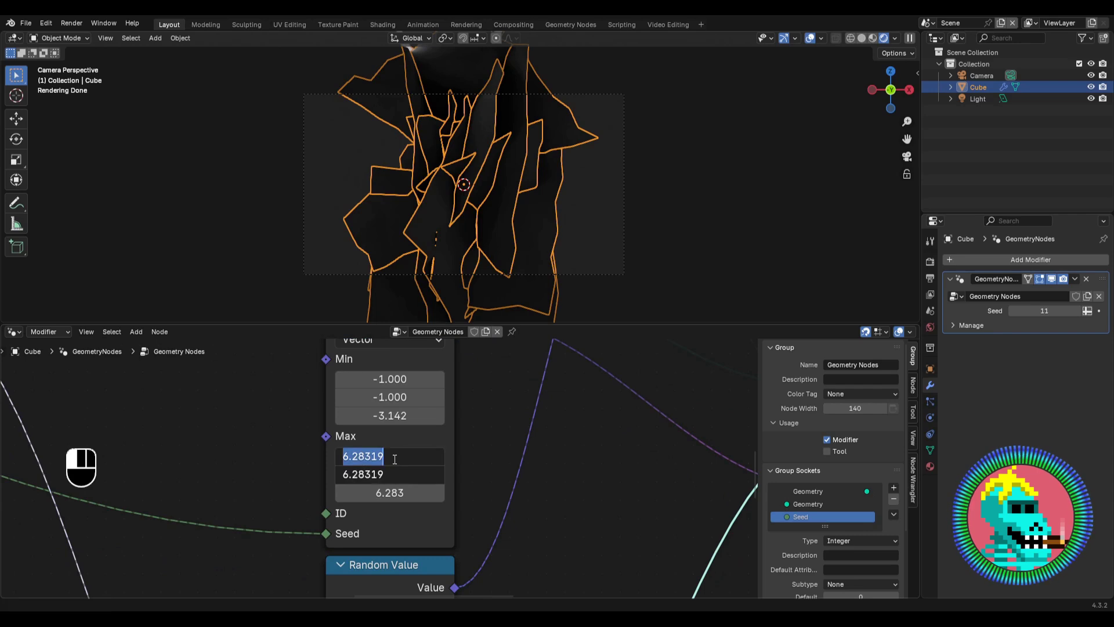
text(1)
key(Return)
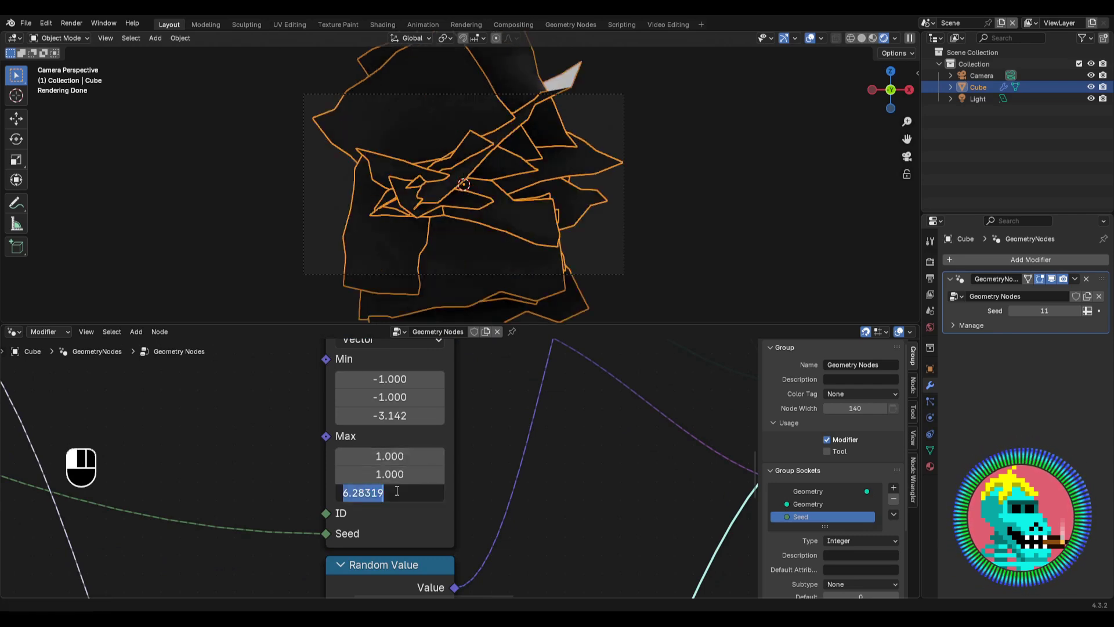
click(396, 490)
text(pi)
key(Return)
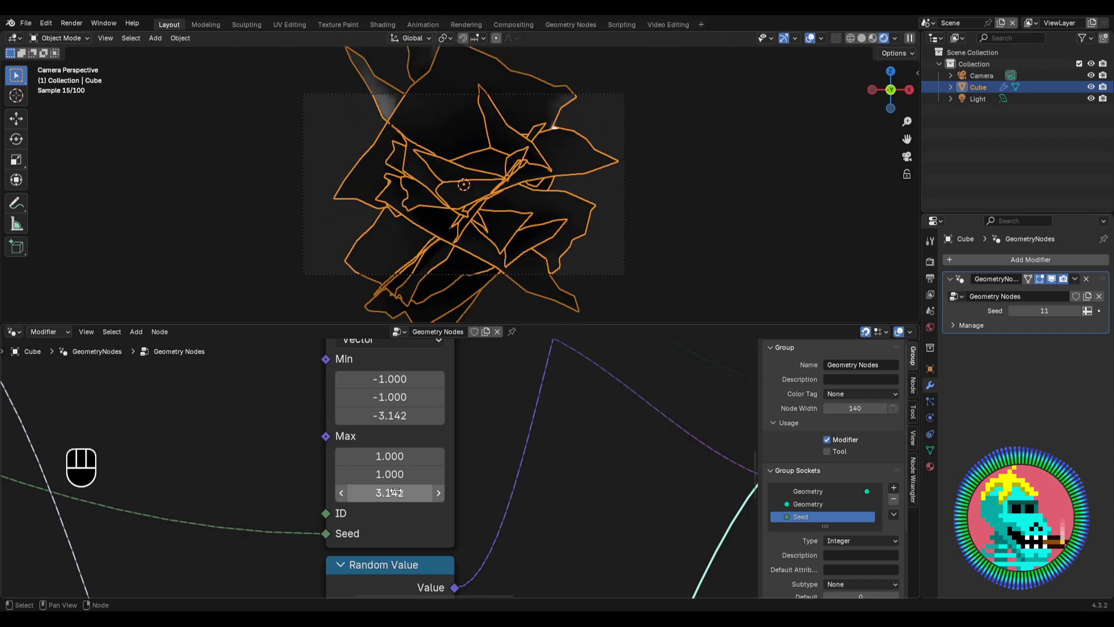
Step: Insert a Mesh Boolean node on the link between the duplicated Instance on Points node and the Group Output
scroll(389, 473, down, 4)
middle_drag(477, 444, 357, 468)
middle_drag(427, 242, 478, 191)
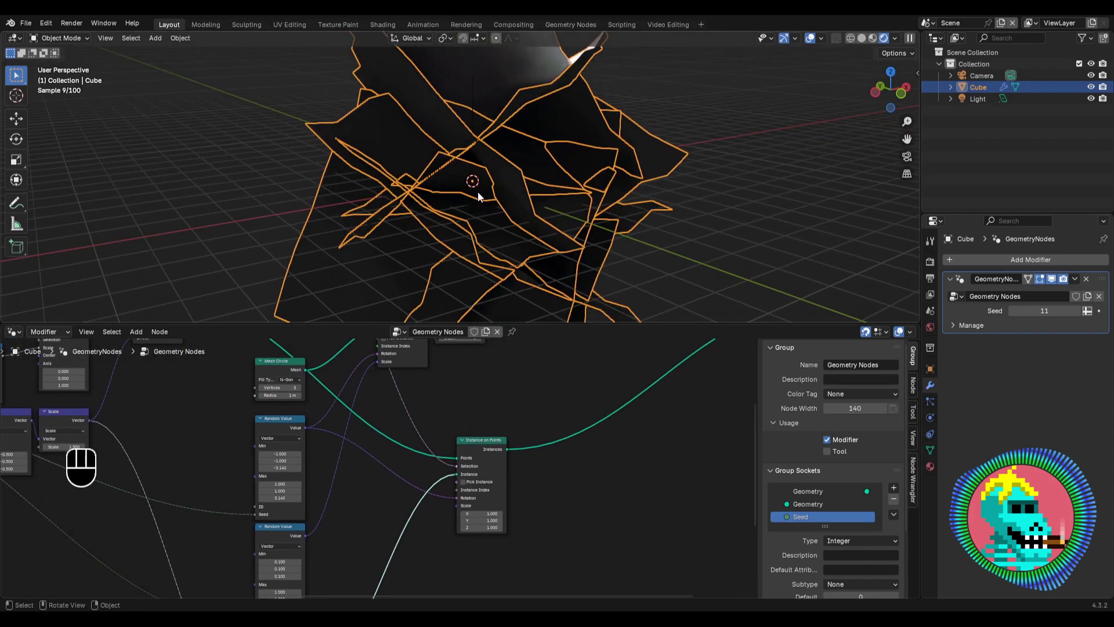
middle_drag(470, 112, 468, 146)
scroll(464, 435, down, 2)
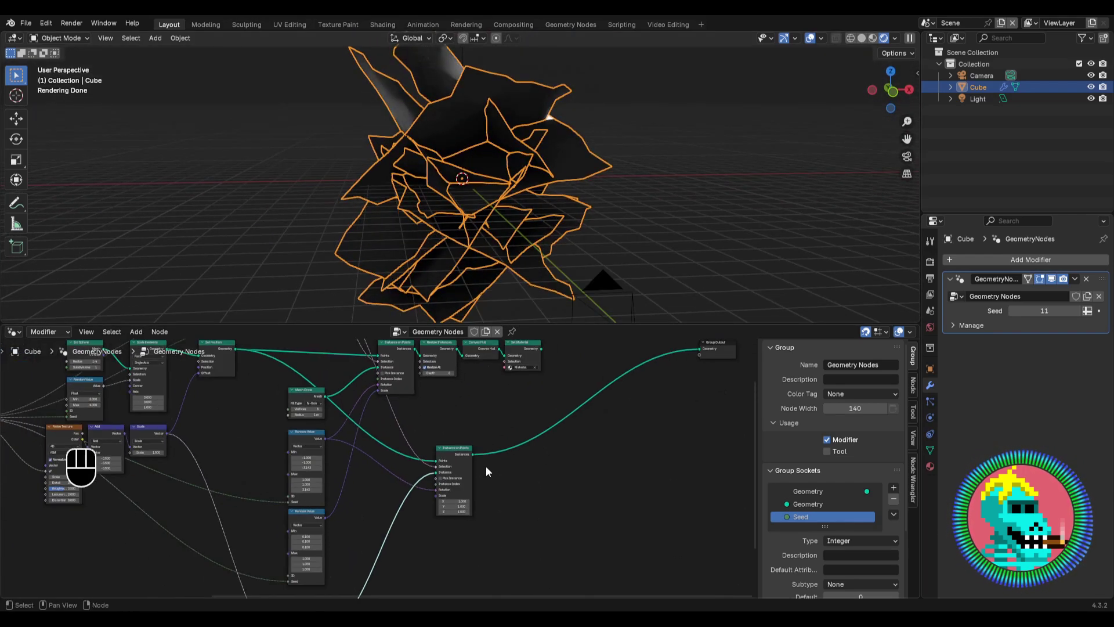
scroll(360, 476, up, 4)
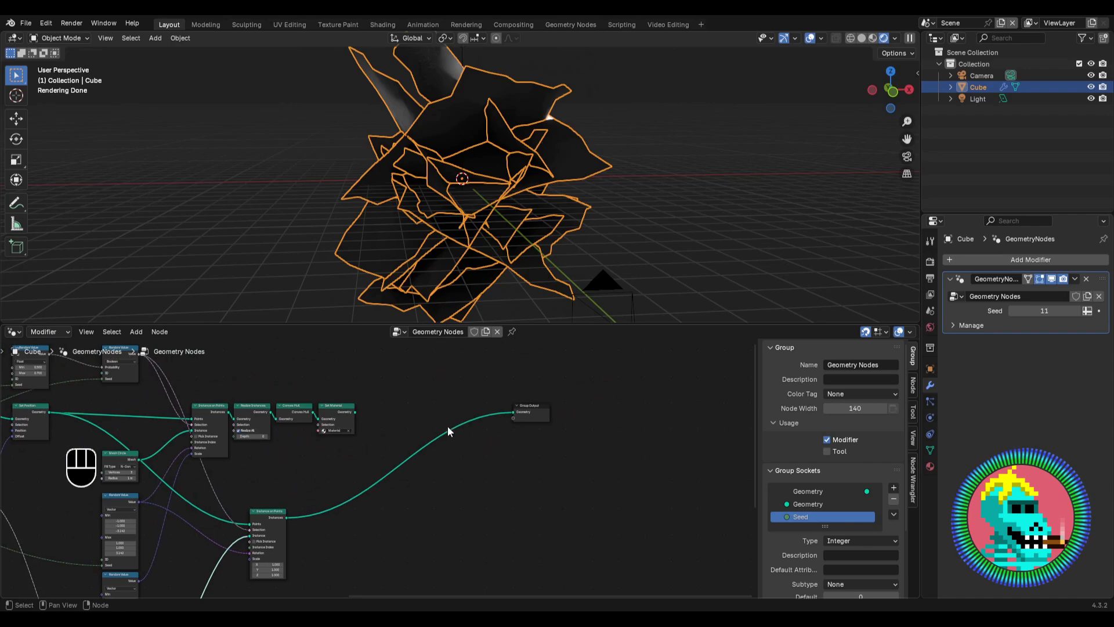
middle_drag(360, 485, 370, 441)
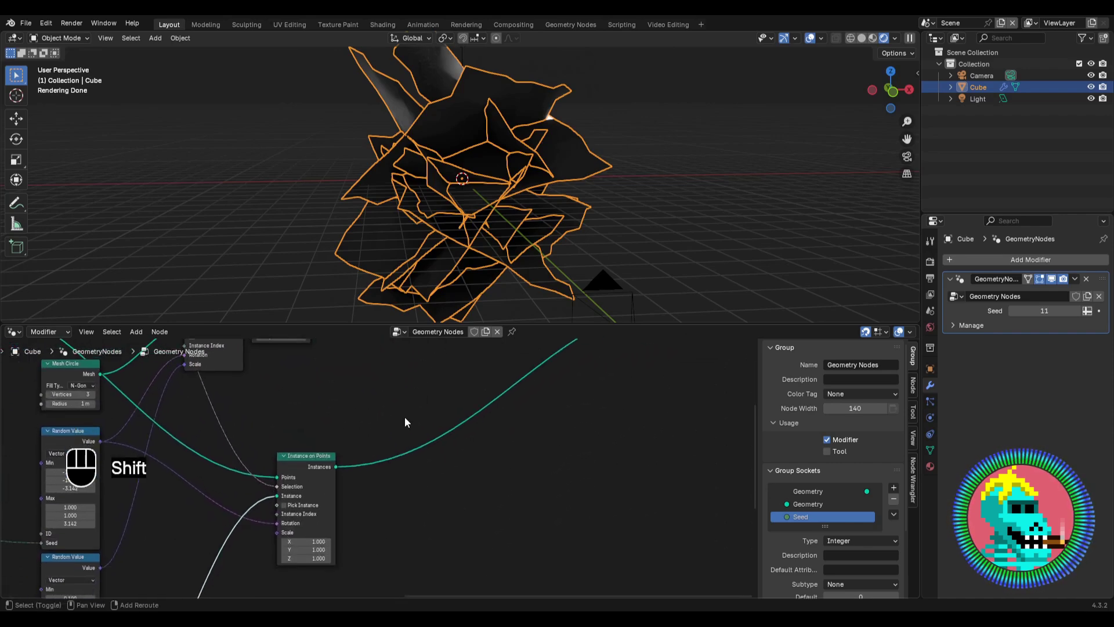
key(shift+a)
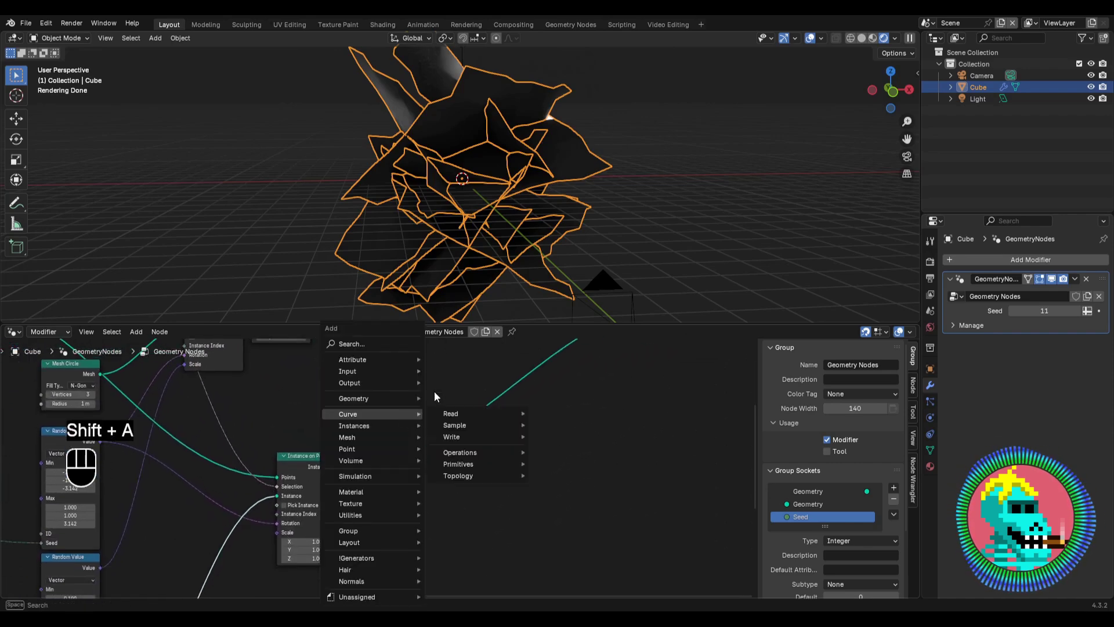
text(mesh)
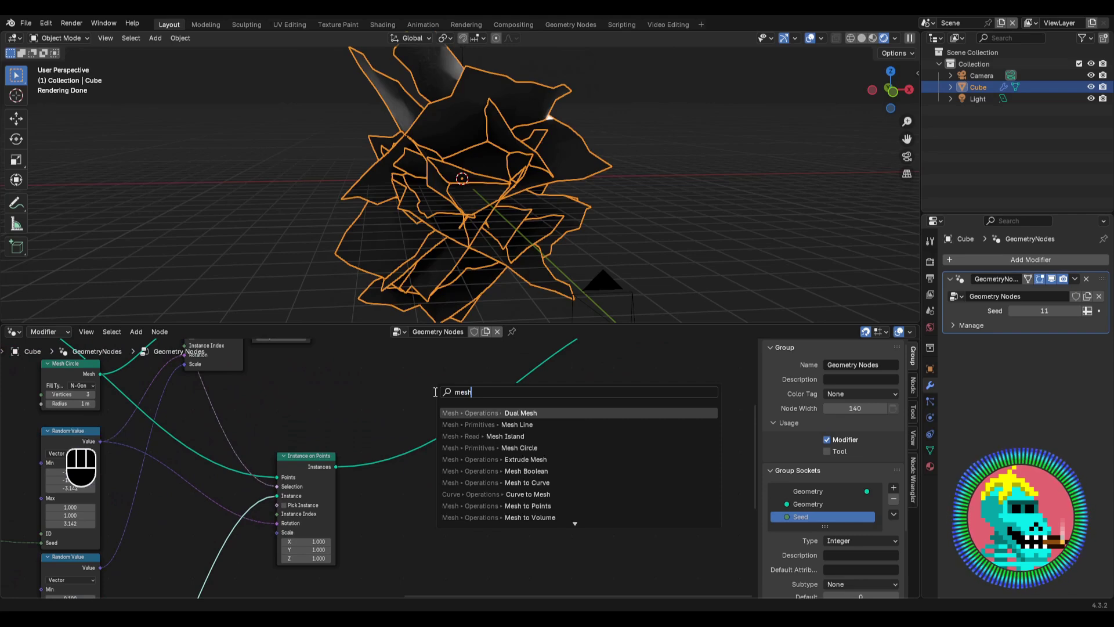
text( boolea)
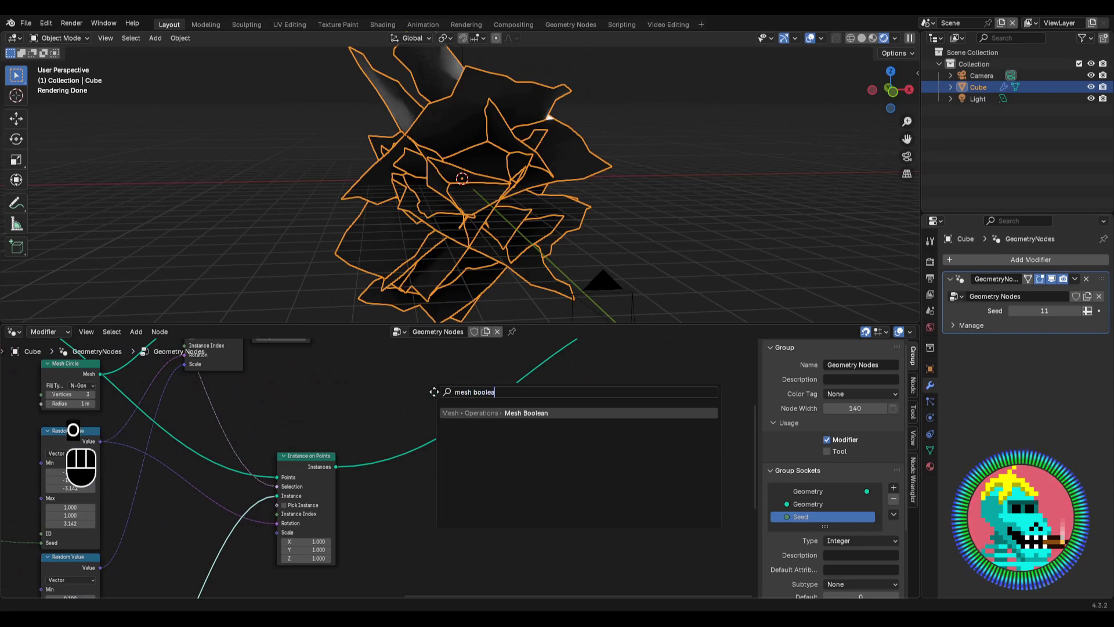
key(Return)
click(505, 347)
Step: Insert a Realize Instances node between the duplicated Instance on Points node and the Mesh Boolean
scroll(511, 376, down, 3)
scroll(424, 455, up, 5)
middle_drag(512, 377, 468, 390)
key(shift+a)
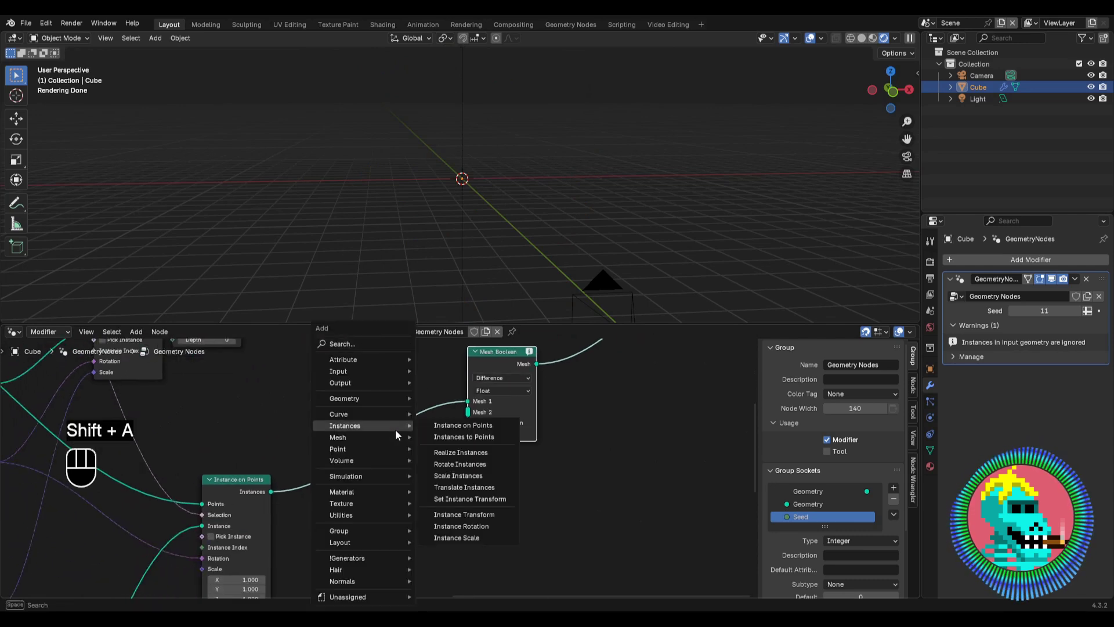
text(rea)
click(441, 451)
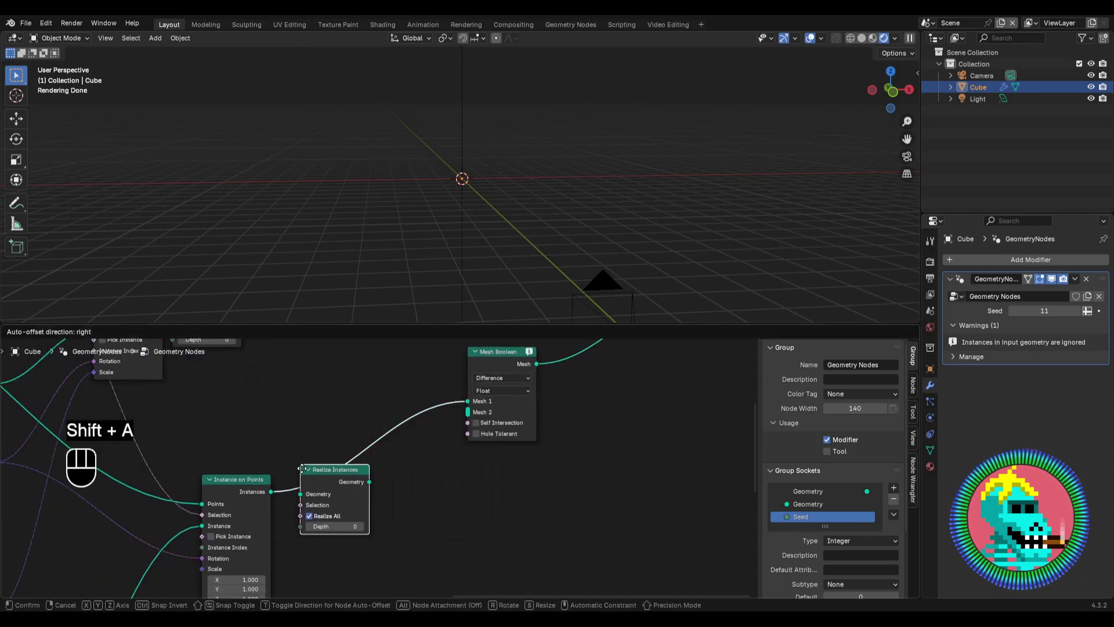
click(312, 494)
scroll(380, 444, down, 1)
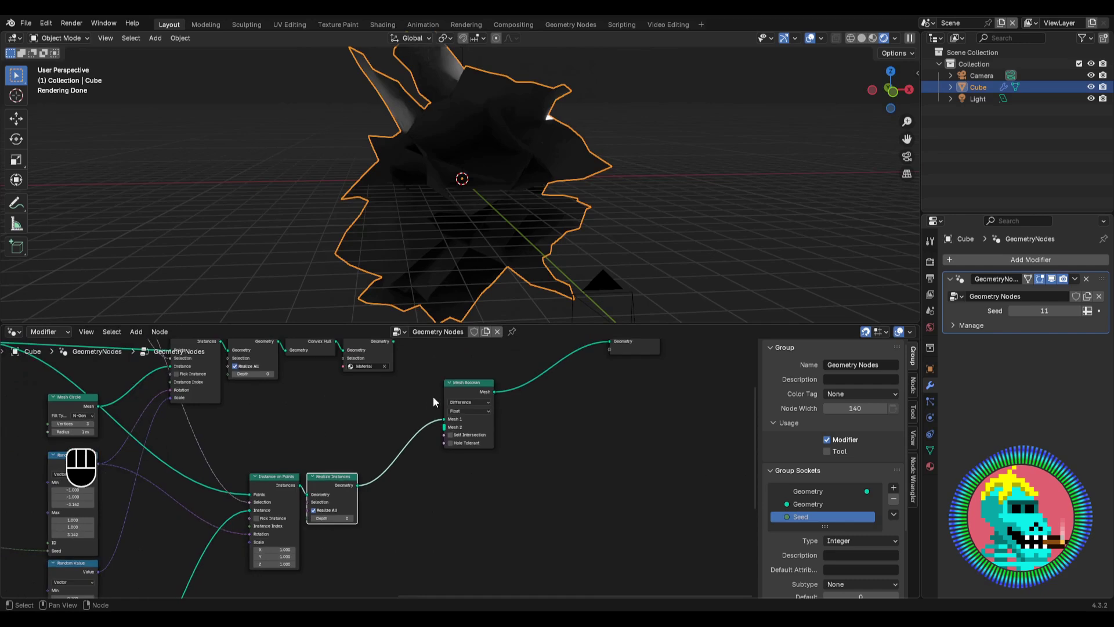
Step: Reposition the Mesh Boolean node near the Set Material node and set its operation to Intersect
middle_drag(462, 389, 329, 450)
scroll(329, 451, up, 2)
drag(336, 445, 361, 422)
scroll(348, 430, up, 1)
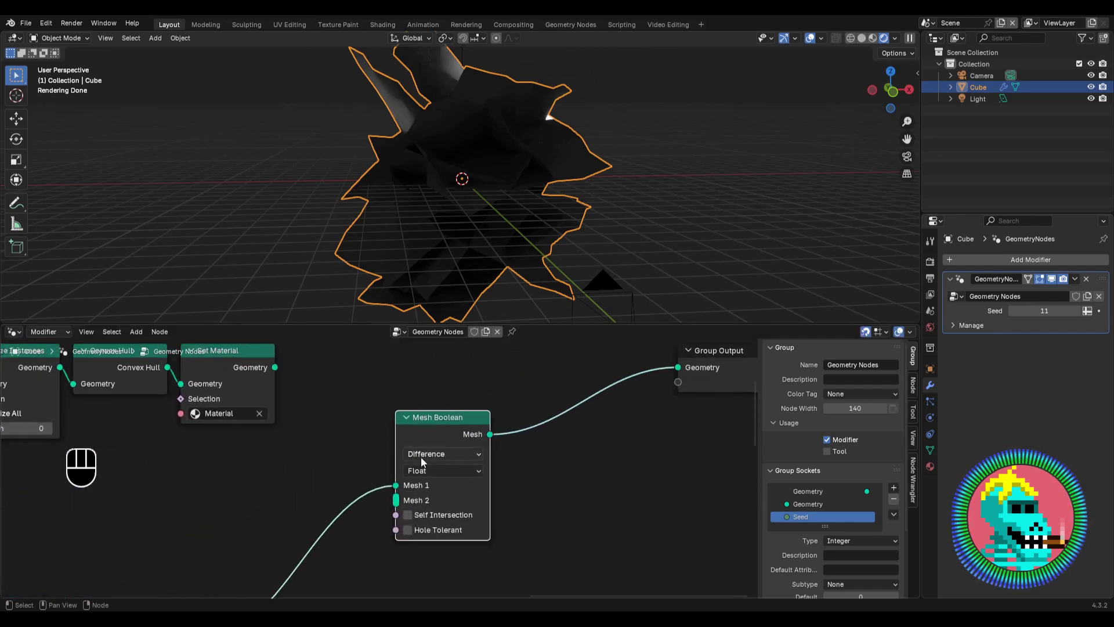
click(442, 453)
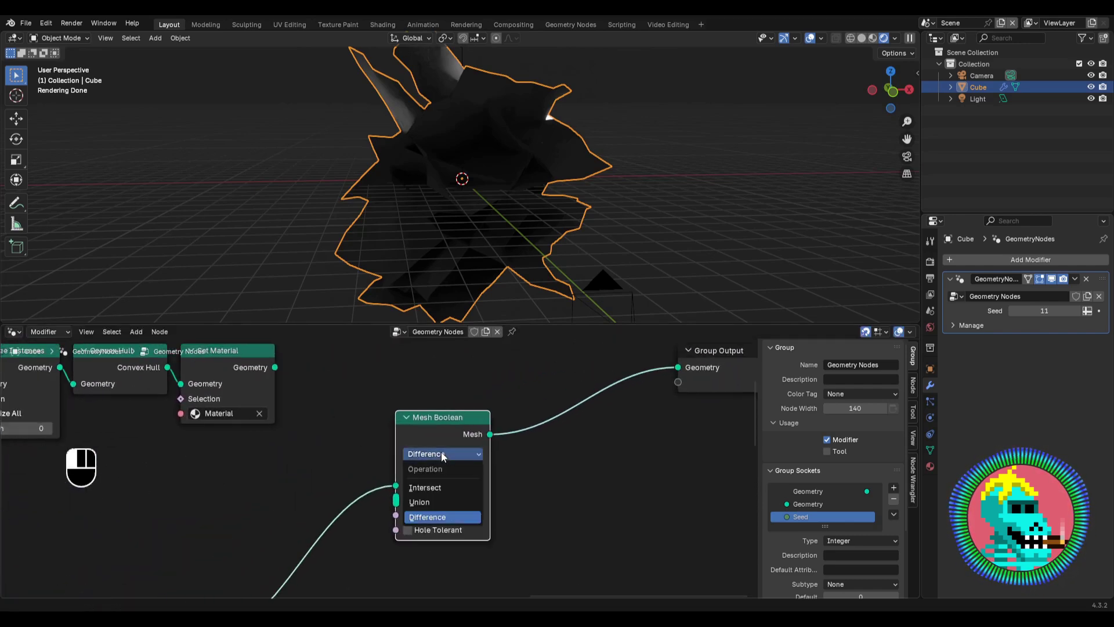
click(430, 489)
Step: Connect the Geometry outputs of Set Material and the grid branch's Realize Instances to the Mesh input of the Mesh Boolean
drag(275, 367, 383, 479)
scroll(340, 496, down, 2)
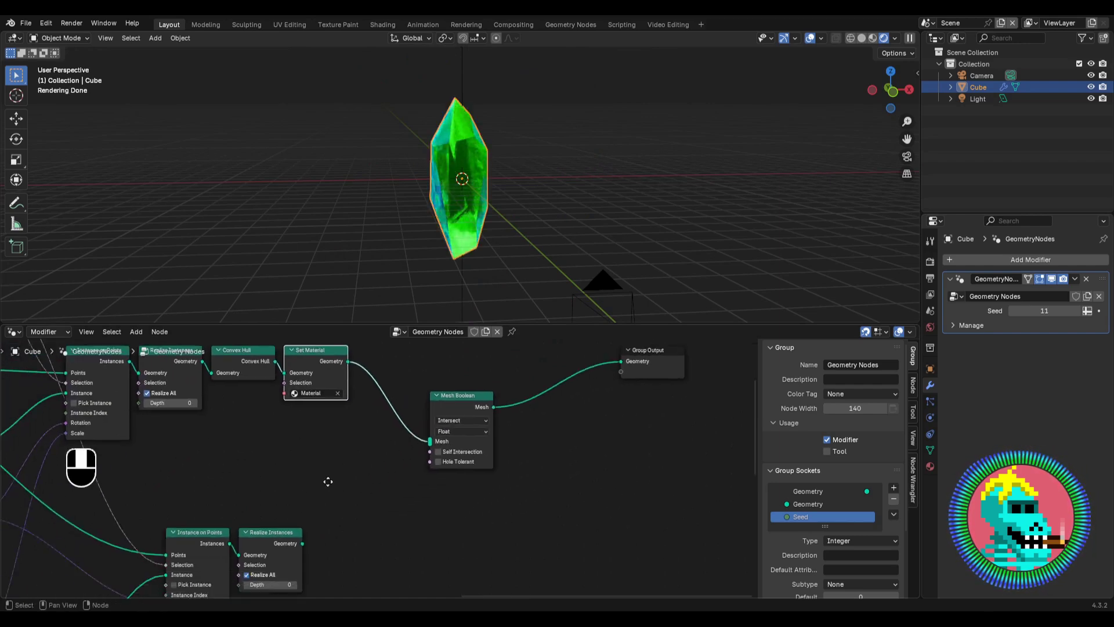
middle_drag(326, 482, 352, 451)
drag(328, 511, 456, 404)
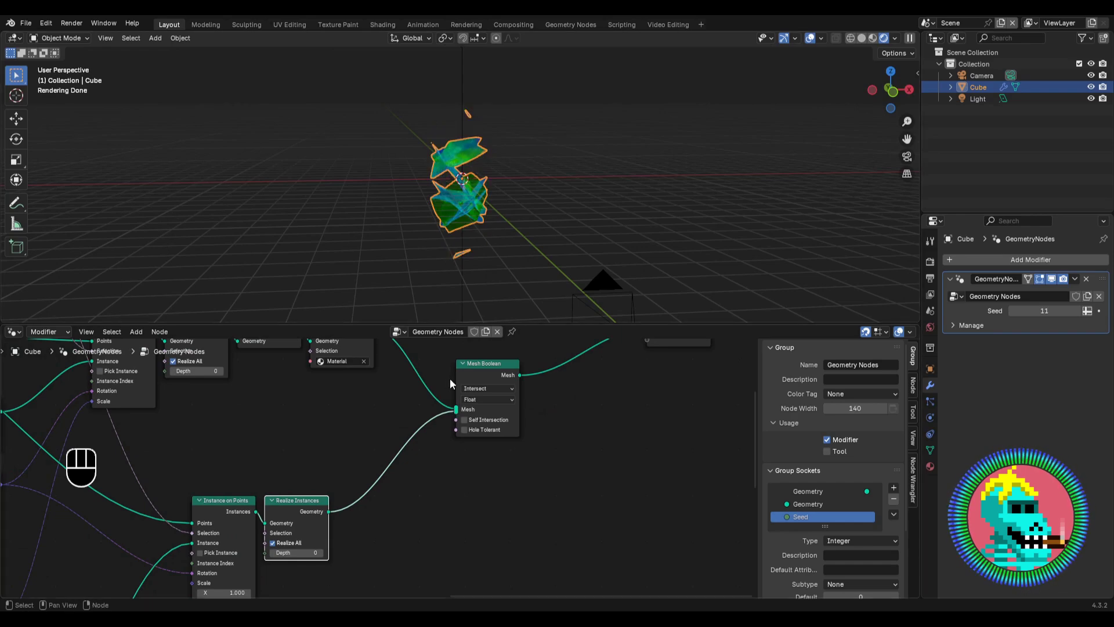
scroll(468, 372, down, 2)
middle_drag(475, 372, 380, 456)
scroll(403, 452, up, 4)
drag(390, 454, 390, 476)
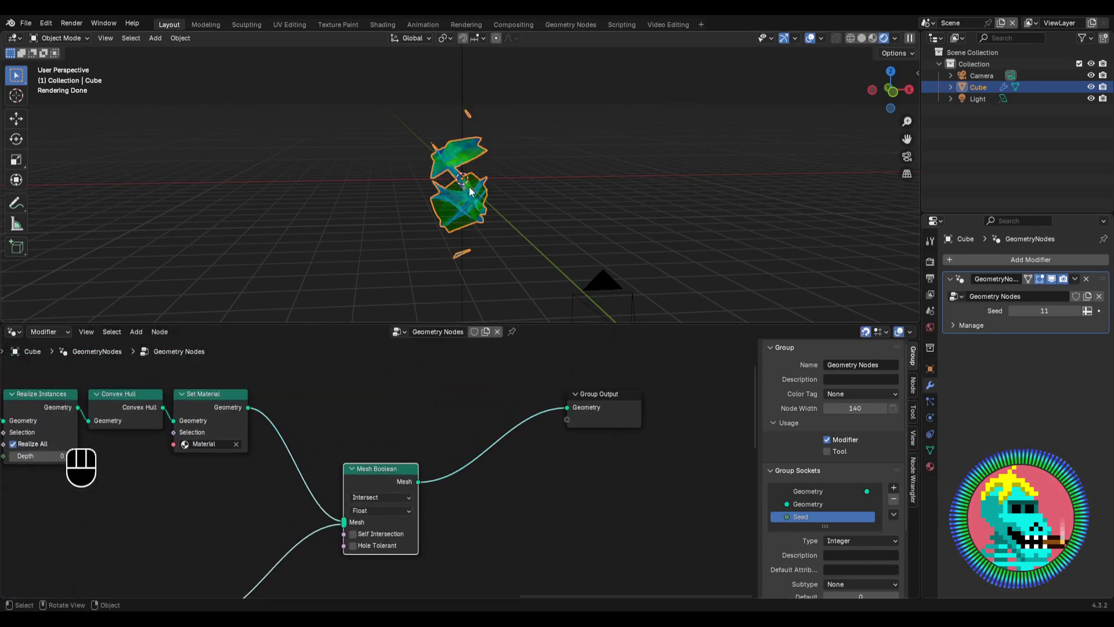
Step: Insert an Extrude Mesh node directly after the Grid's Set Position node
middle_drag(469, 188, 437, 231)
scroll(465, 174, up, 6)
scroll(486, 187, up, 6)
scroll(504, 377, down, 4)
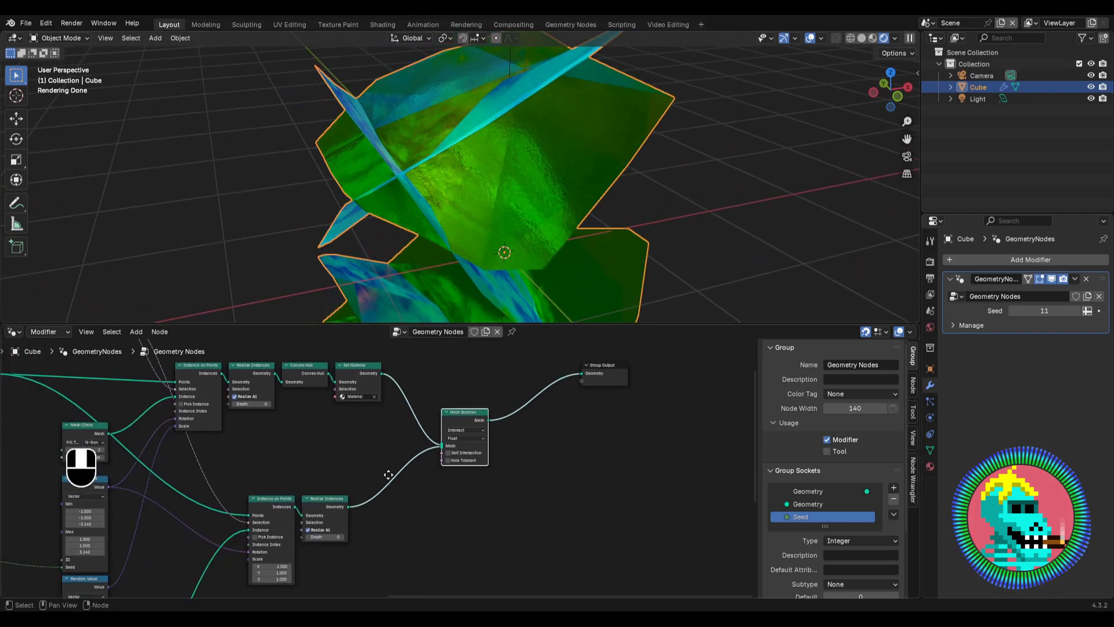
middle_drag(228, 557, 429, 409)
scroll(384, 456, up, 7)
drag(428, 457, 355, 515)
drag(416, 493, 323, 499)
click(354, 453)
middle_drag(353, 455, 364, 428)
scroll(365, 432, up, 4)
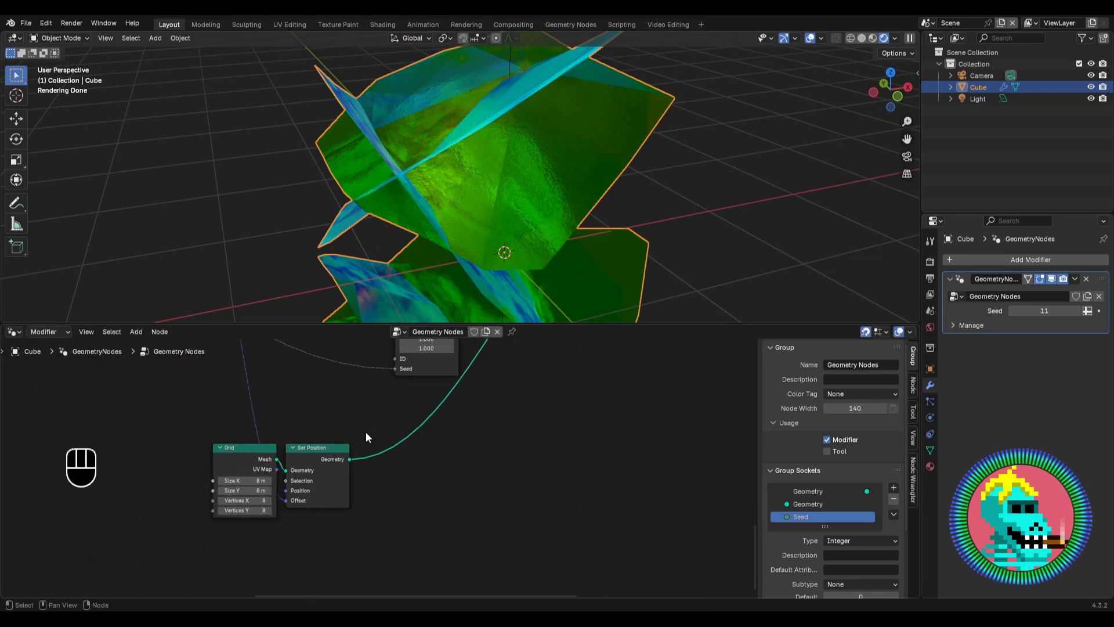
key(shift+a)
text(e)
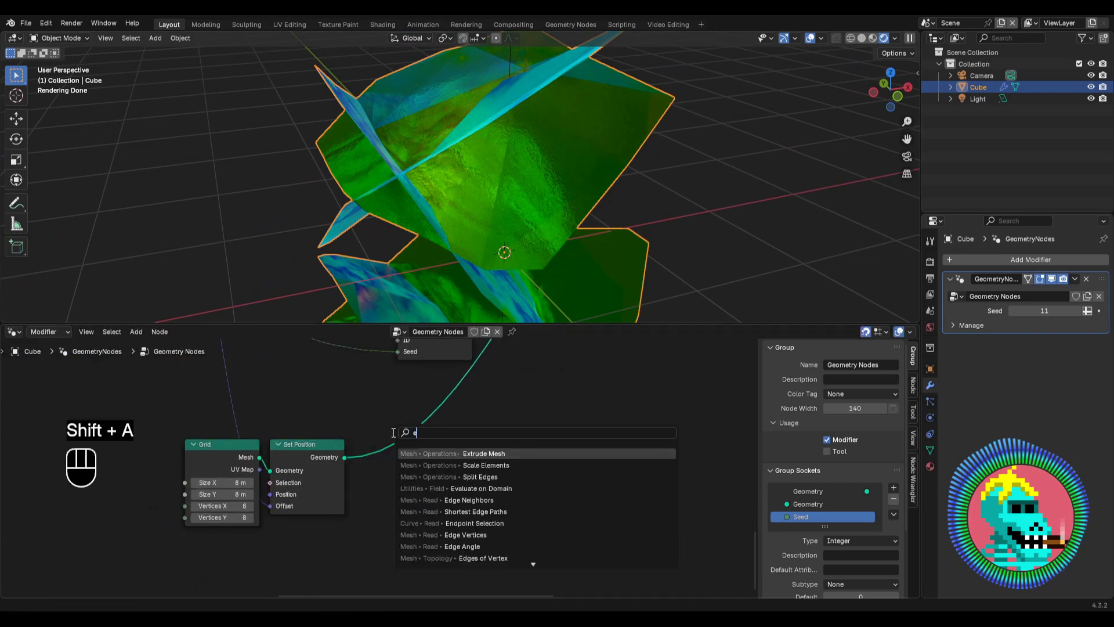
text(x)
key(Return)
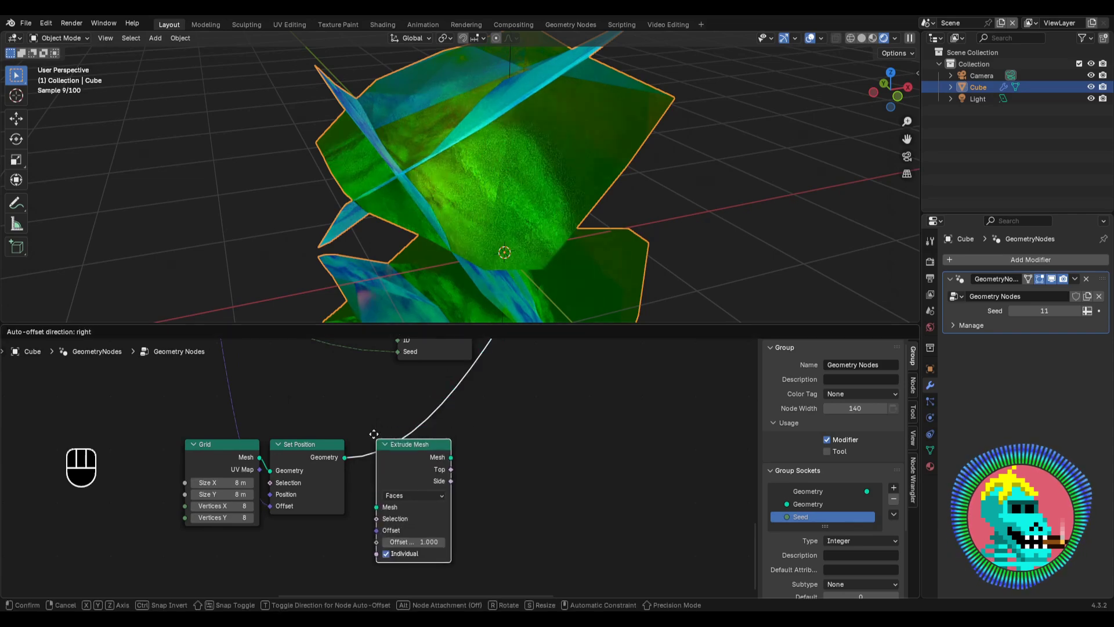
click(409, 457)
Step: Insert a Join Geometry node after Extrude Mesh and also connect the Grid's Set Position geometry to it
scroll(427, 499, down, 3)
key(shift+a)
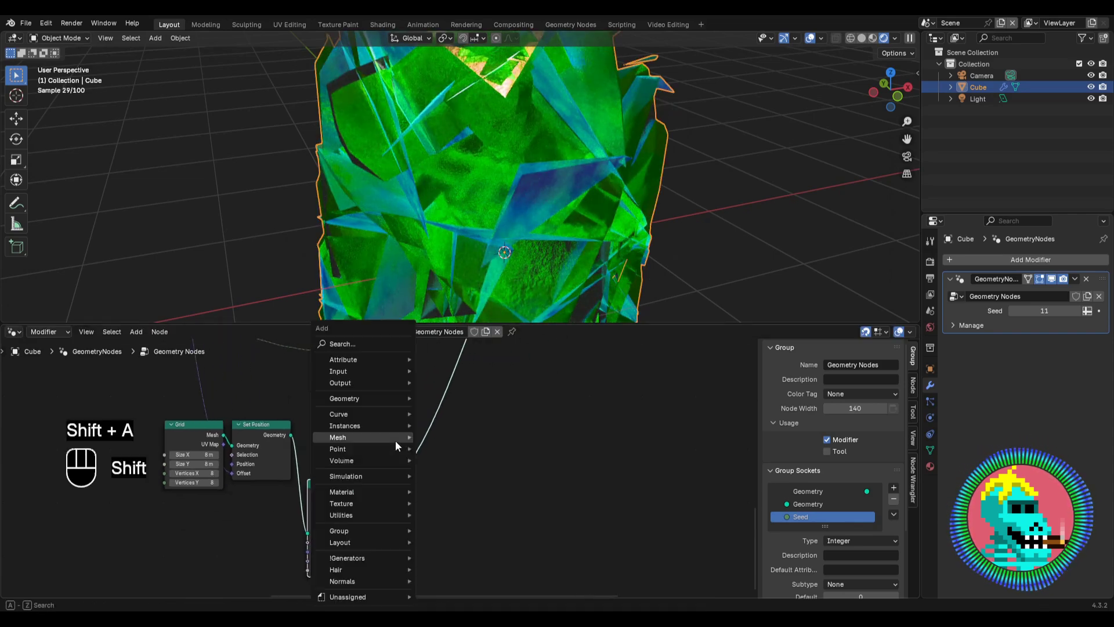
mouse_move(395, 440)
text(join)
key(Return)
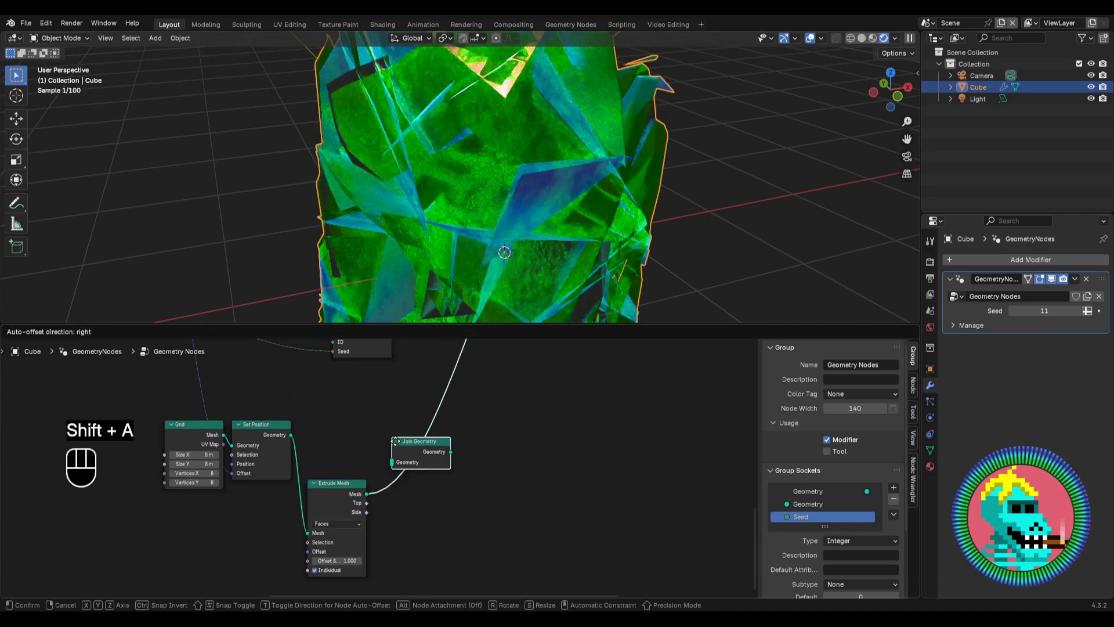
click(396, 445)
drag(421, 443, 421, 427)
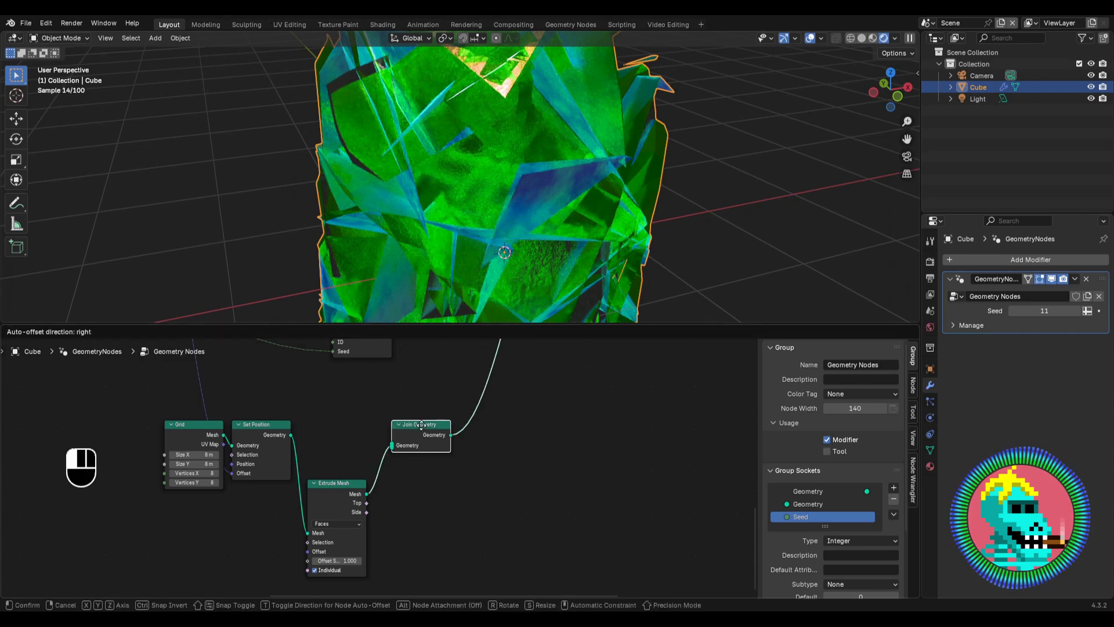
click(289, 434)
drag(290, 435, 408, 441)
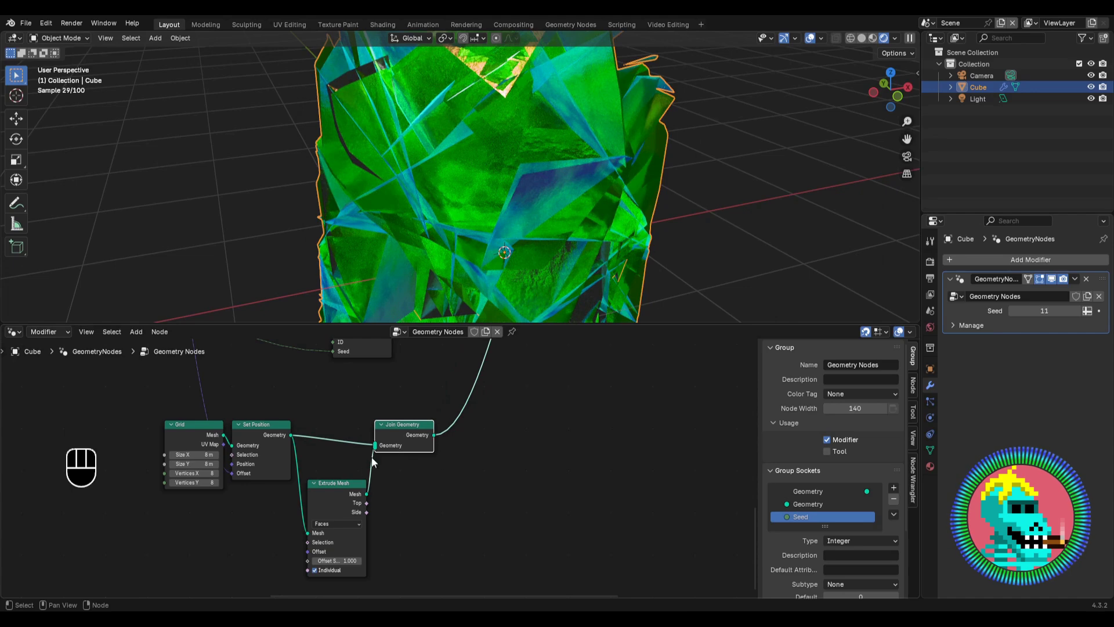
Step: Turn off Individual on the Extrude Mesh node and set its Offset Scale to 0.005
scroll(330, 531, up, 3)
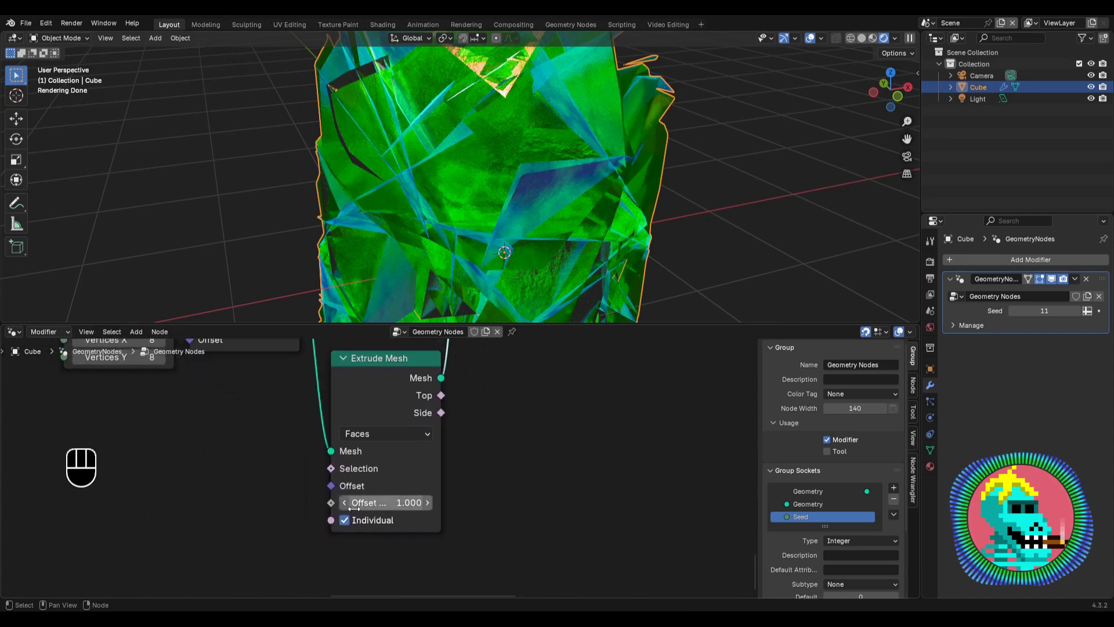
click(346, 520)
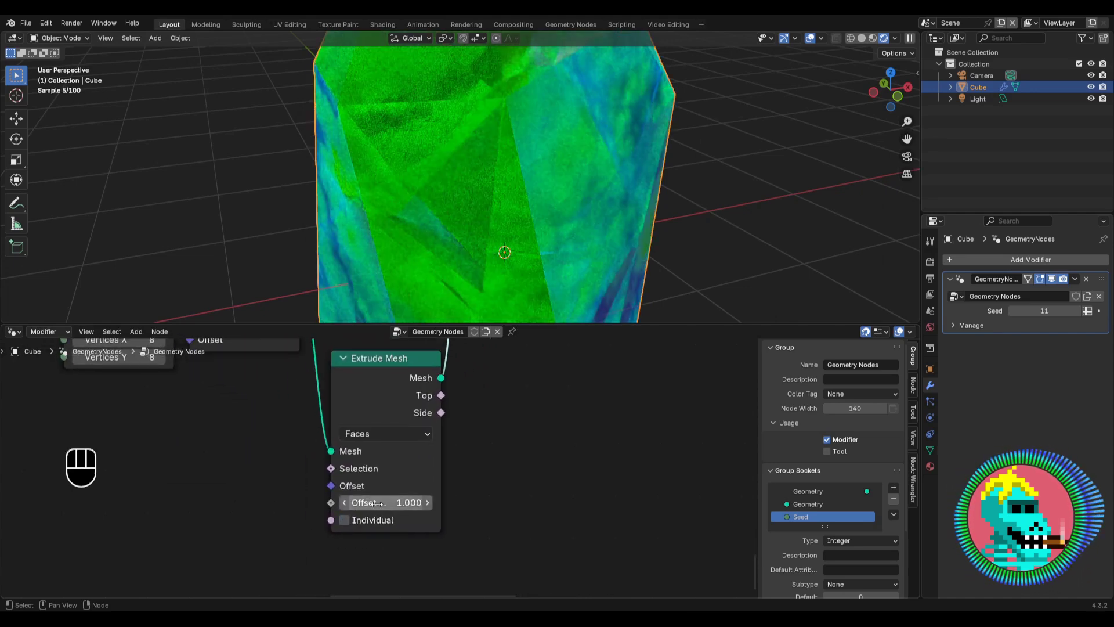
click(395, 502)
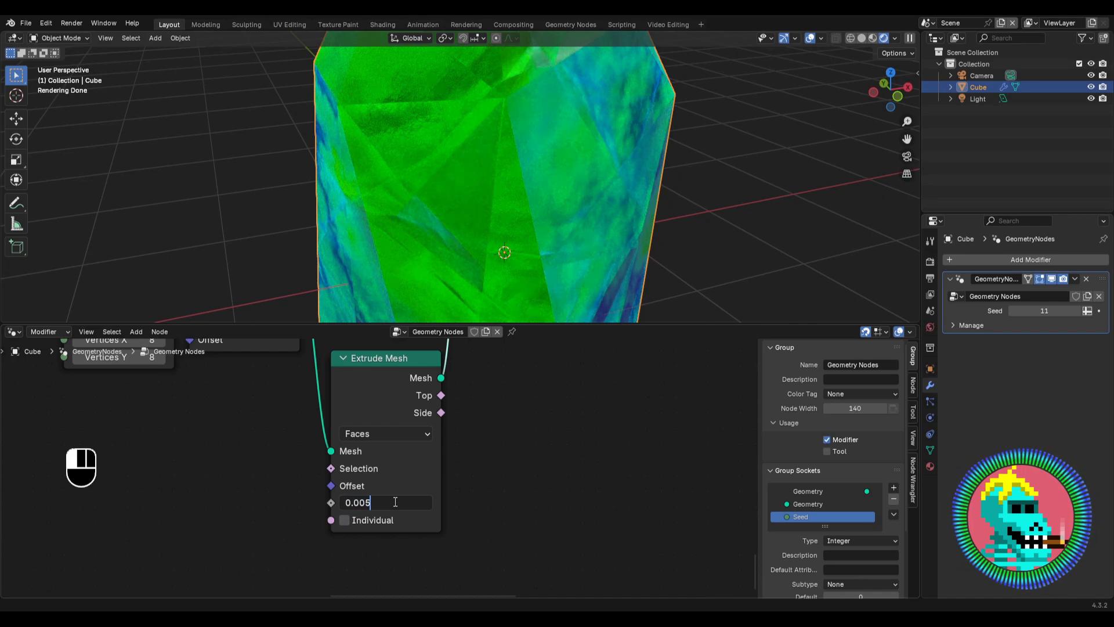
key(Return)
scroll(423, 203, up, 6)
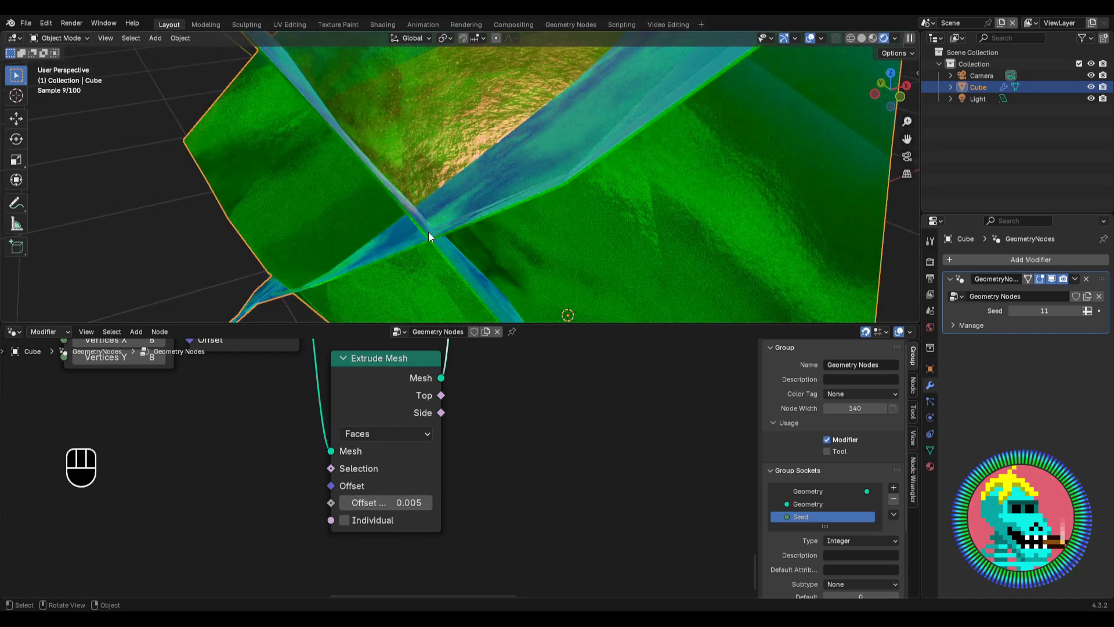
key(shift+z)
key(shift+z)
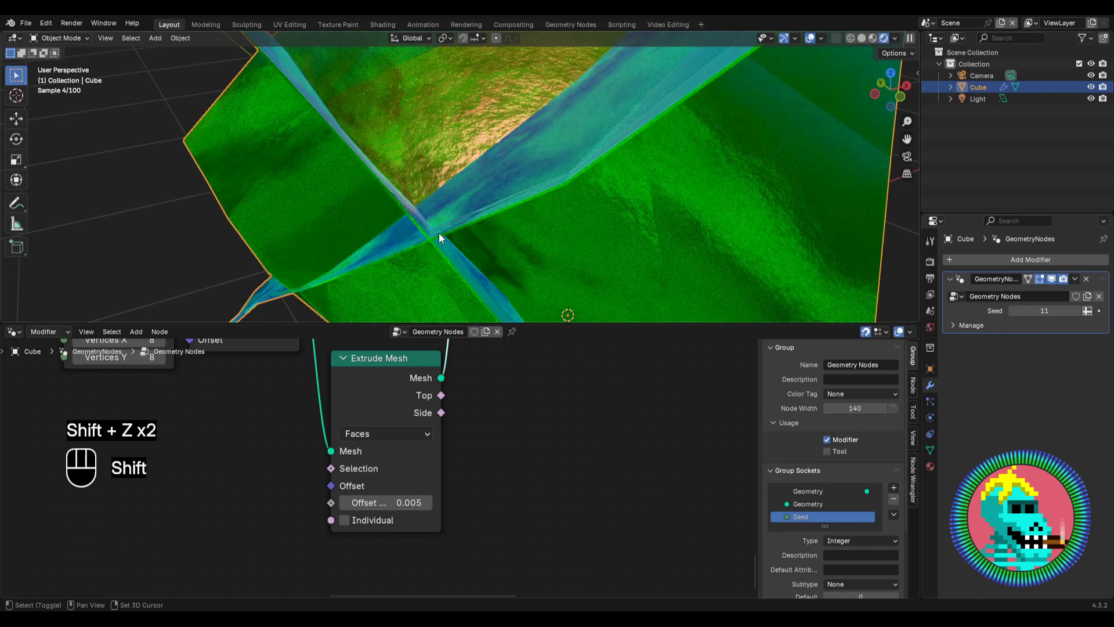
Step: Insert a Join Geometry node between the Mesh Boolean and the Group Output
scroll(459, 400, down, 14)
middle_drag(496, 379, 351, 505)
middle_drag(414, 426, 222, 603)
scroll(252, 522, up, 9)
middle_drag(252, 522, 365, 438)
drag(368, 459, 368, 488)
key(shift+a)
mouse_move(510, 378)
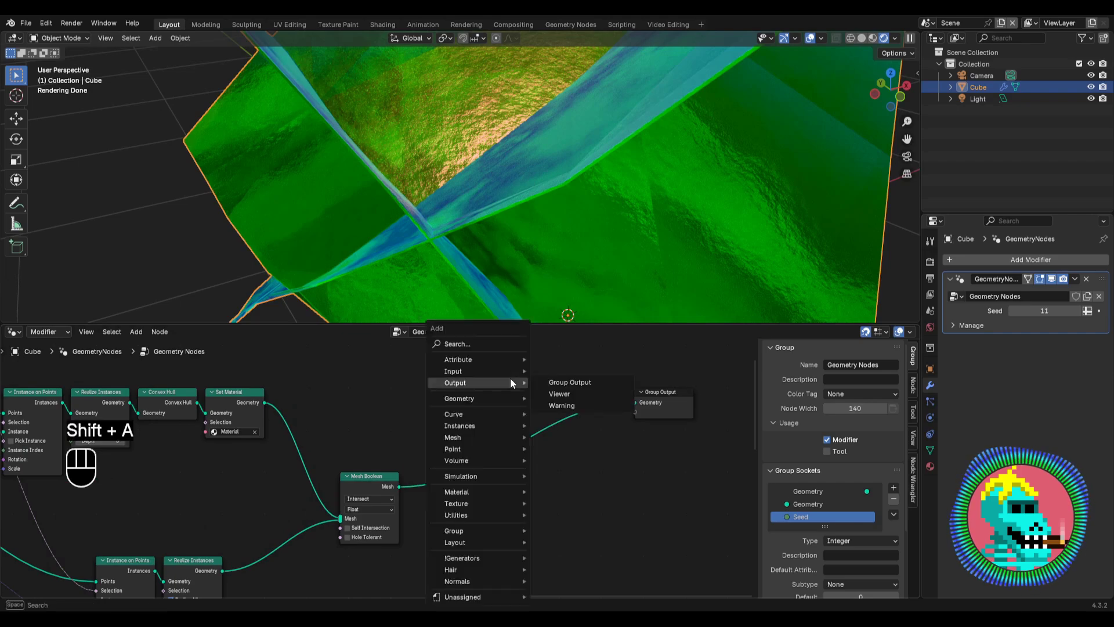
text(join ge)
key(Return)
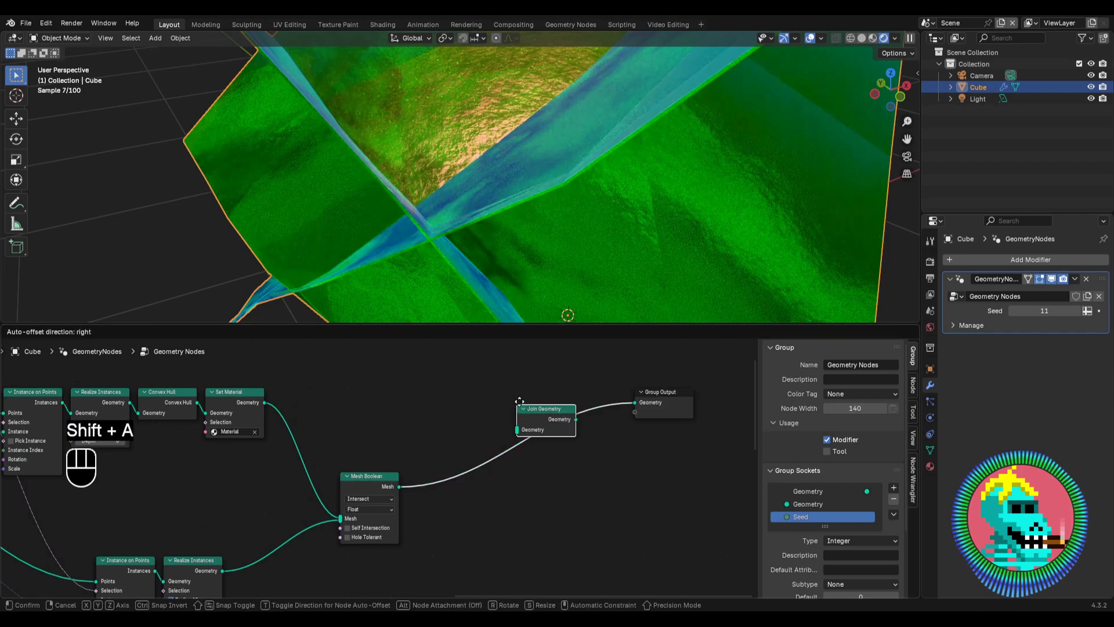
click(519, 401)
drag(553, 417, 544, 408)
Step: Connect the Geometry output of Set Material to the Join Geometry node before the Group Output
scroll(549, 165, down, 8)
middle_drag(549, 165, 487, 186)
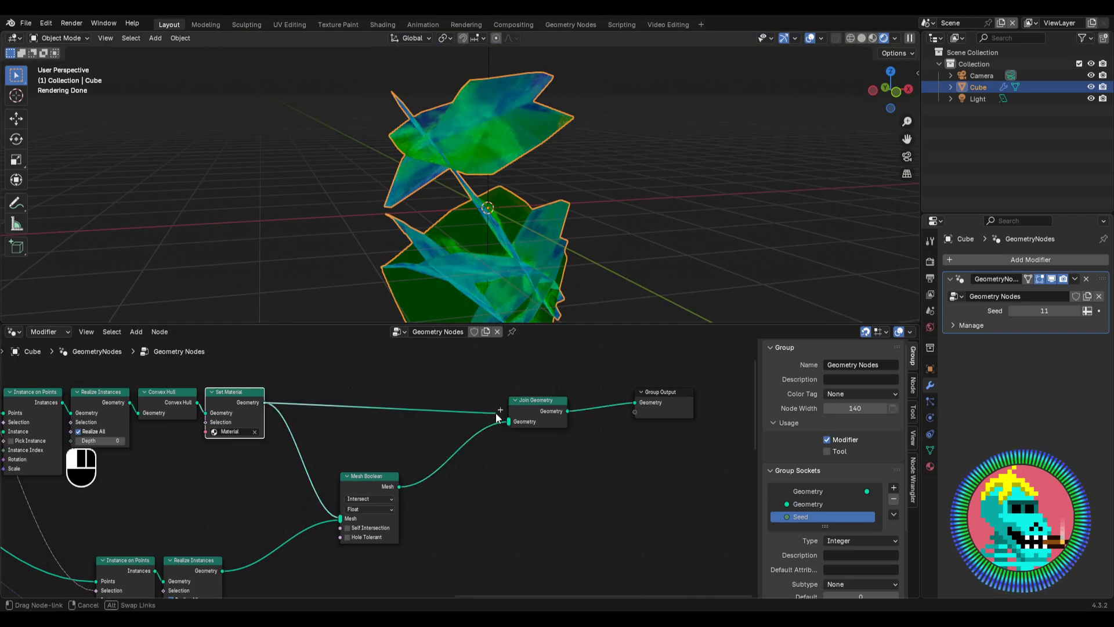
drag(495, 413, 529, 405)
Step: Switch to the camera view and rotate the crystal about the global Z axis to show another side
middle_drag(497, 174, 485, 193)
click(907, 157)
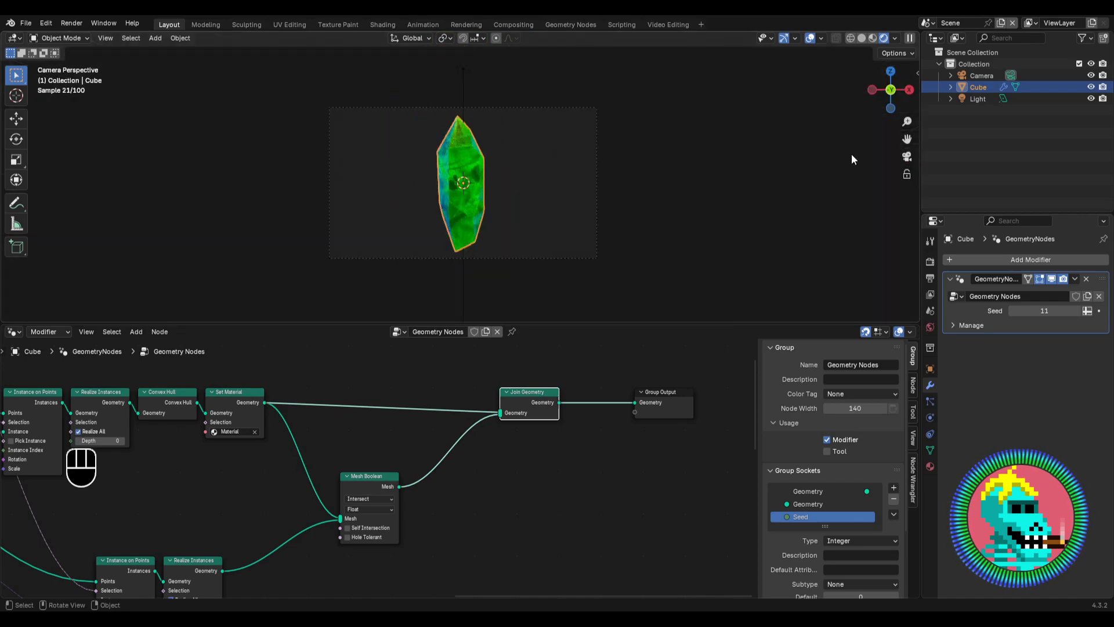
scroll(528, 171, up, 3)
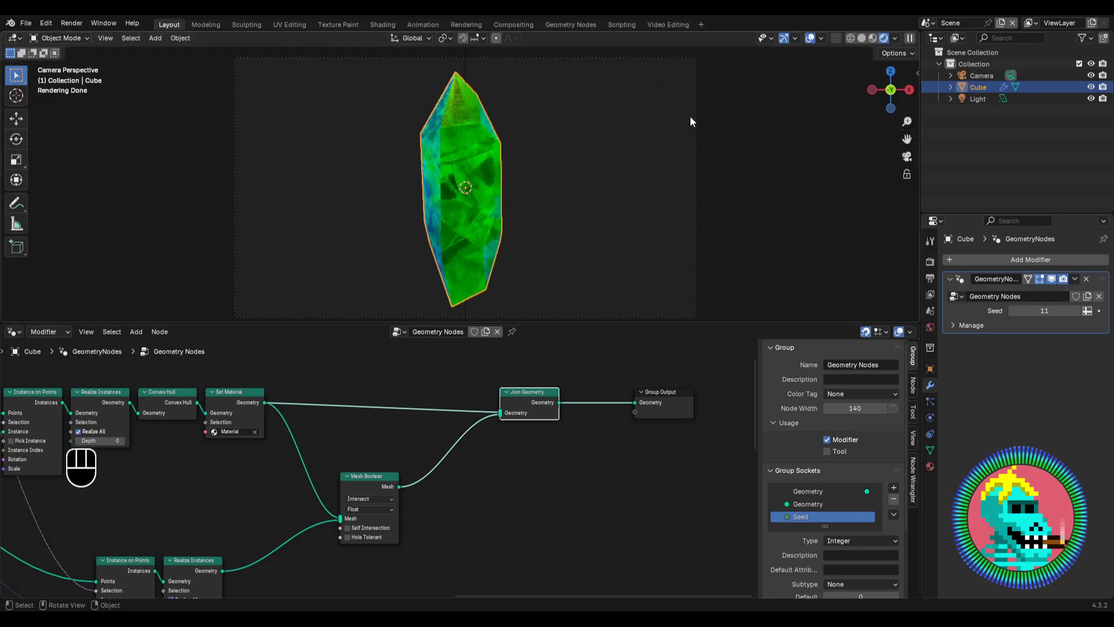
key(r)
key(z)
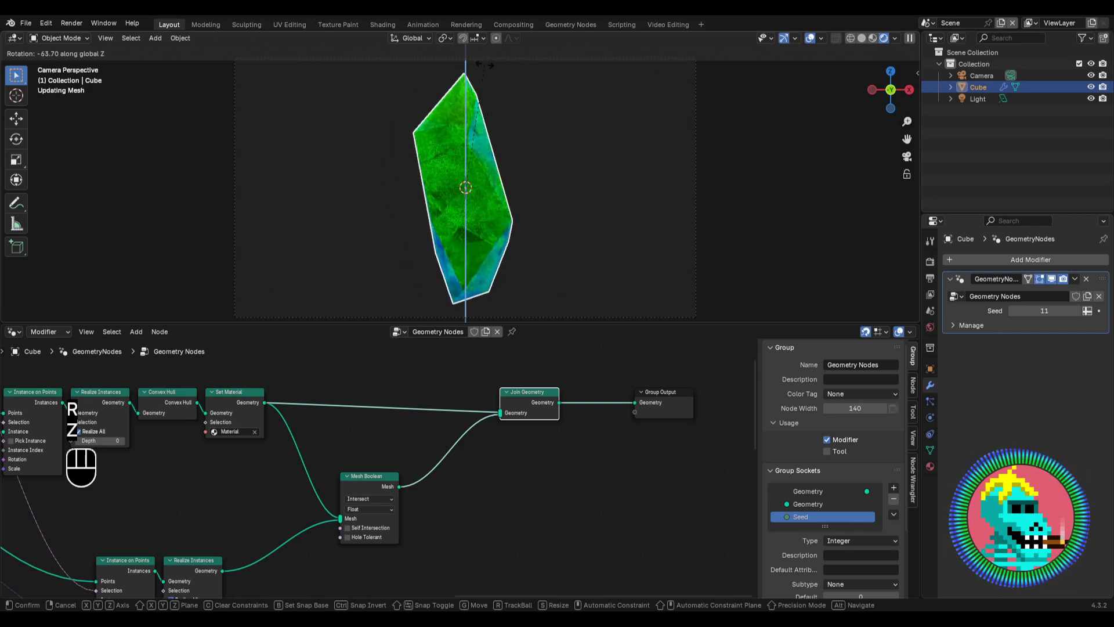
click(388, 75)
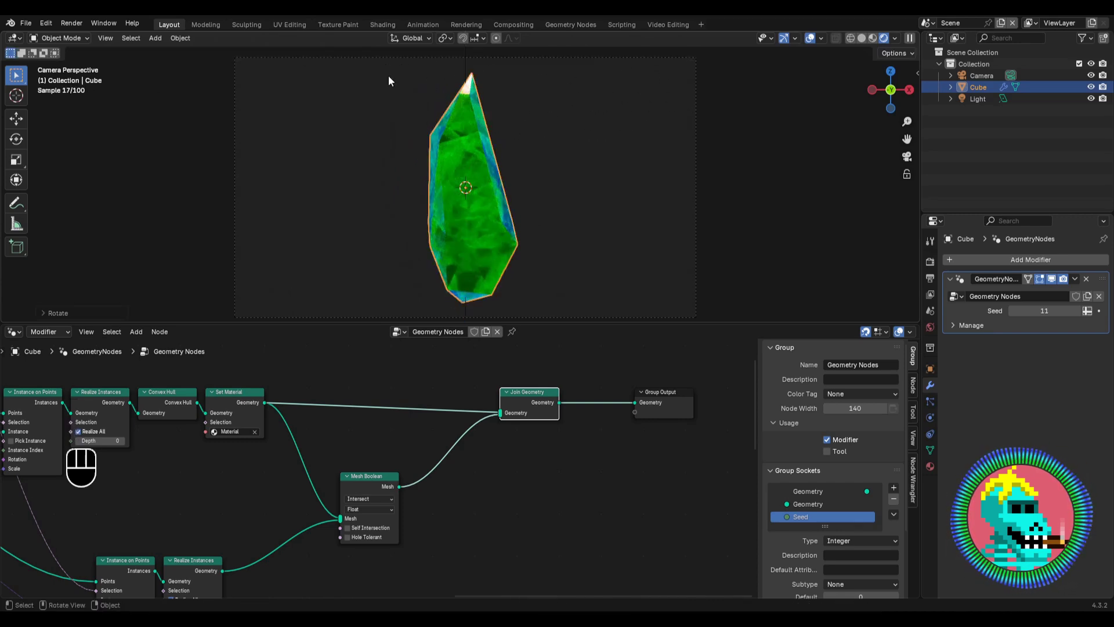
Step: Step the crystal's Seed up one value at a time to 21 to preview different shape variations
click(1078, 311)
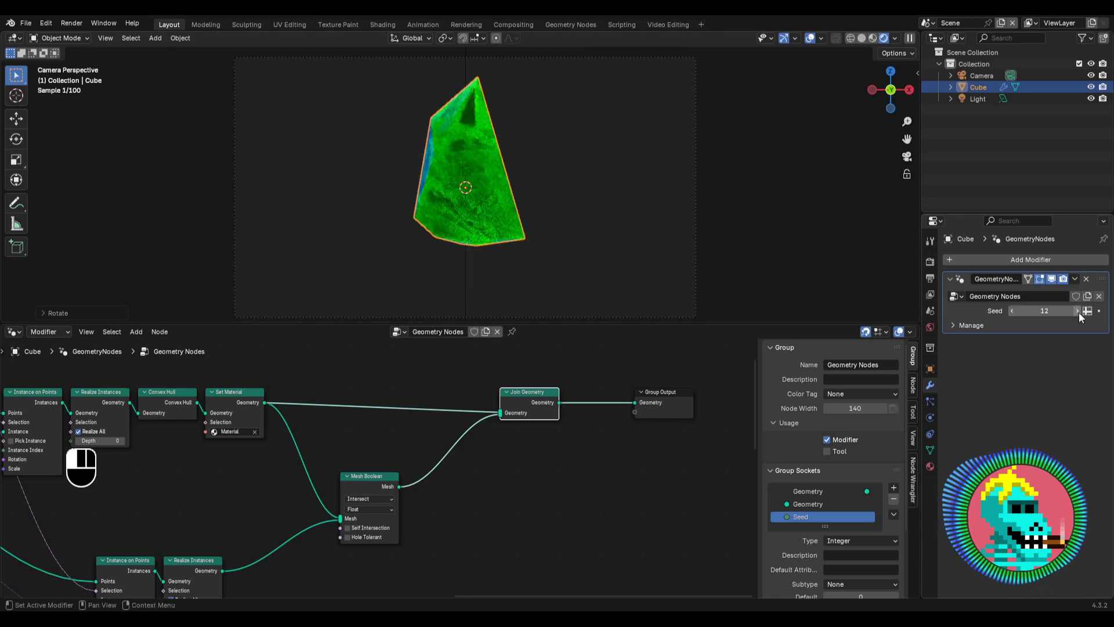
click(1077, 311)
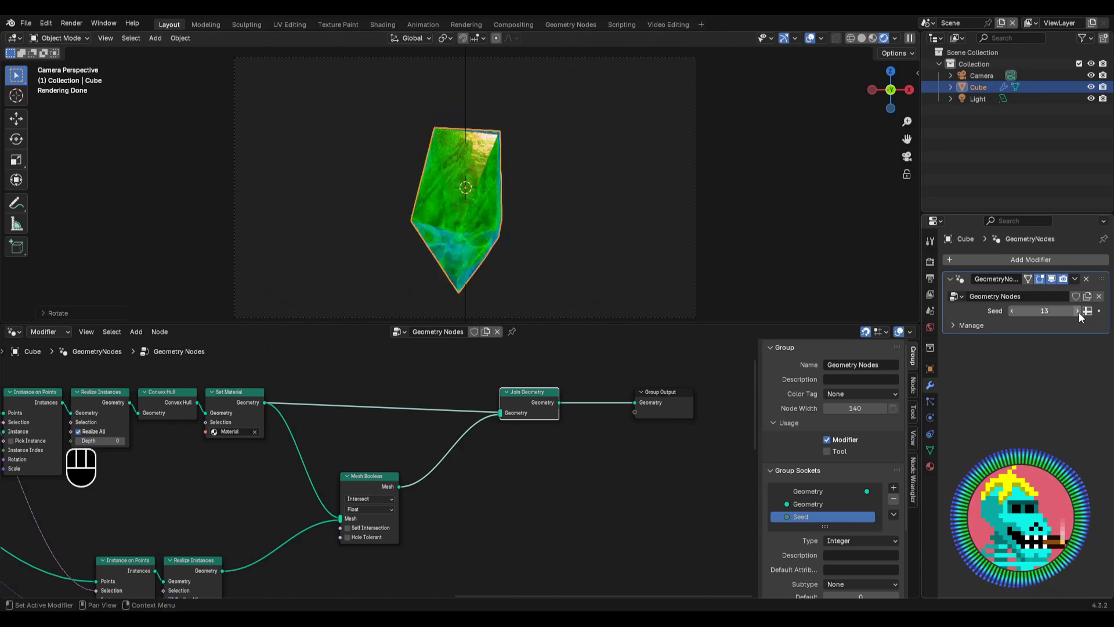
click(1077, 311)
click(1077, 311)
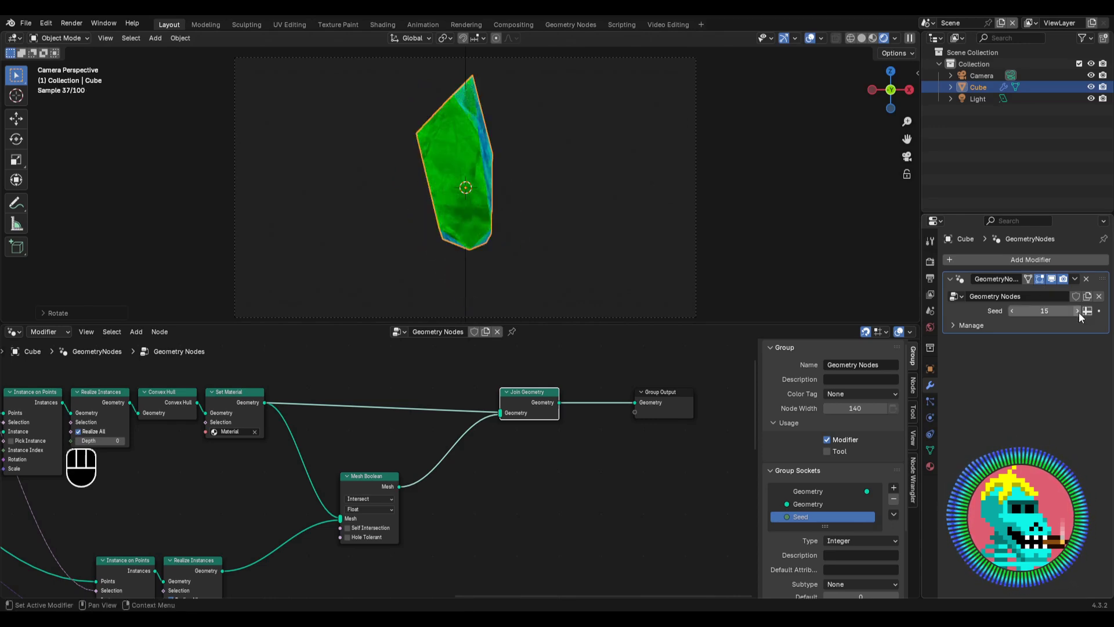
click(1077, 311)
click(1077, 311)
click(1078, 311)
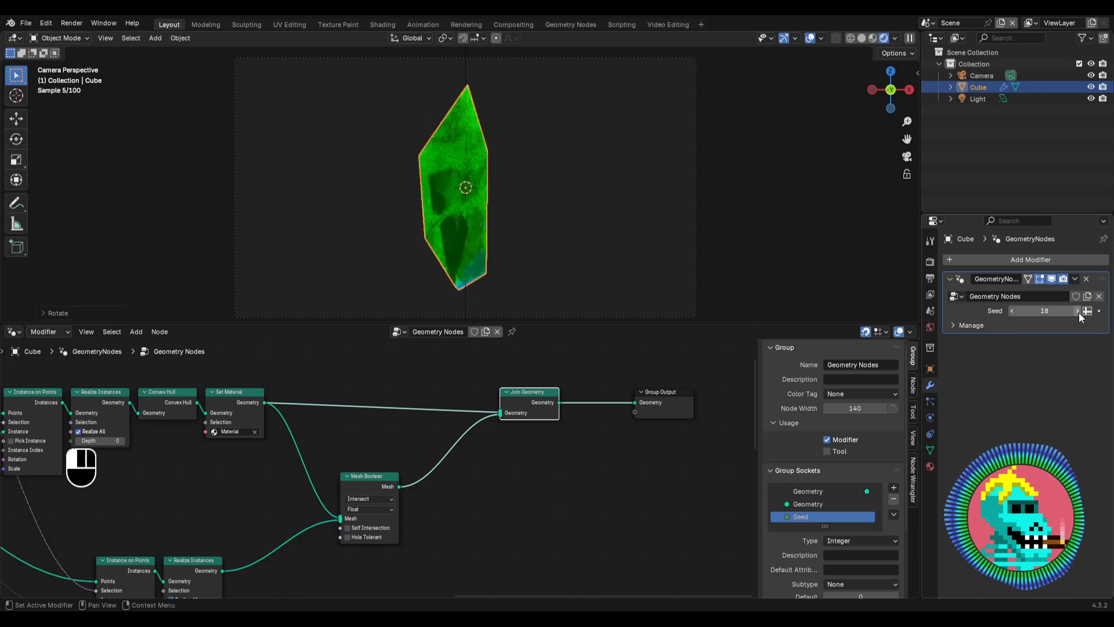
click(1077, 311)
click(1078, 311)
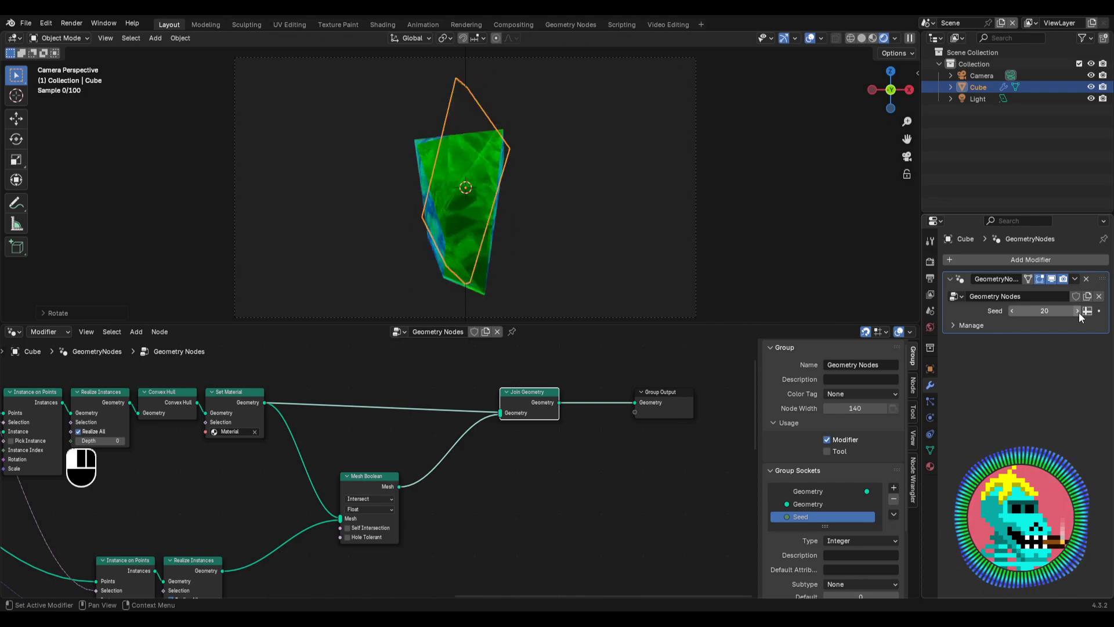
click(1078, 311)
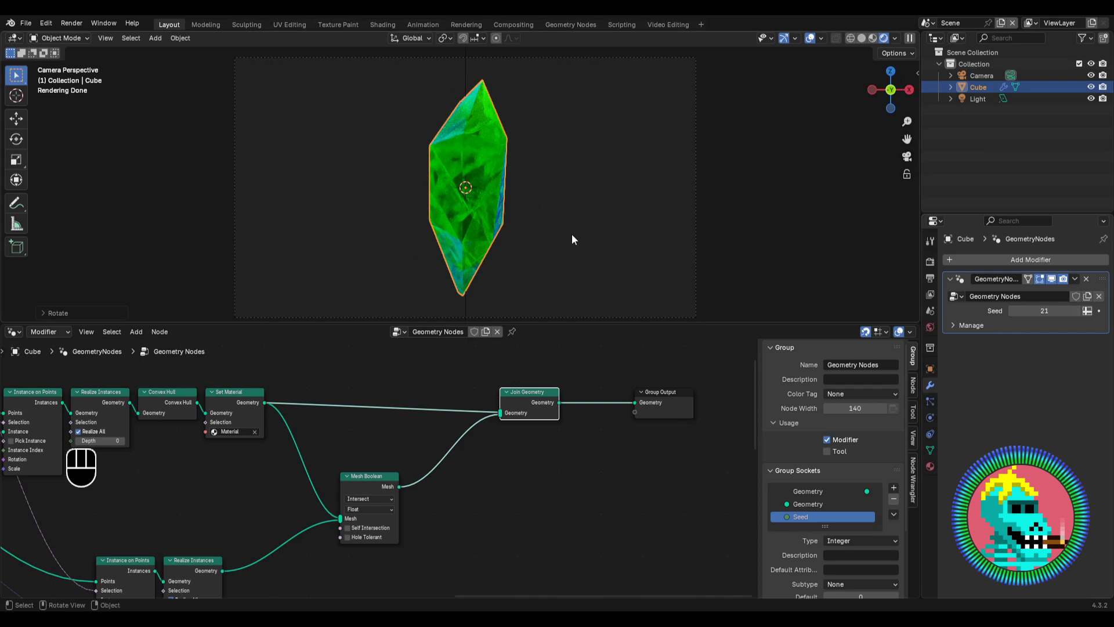
Step: Rotate the seed 21 crystal about the global Z axis to inspect its internal fractures from another angle
key(r)
key(z)
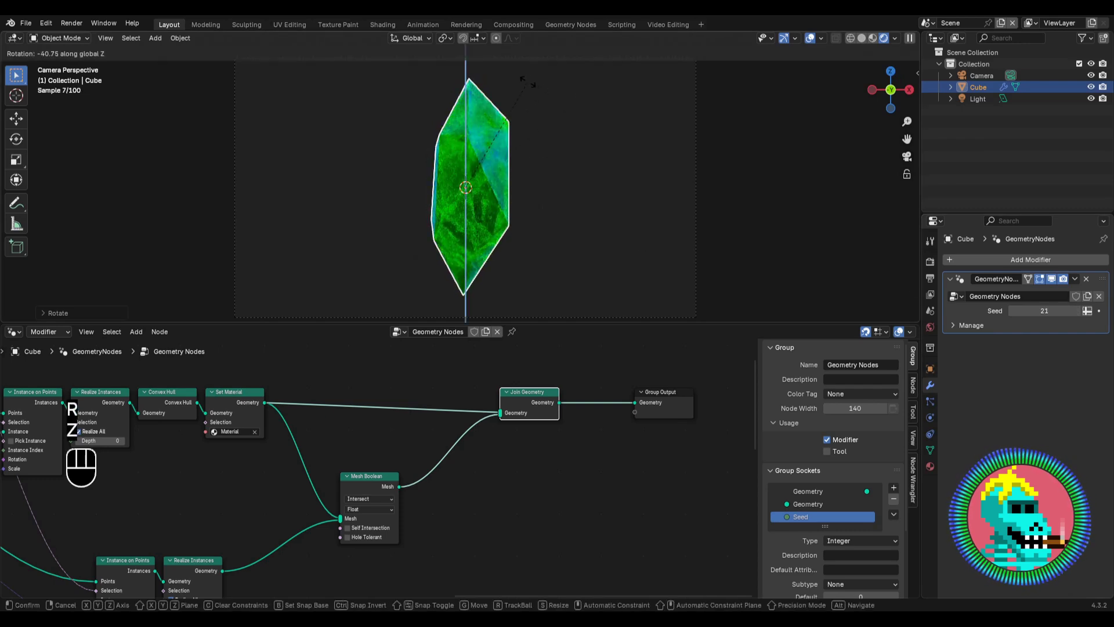
click(548, 96)
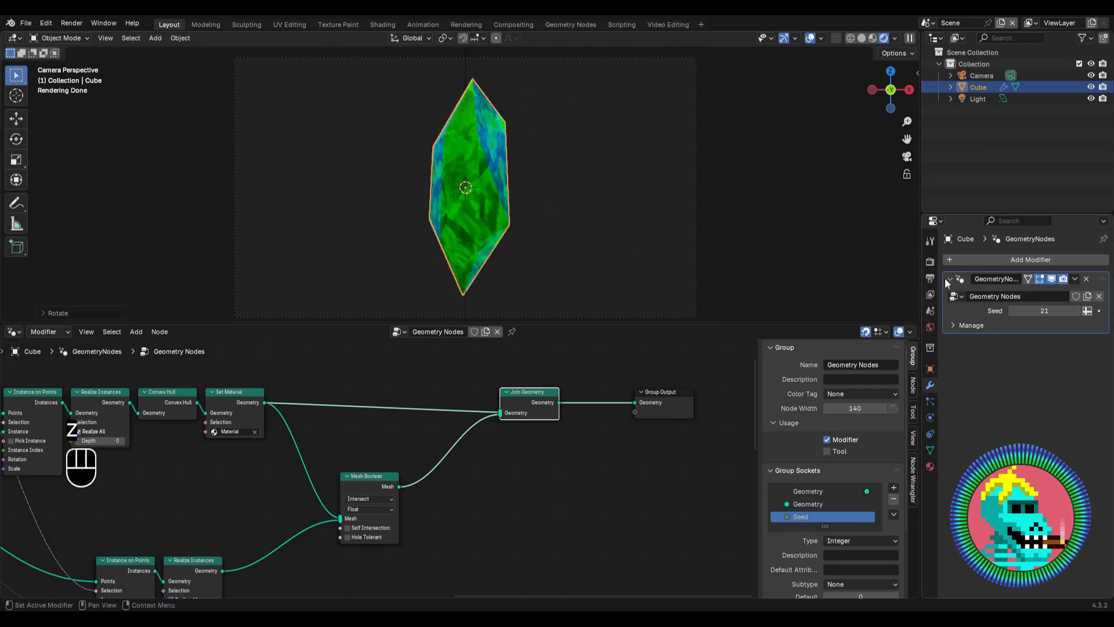
Step: Add a Bevel modifier to the crystal after the Geometry Nodes modifier and remove it again
click(1027, 259)
click(1027, 257)
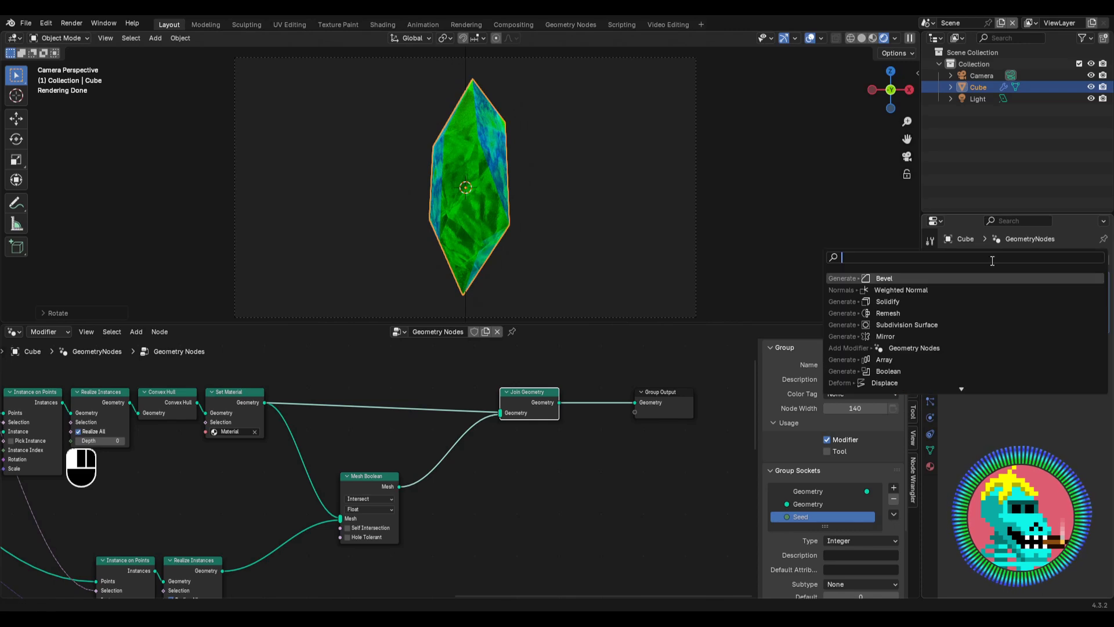
click(903, 278)
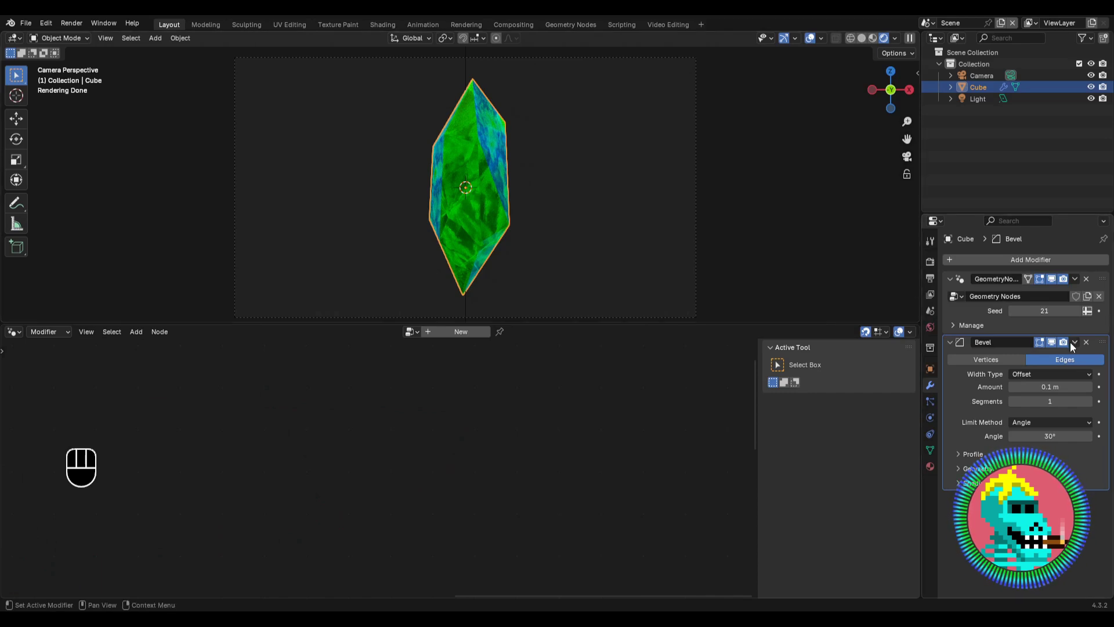
click(1086, 342)
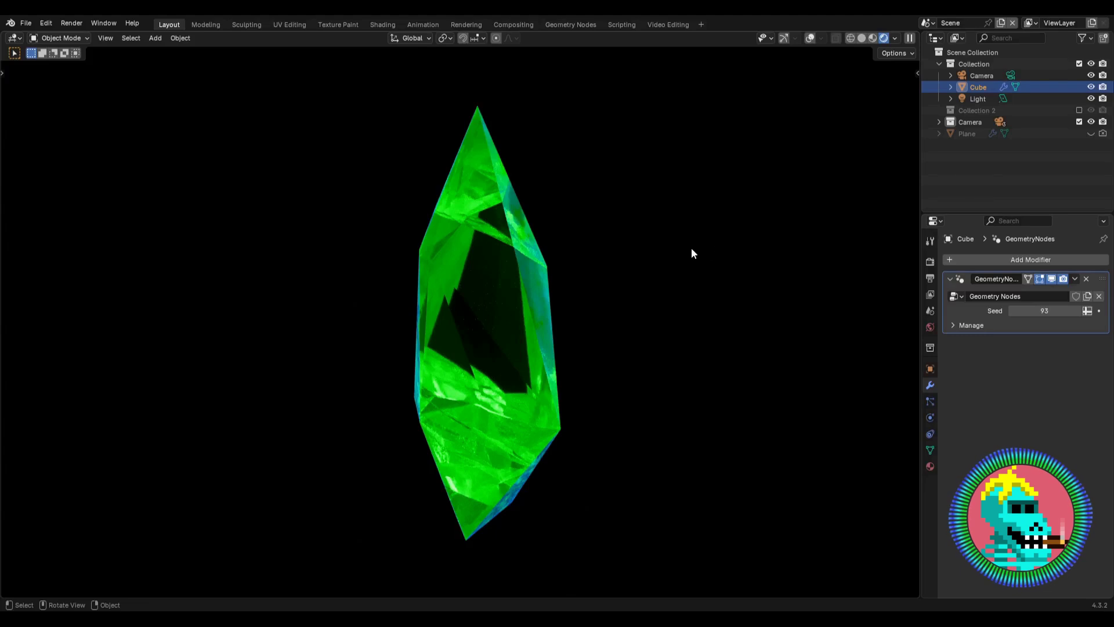
Step: Step the finished crystal's Seed up one value at a time to 108 to preview further variations
click(1077, 311)
click(1077, 311)
click(1078, 311)
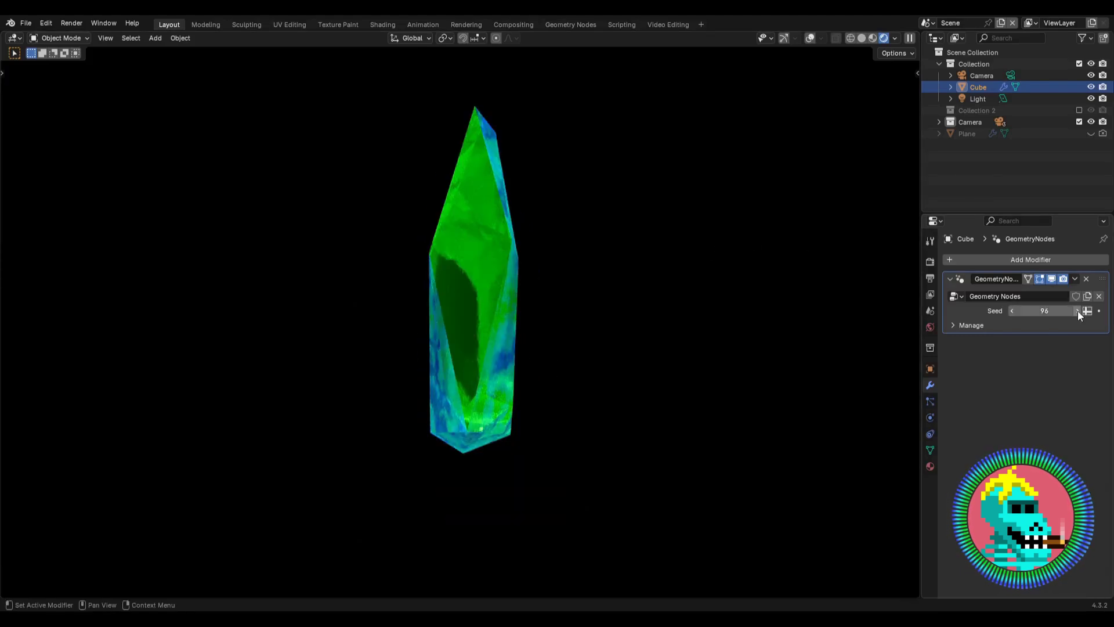
click(1078, 311)
click(1077, 311)
click(1077, 311)
click(1077, 311)
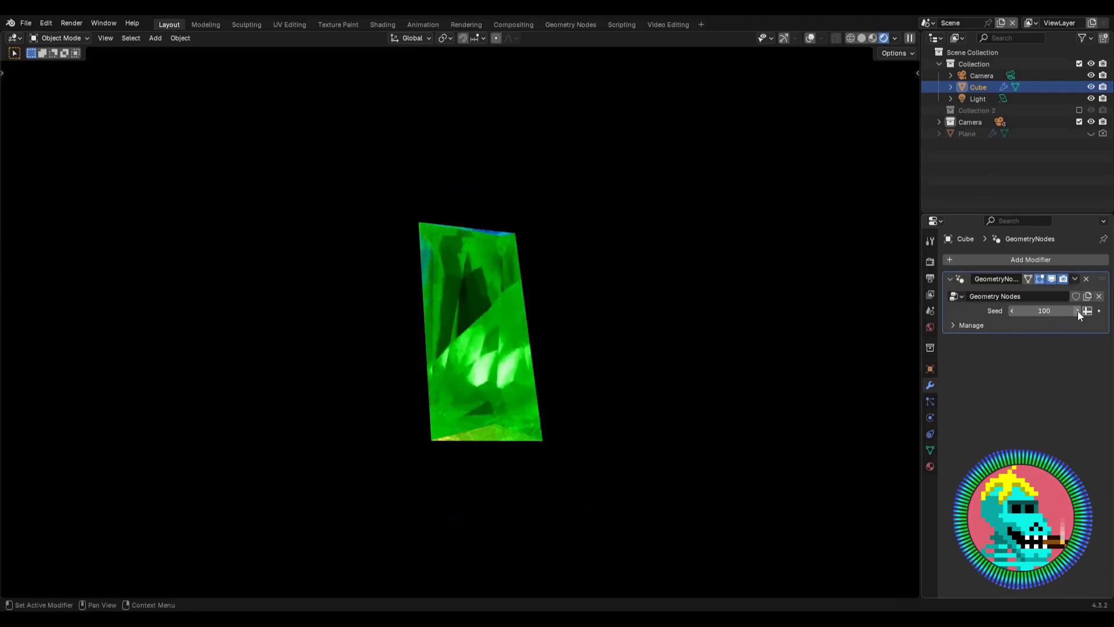
click(1078, 311)
click(1078, 311)
click(1077, 311)
click(1077, 311)
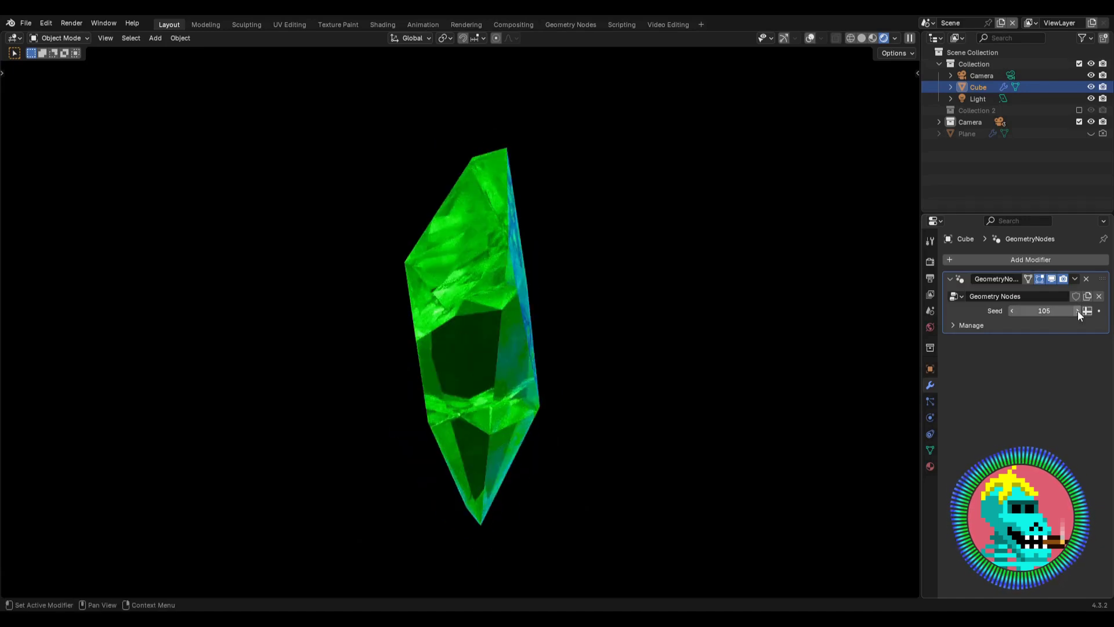
click(1078, 311)
click(1078, 311)
click(1077, 311)
click(1078, 311)
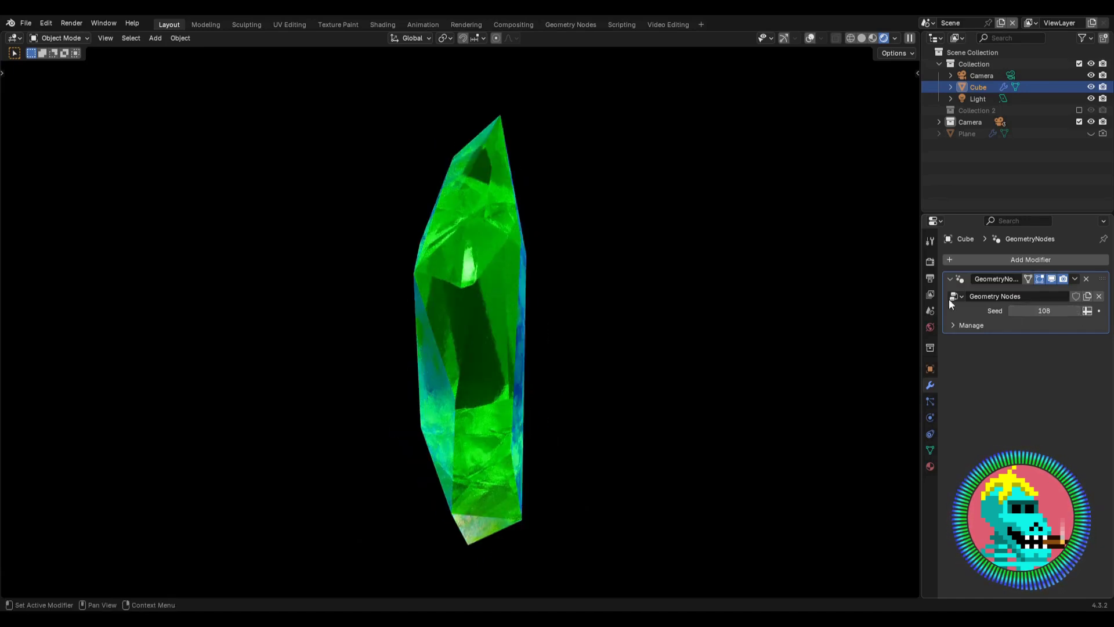